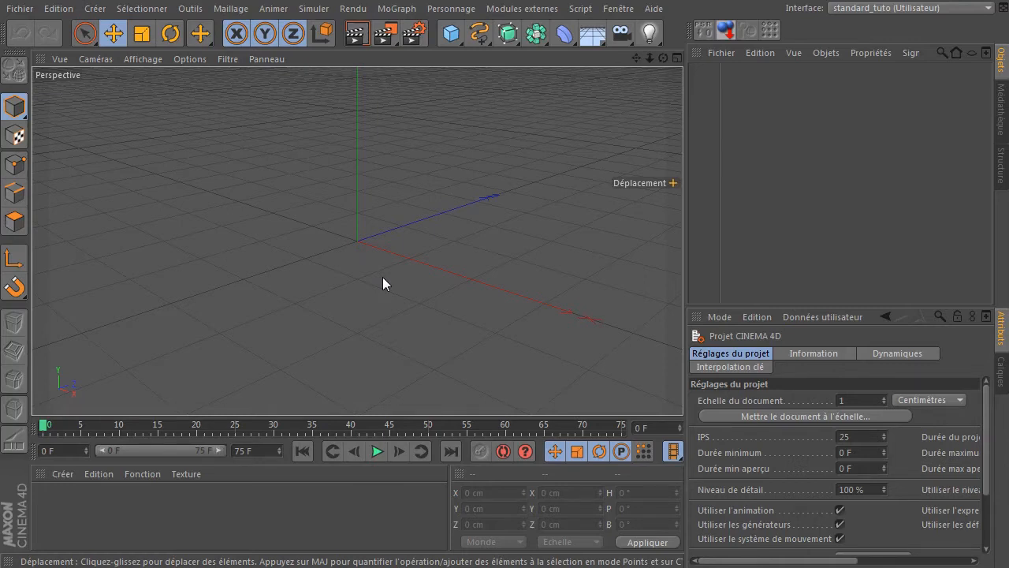
Add a cube at the origin and set its size to 20 cm on X, Y and Z
drag(638, 57, 623, 98)
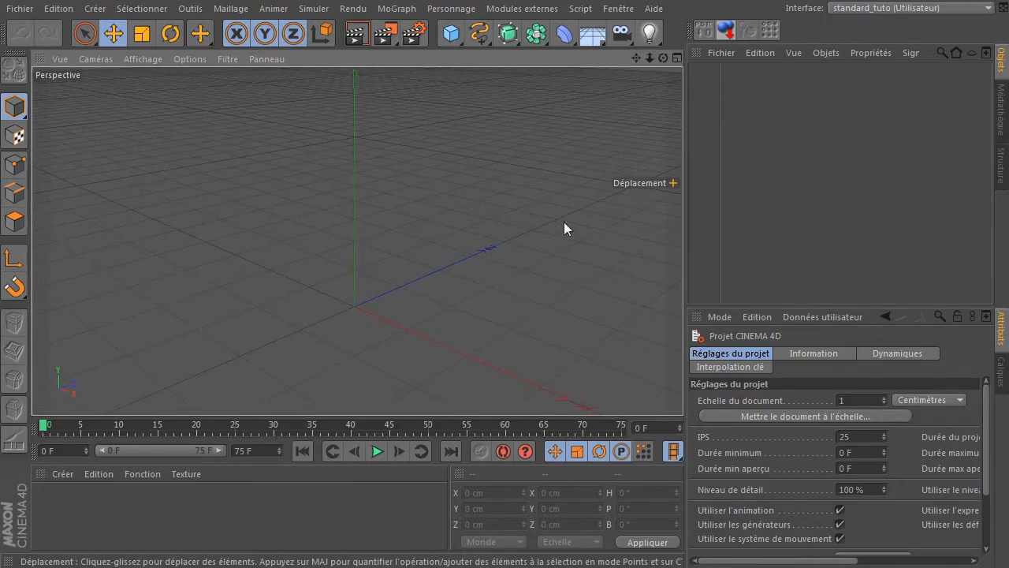
drag(663, 57, 634, 69)
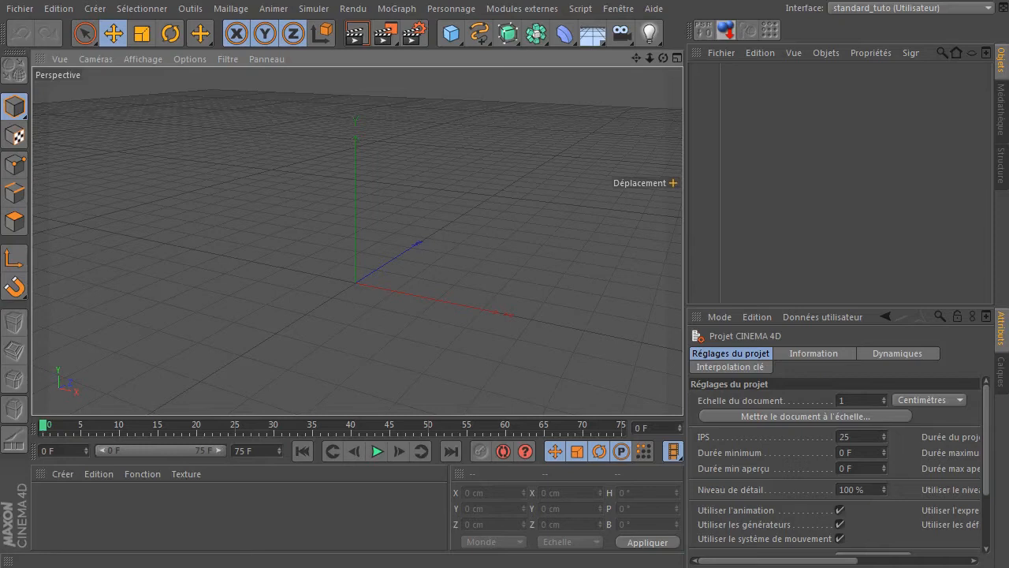
drag(451, 33, 632, 57)
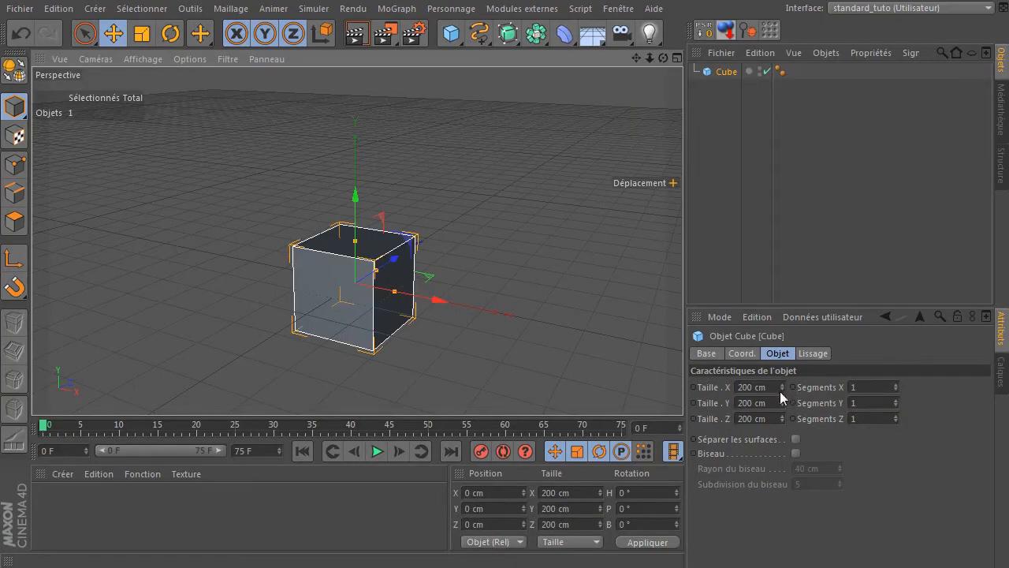
click(759, 387)
text(20)
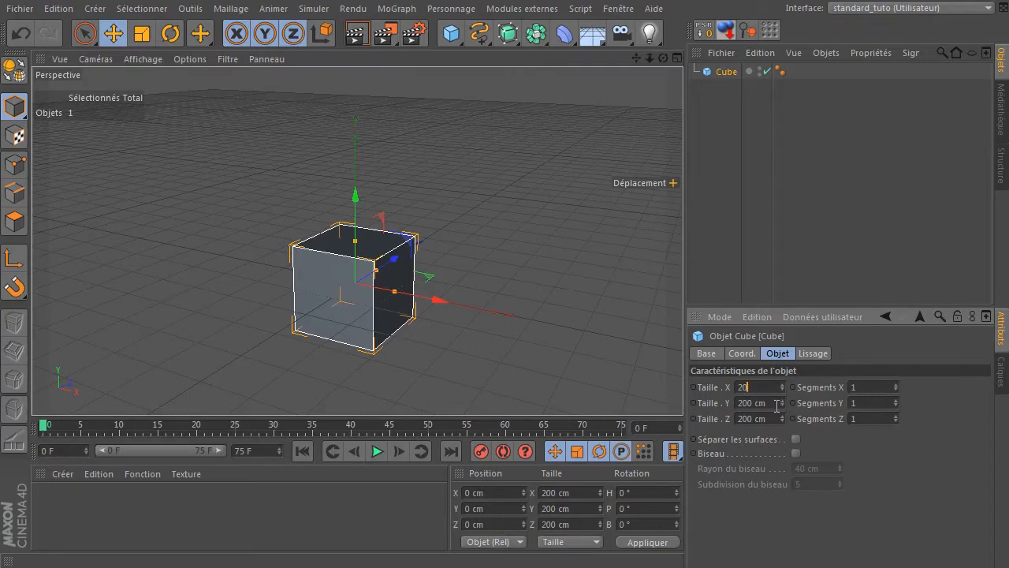
click(776, 406)
text(20)
click(769, 422)
text(20)
click(858, 534)
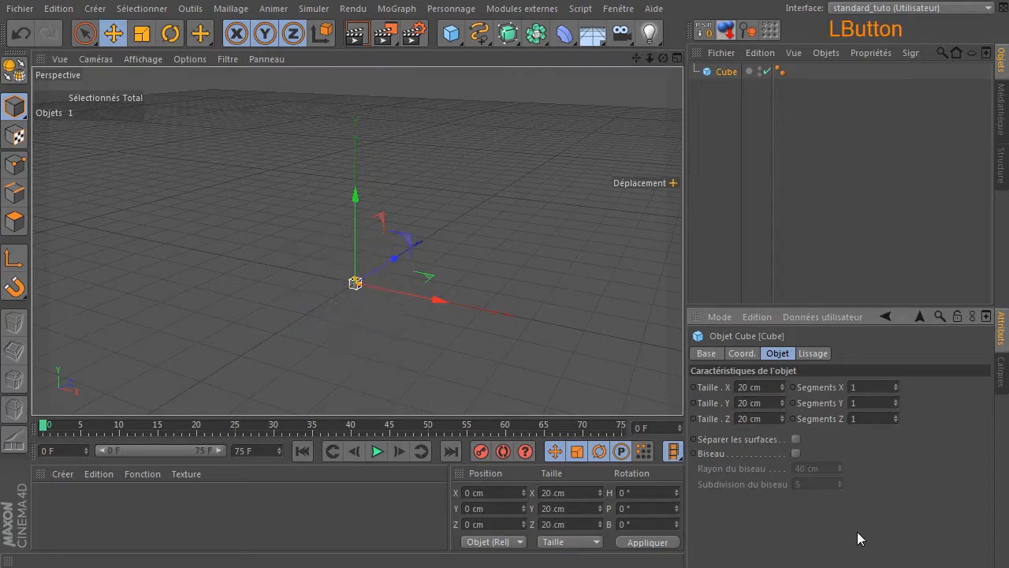
Add a MoGraph Cloneur with the cube as its child and set its mode to Répartition sur une grille
click(392, 11)
click(443, 125)
drag(718, 88, 733, 72)
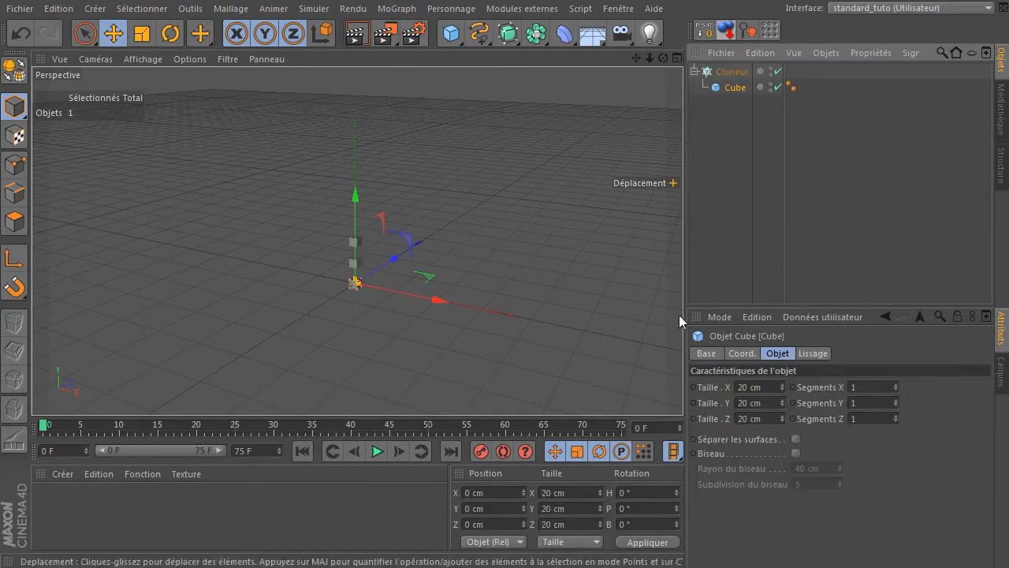
click(732, 72)
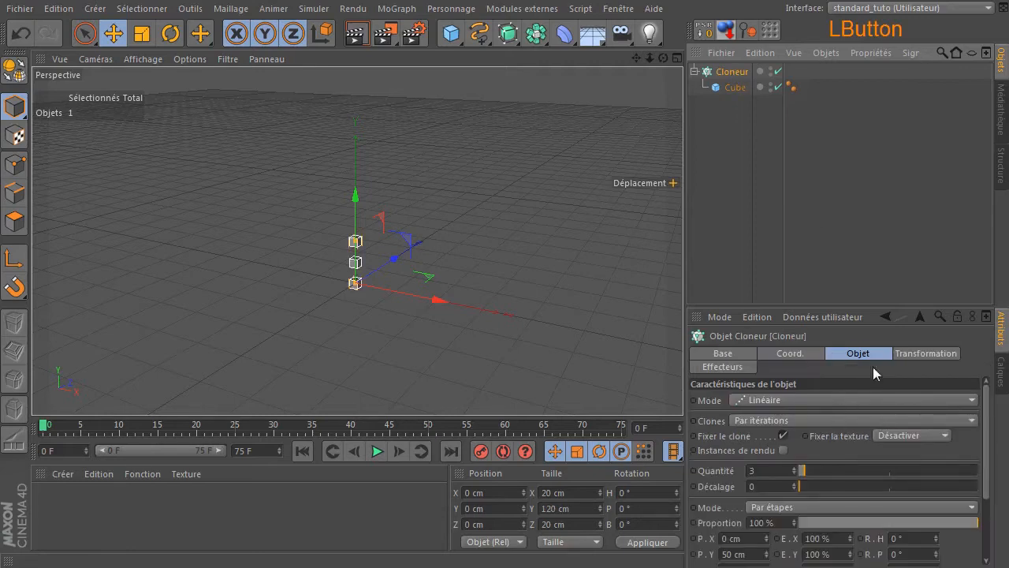
click(831, 399)
click(820, 462)
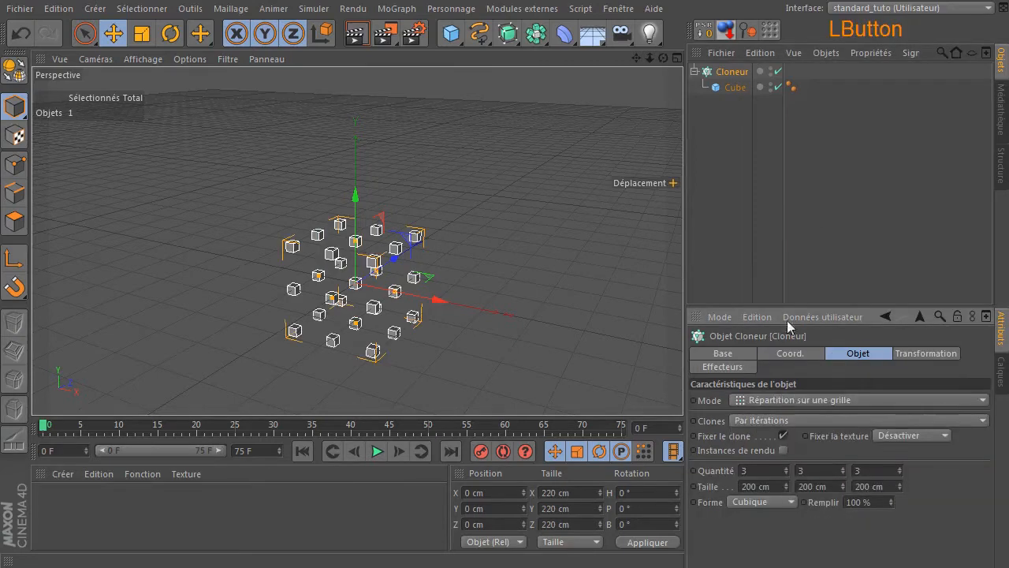
Display the viewport with Ombrage de Gouraud (lignes) and enable Instances de rendu on the cloner
drag(787, 307, 787, 217)
click(136, 60)
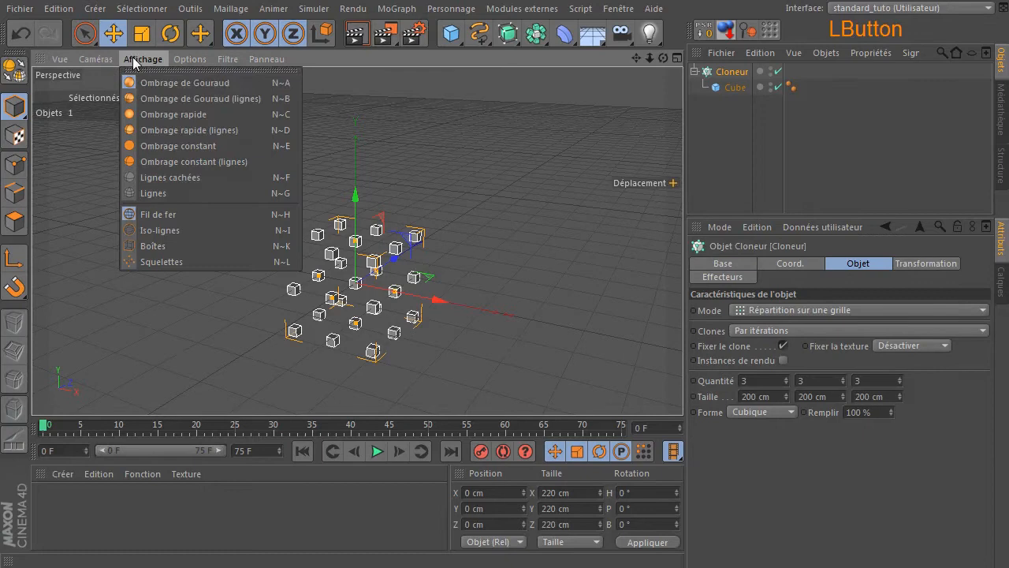
click(138, 103)
scroll(363, 291, up, 4)
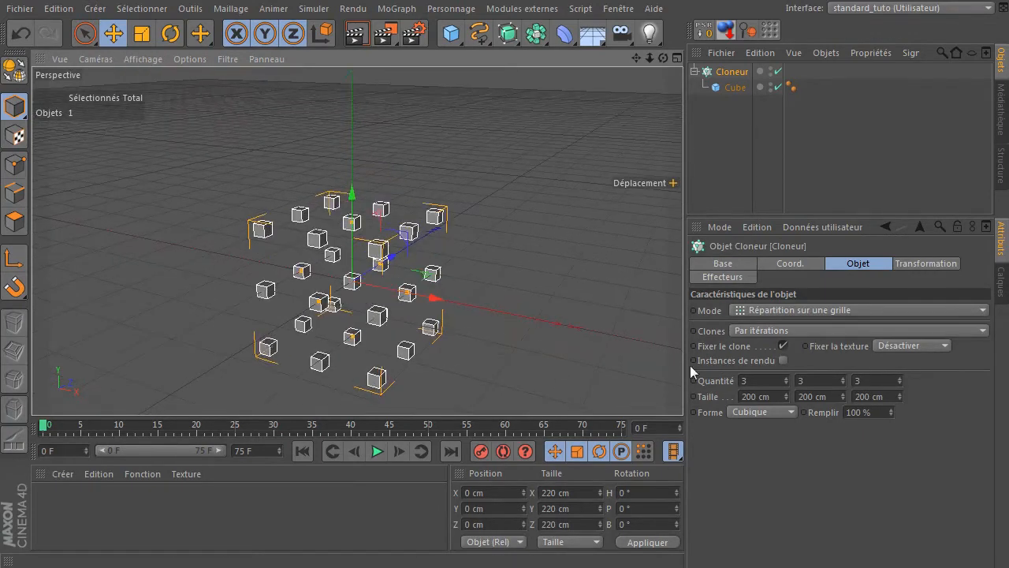
click(783, 360)
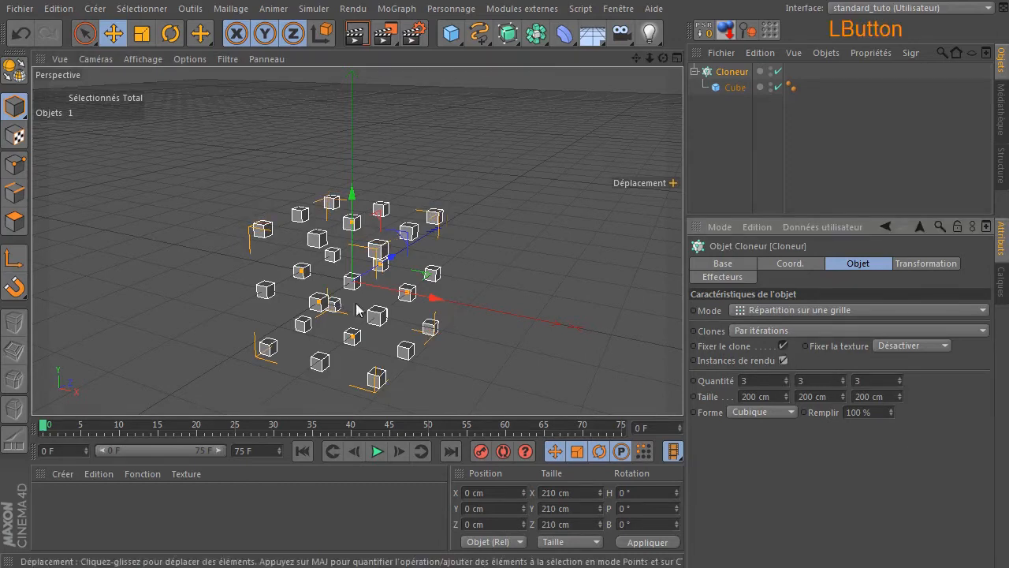
Set the cloner's grid quantity to 10 on all three axes
drag(664, 59, 691, 89)
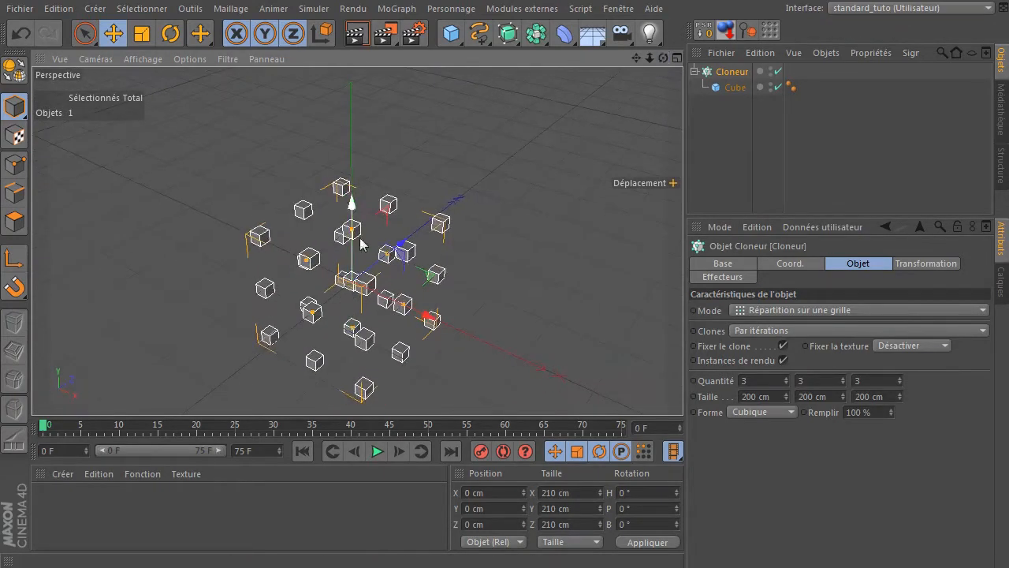
double_click(744, 381)
text(10)
click(833, 380)
double_click(832, 381)
text(10)
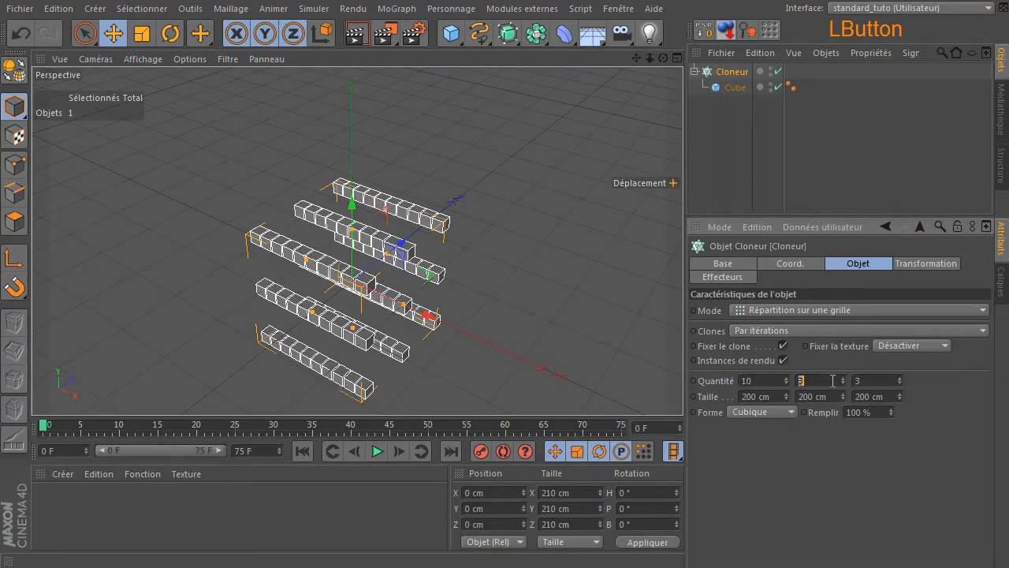
double_click(880, 380)
text(10)
click(869, 485)
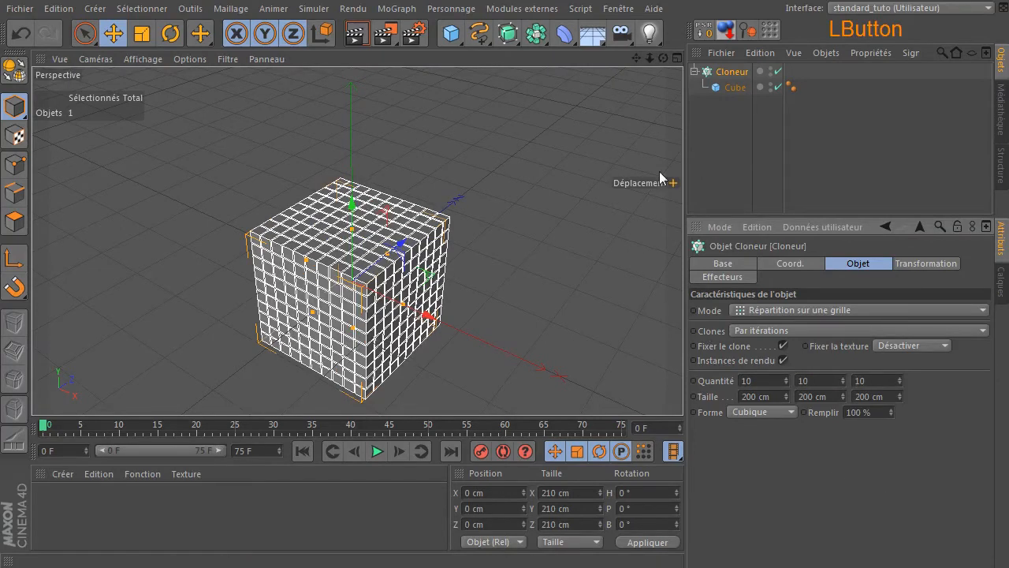
Enlarge the cloner's grid in the viewport to about 374 × 333 × 391 cm
scroll(405, 336, down, 3)
drag(405, 314, 363, 220)
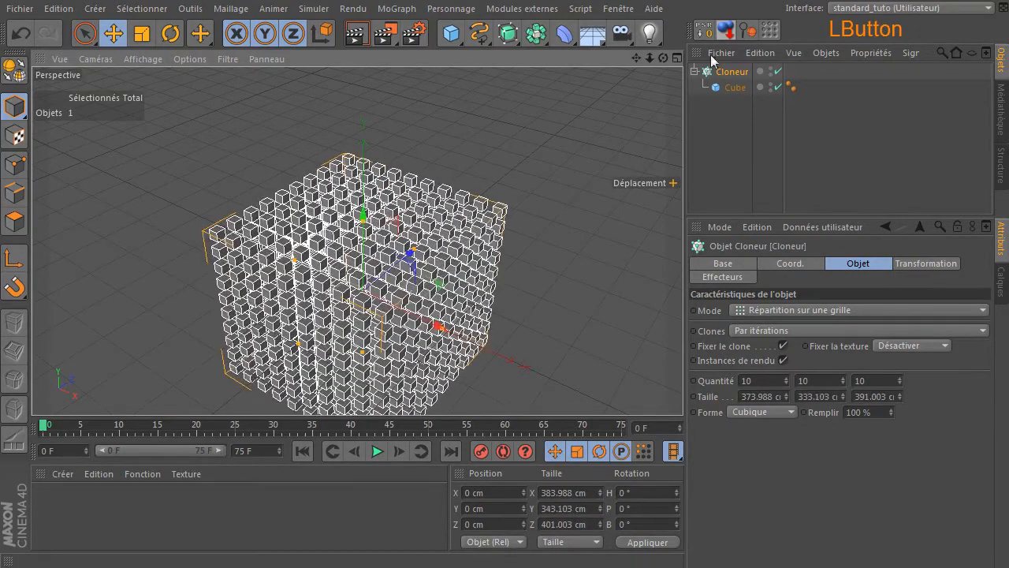
drag(663, 57, 663, 36)
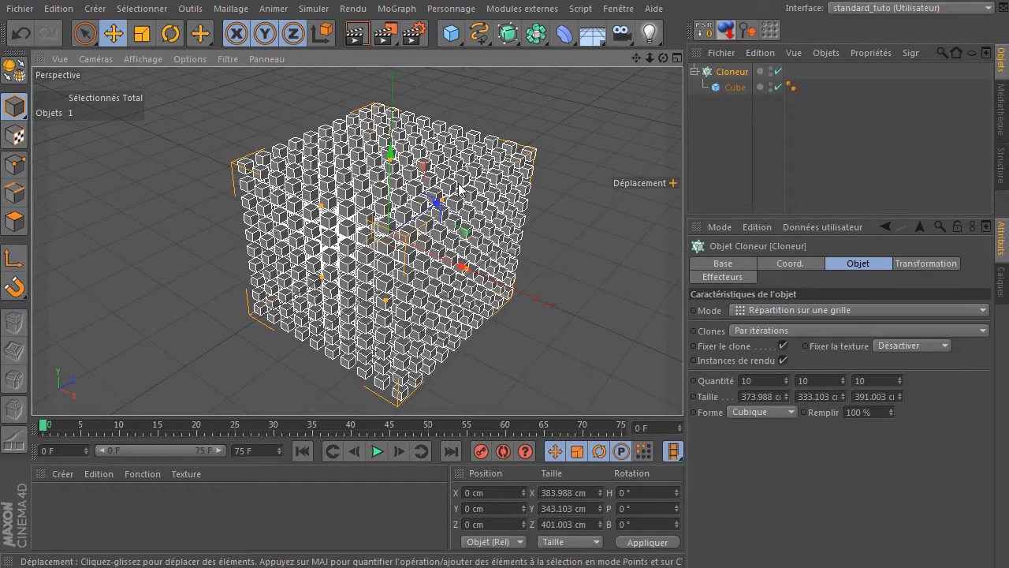
drag(651, 61, 414, 215)
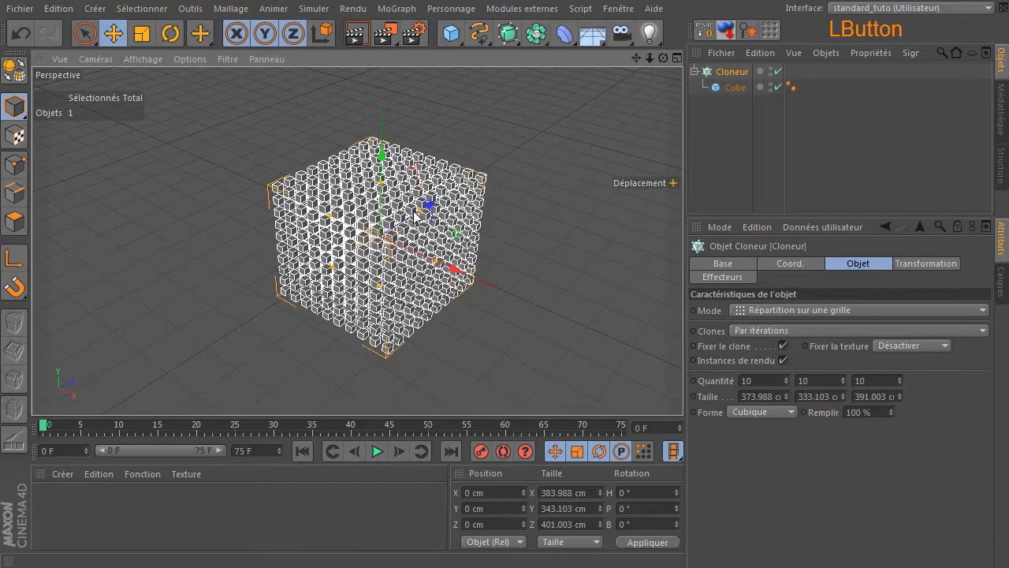
drag(662, 58, 654, 135)
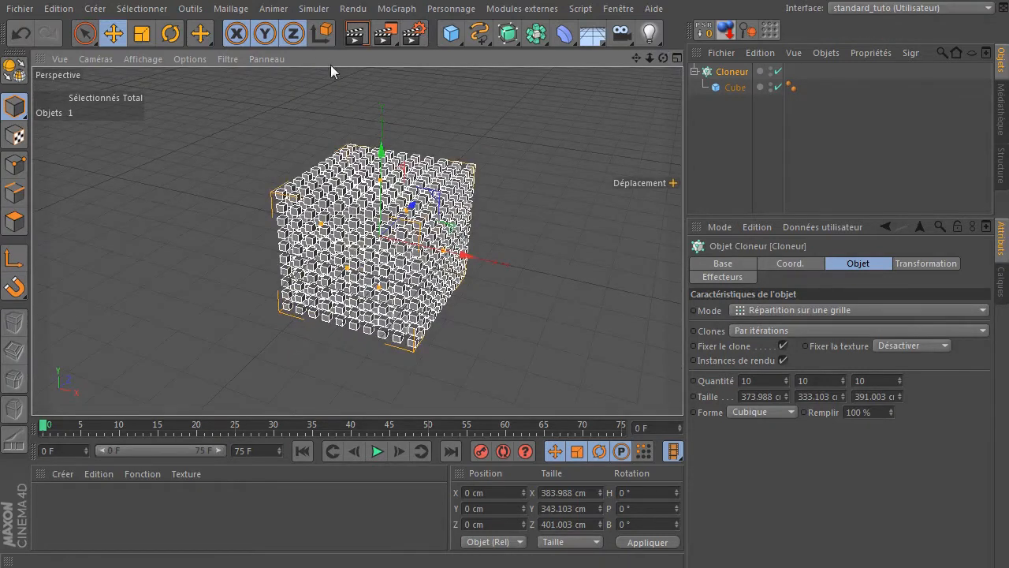
click(387, 9)
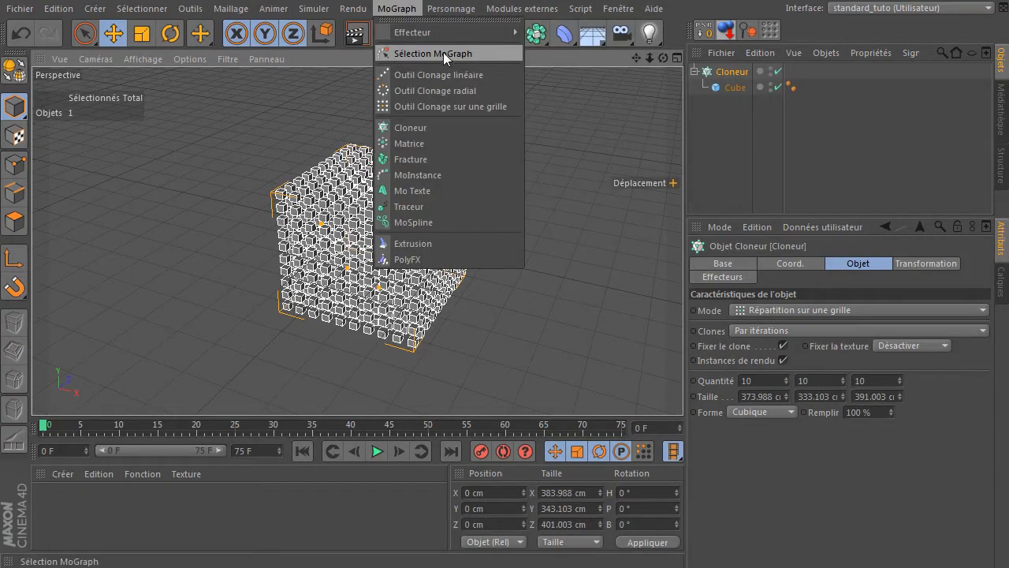
click(583, 315)
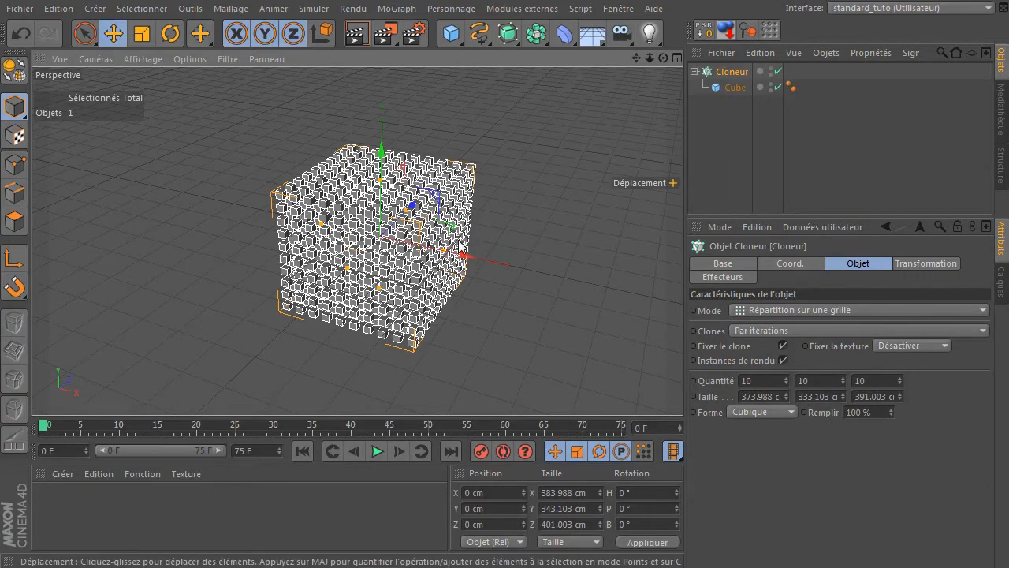
Switch the cloner's mode to Objet and clear the object selection
click(743, 312)
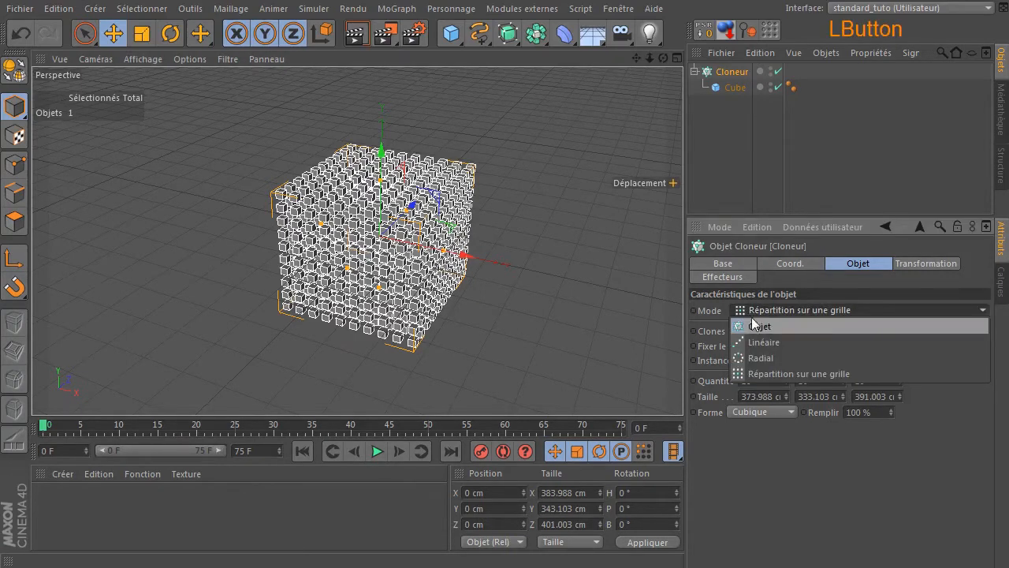
click(794, 327)
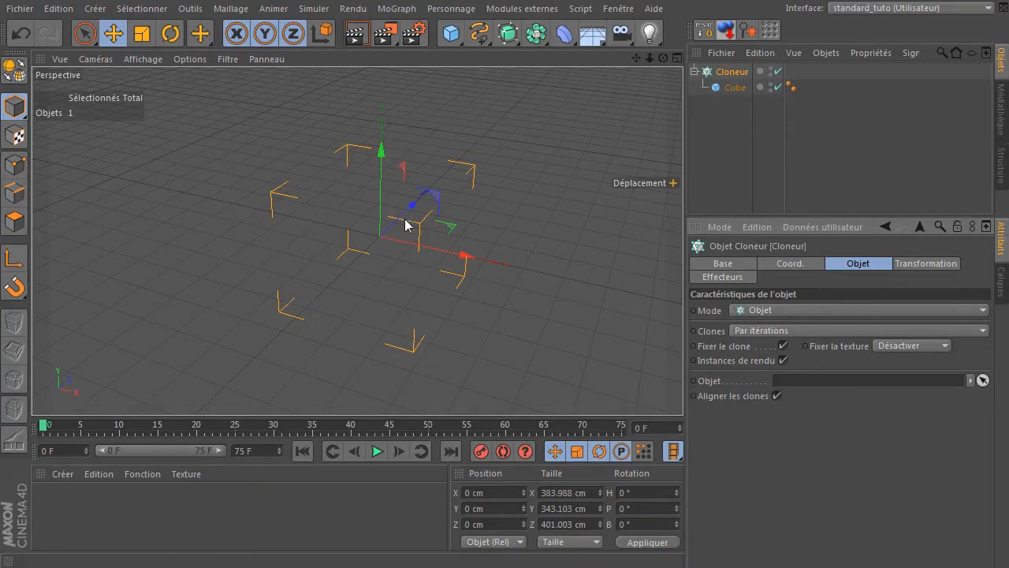
click(742, 160)
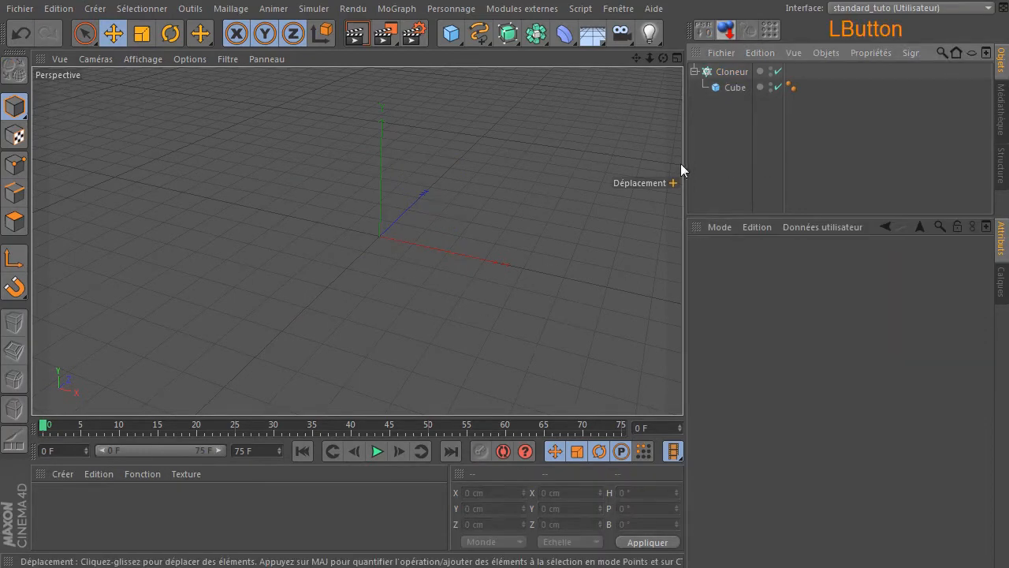
Sketch a large, wavy, open freehand spline looping around the scene origin with the Forme libre tool
drag(479, 33, 543, 54)
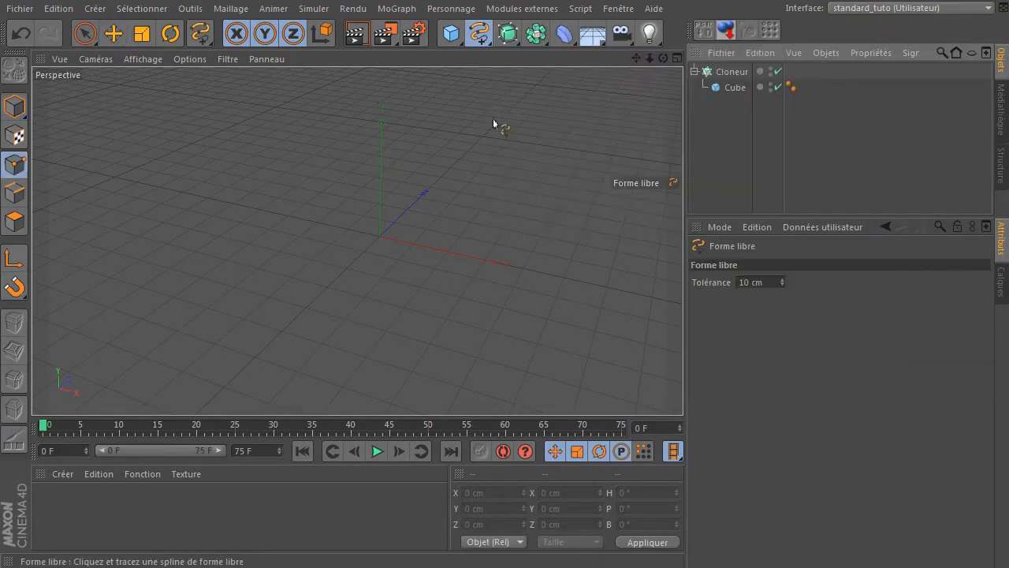
drag(105, 261, 253, 162)
mouse_move(511, 124)
mouse_down()
mouse_move(534, 307)
mouse_move(310, 378)
mouse_move(254, 319)
mouse_up()
click(85, 33)
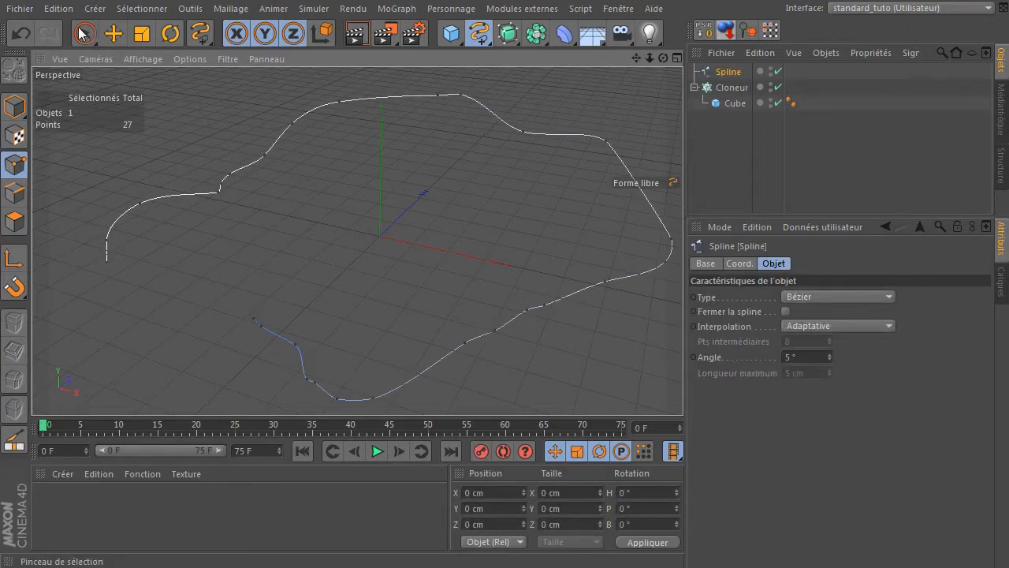
Assign the spline as the cloner's object and distribute 70 clones along it with the Egaliser distribution
click(731, 88)
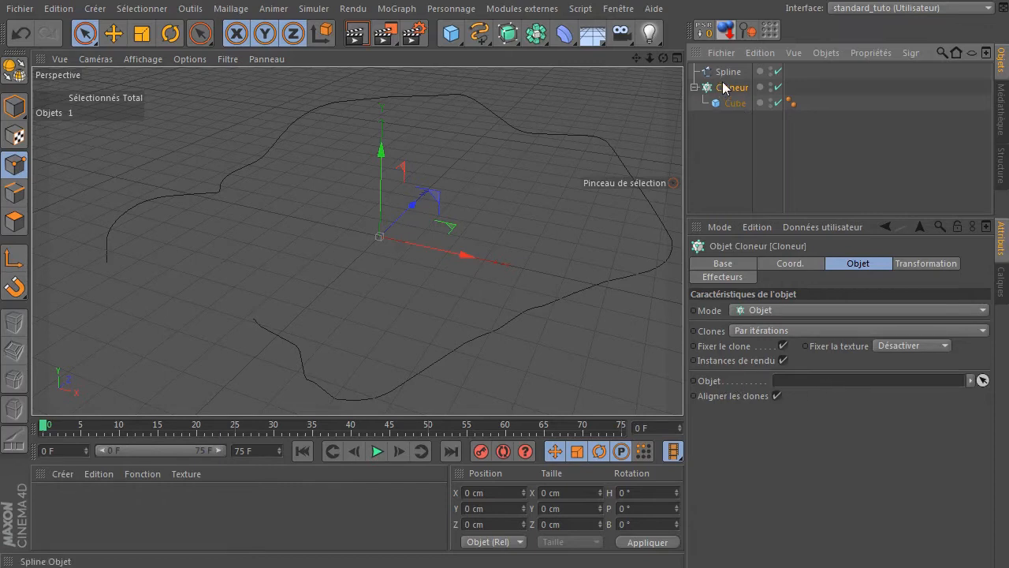
drag(721, 72, 883, 383)
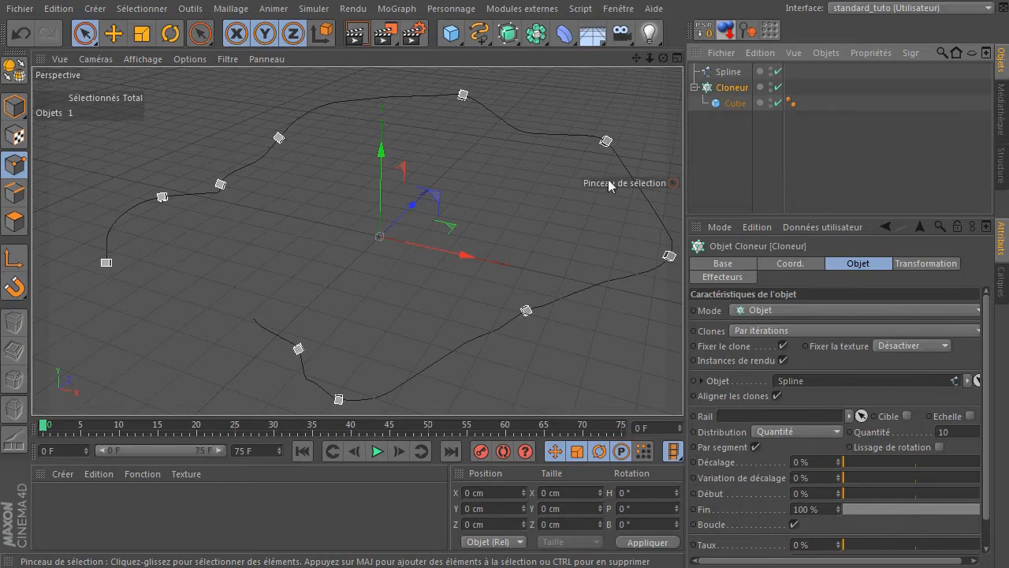
click(762, 432)
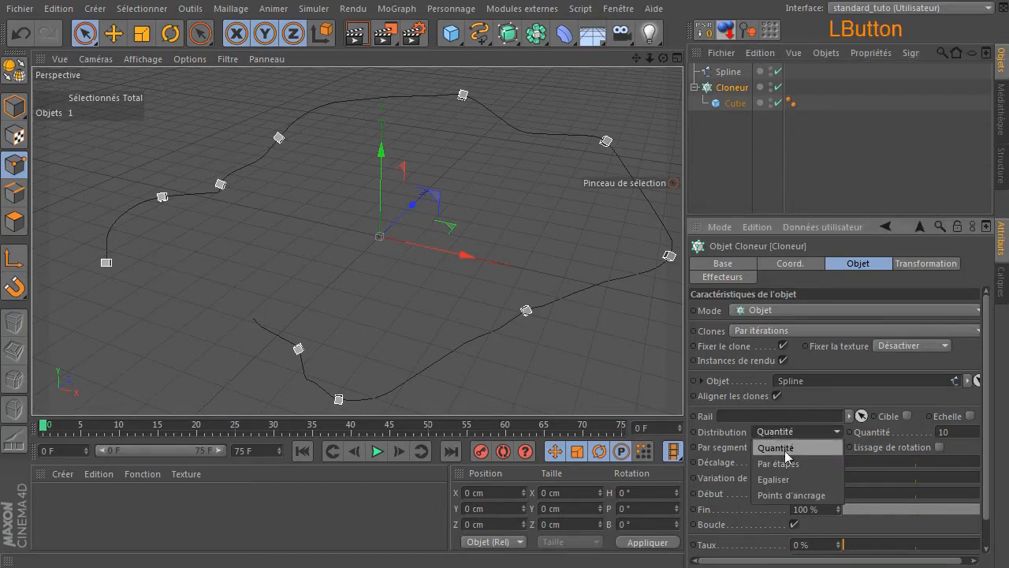
click(773, 479)
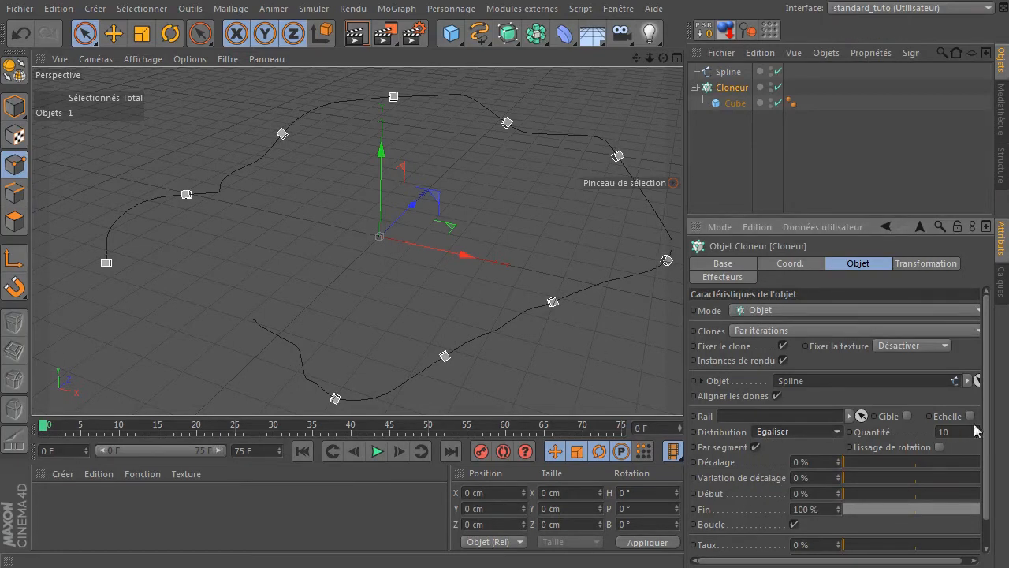
drag(686, 378, 672, 383)
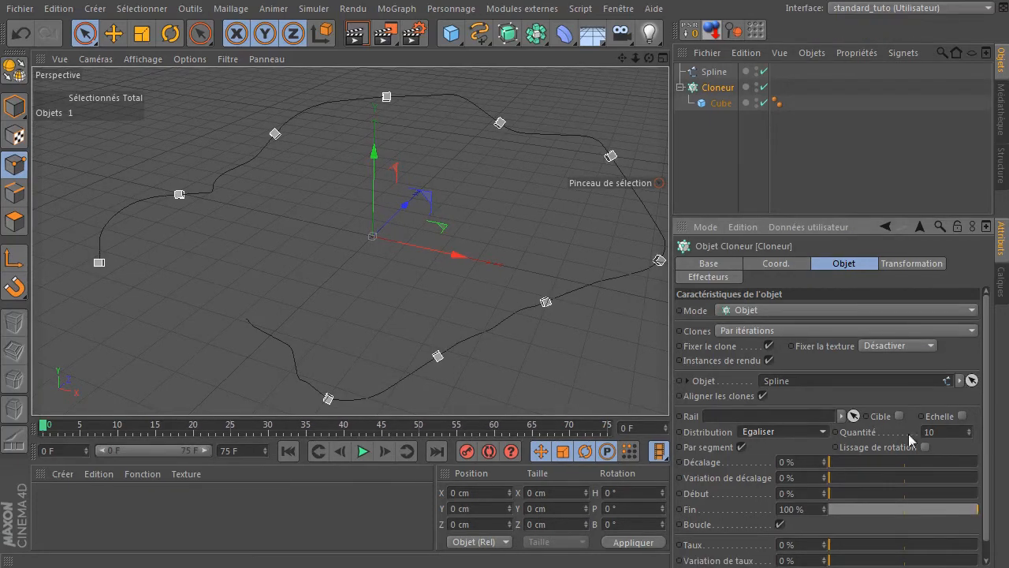
drag(971, 432, 985, 426)
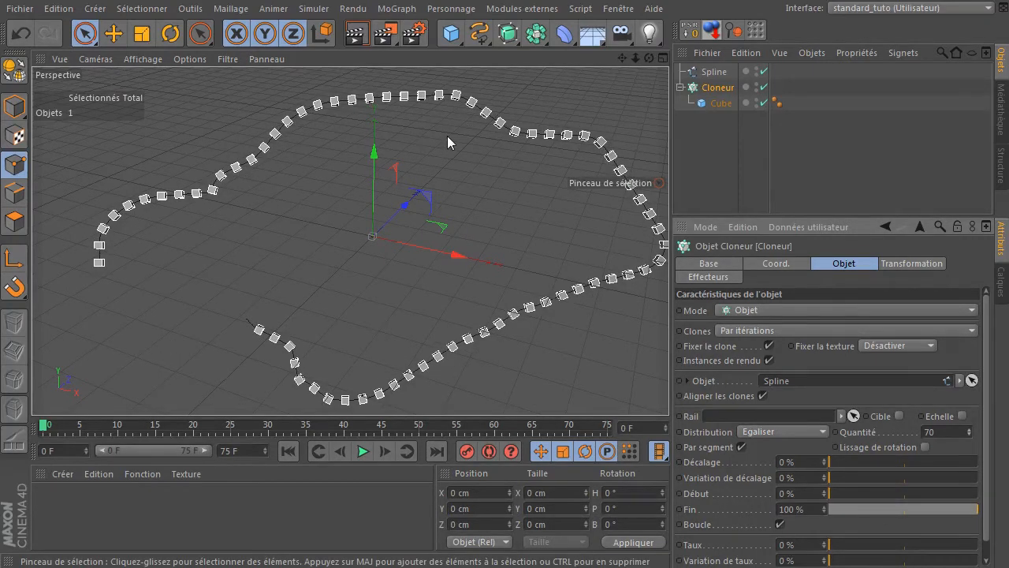
Add a cone at the origin and scale it up uniformly to about 730 cm
click(713, 72)
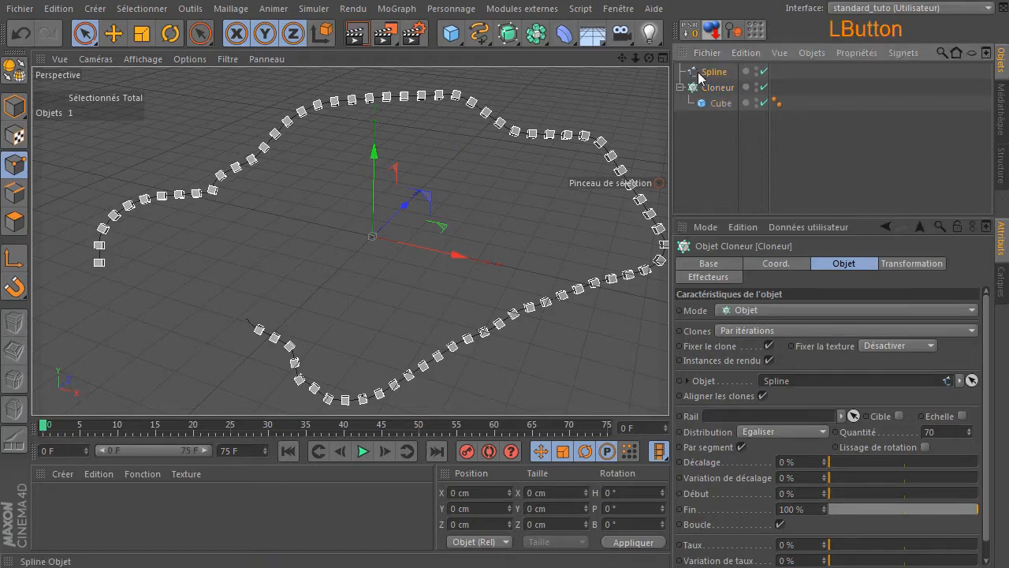
drag(648, 59, 429, 202)
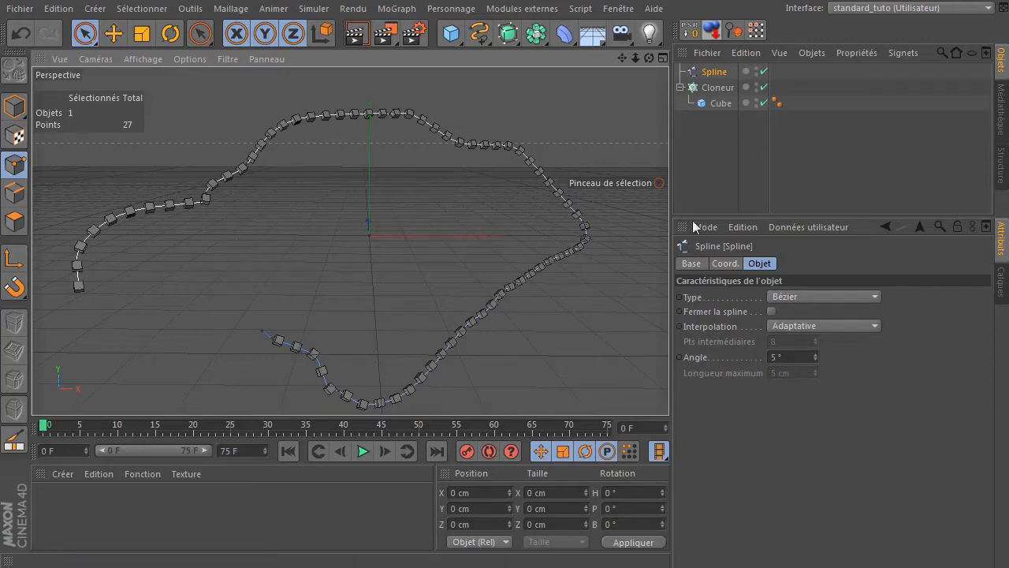
drag(442, 40, 737, 46)
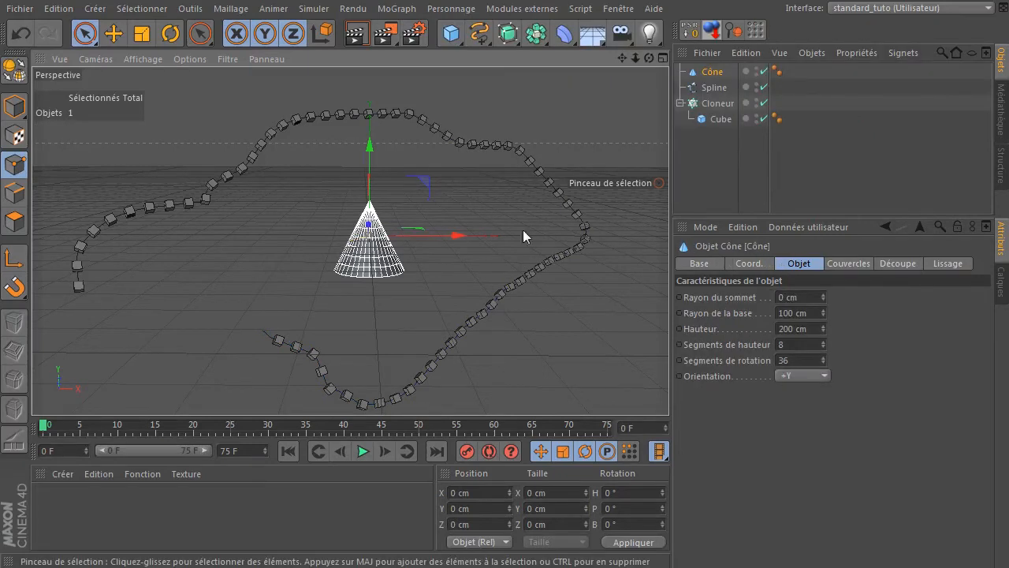
click(142, 33)
click(12, 111)
drag(190, 191, 368, 218)
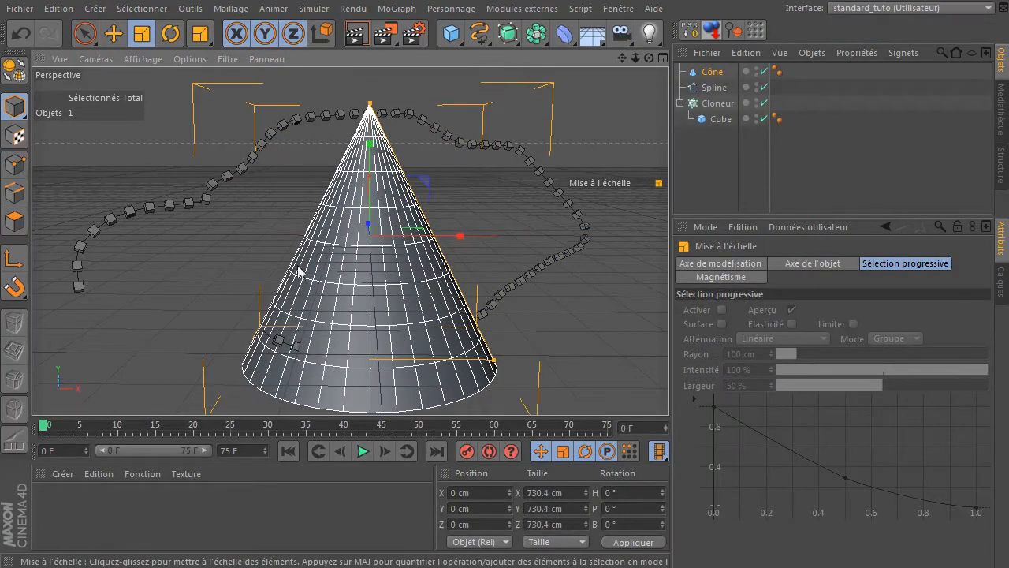
Assign the cone as the cloner's object in place of the spline, and hide the cone in the viewport
click(716, 104)
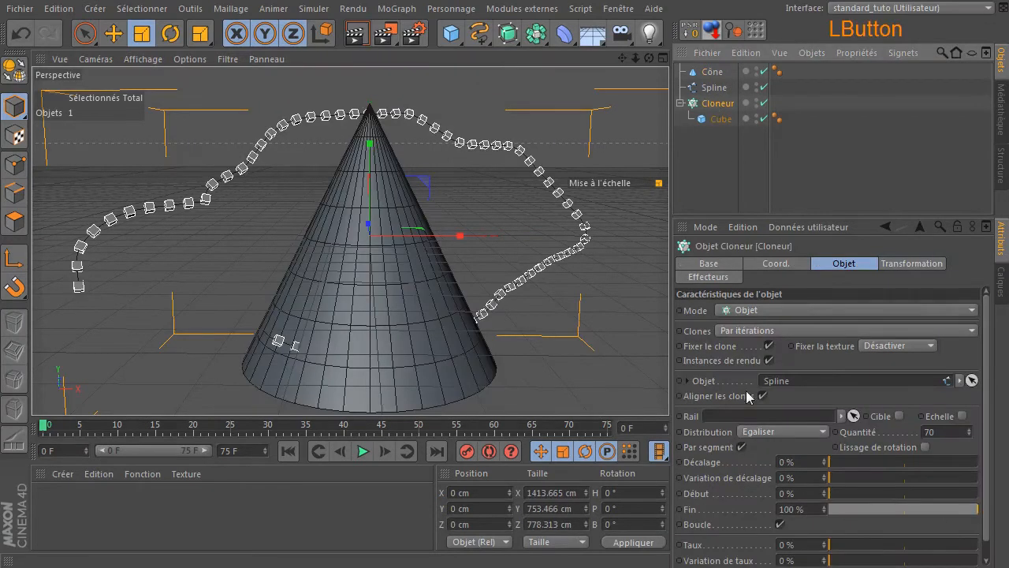
drag(709, 72, 906, 383)
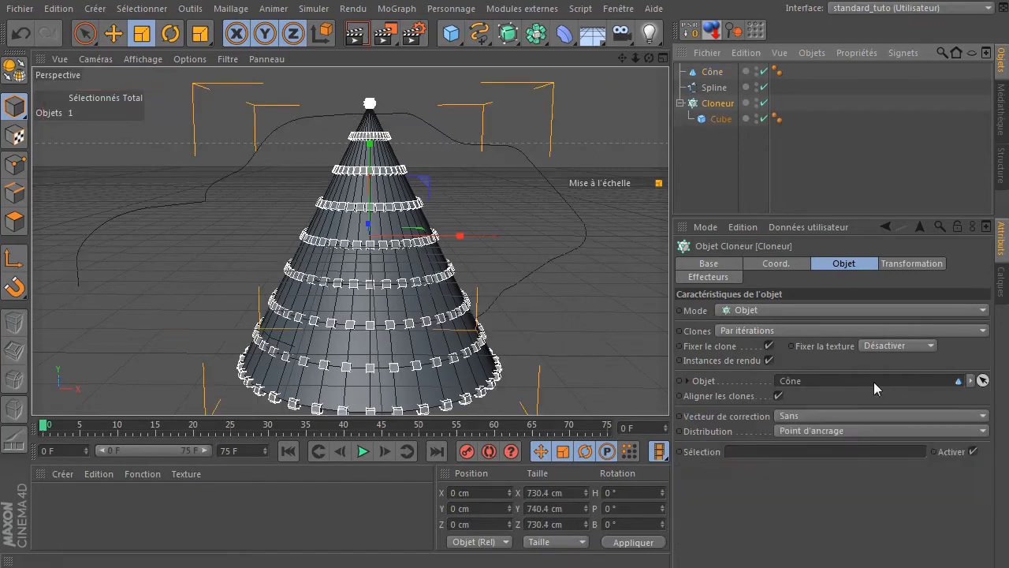
click(758, 70)
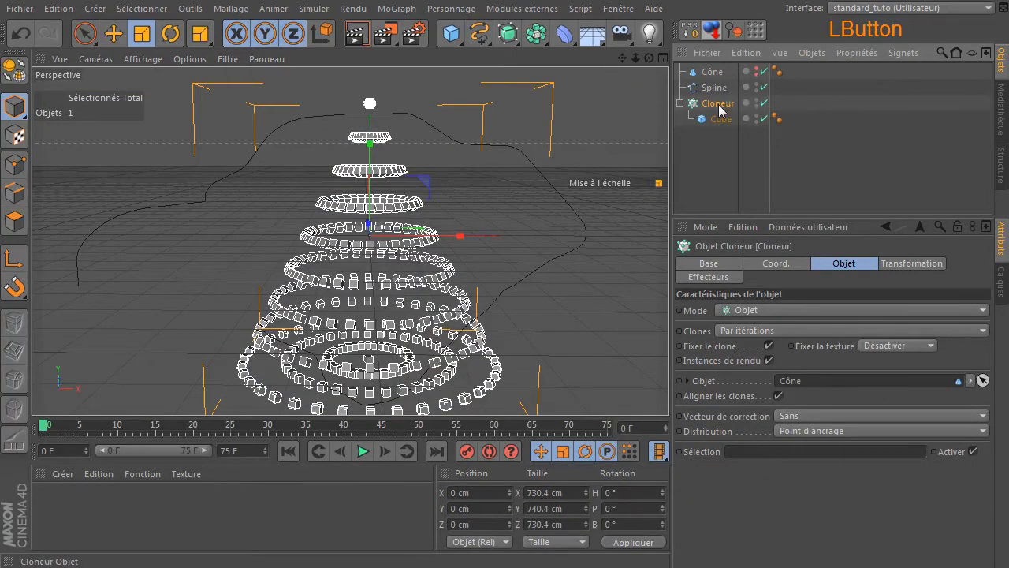
Switch the cloner's distribution to Volume and raise the number of clones to 681
click(795, 439)
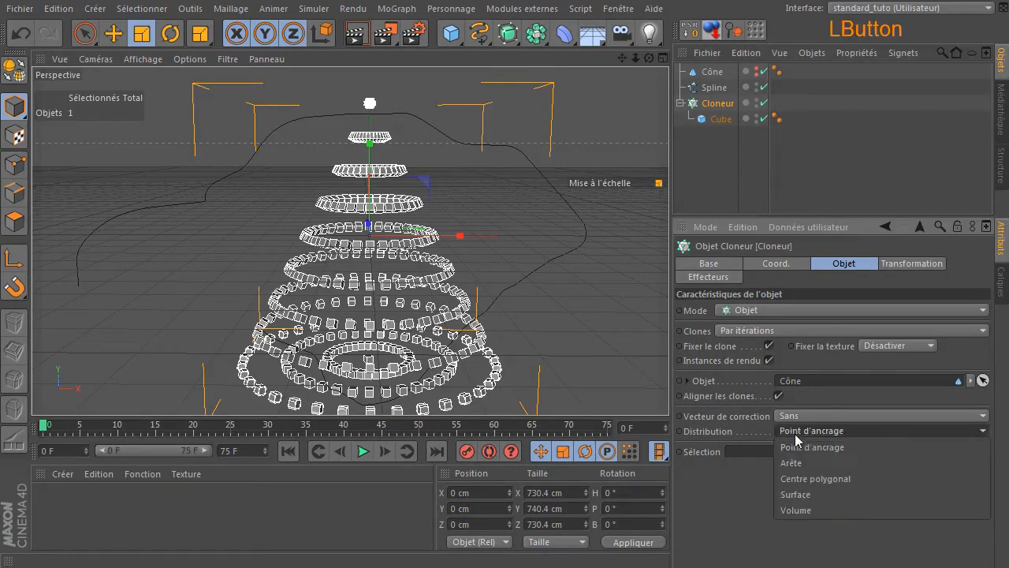
click(810, 511)
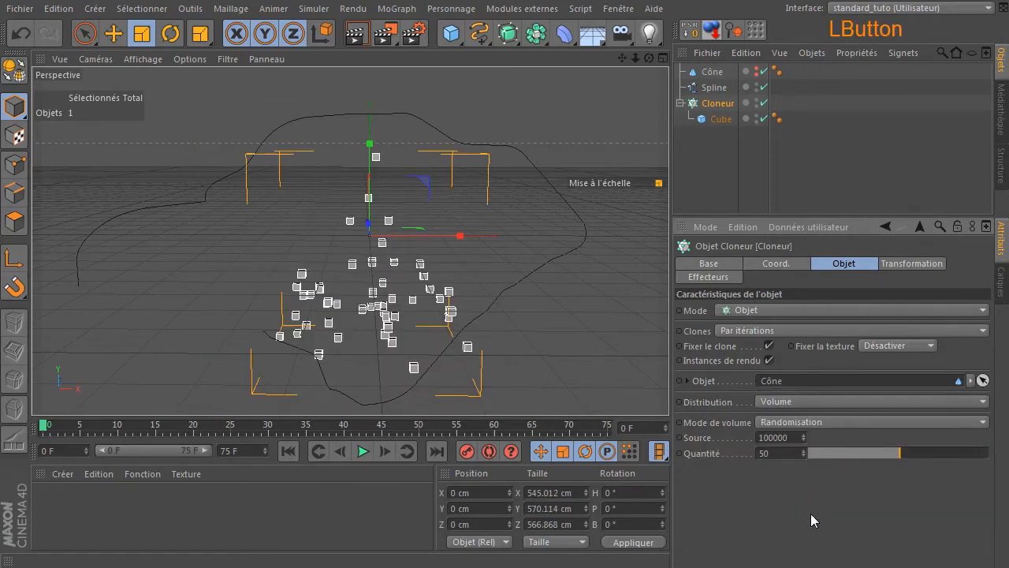
drag(895, 452, 986, 453)
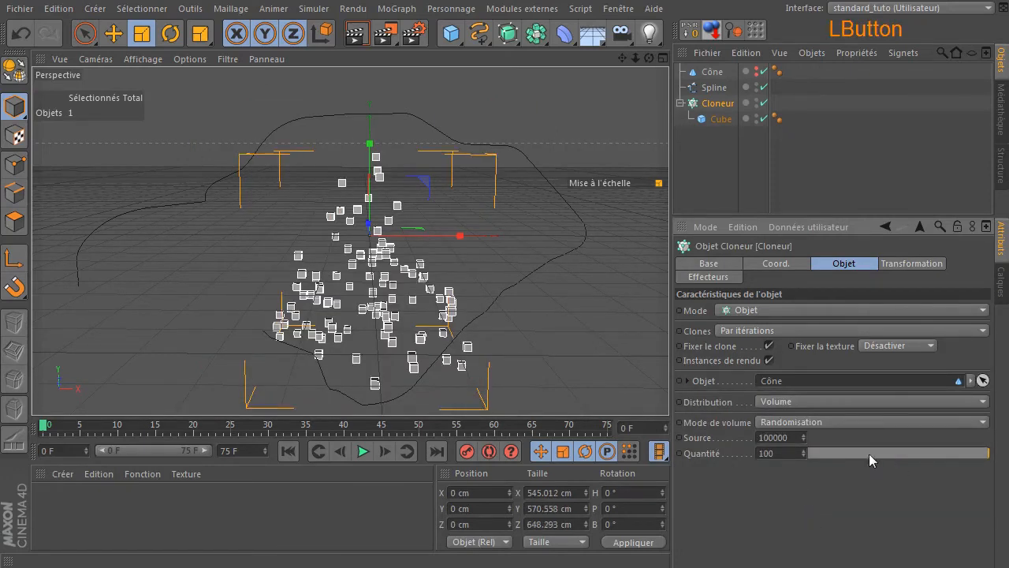
click(805, 451)
drag(805, 452, 907, 443)
drag(649, 58, 678, 86)
alt+drag(160, 259, 175, 295)
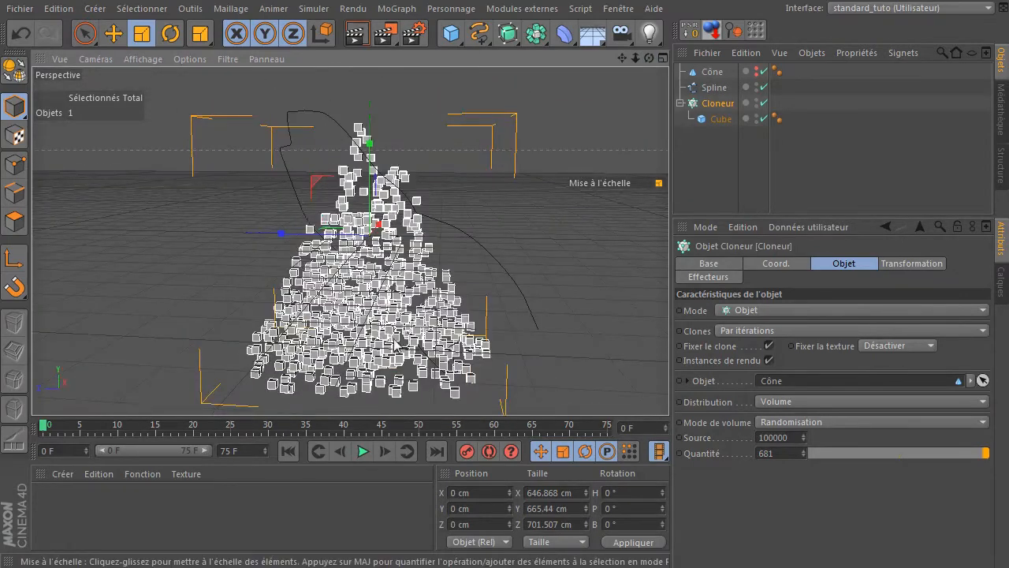
Delete the cone and the spline from the scene
click(707, 72)
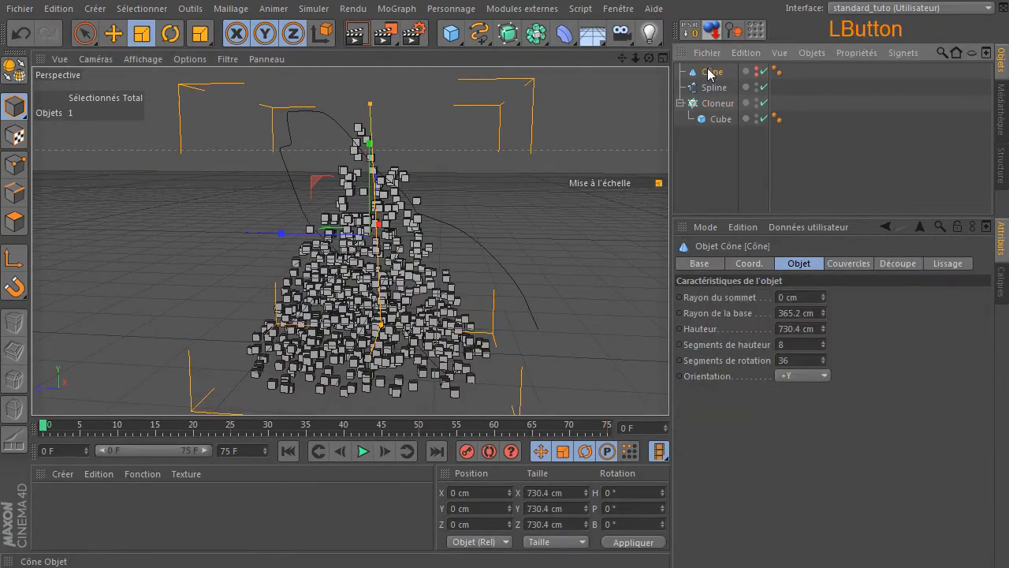
key(Delete)
click(697, 173)
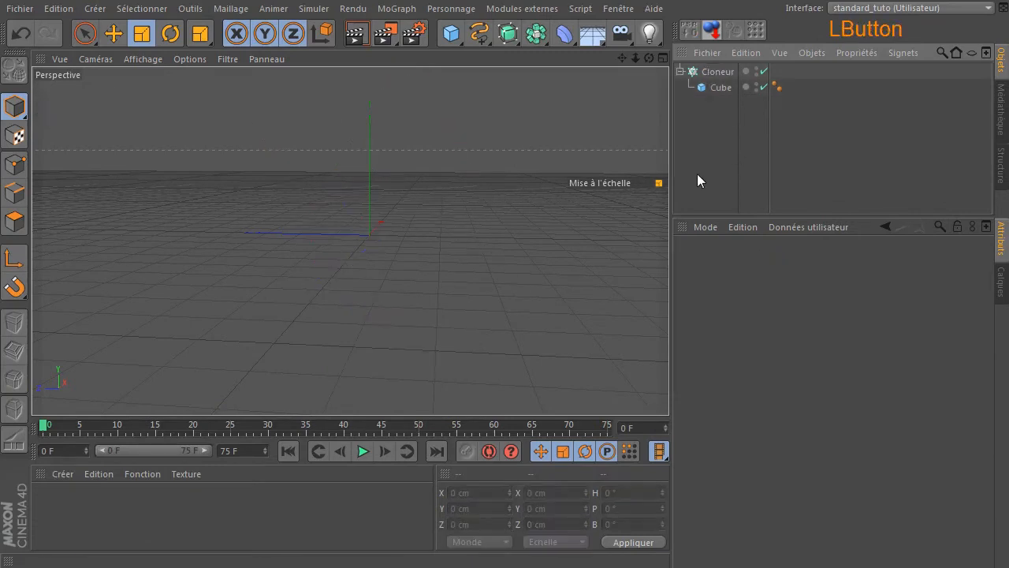
Add a new cube at the origin with 3 segments along each of X, Y and Z
drag(451, 33, 607, 47)
click(864, 298)
text(3)
click(861, 313)
key(Return)
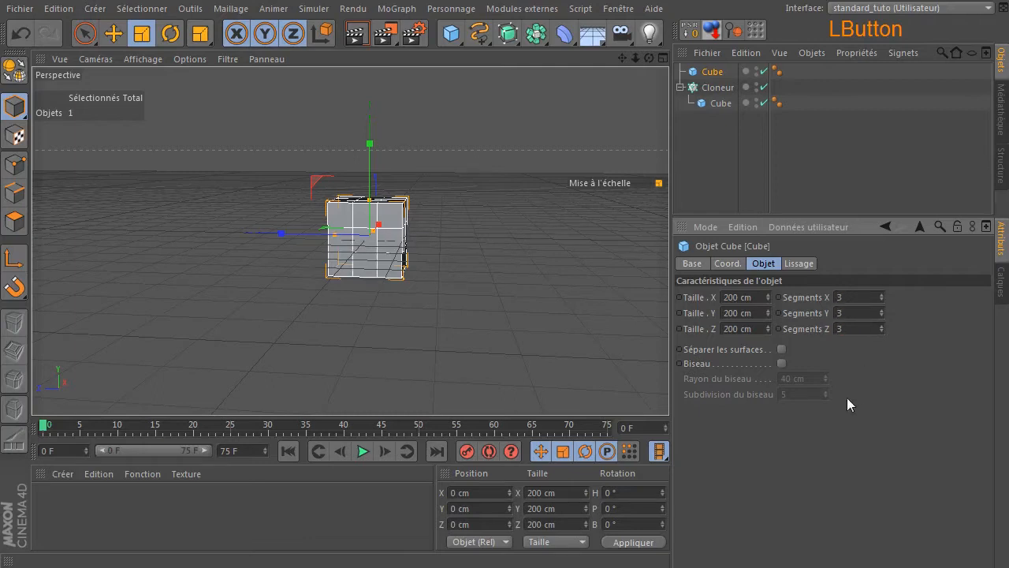
Stretch the new cube into a flat slab about 894 cm in X and 929 cm in Z
drag(650, 58, 653, 82)
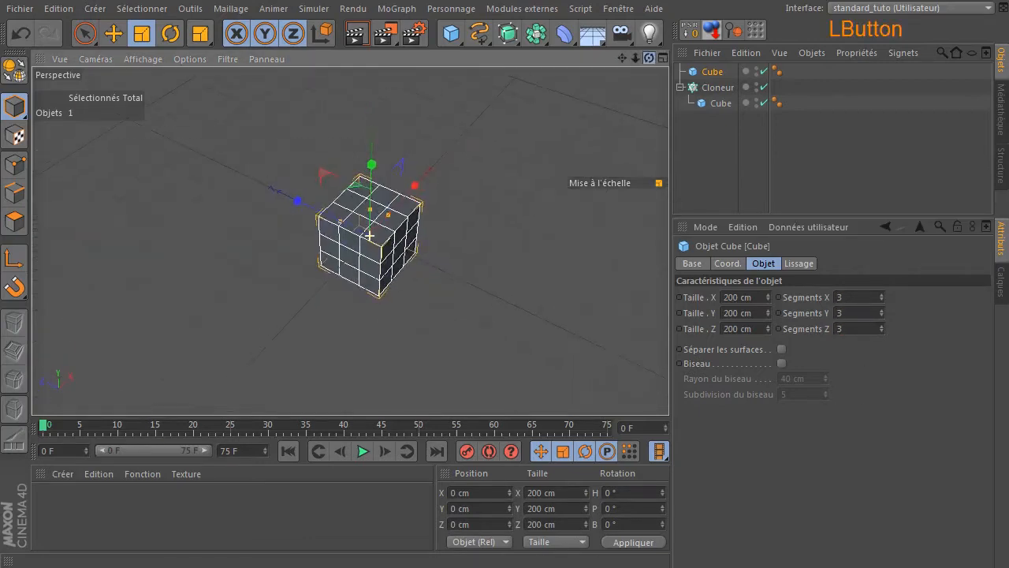
drag(386, 216, 461, 192)
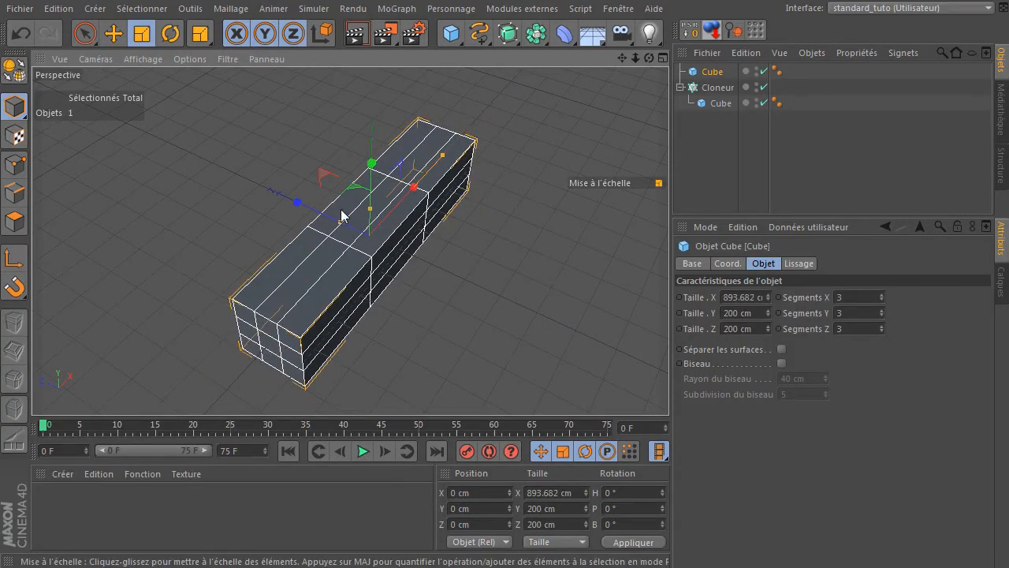
drag(339, 217, 233, 202)
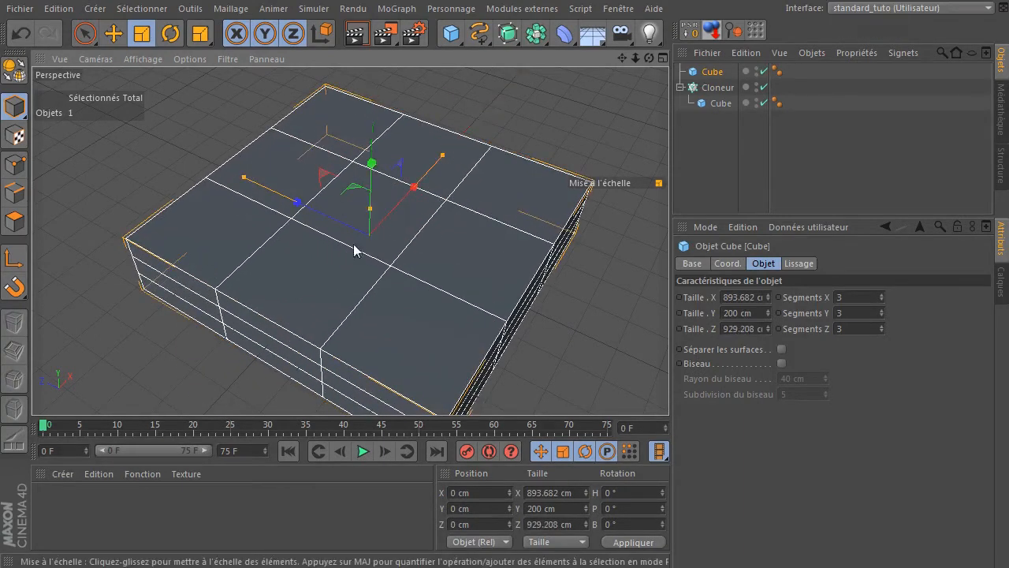
Convert the slab to an editable polygon object and select the central polygons of its upper and lower faces
click(14, 221)
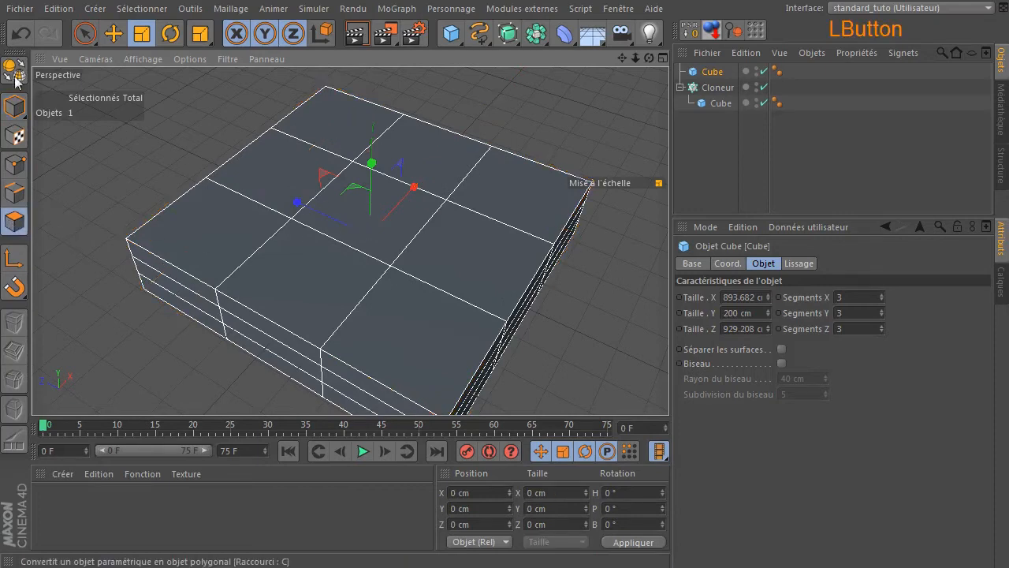
click(14, 69)
click(338, 213)
drag(649, 57, 660, 9)
shift+click(375, 272)
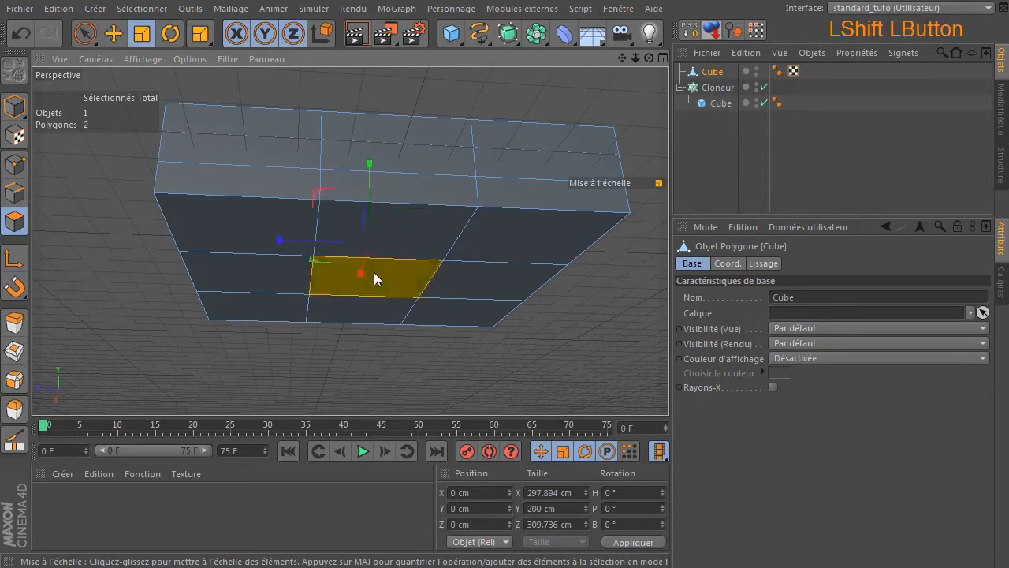
drag(649, 58, 587, 122)
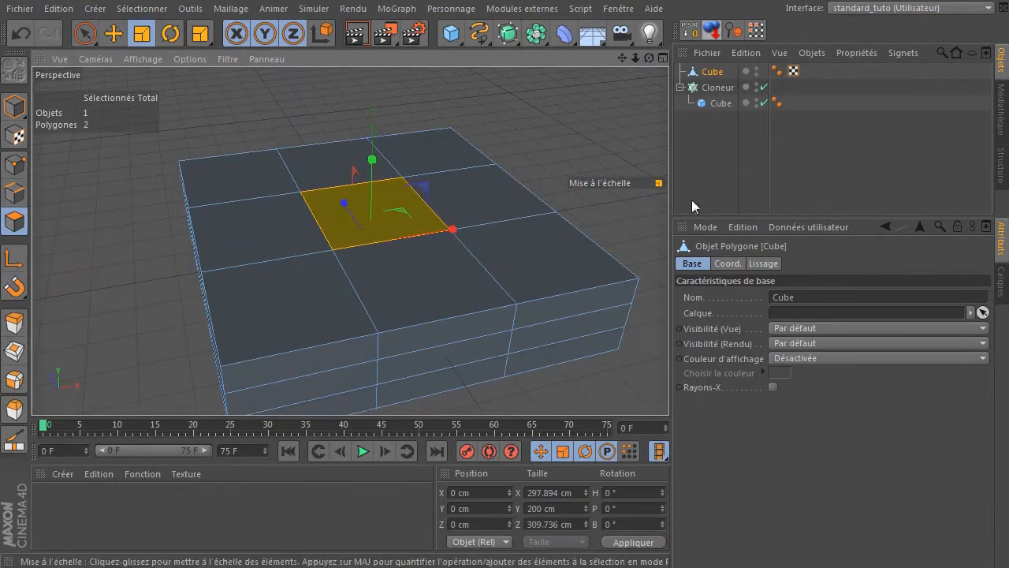
Turn on Rayons-X for the slab and bridge the two selected polygons with the Ponter tool to cut a central hole
click(772, 387)
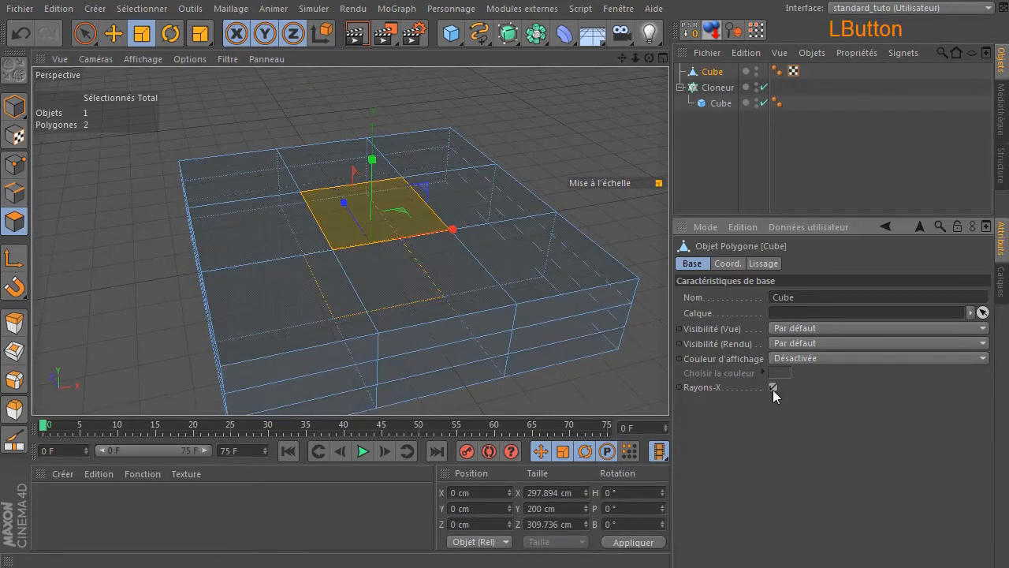
key(b)
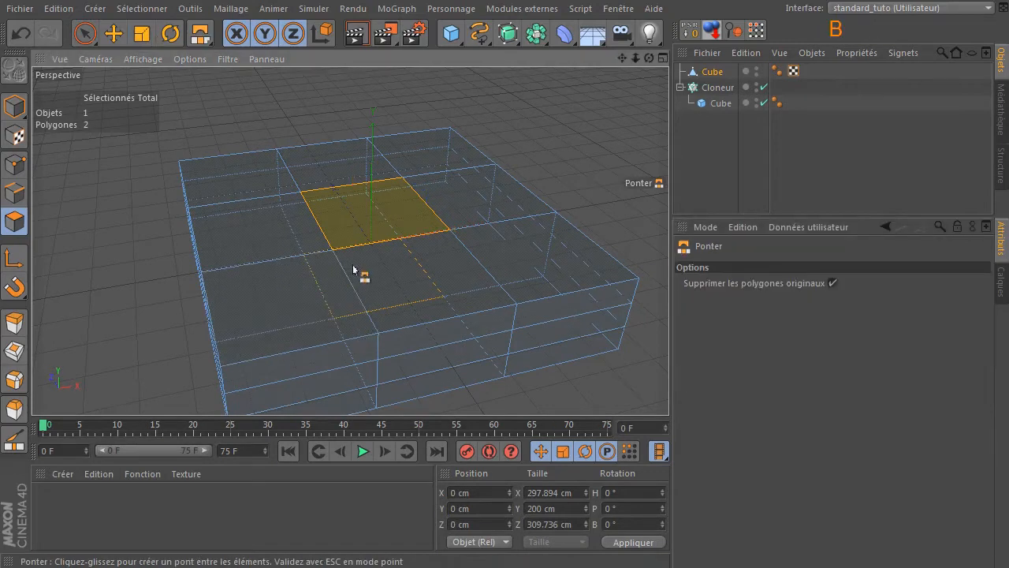
mouse_move(333, 251)
mouse_down()
mouse_move(332, 316)
mouse_move(352, 310)
mouse_move(342, 324)
mouse_move(343, 261)
mouse_up()
key(ctrl+z)
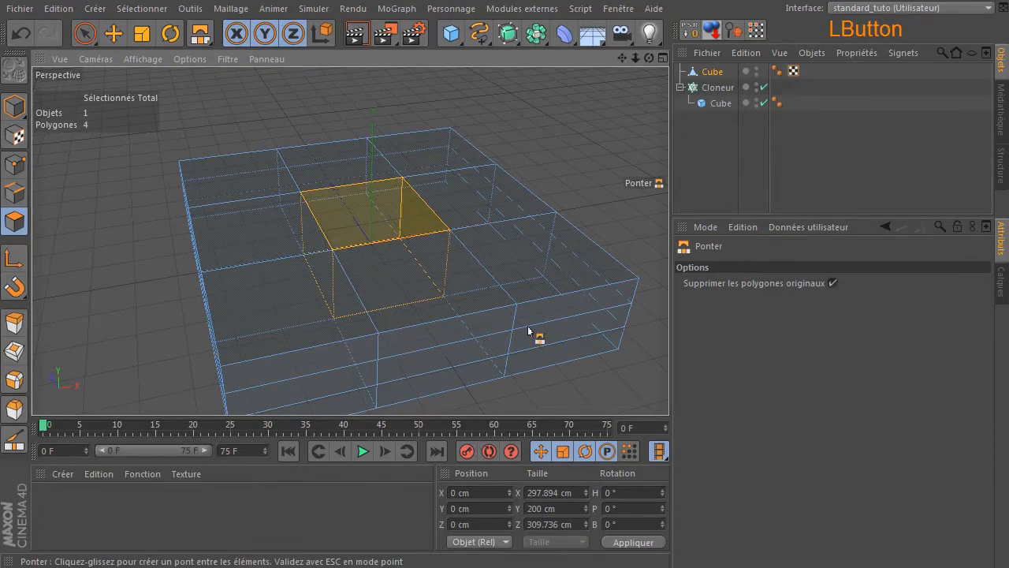
key(space)
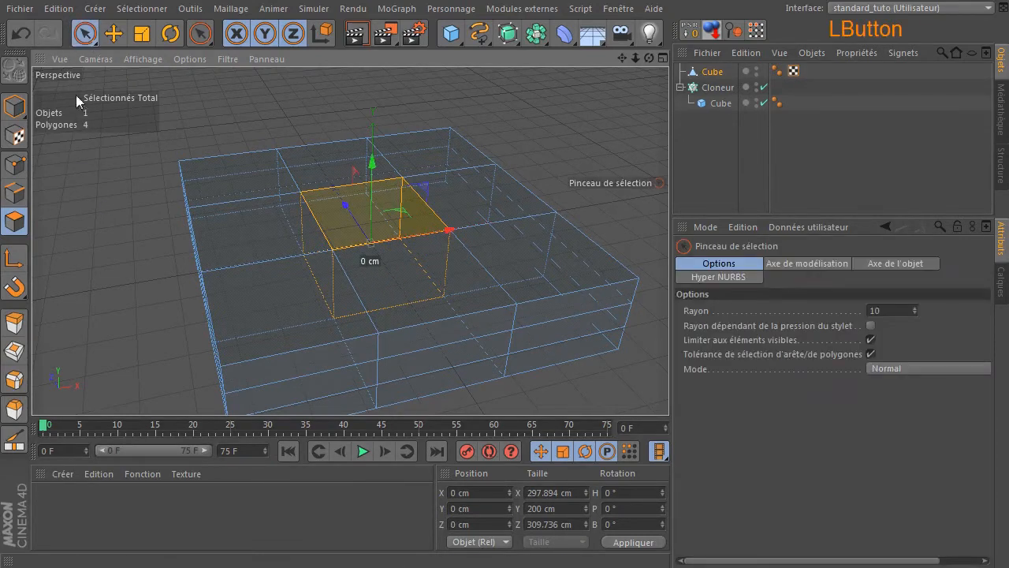
Clear the polygon selection, turn off the slab's Rayons-X display and return to model mode
click(51, 143)
click(712, 71)
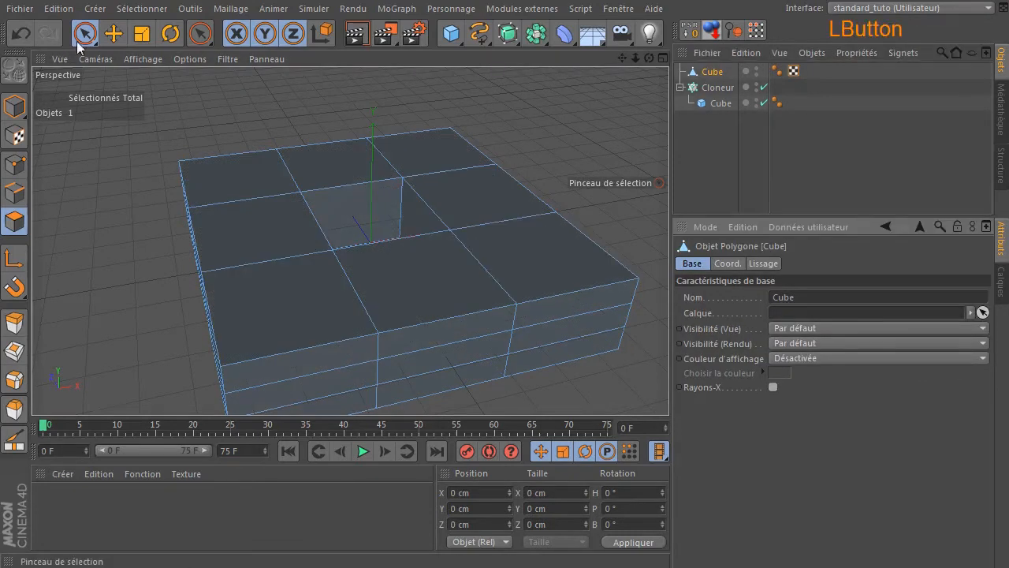
click(14, 106)
drag(649, 57, 151, 280)
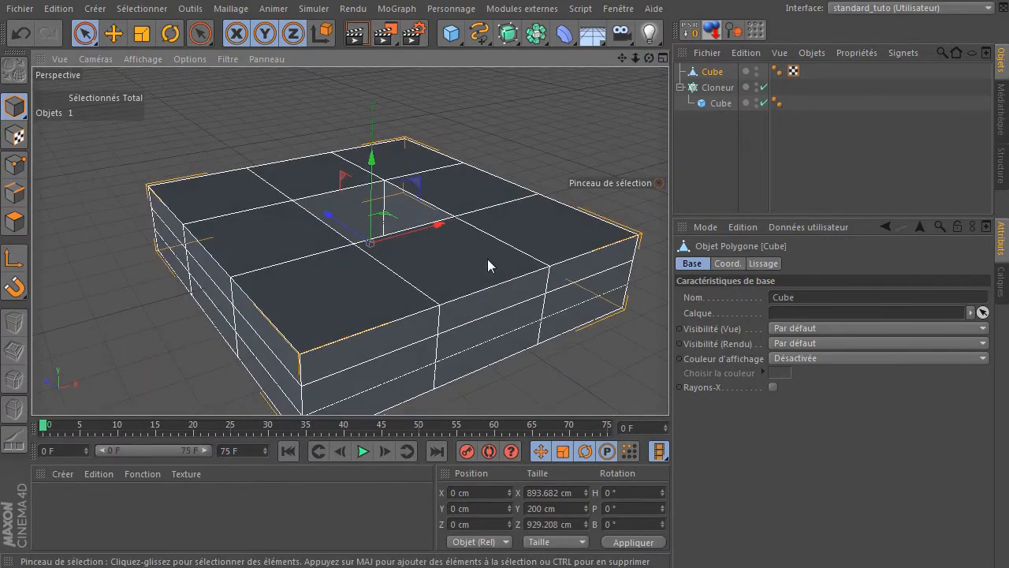
Assign the pierced slab as the cloner's object, hide the slab and inspect the clones around its central hole
click(718, 88)
drag(715, 71, 858, 385)
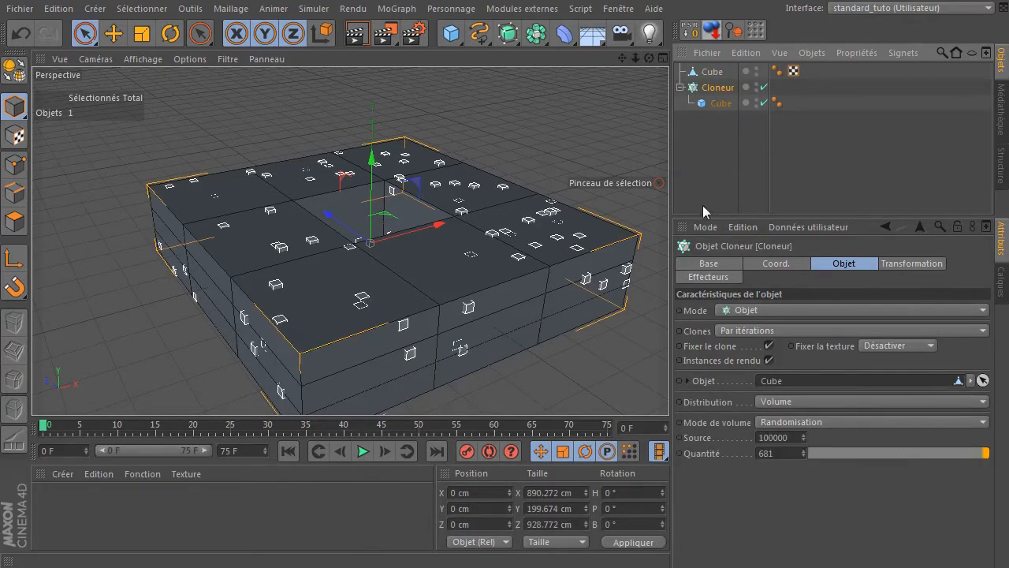
click(756, 68)
click(756, 68)
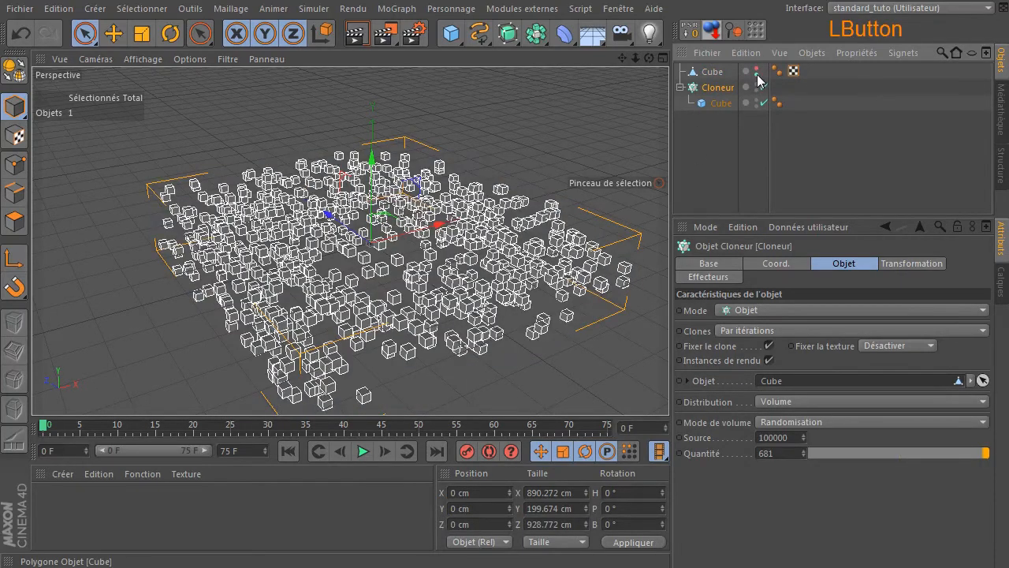
mouse_move(646, 58)
mouse_down()
mouse_move(631, 47)
mouse_move(618, 82)
mouse_up()
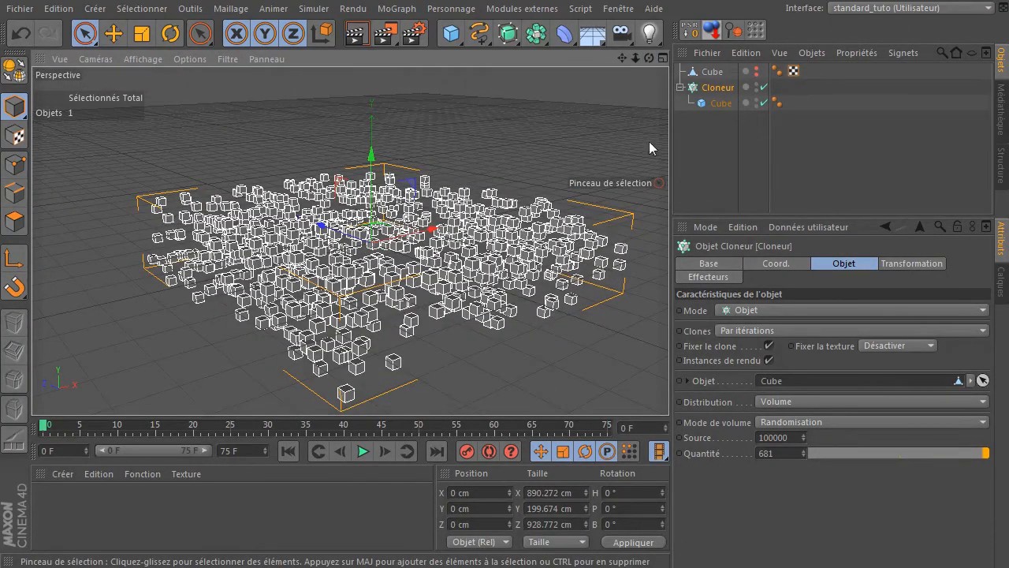
drag(651, 60, 646, 63)
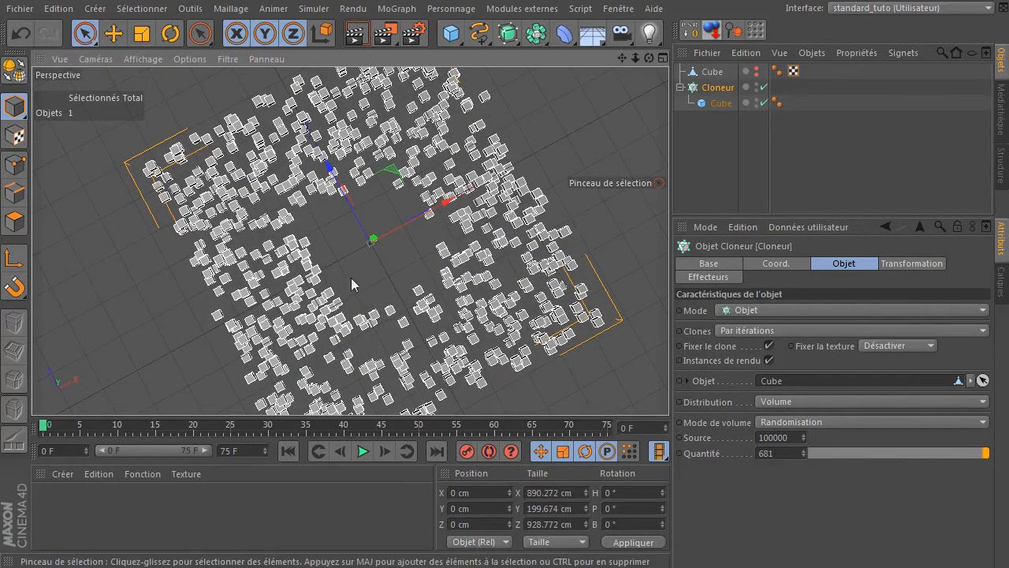
drag(647, 60, 654, 66)
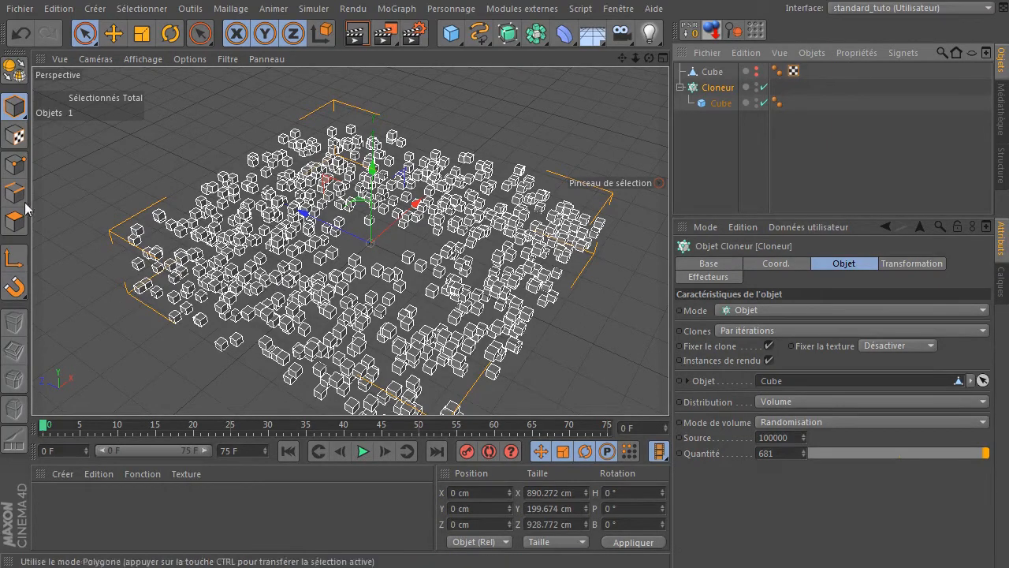
Close the current scene and start from an empty project
click(20, 9)
click(80, 115)
click(806, 447)
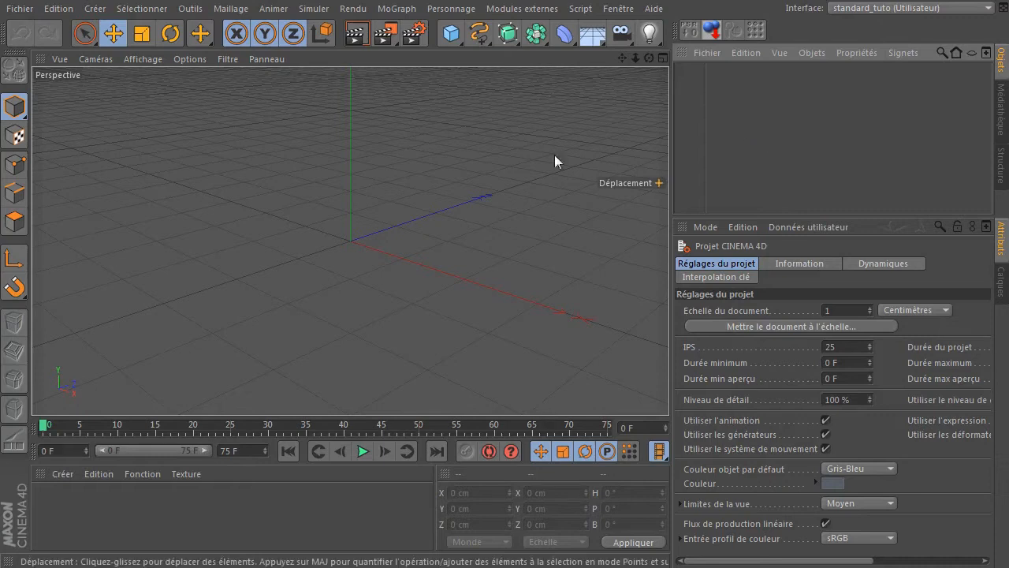
Add a cube and resize it into a thin upright panel about 866 cm wide, 515 cm high and 40 cm thick
click(450, 33)
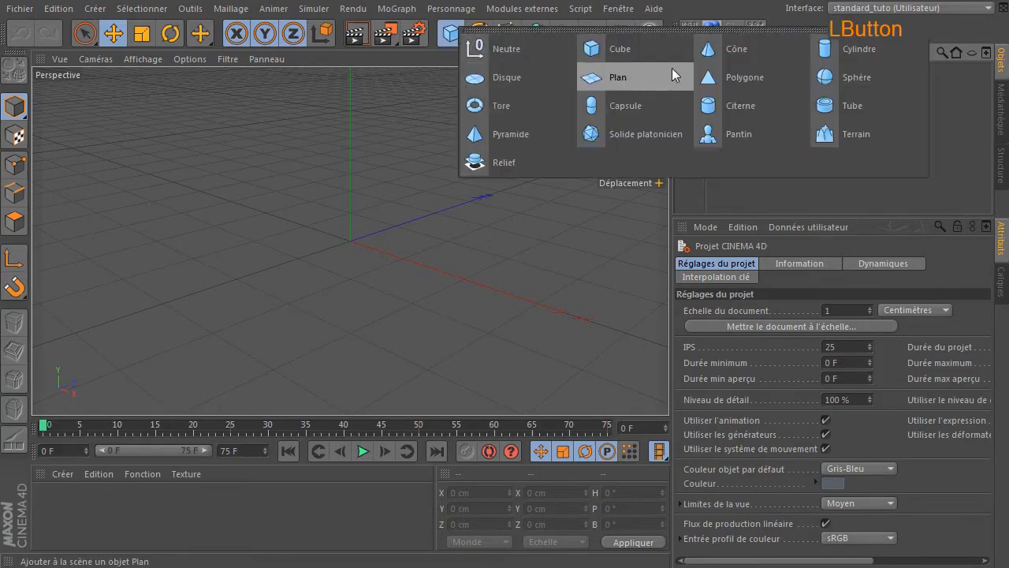
click(652, 49)
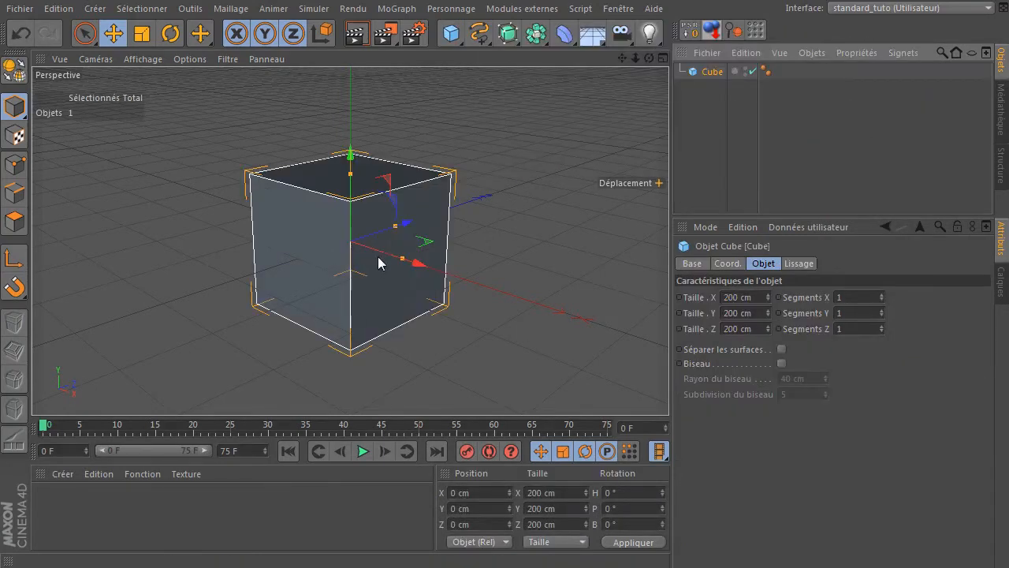
drag(397, 228, 201, 206)
drag(352, 175, 528, 154)
Rest the panel on the ground plane and move it back along Z to about 646 cm
click(695, 34)
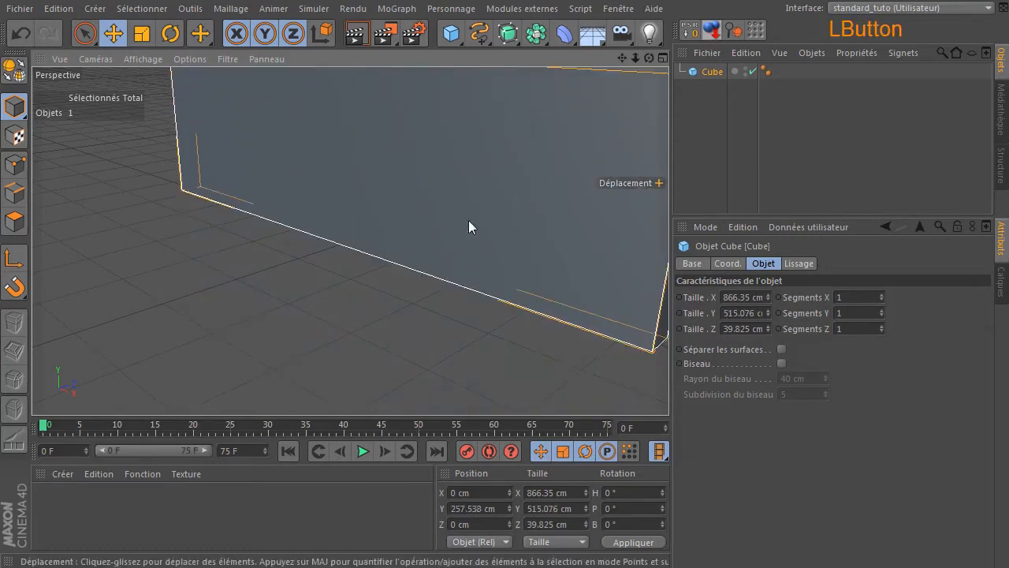
scroll(294, 323, down, 5)
drag(392, 193, 493, 169)
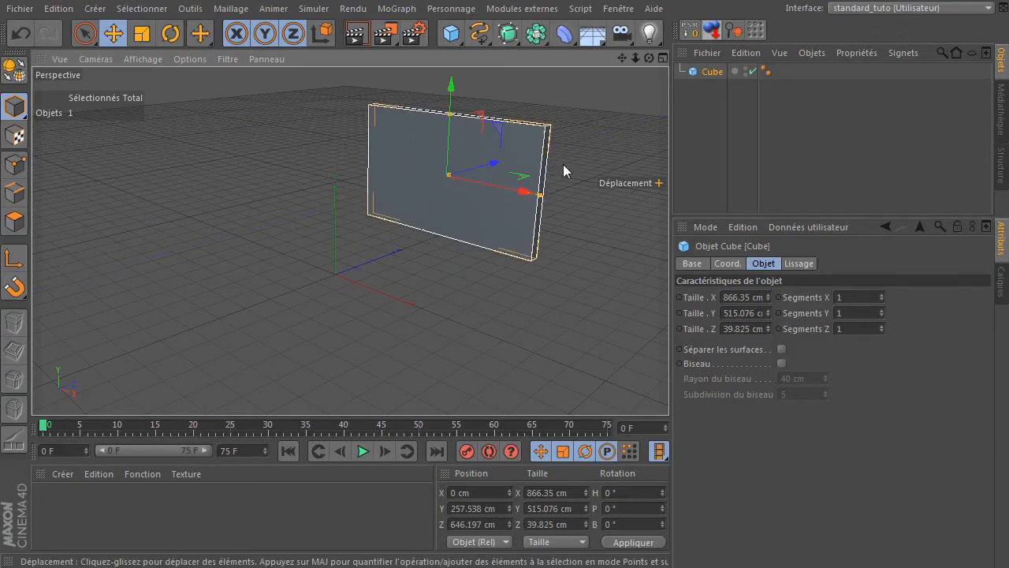
click(649, 57)
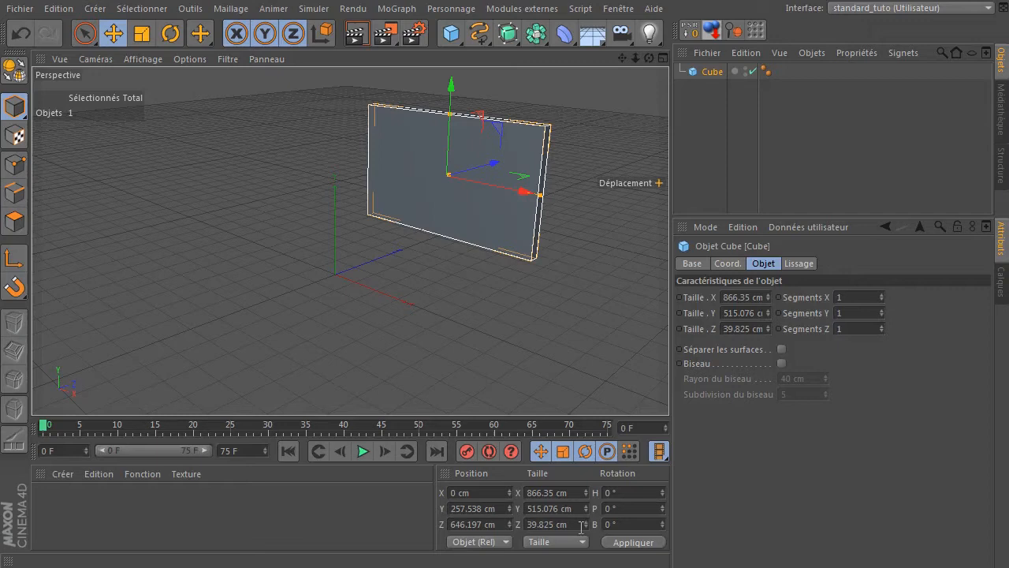
Create a new material, open it in the material editor and disable its Spécularité channel
double_click(332, 531)
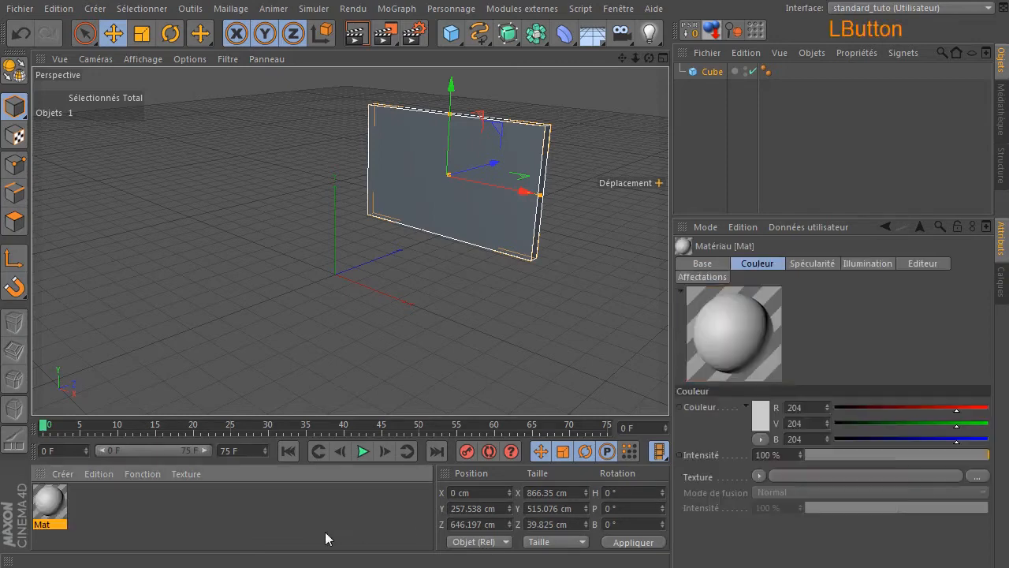
double_click(49, 502)
click(327, 414)
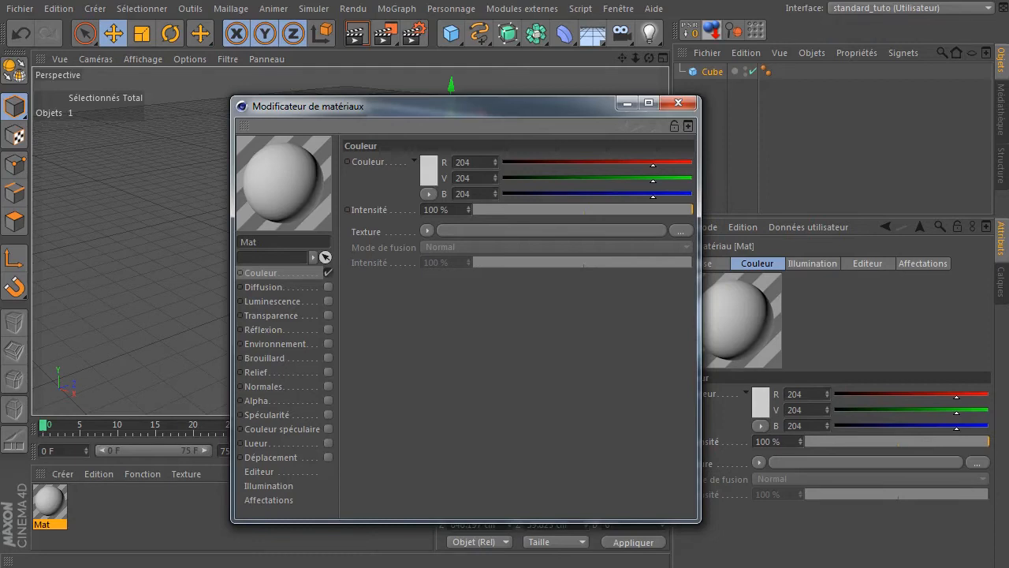
Load BrickOldSharp0089_5_S.jpg as the material's Couleur texture without copying it into the project, and close the material editor
click(678, 103)
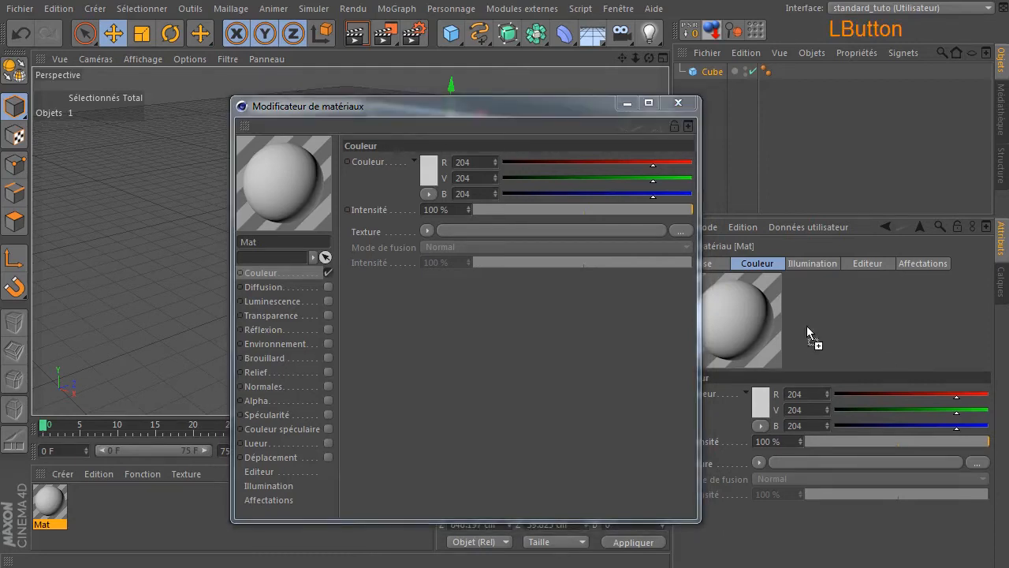
drag(547, 235, 551, 227)
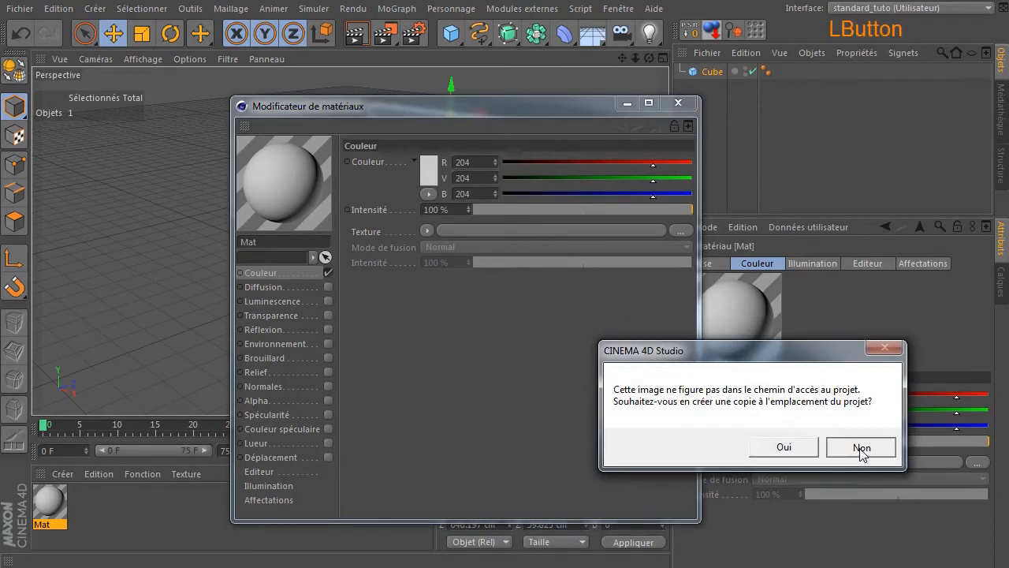
click(861, 449)
click(678, 102)
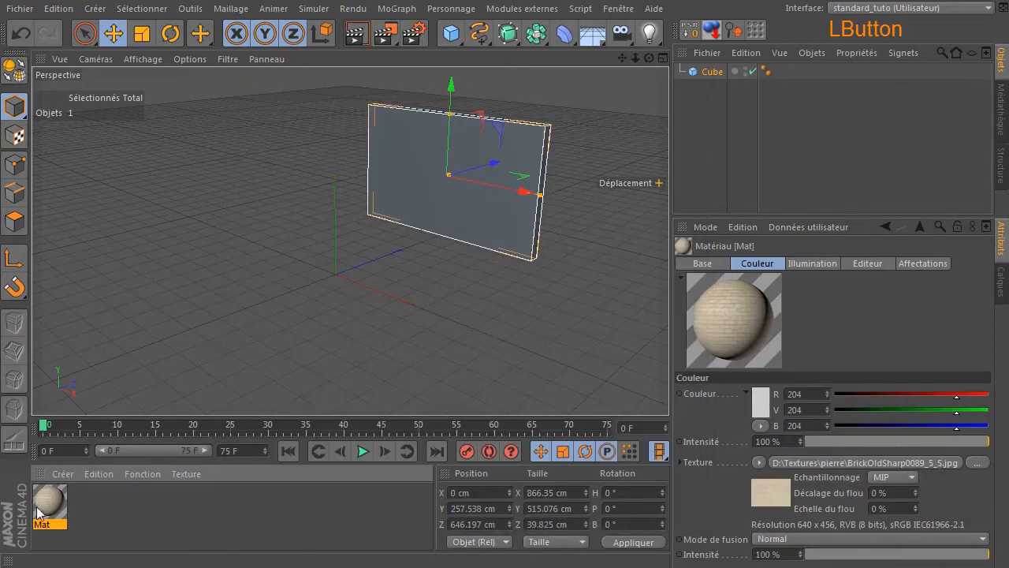
Apply the brick material to the upright panel and render the perspective view
drag(400, 179, 401, 180)
click(725, 146)
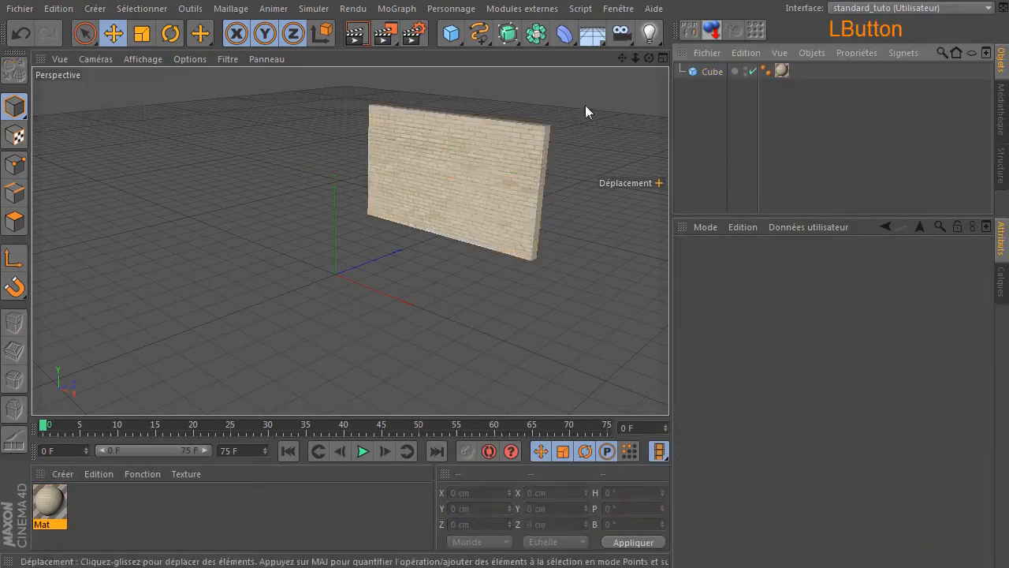
click(363, 35)
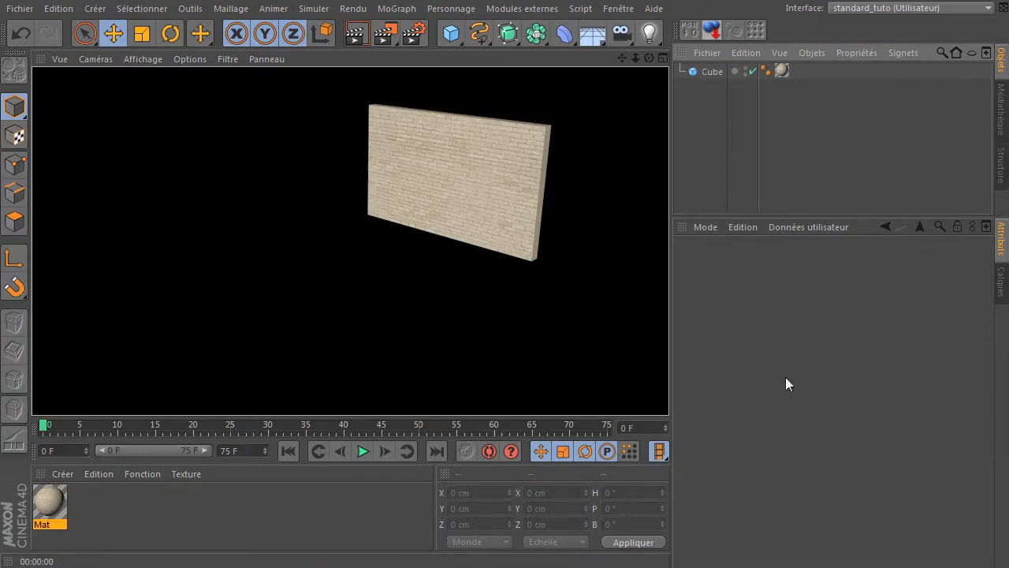
Add a Spot light in front of the brick wall and raise it to about 249 cm in Y
drag(649, 34, 659, 57)
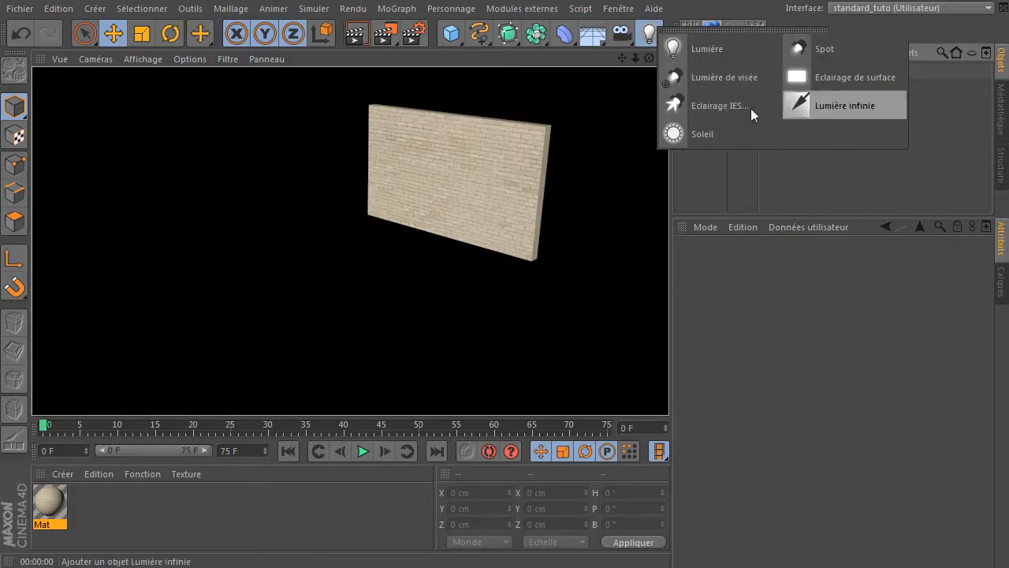
click(823, 50)
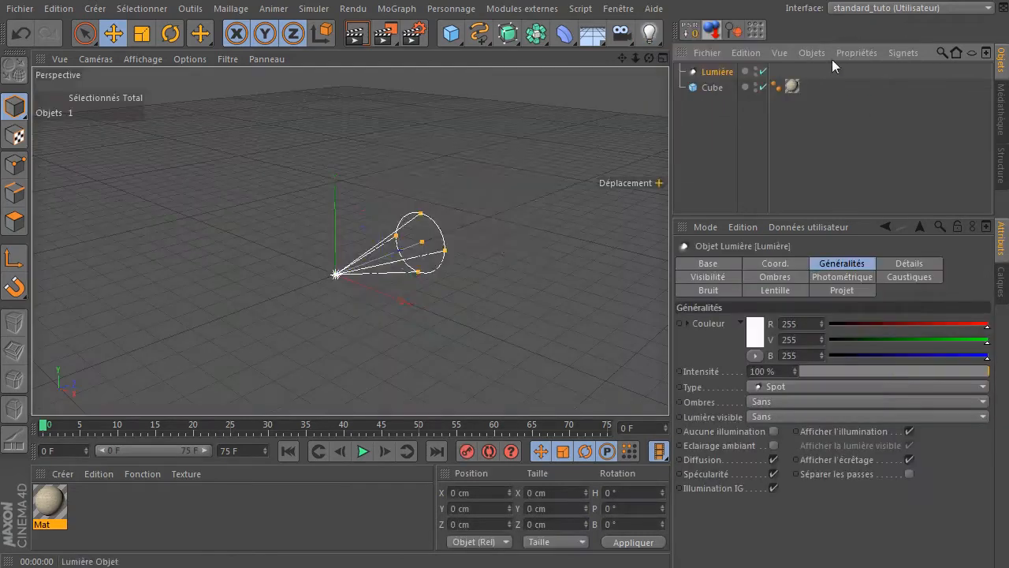
click(335, 190)
drag(334, 191, 371, 120)
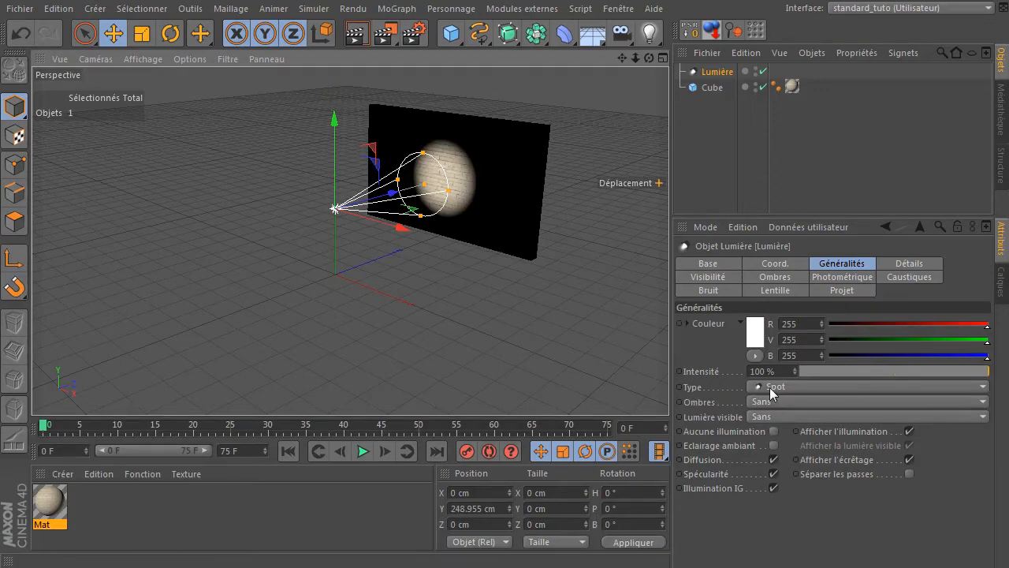
Change the spotlight's type to Spot carré
click(772, 387)
click(651, 32)
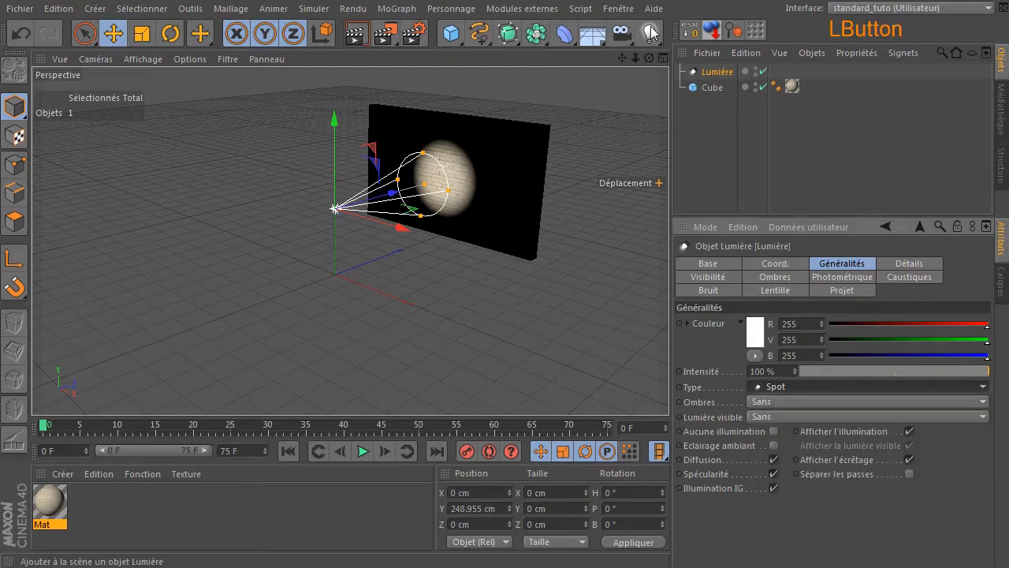
click(652, 32)
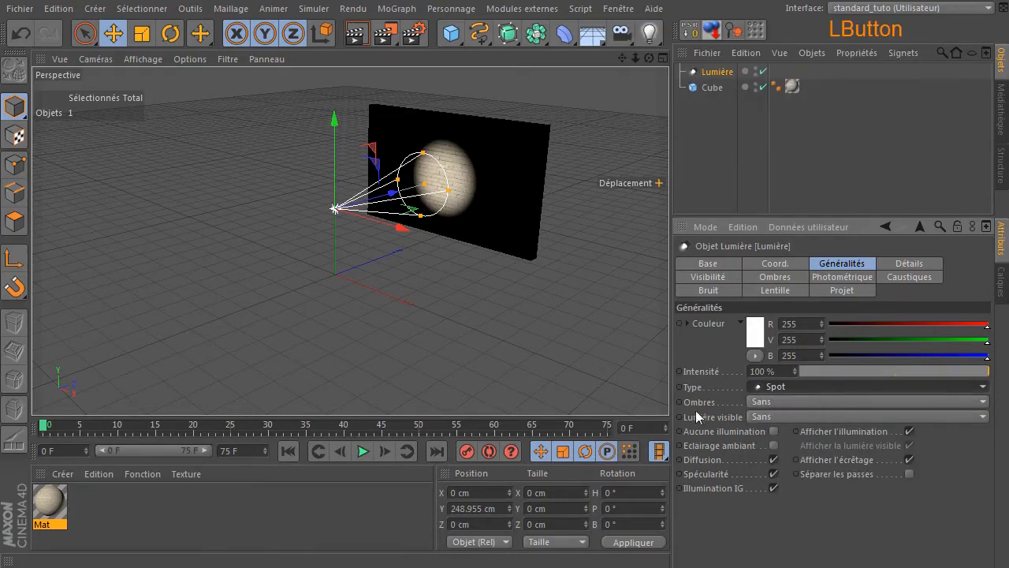
click(776, 387)
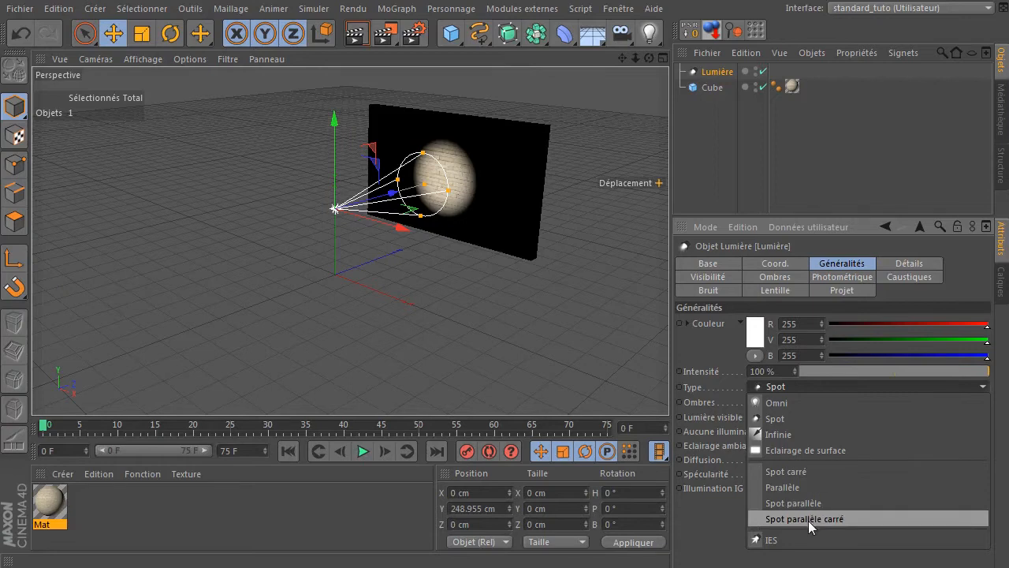
click(797, 472)
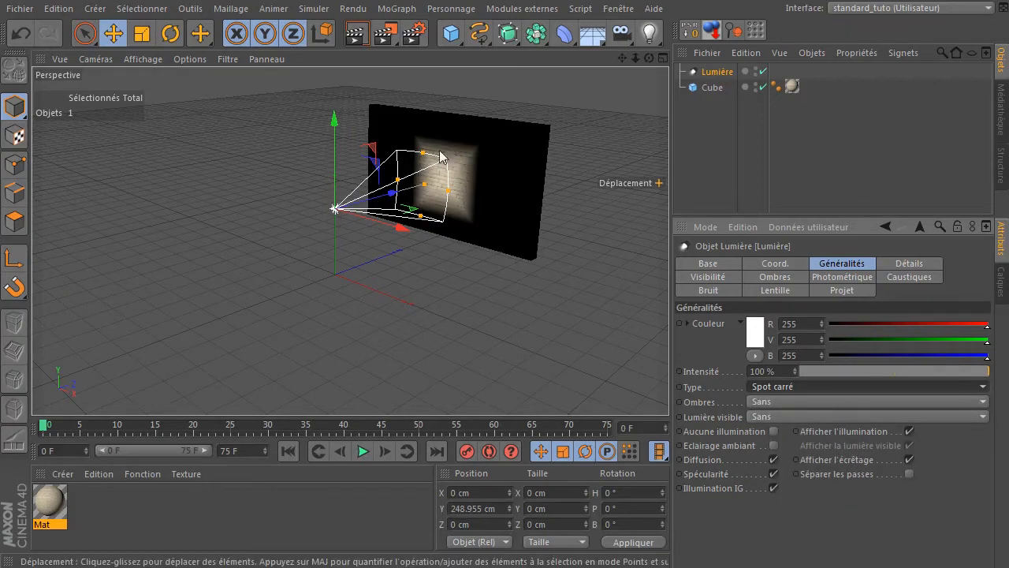
Render the view framed on the wall to examine the square spotlight's lighting
scroll(426, 166, up, 2)
scroll(426, 165, up, 2)
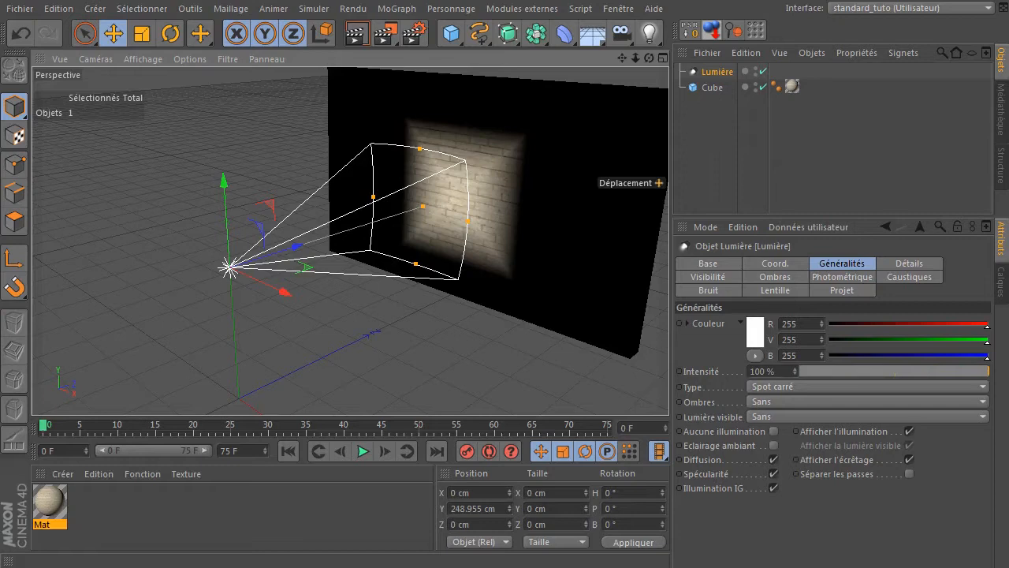
click(867, 387)
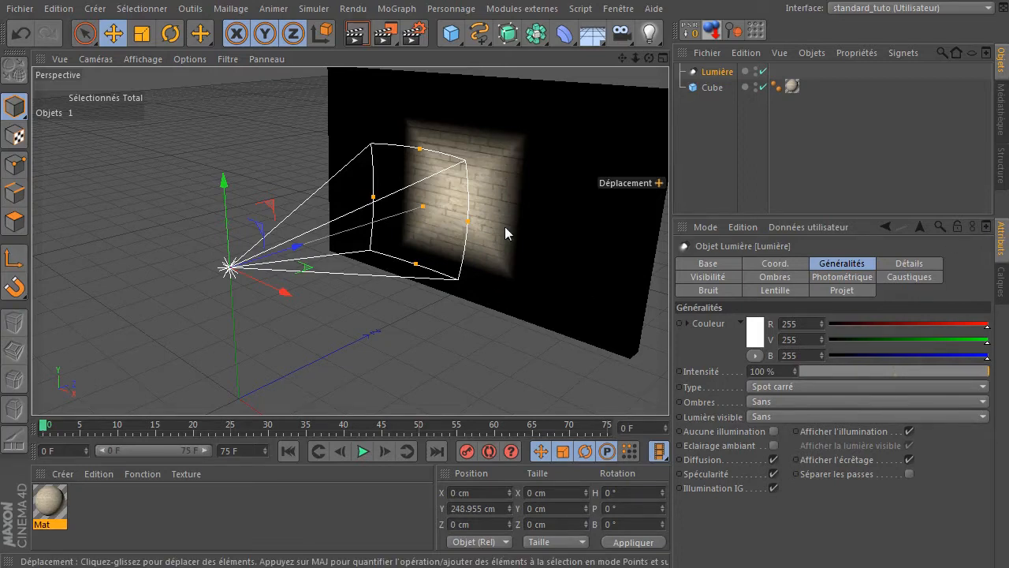
drag(622, 57, 350, 241)
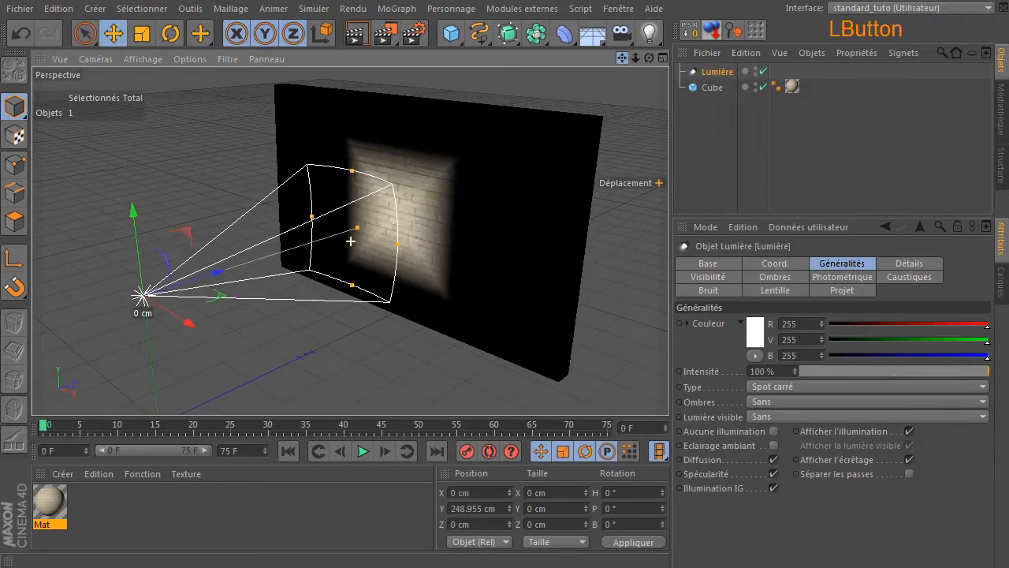
click(356, 34)
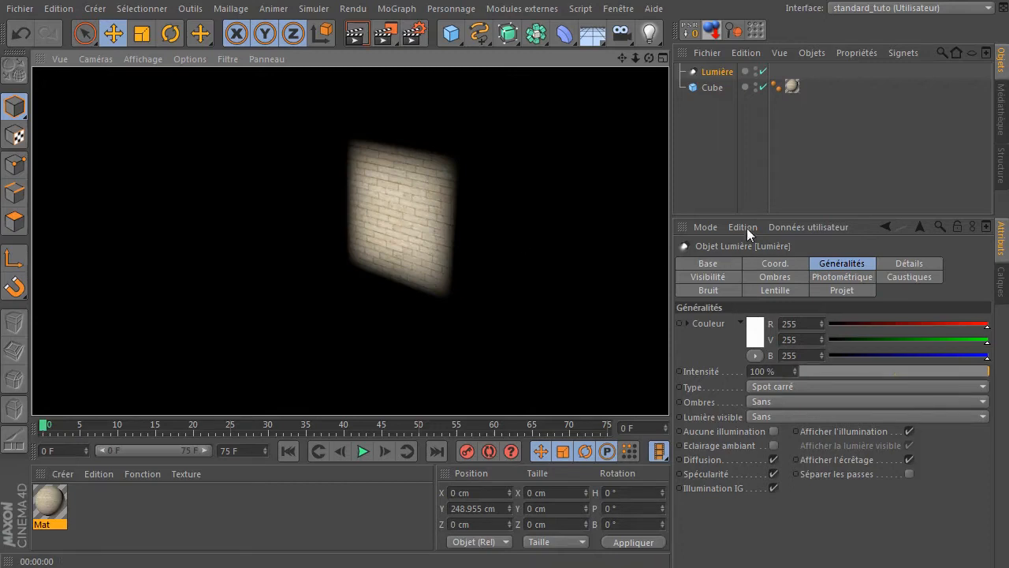
Add an Omni light, raise it to about 519 cm in Y and render the view
click(711, 159)
drag(649, 34, 765, 54)
drag(151, 345, 168, 37)
drag(117, 86, 116, 80)
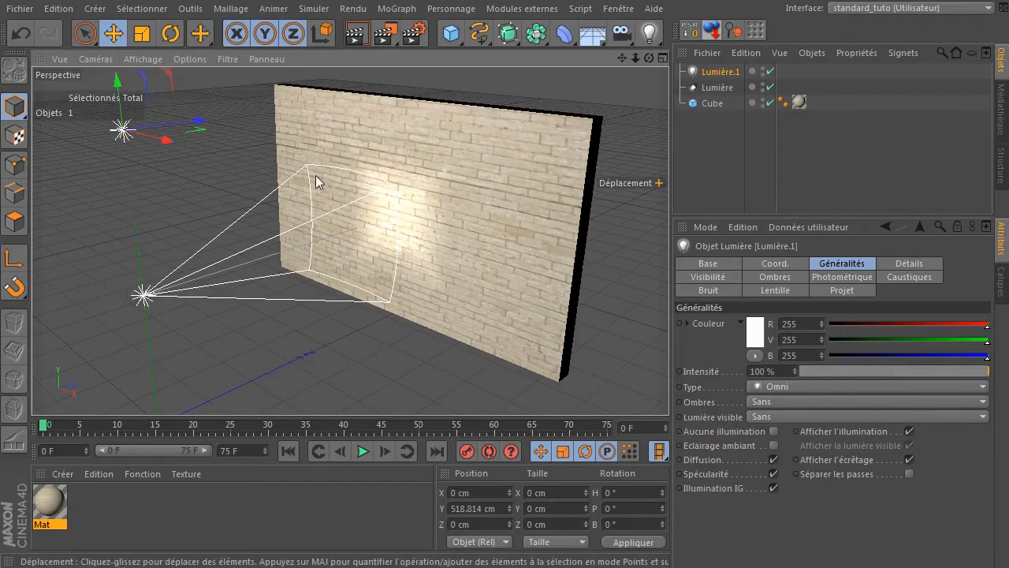
click(356, 33)
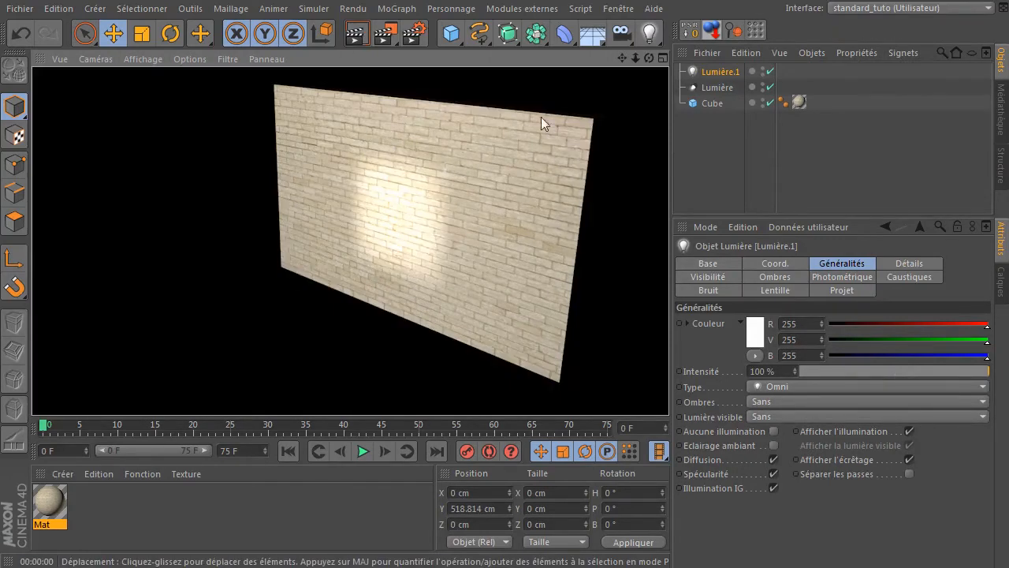
click(716, 145)
Enable Eclairage ambiant on the Omni light with an intensity of 71 % and render the view
click(733, 72)
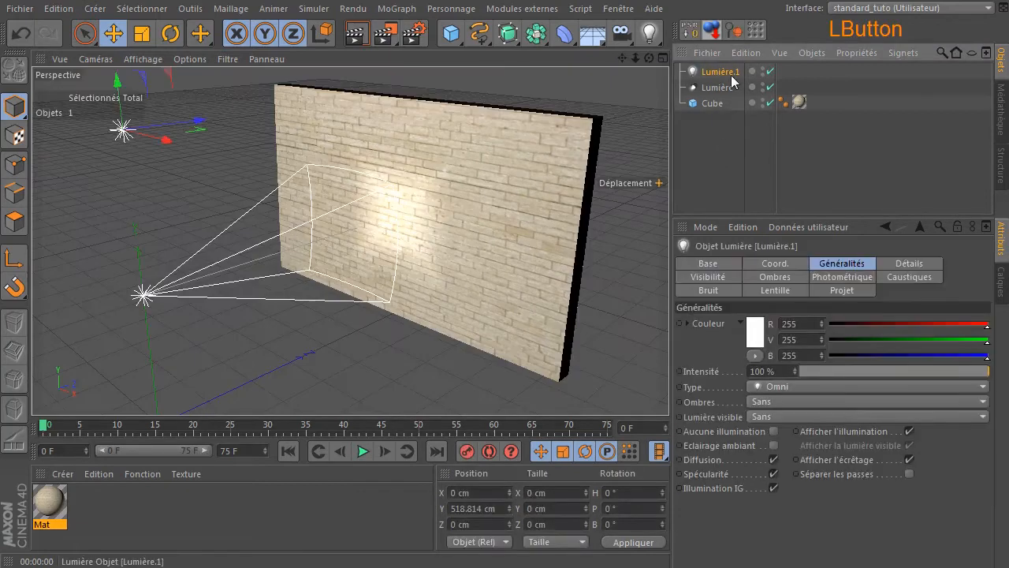
click(775, 447)
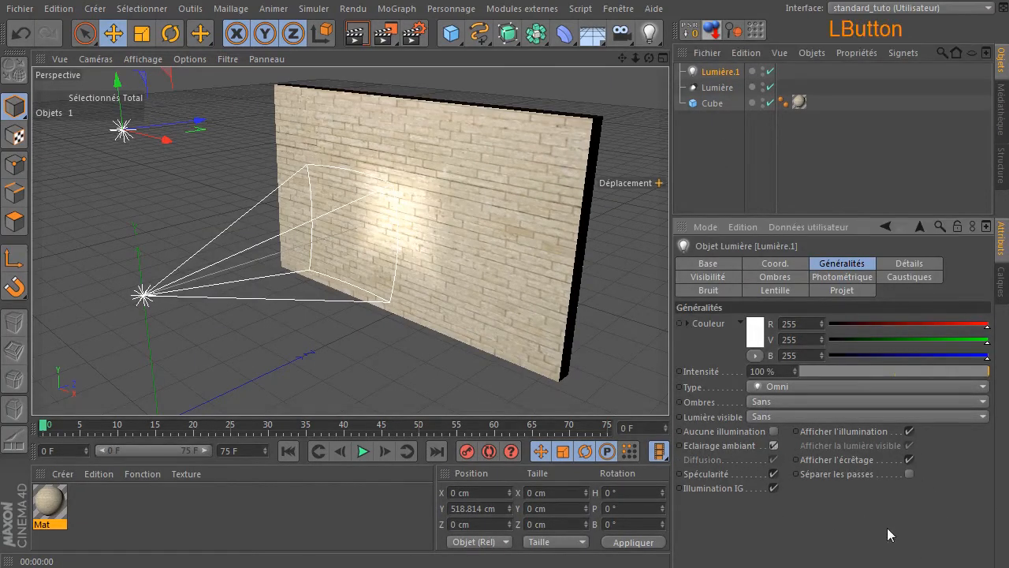
drag(931, 370, 912, 367)
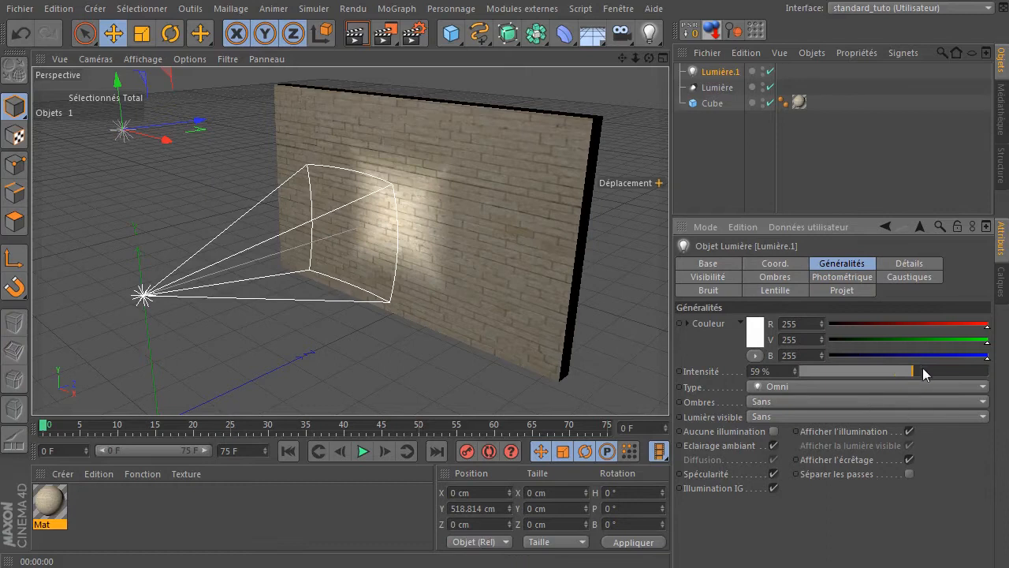
drag(923, 367, 937, 374)
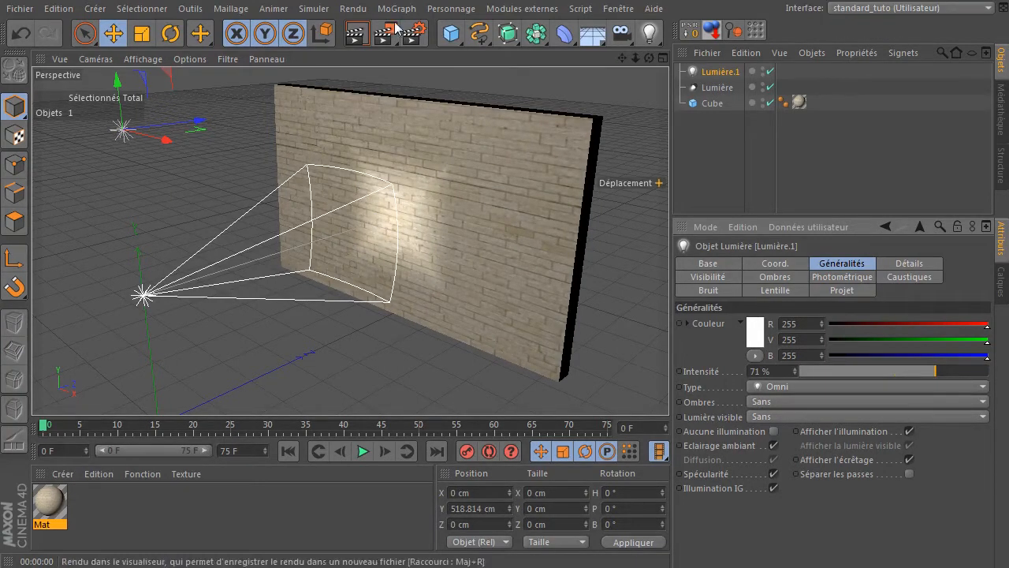
click(357, 35)
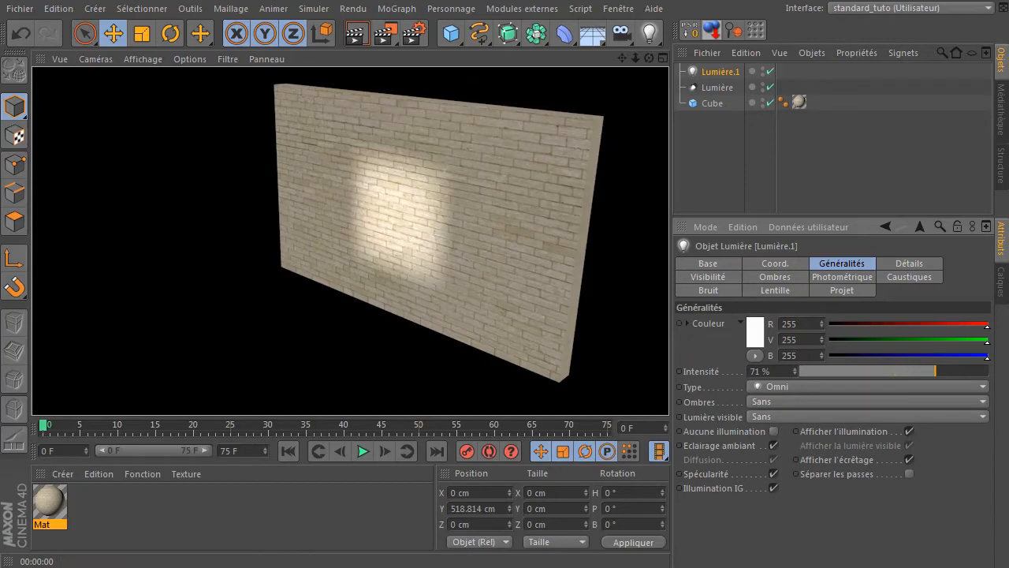
Create a second material and disable its Couleur and Spécularité channels in the material editor
click(650, 33)
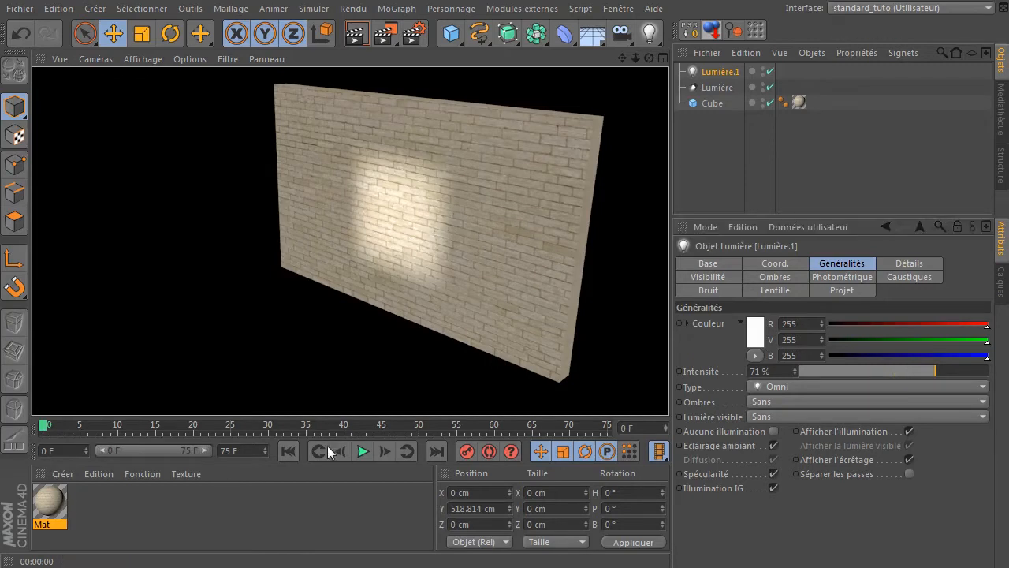
click(211, 509)
double_click(209, 509)
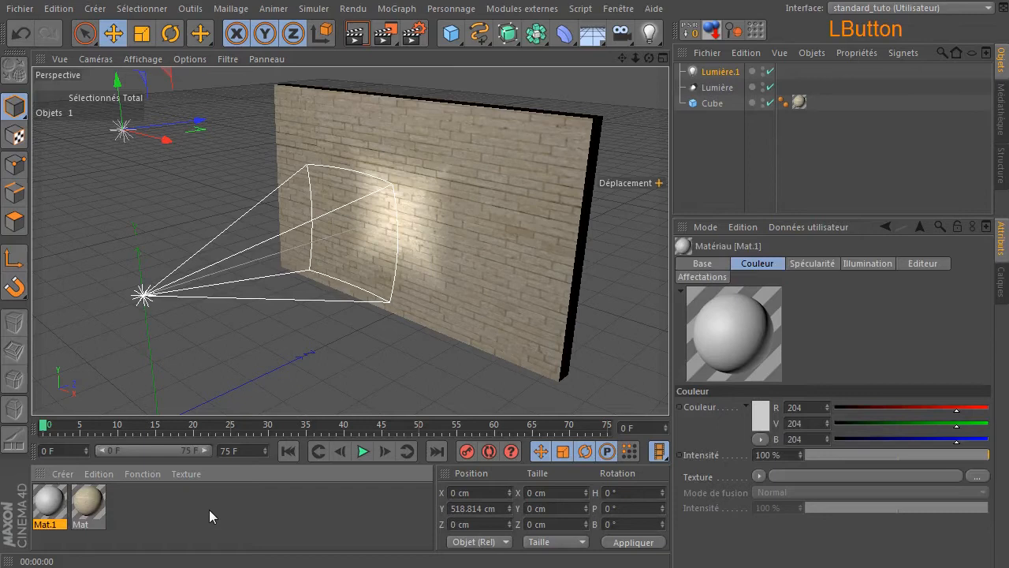
double_click(43, 505)
drag(365, 87, 514, 130)
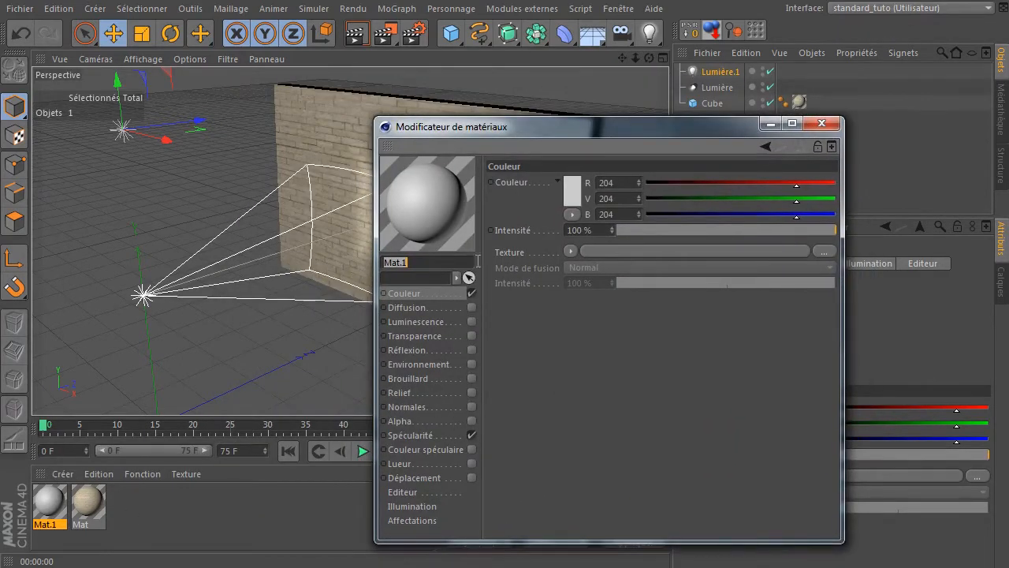
click(471, 292)
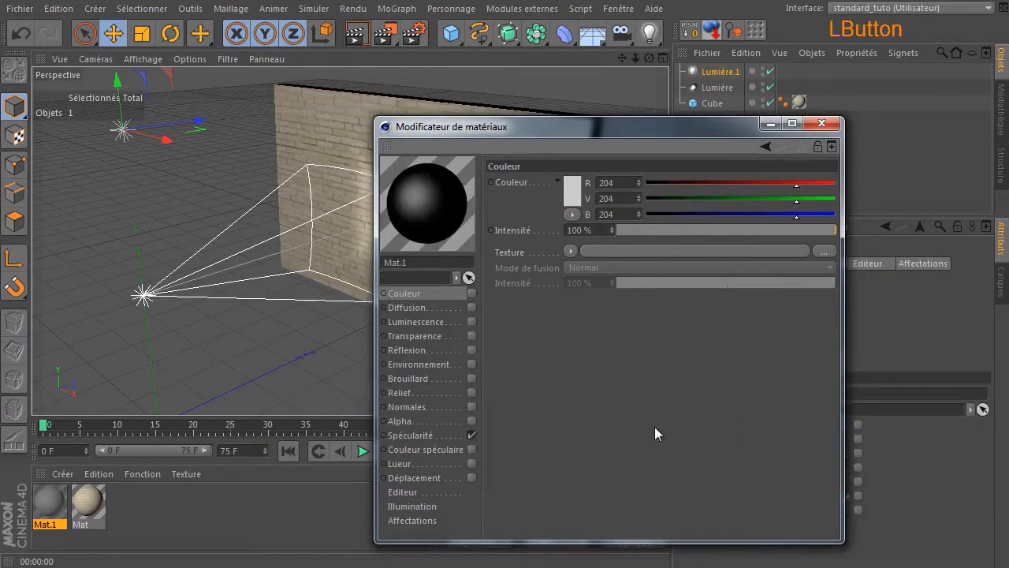
click(471, 435)
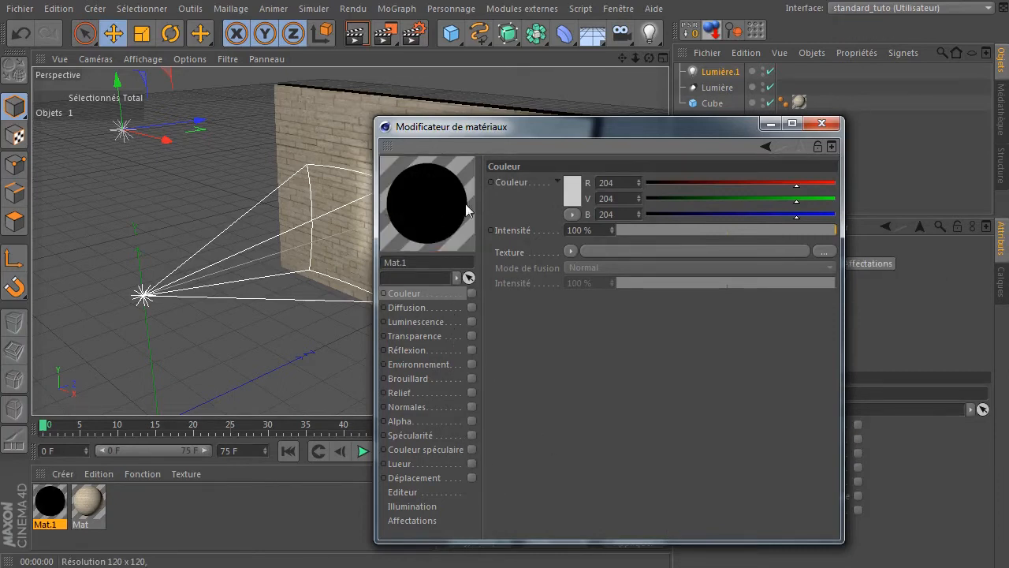
Enable the Transparence channel and load the Mona Lisa image as its texture without copying it into the project
drag(536, 130, 325, 92)
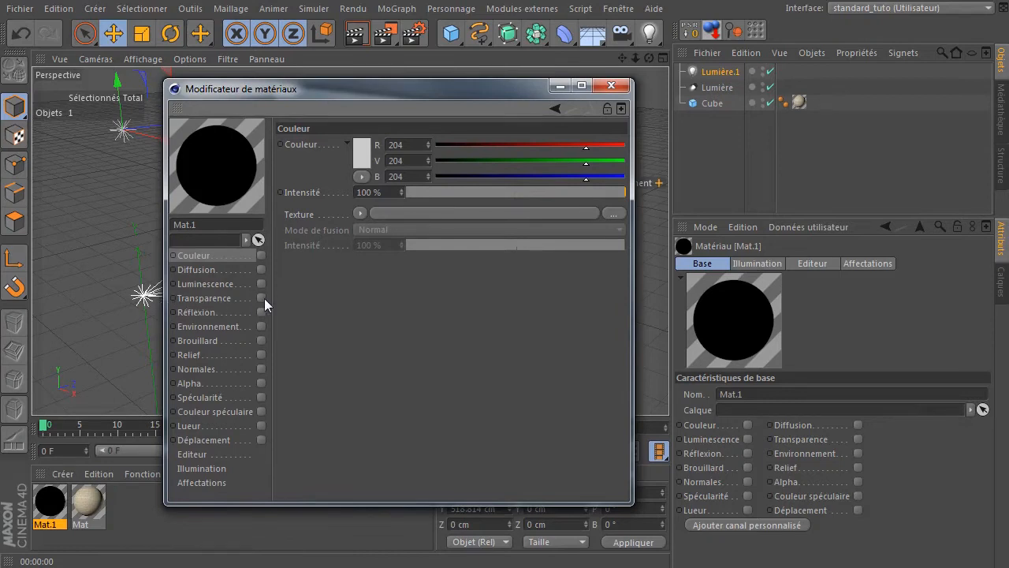
click(262, 298)
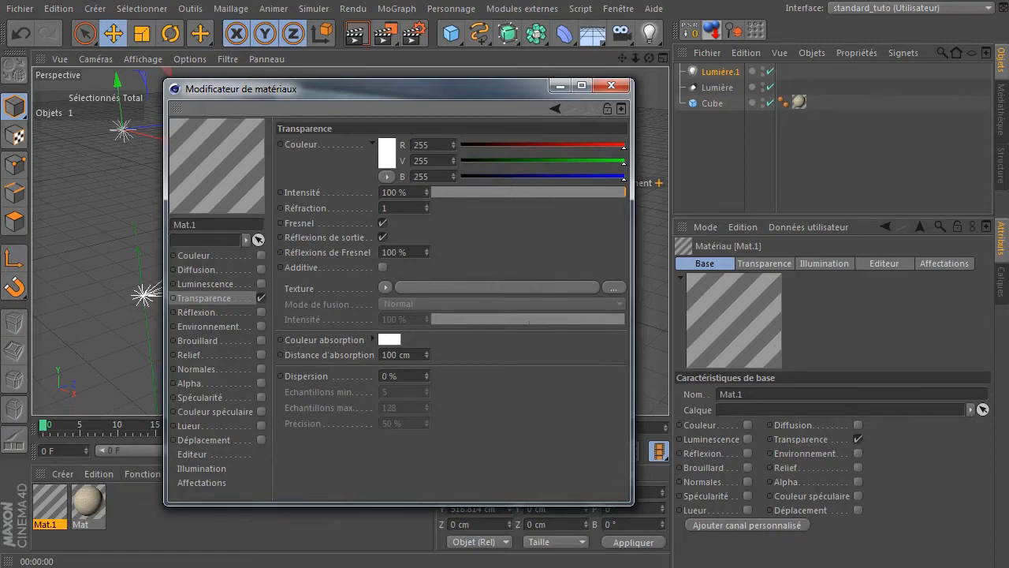
click(50, 503)
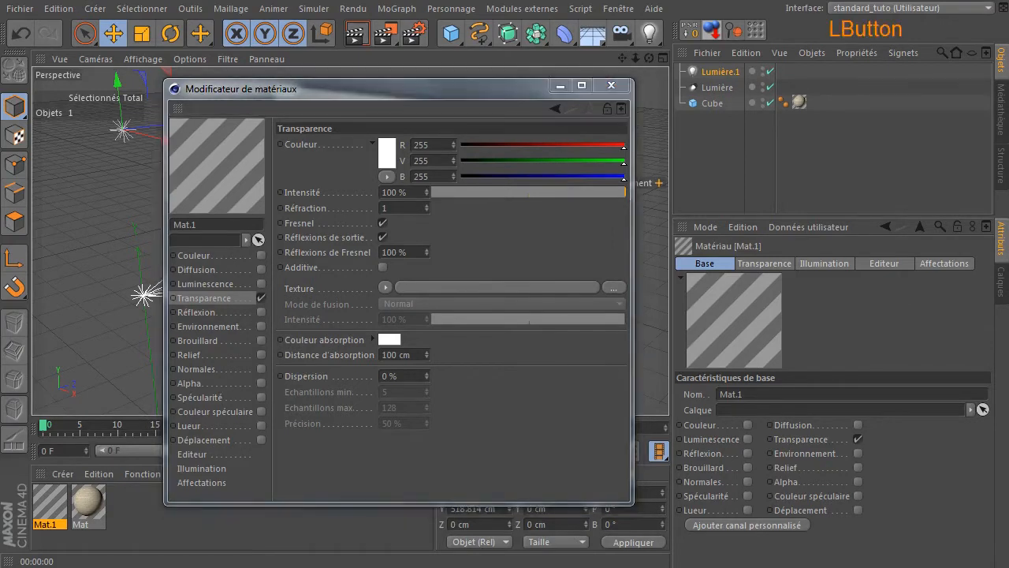
click(50, 502)
drag(534, 288, 533, 288)
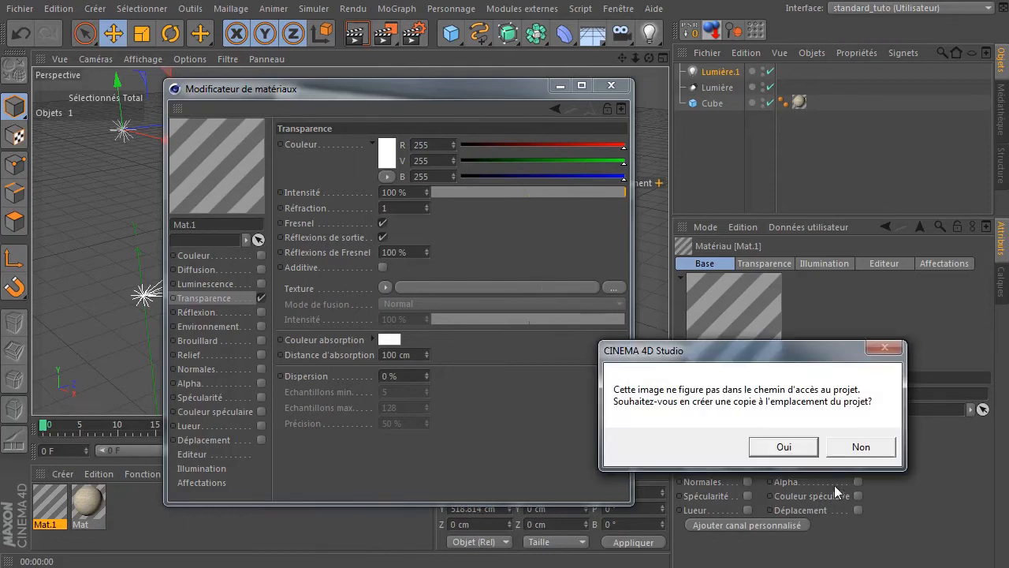
click(865, 448)
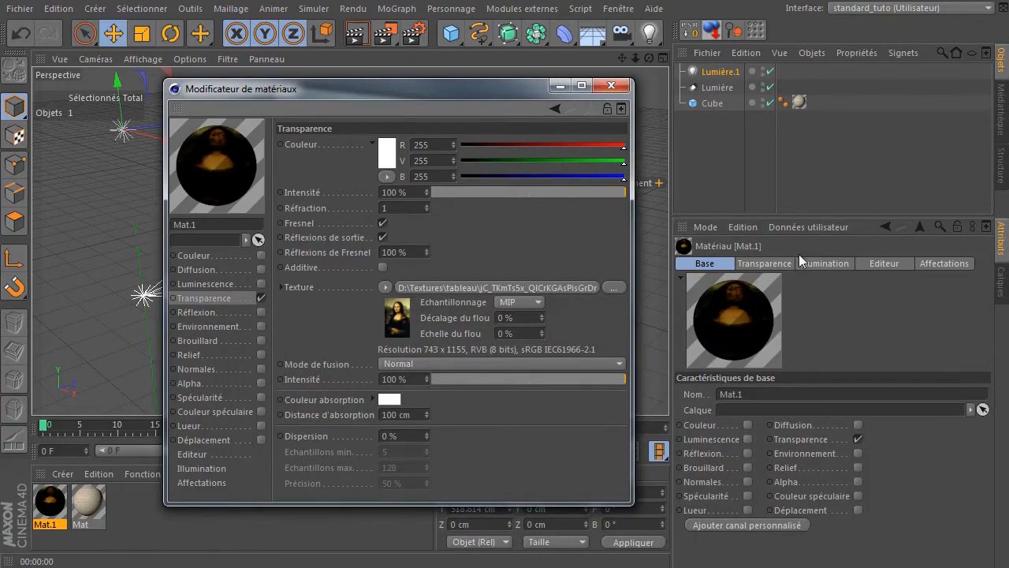
Close the material editor and apply the Mona Lisa material to the square spotlight
click(612, 84)
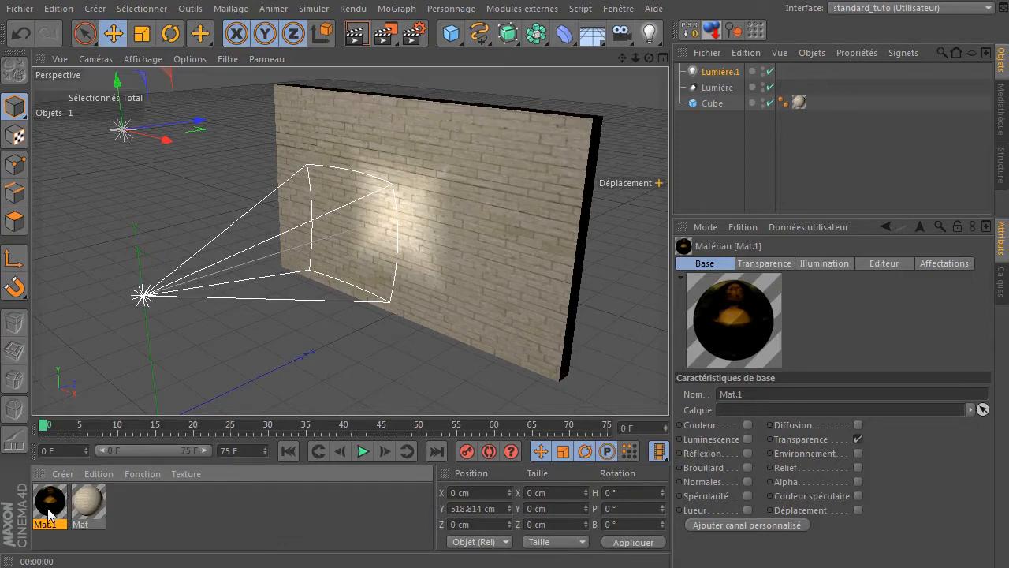
drag(47, 507, 719, 91)
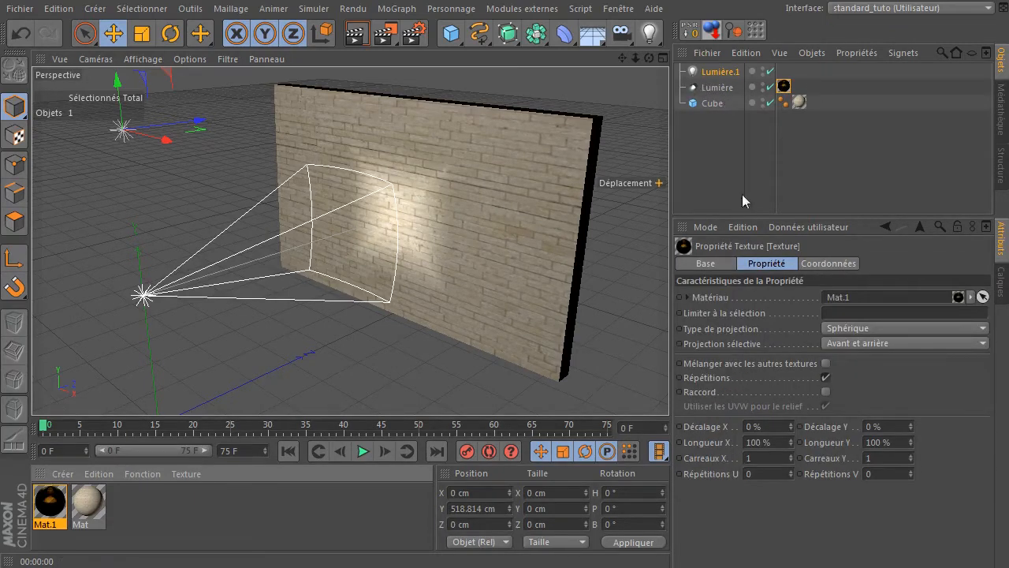
Replace the Transparence texture of Mat.1 with photo TABLEAU 18.jpg without copying it into the project, and render the view
click(356, 33)
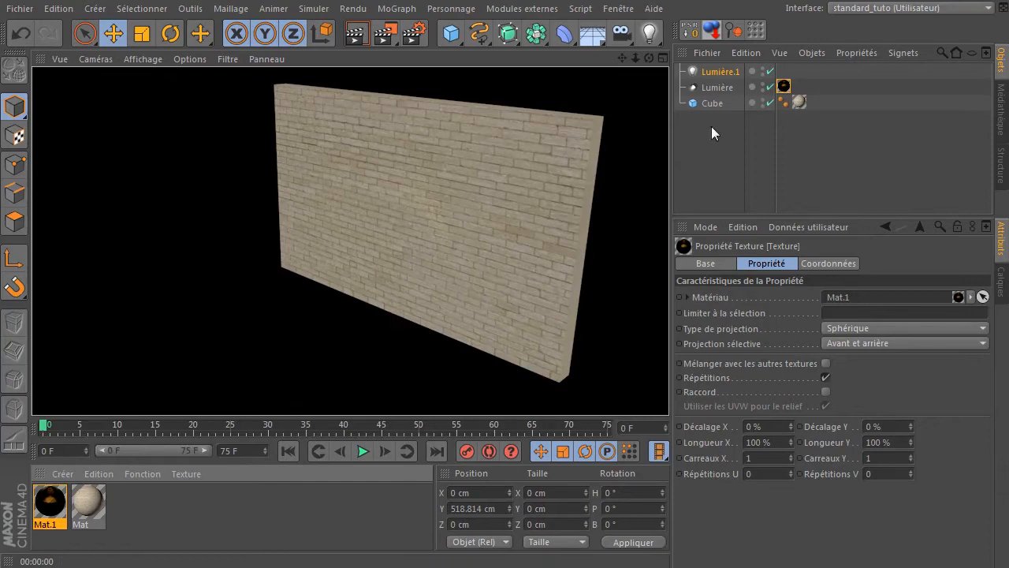
click(730, 89)
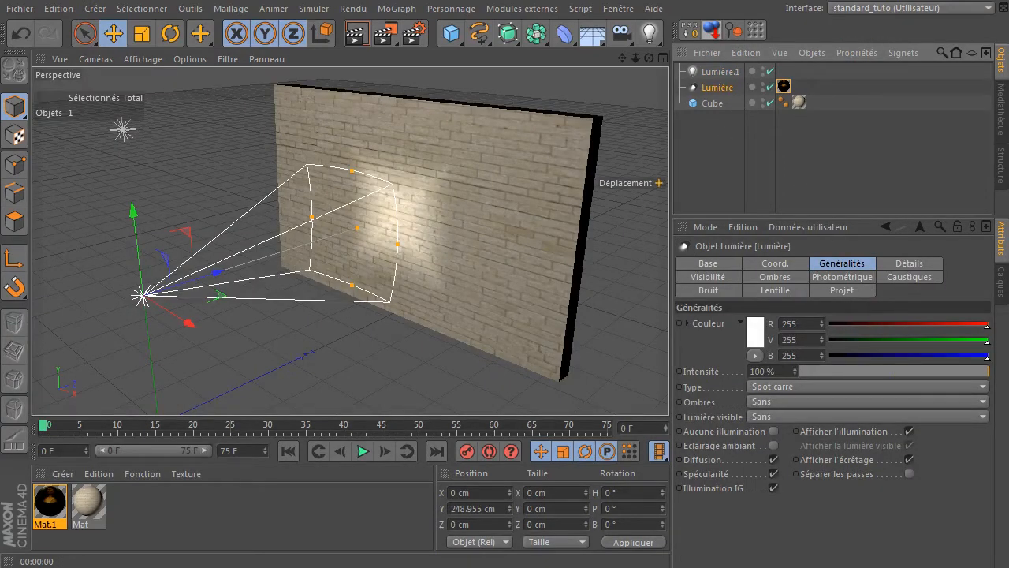
double_click(51, 509)
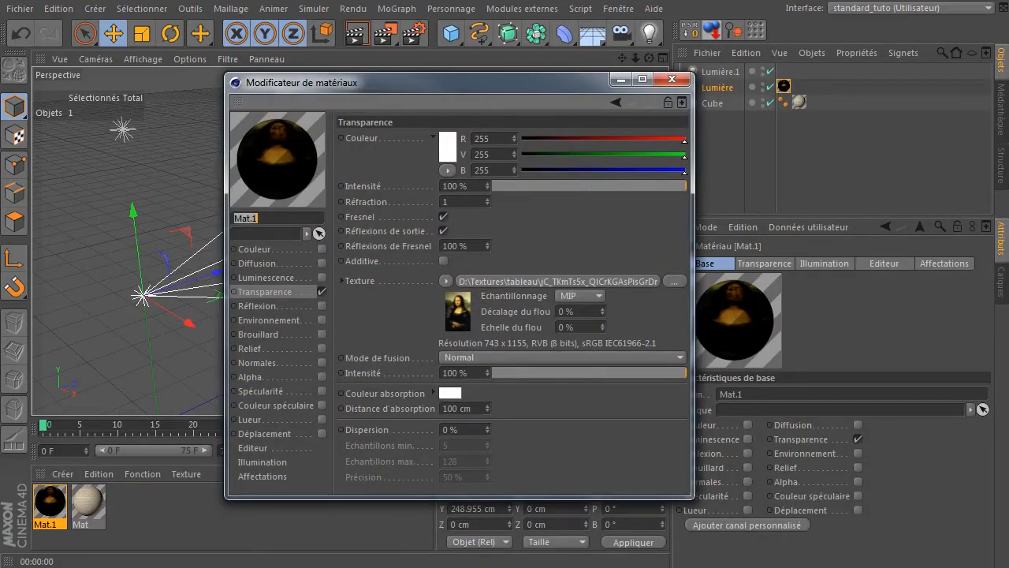
drag(1008, 347, 494, 283)
click(853, 443)
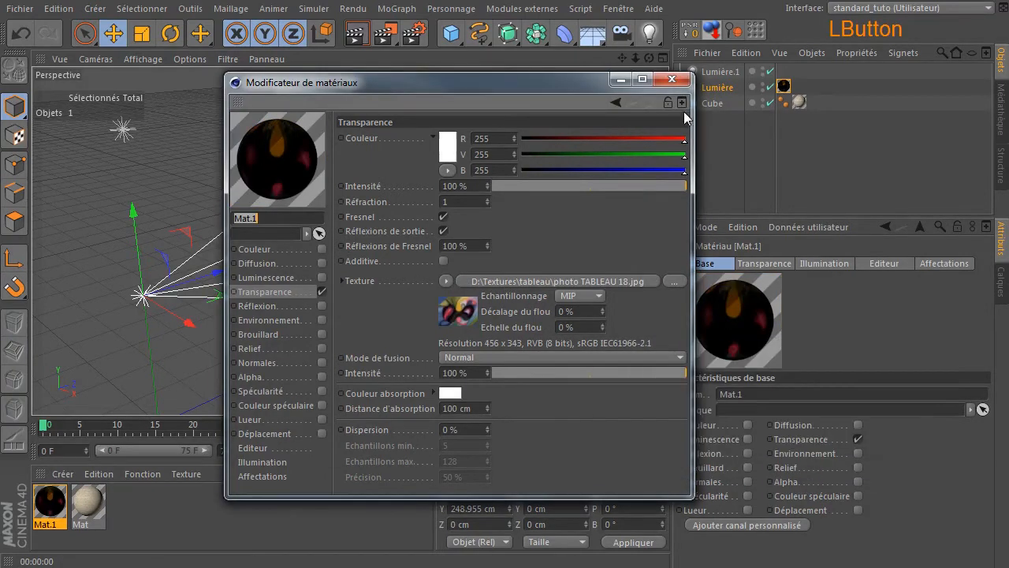
click(675, 81)
click(363, 36)
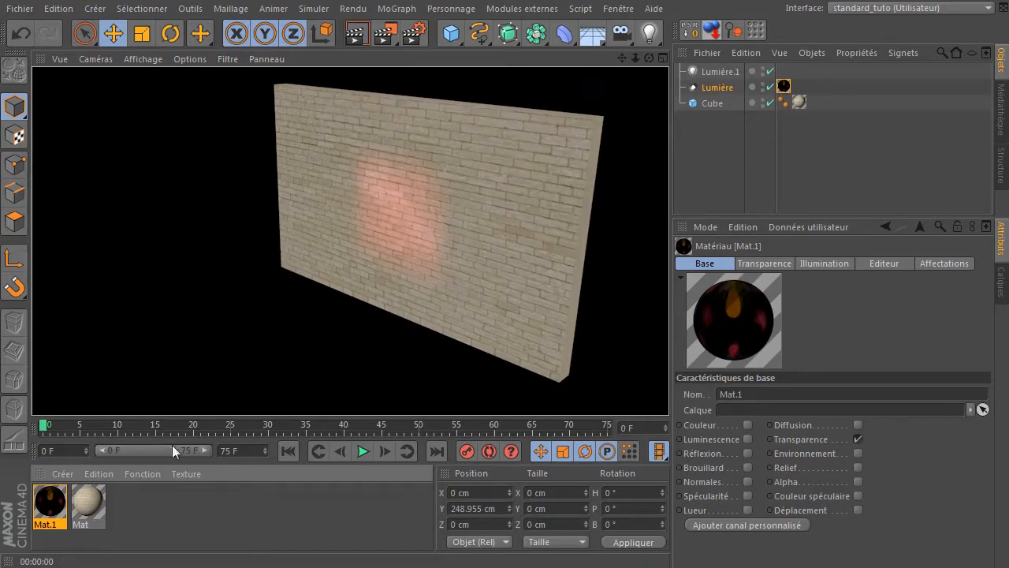
Render the view again and compare the projection with the original photo TABLEAU 18.jpg in XnView
click(705, 90)
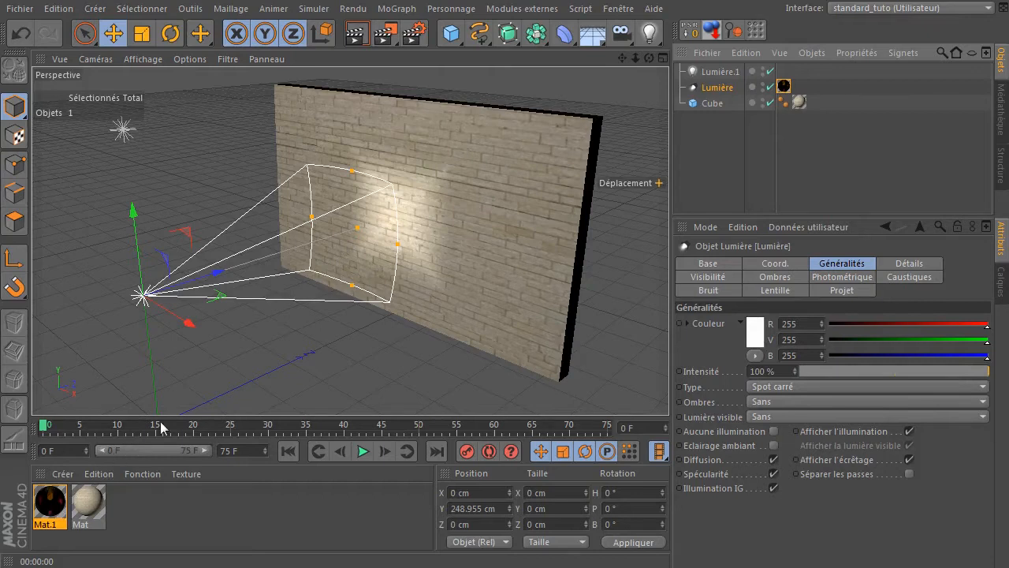
click(366, 38)
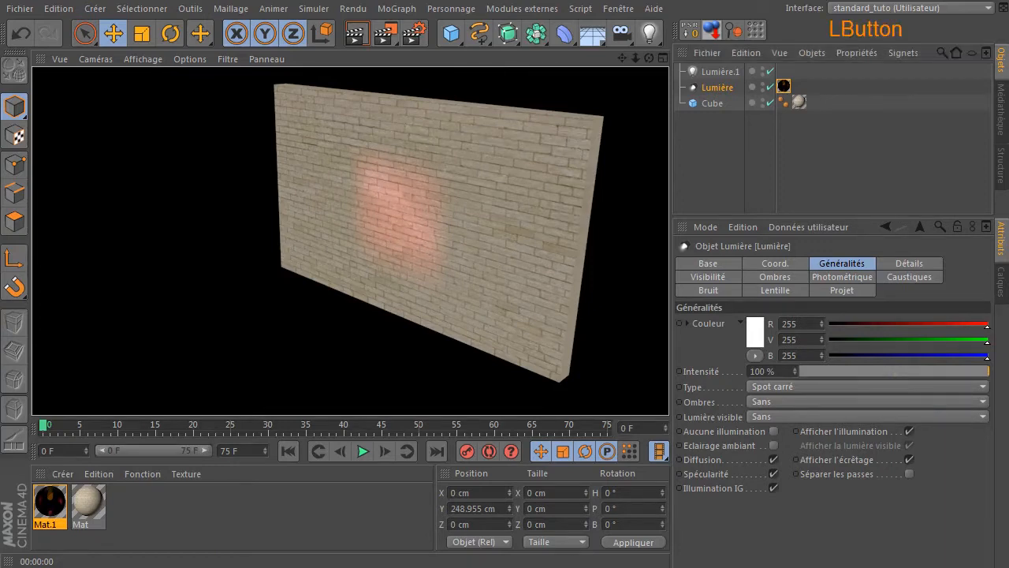
drag(1008, 410, 407, 58)
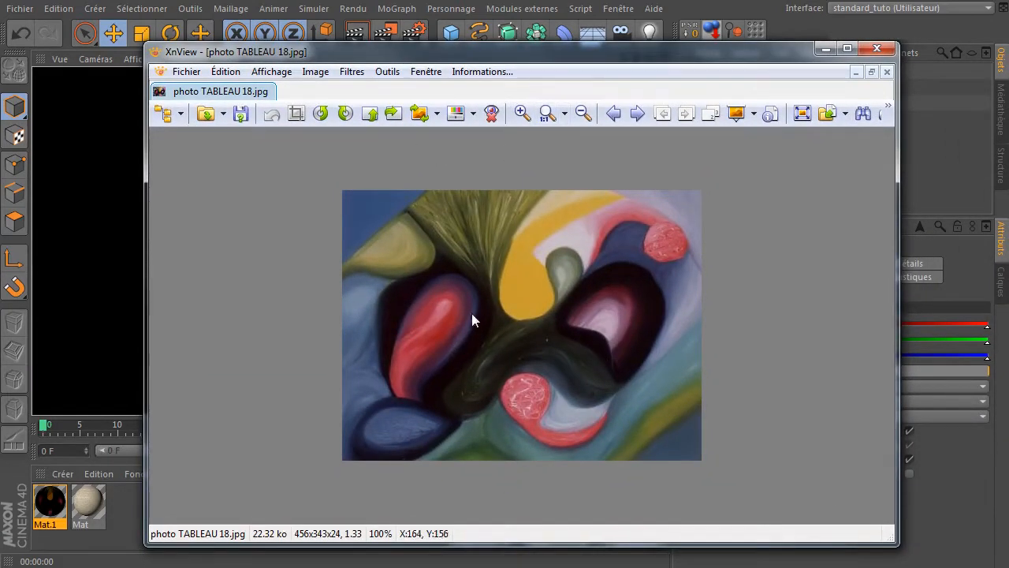
drag(522, 62, 1008, 36)
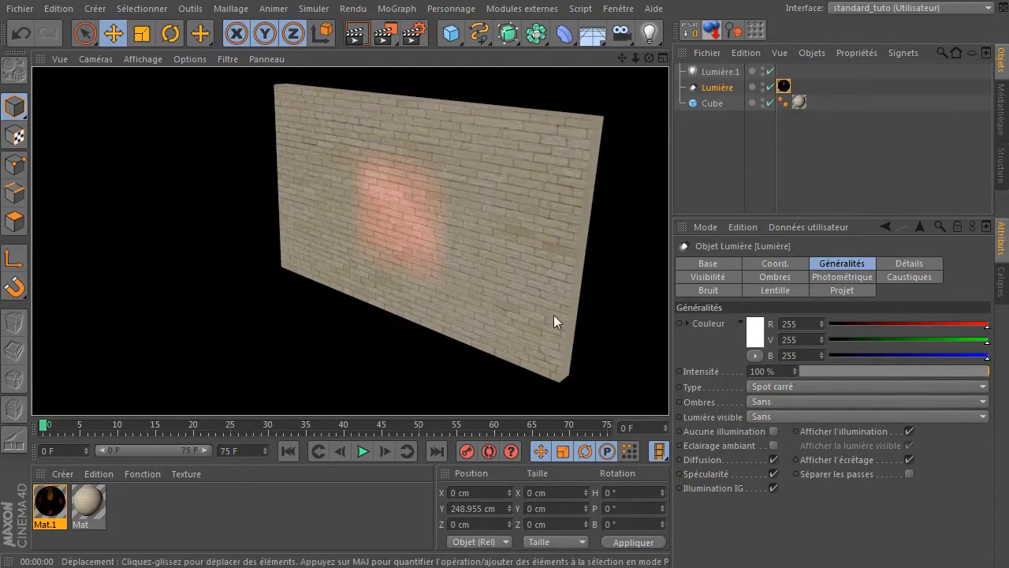
Set the projection type of the spotlight's texture tag to Planaire and render the view
click(785, 86)
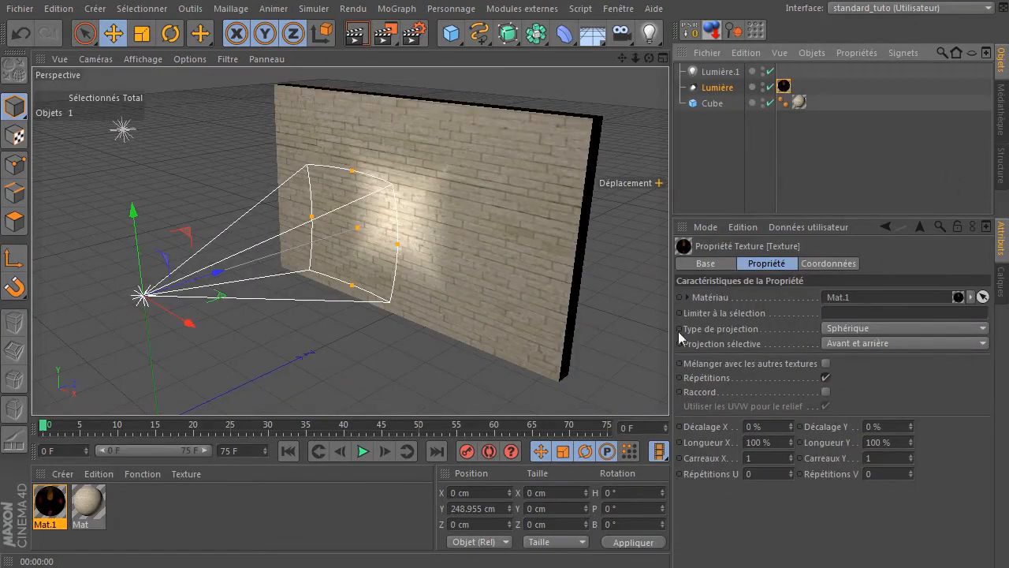
click(849, 329)
click(862, 375)
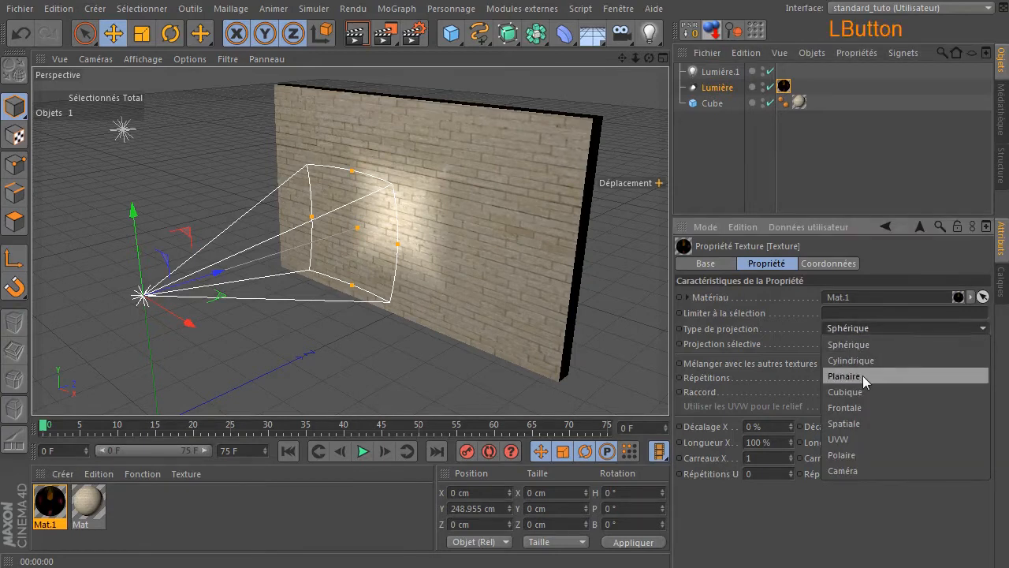
click(359, 35)
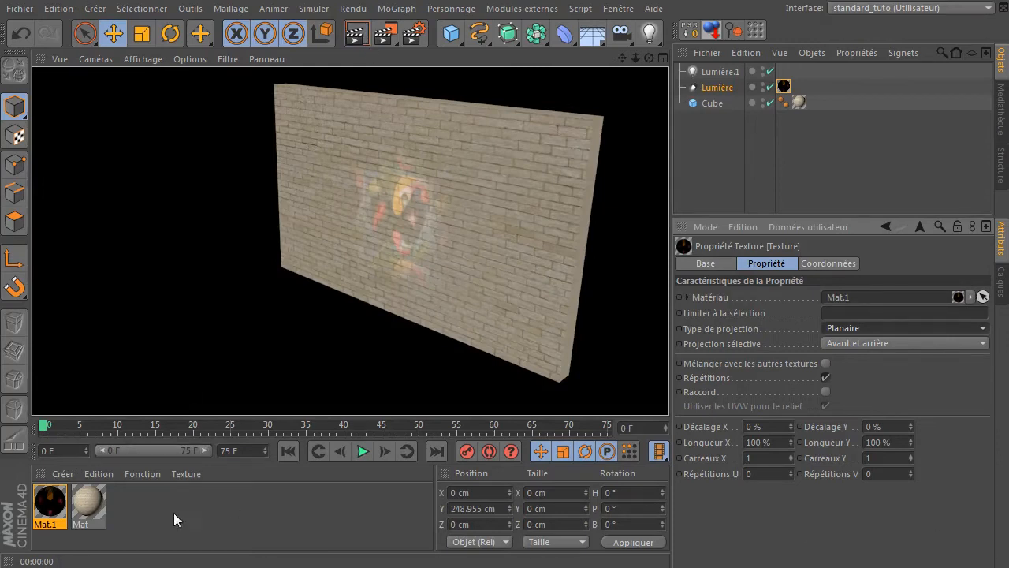
Reload the Mona Lisa image as the Transparence texture of Mat.1 without copying it into the project, and render the view
double_click(51, 505)
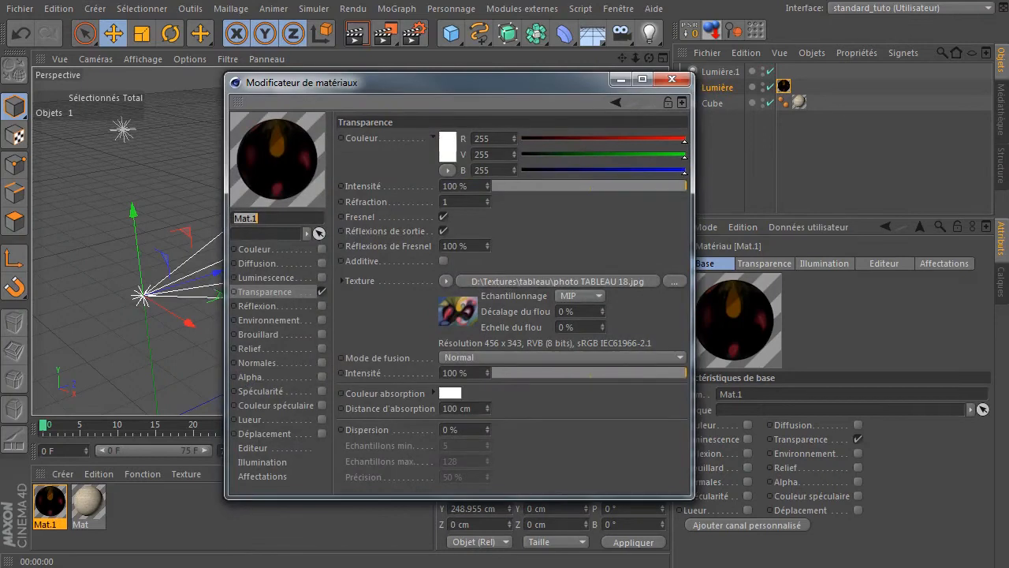
drag(483, 348, 504, 279)
click(872, 444)
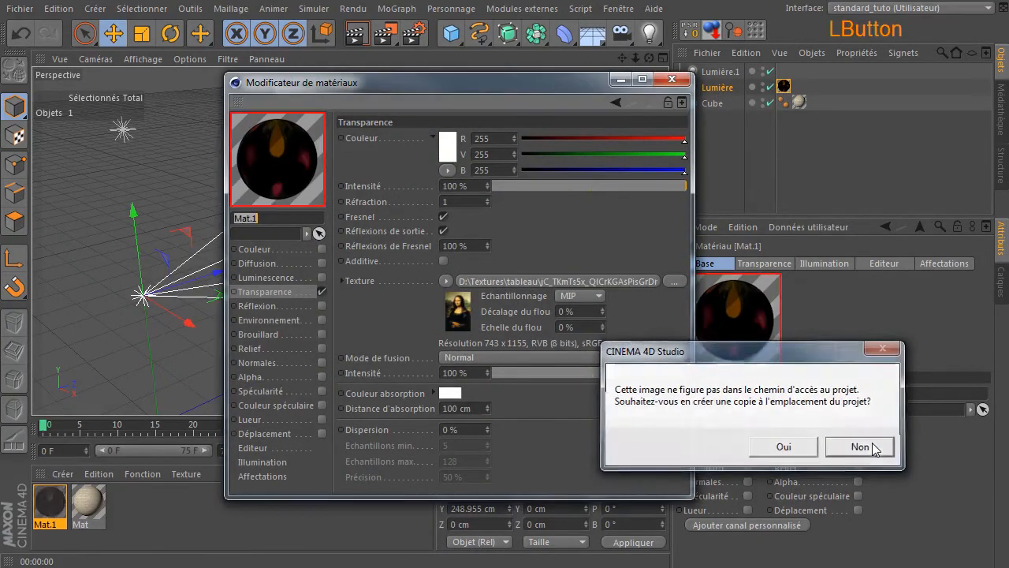
click(671, 78)
click(356, 33)
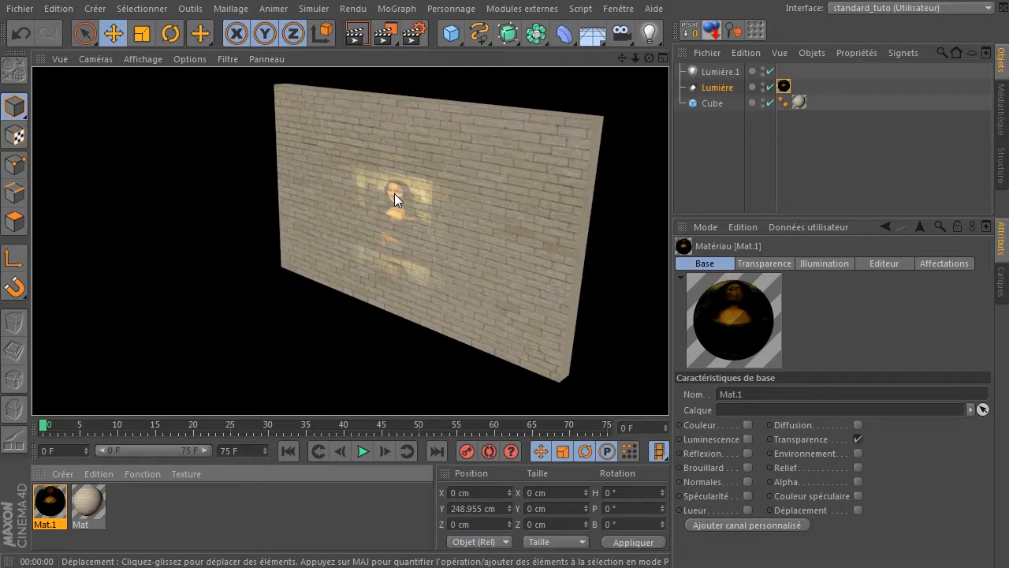
Widen the square spotlight's cone in the viewport and render the view
click(718, 88)
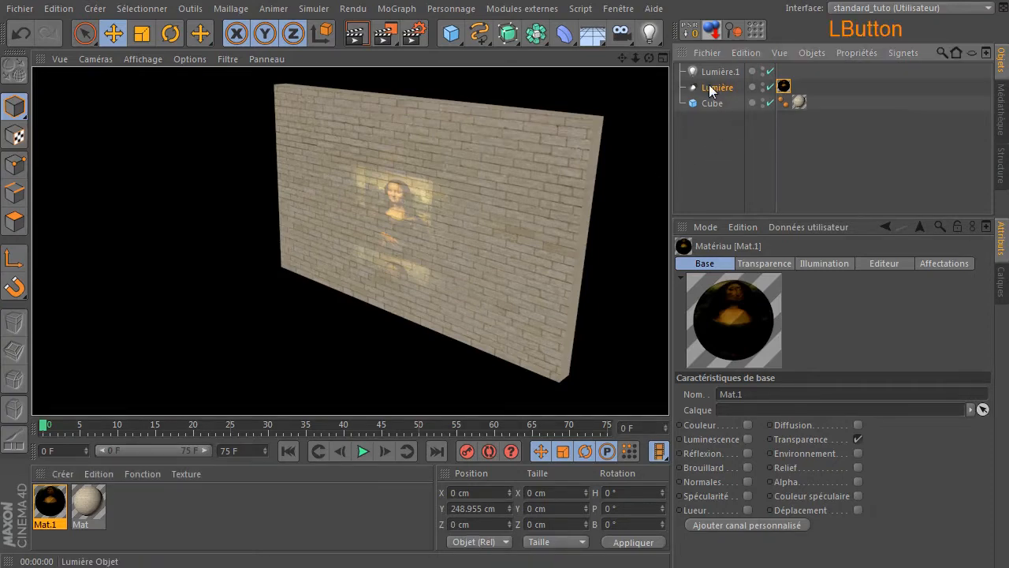
drag(354, 171, 371, 117)
click(355, 32)
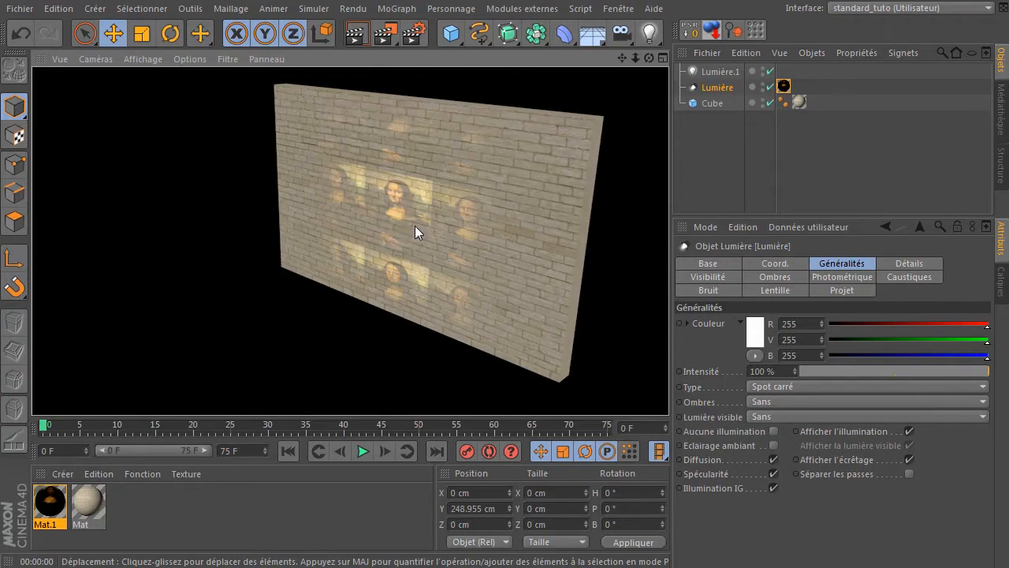
Disable Répétitions on the spotlight's texture tag and render the view to check the single projected image
click(705, 88)
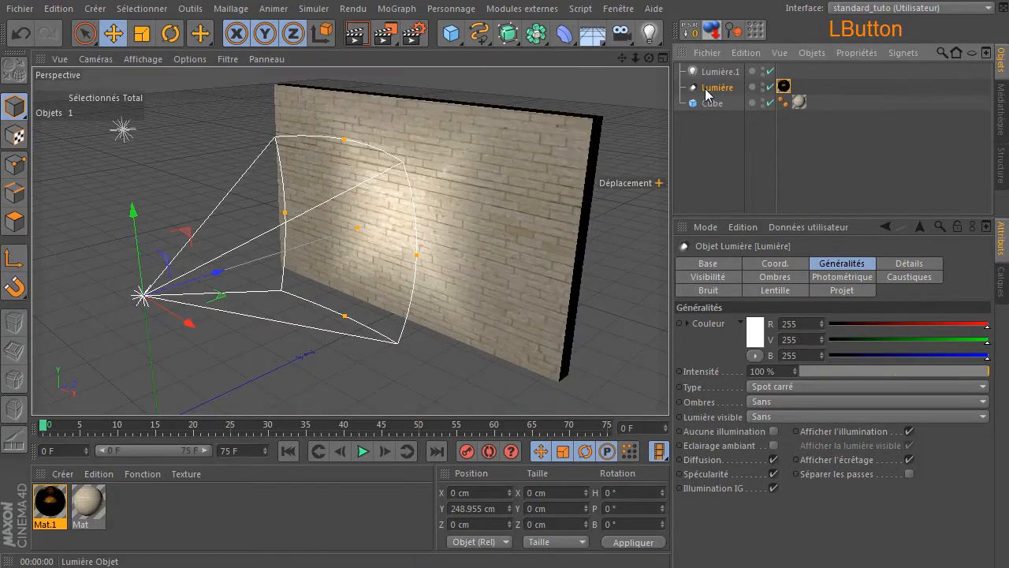
click(784, 87)
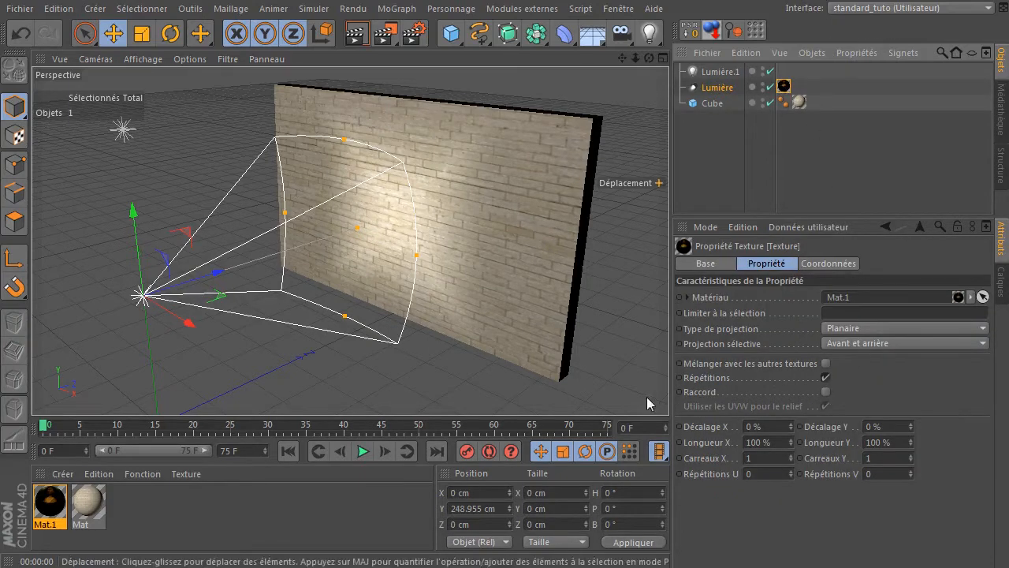
click(825, 378)
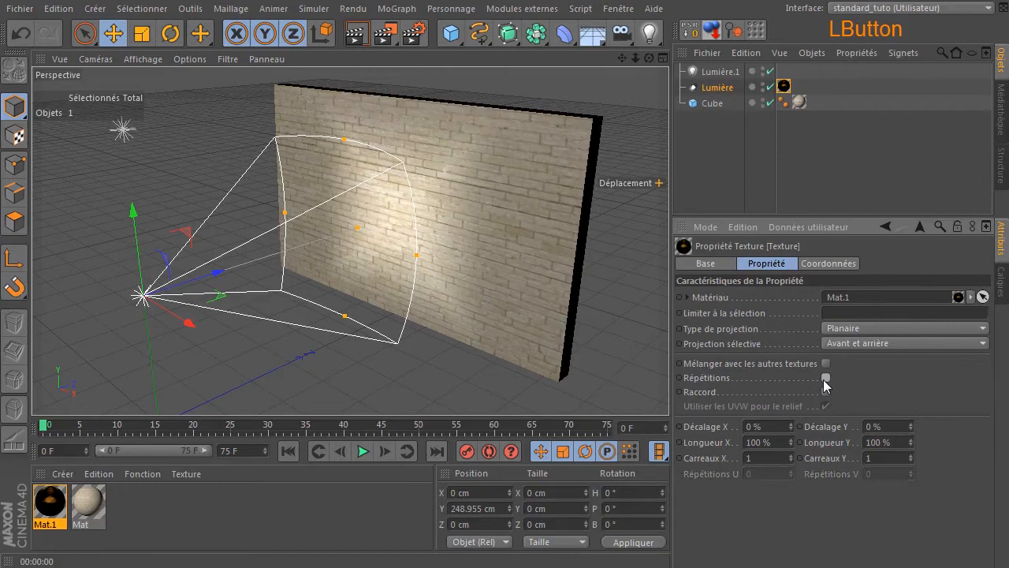
click(354, 36)
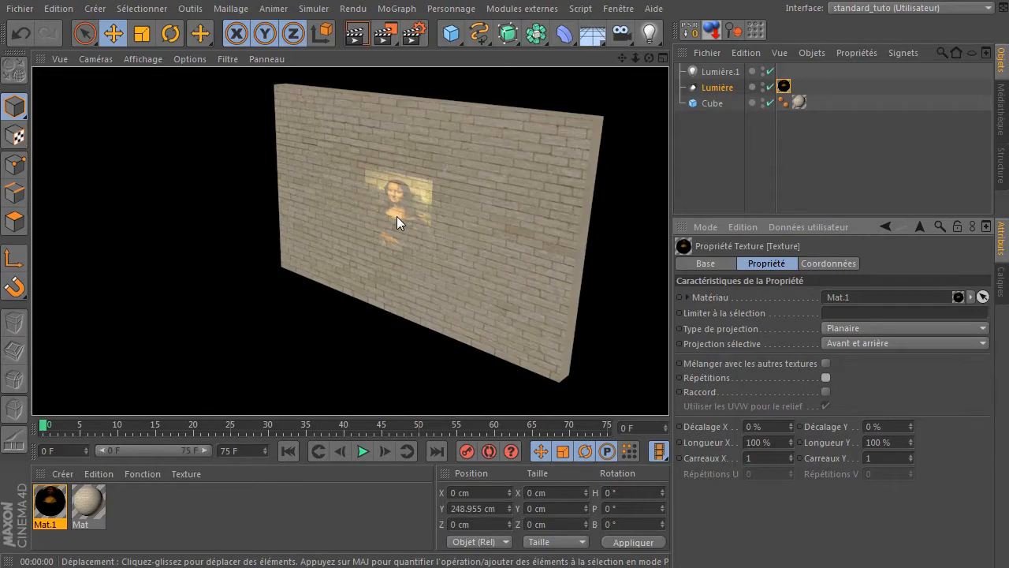
click(717, 88)
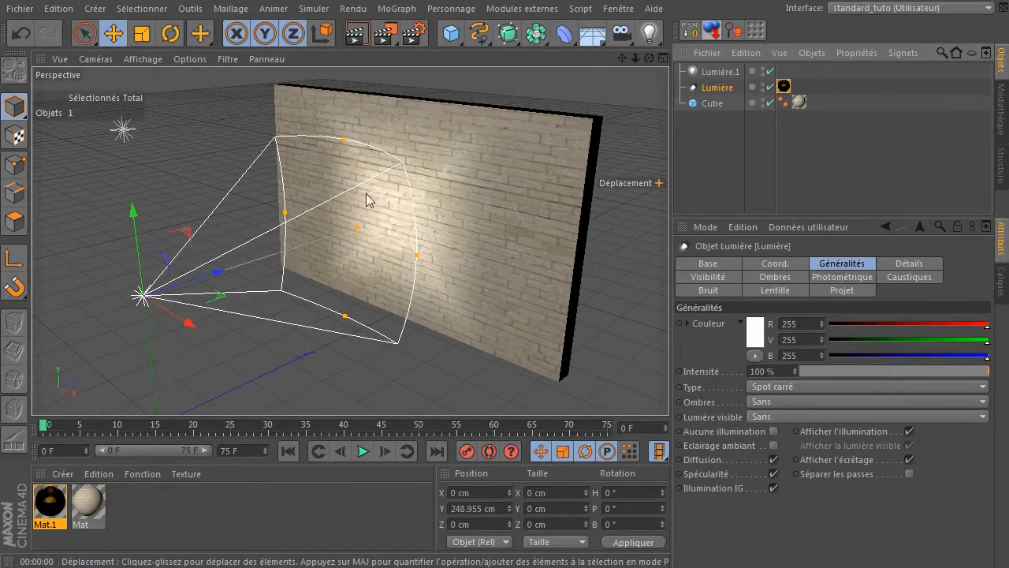
click(356, 34)
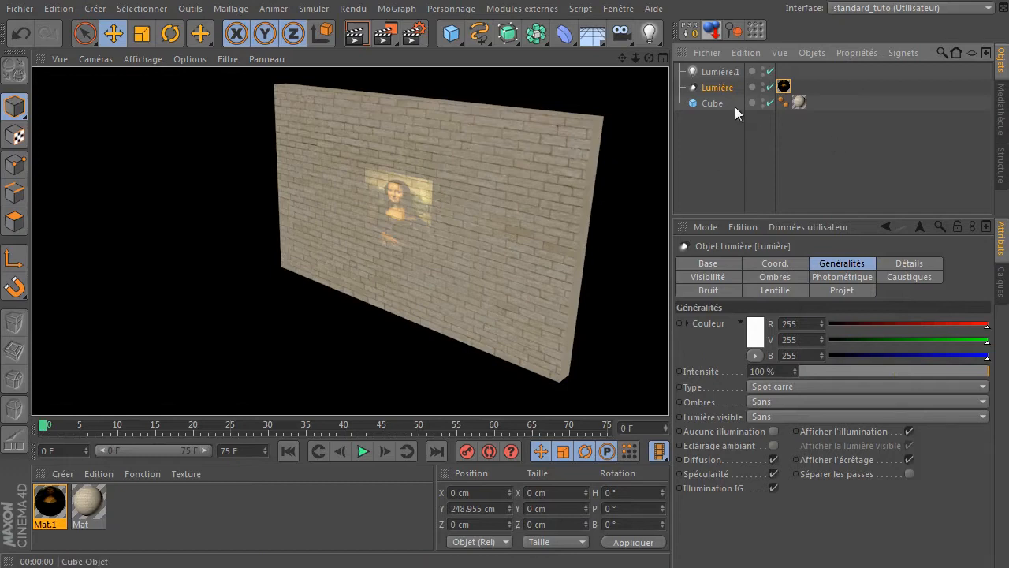
Enlarge the spotlight's planar texture projection with the Scale tool in texture mode and render the view
click(730, 86)
click(782, 86)
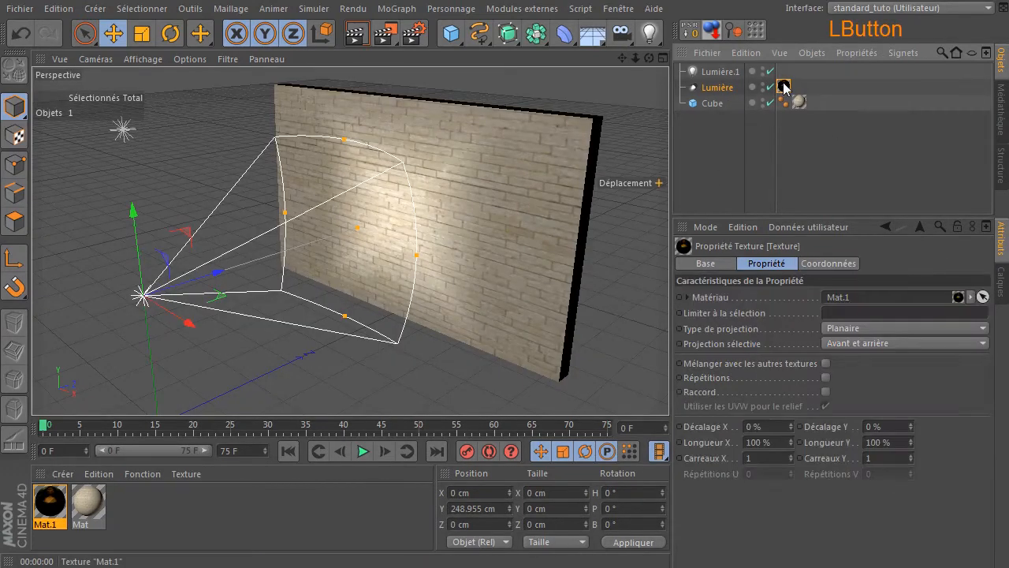
click(14, 137)
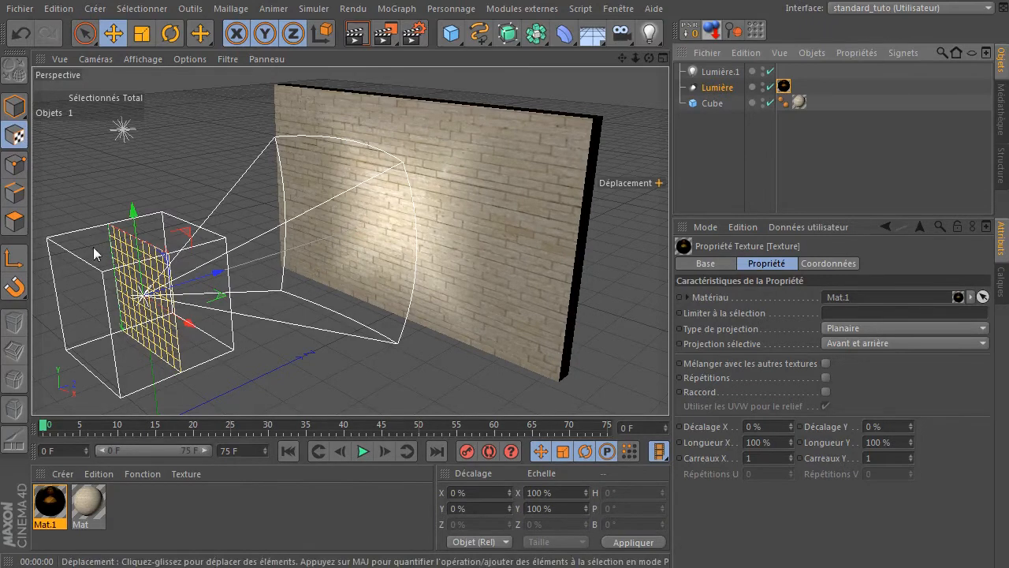
click(142, 33)
drag(263, 253, 1008, 163)
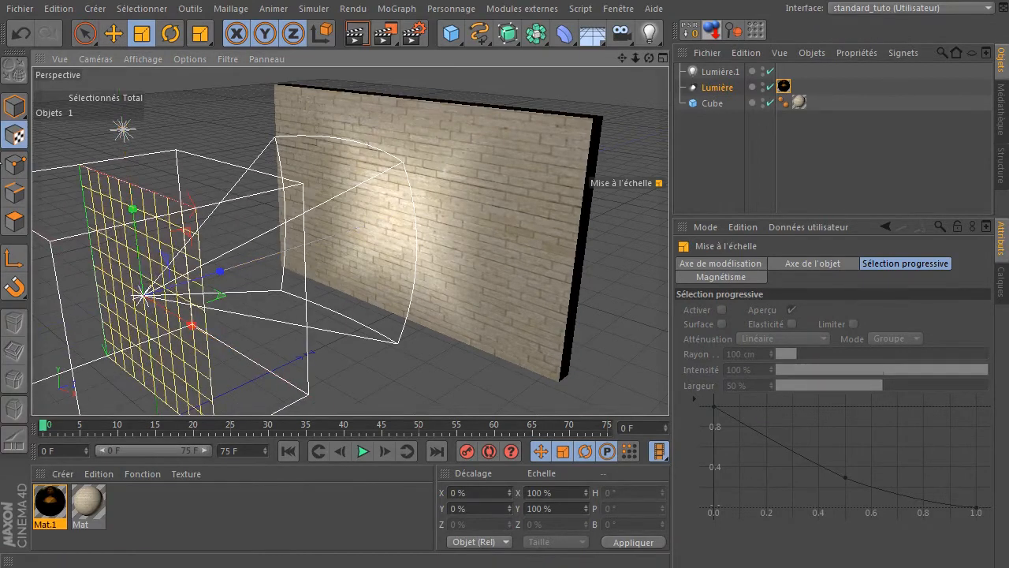
click(356, 33)
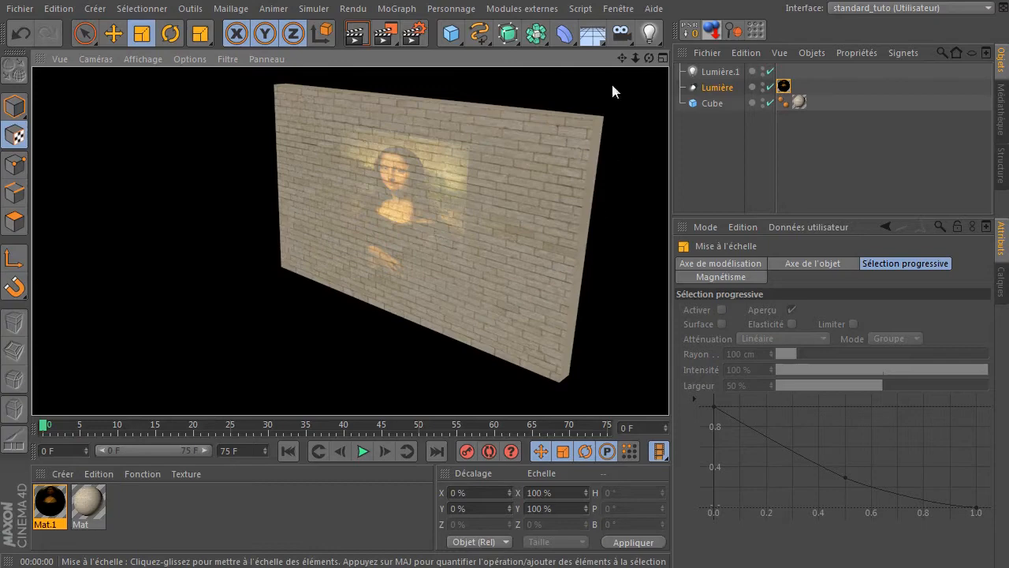
Set the square spotlight's intensity to 200 % and render the view
drag(648, 58, 746, 94)
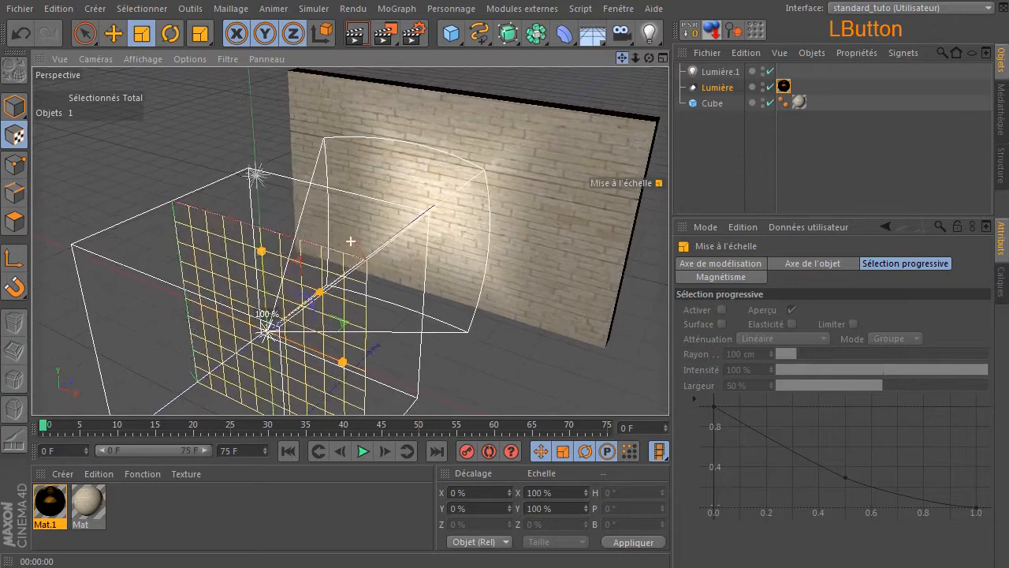
click(717, 87)
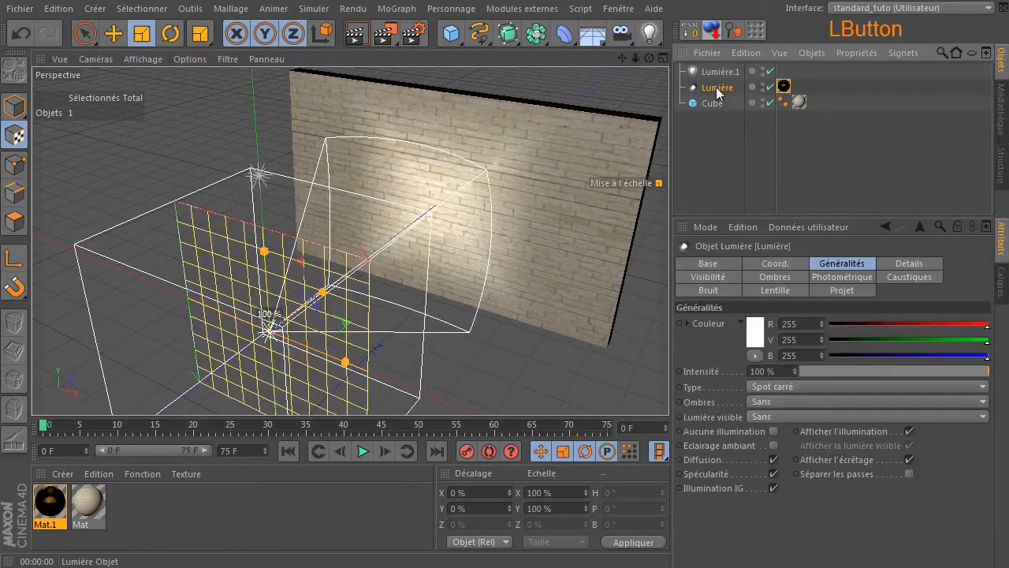
click(776, 368)
text(200)
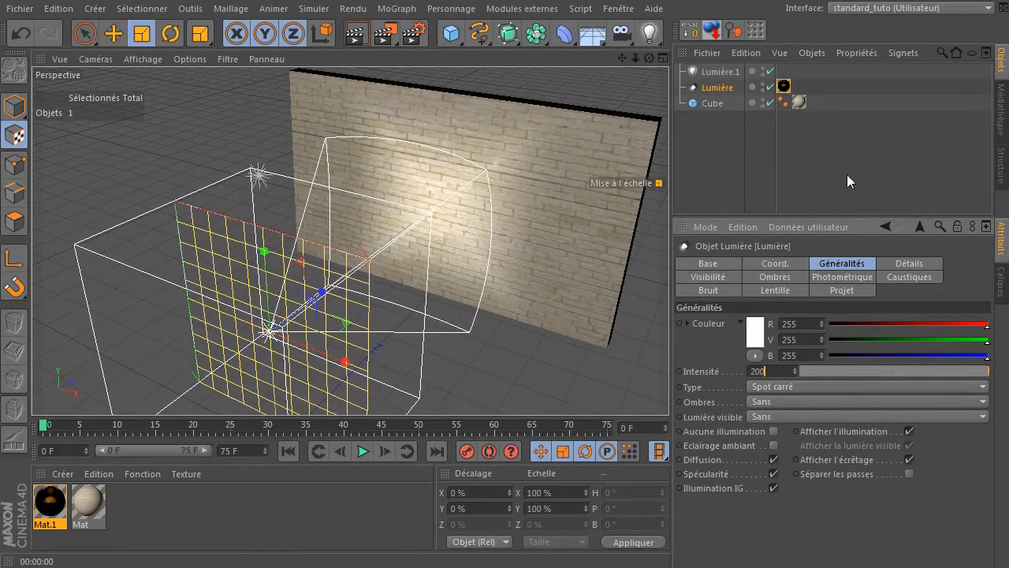
click(847, 176)
click(355, 34)
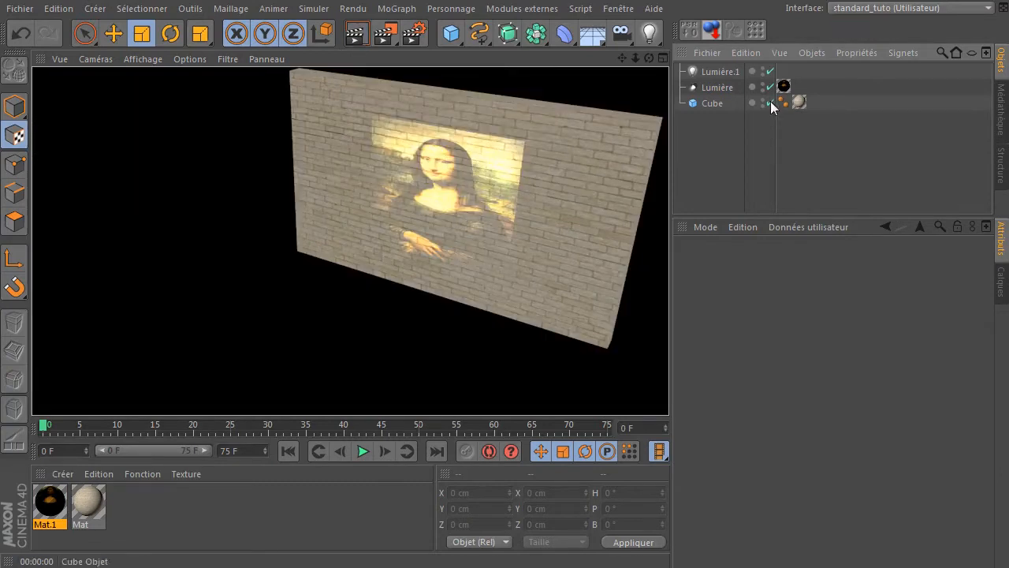
Set the square spotlight's intensity to 100 % and render the projected image, including a close-up
click(730, 88)
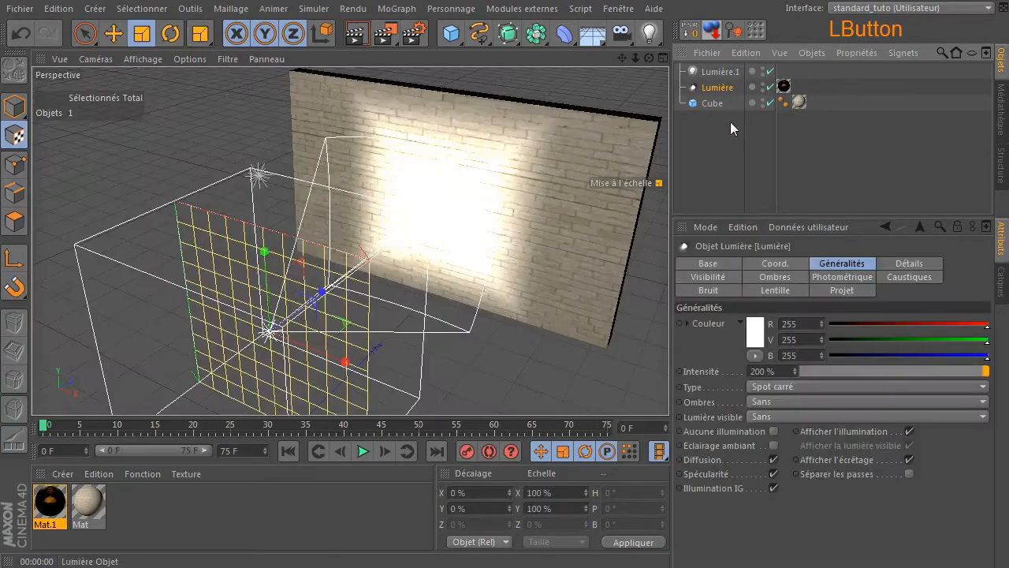
click(763, 371)
text(100)
click(730, 169)
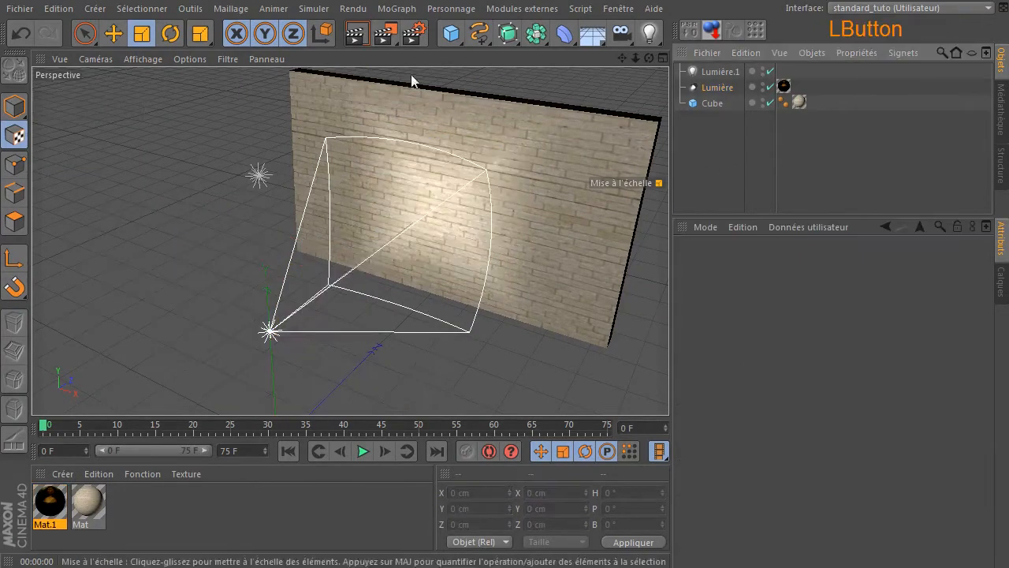
click(359, 41)
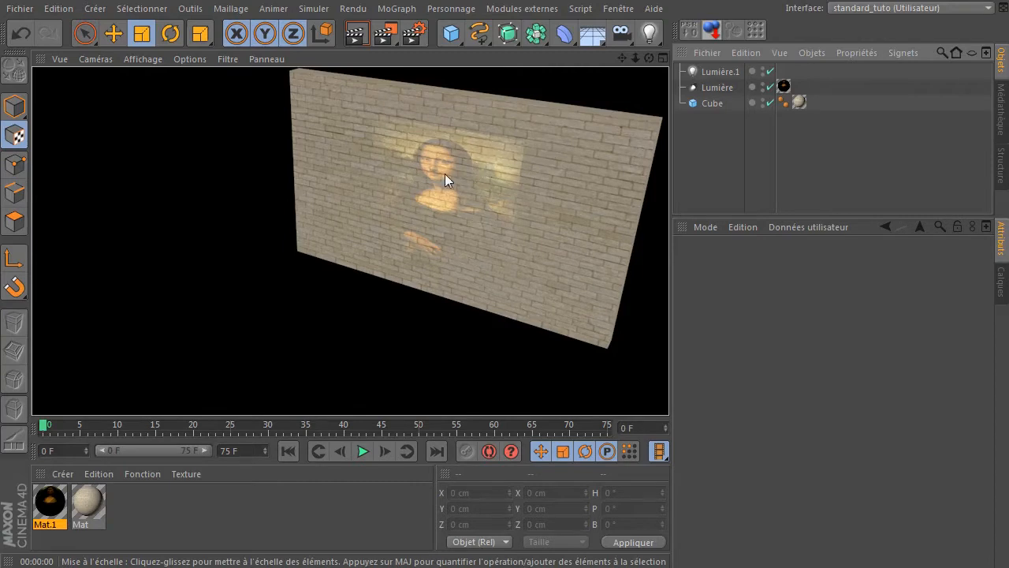
scroll(443, 190, up, 5)
click(359, 39)
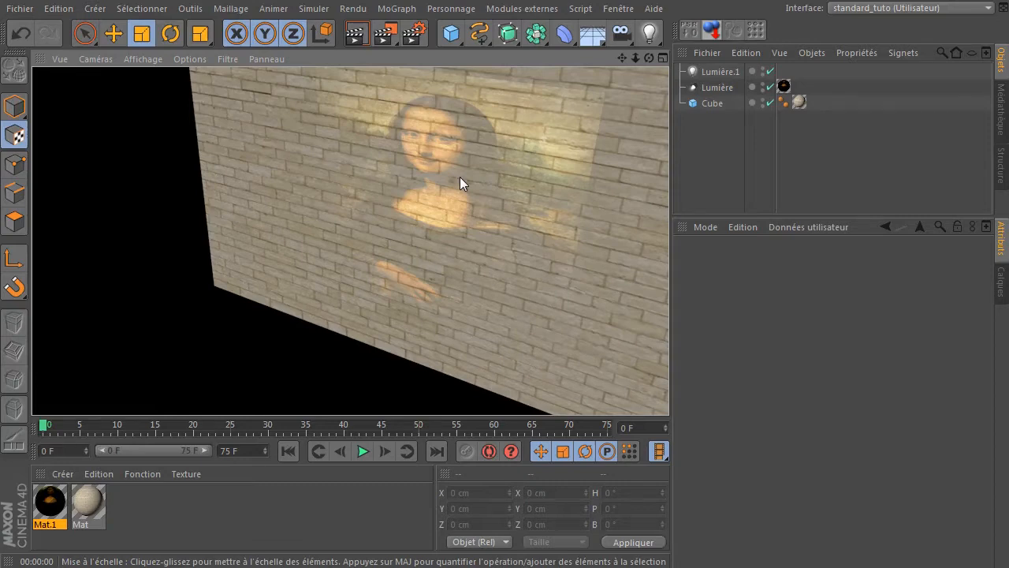
Render the projected image on the brick wall from a more distant, lower side angle
scroll(385, 203, down, 5)
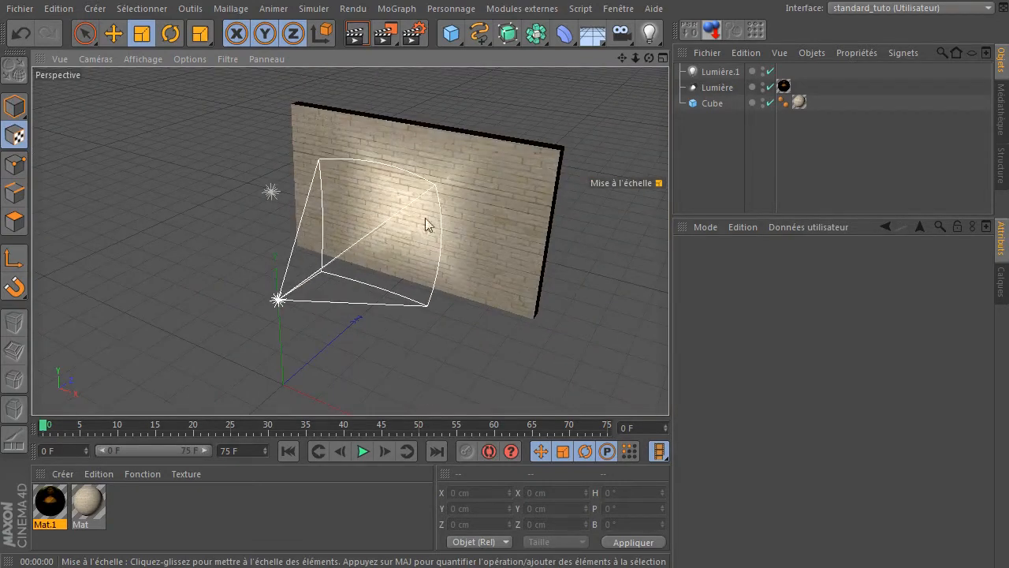
drag(650, 58, 496, 157)
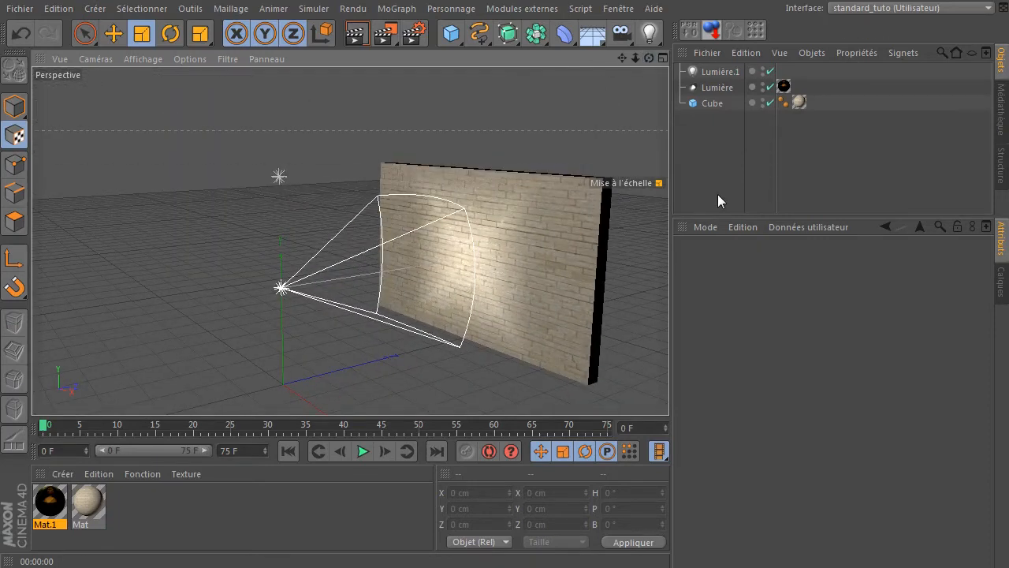
click(355, 33)
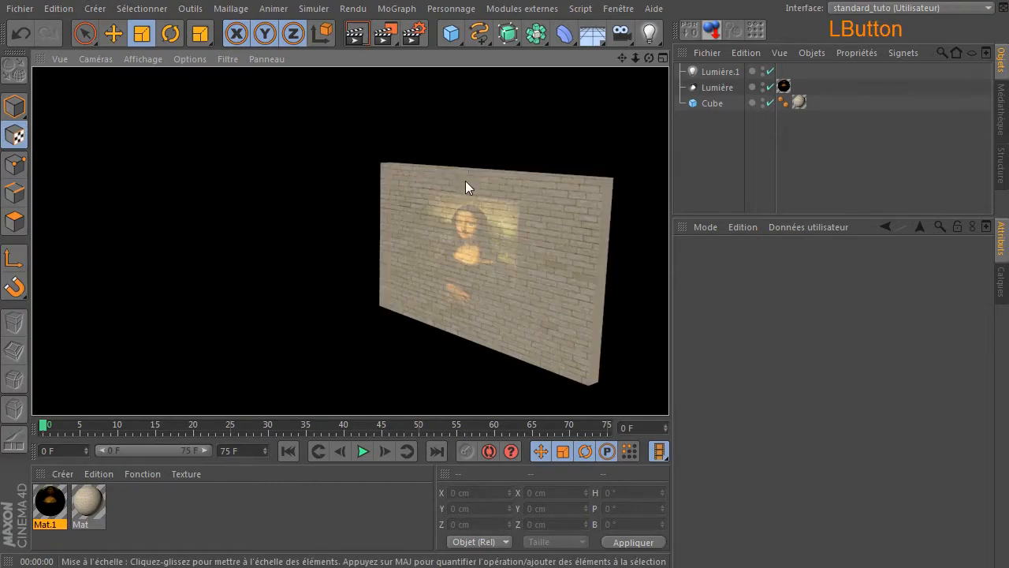
Close the light projection project to work in an empty scene
click(20, 8)
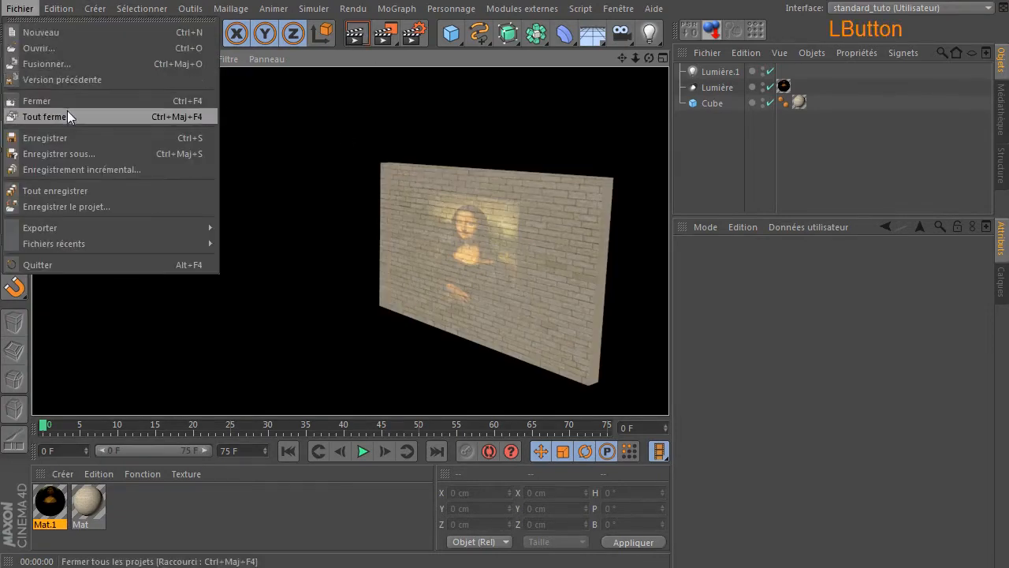
click(36, 101)
click(818, 446)
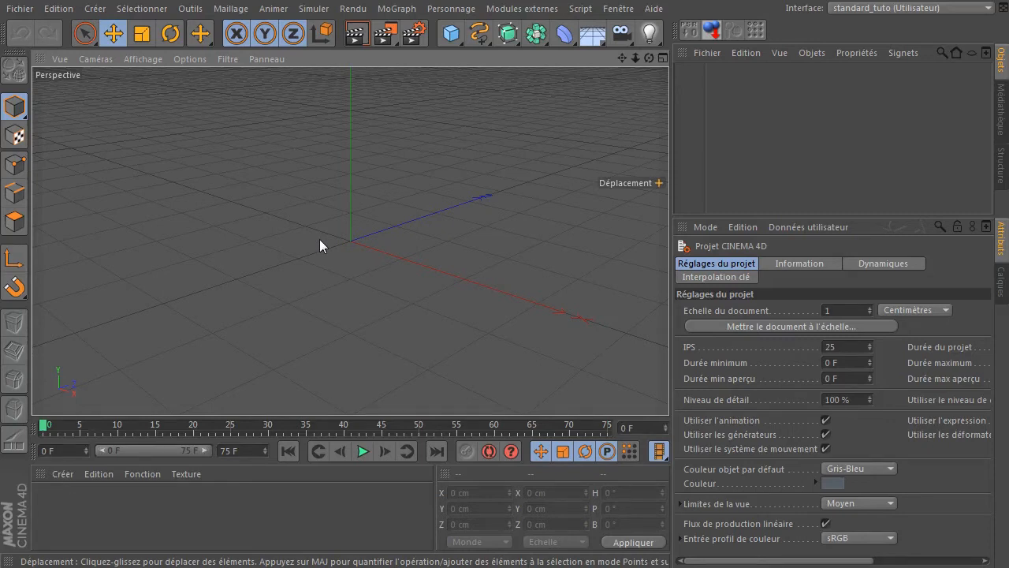
Draw an open five-point linear spline in the right view, forming a rough step and U shape about 208 cm wide from the origin
middle_click(328, 220)
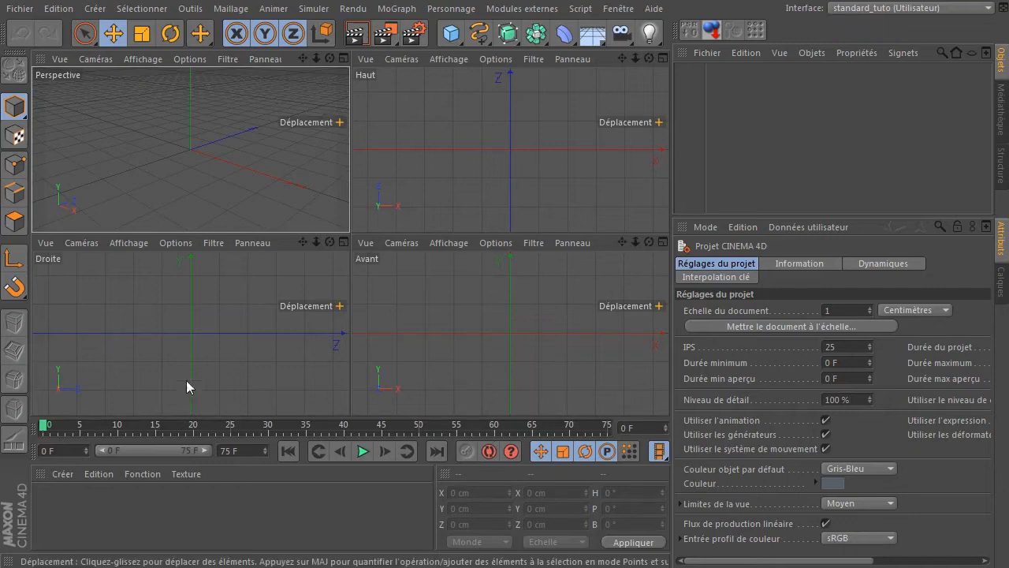
middle_click(153, 320)
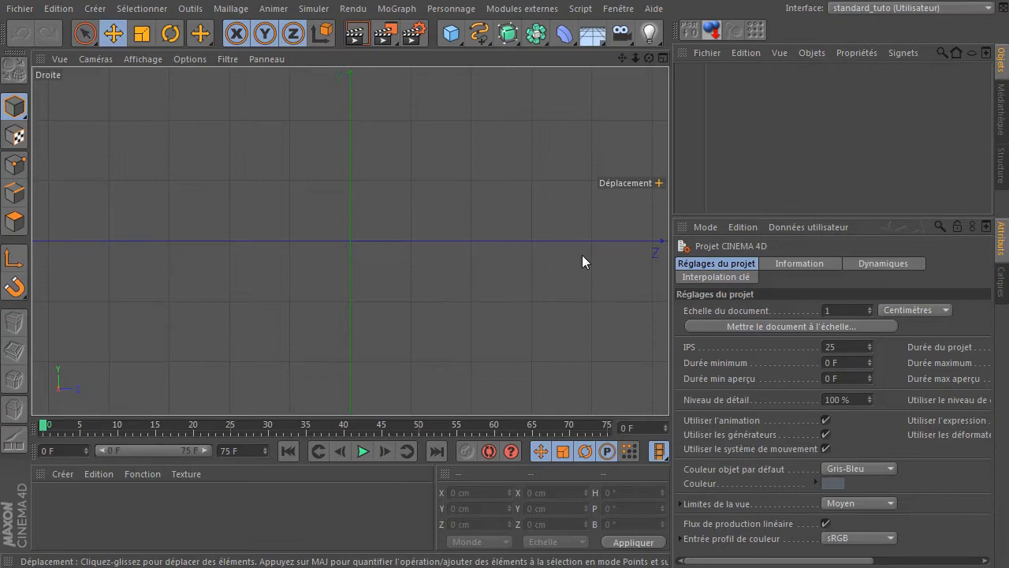
click(479, 33)
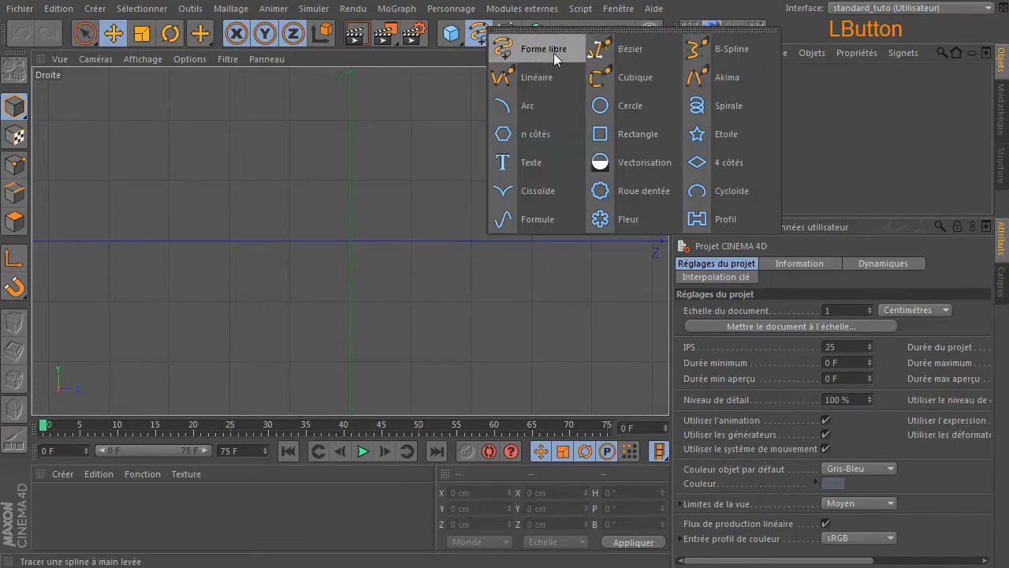
click(544, 78)
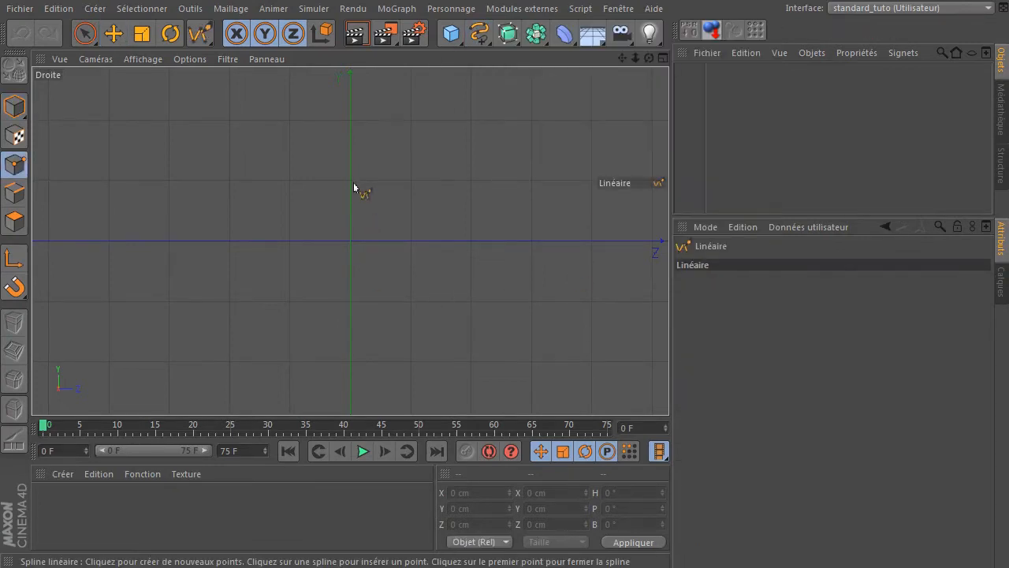
click(353, 230)
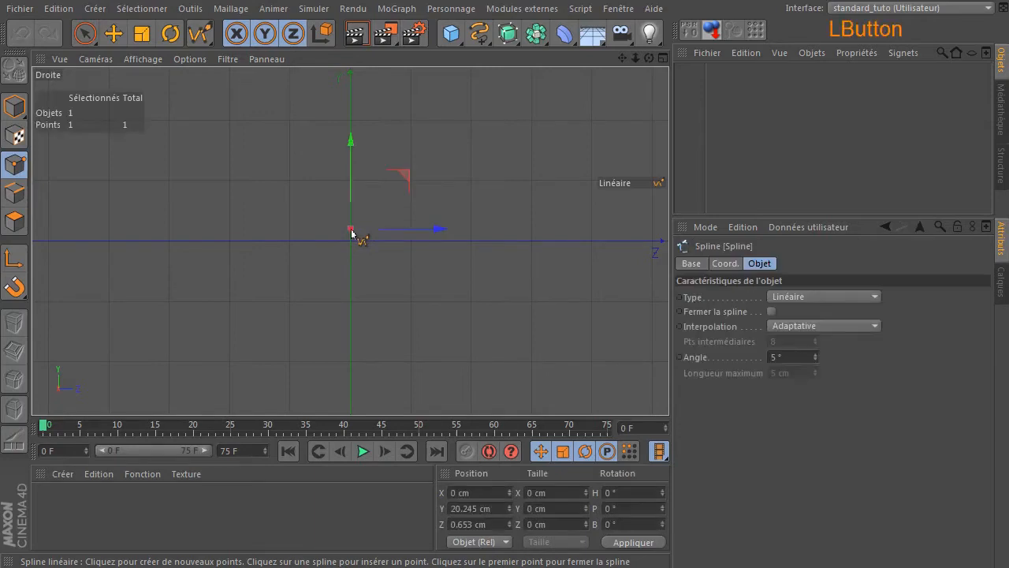
click(411, 220)
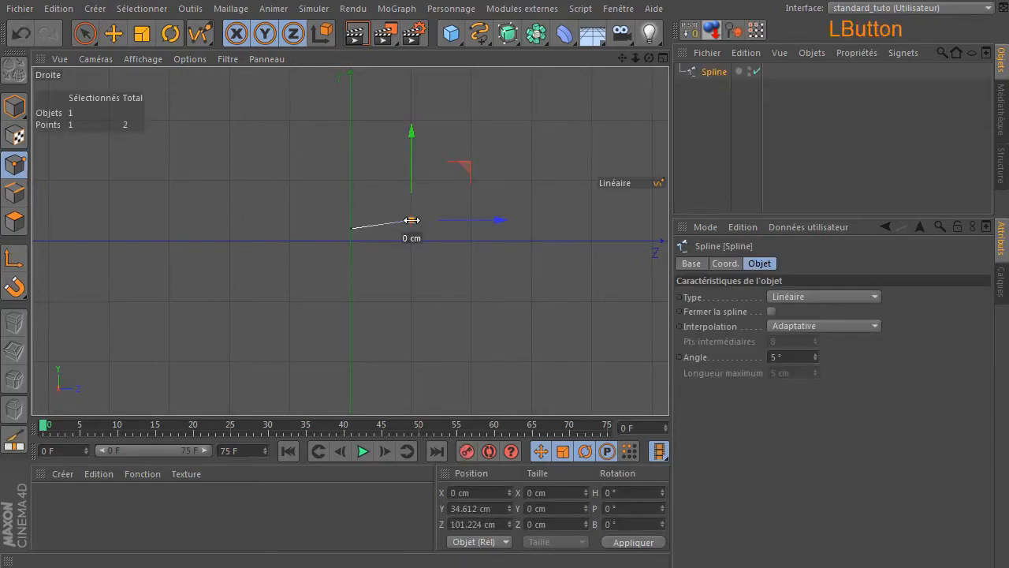
click(410, 290)
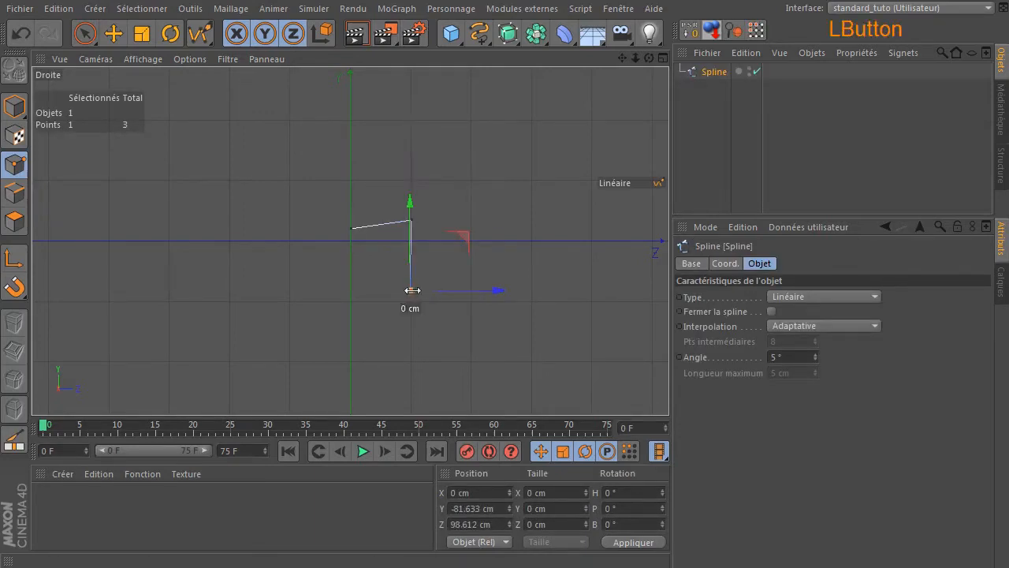
click(469, 279)
click(476, 209)
Select the spline's first point and set its position to Y 0 and Z 0 cm
key(space)
drag(339, 216, 360, 240)
double_click(503, 514)
text(0)
double_click(499, 523)
text(0)
key(Return)
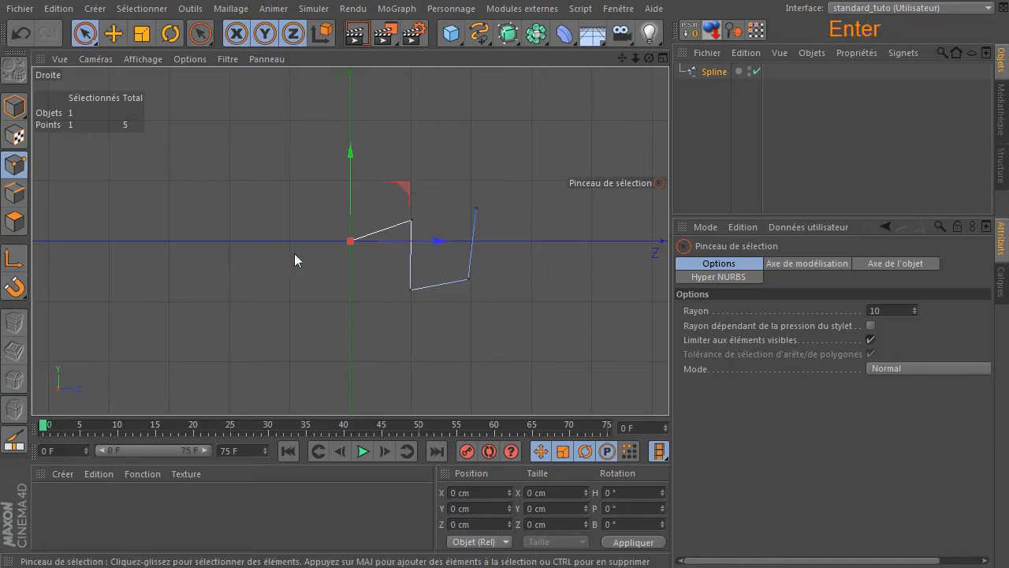
Set the spline's second point to Y 0 and Z 100 cm
click(414, 217)
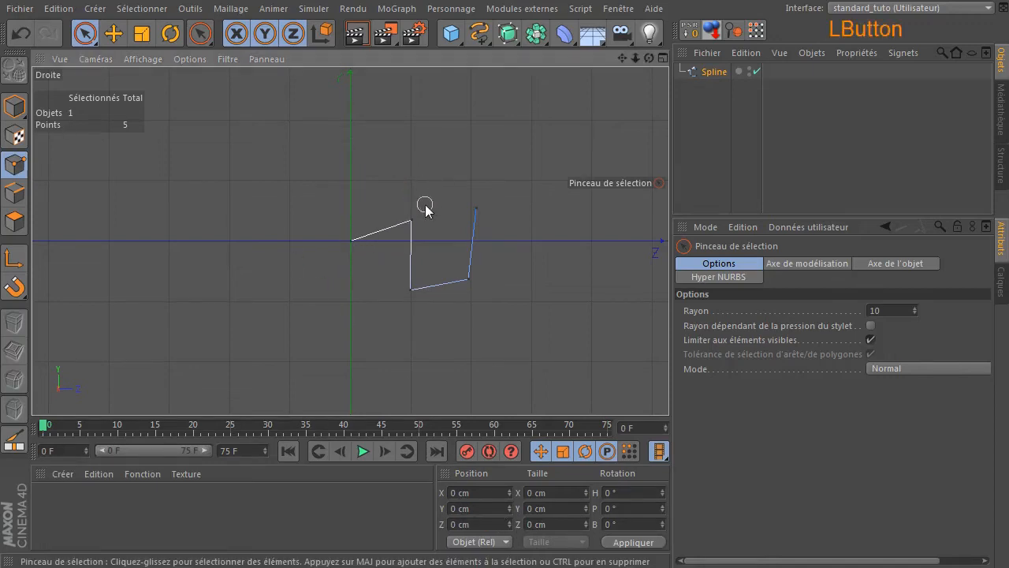
double_click(491, 509)
text(0)
double_click(488, 523)
text(100)
key(Return)
Set the spline's third point to Y -100 and Z 100 cm
click(410, 289)
double_click(485, 508)
text(-100)
double_click(481, 524)
text(100)
key(Return)
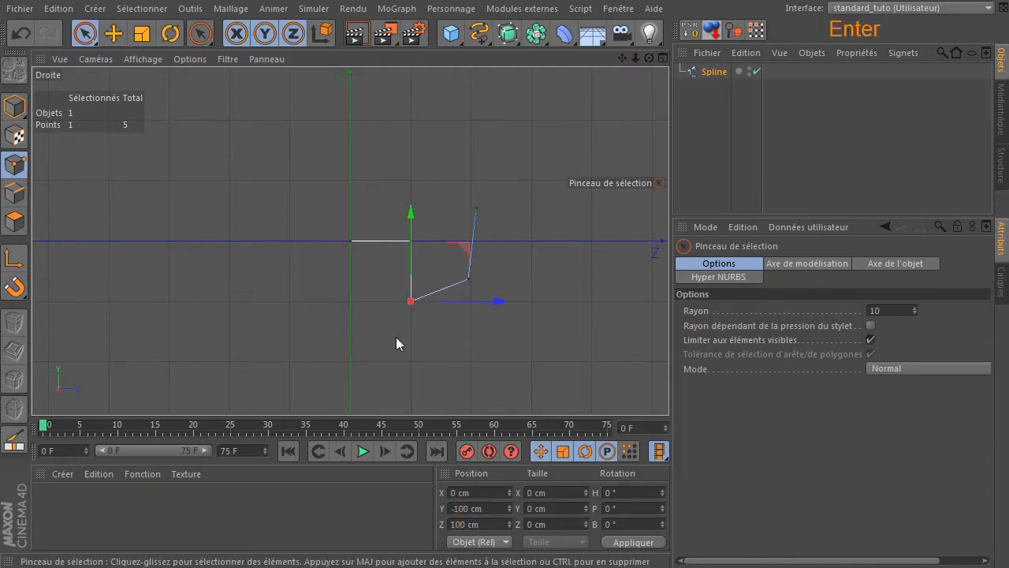
click(472, 347)
Set the spline's fourth point to Y -100 and Z 200 cm
click(468, 279)
double_click(467, 507)
text(-010)
key(Return)
double_click(481, 524)
text(200)
key(Return)
Set the spline's last point to Y 0 and Z 200 cm, and deselect it
drag(472, 300, 477, 209)
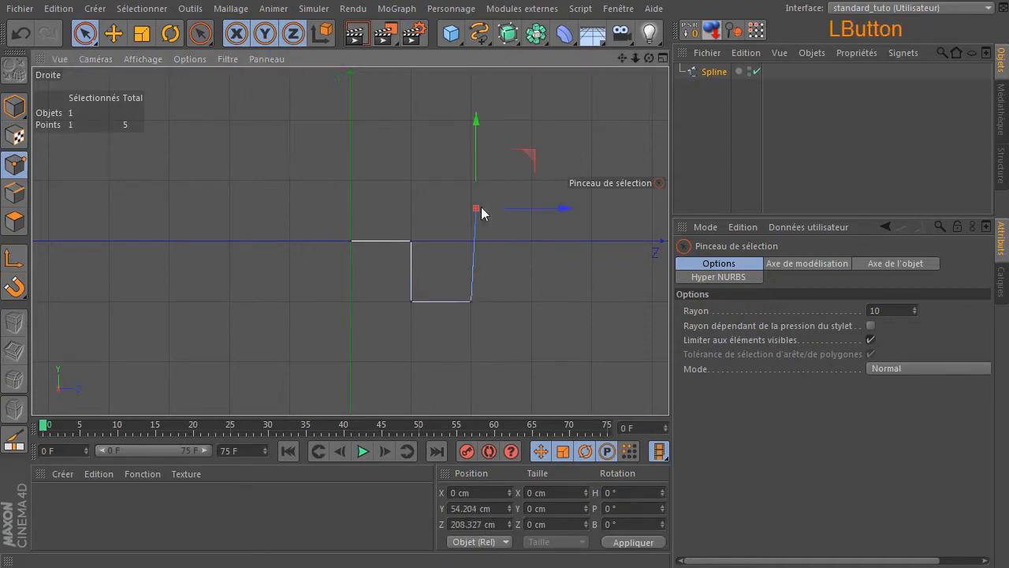
double_click(472, 508)
text(0)
key(Return)
double_click(471, 523)
text(200)
key(Return)
click(502, 371)
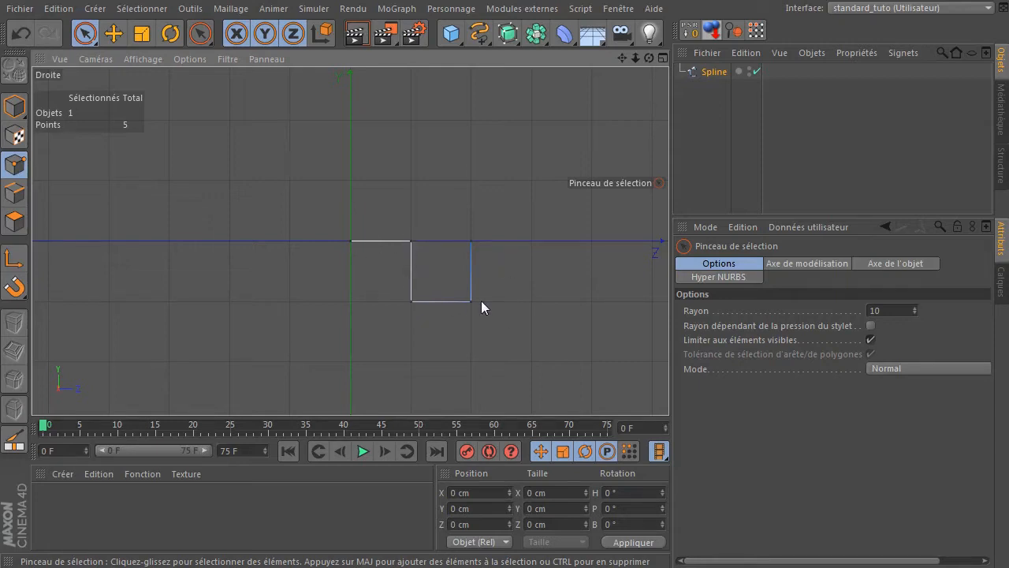
Add a MoGraph Cloneur in the perspective view and make the spline its child
middle_click(441, 285)
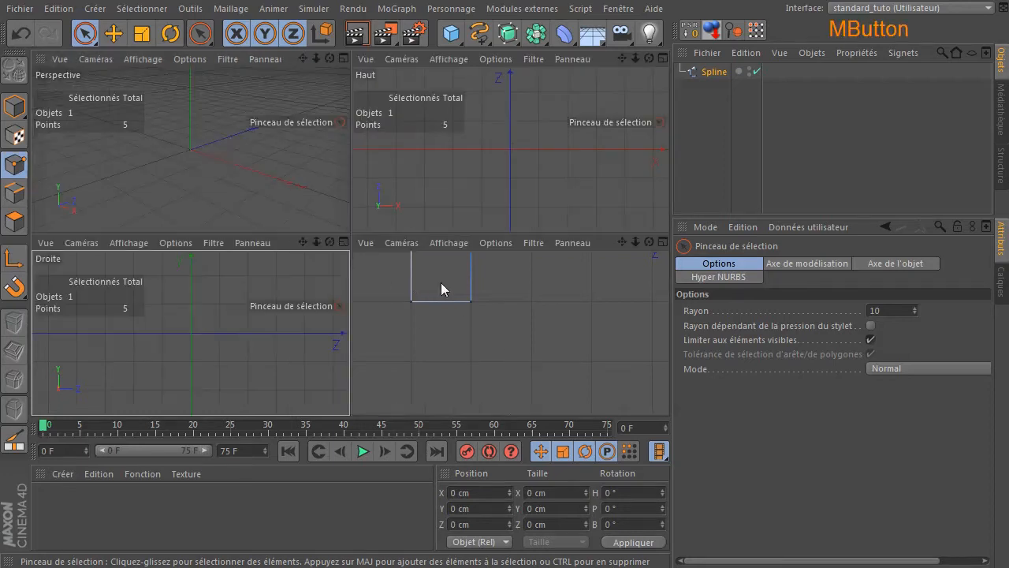
middle_click(209, 225)
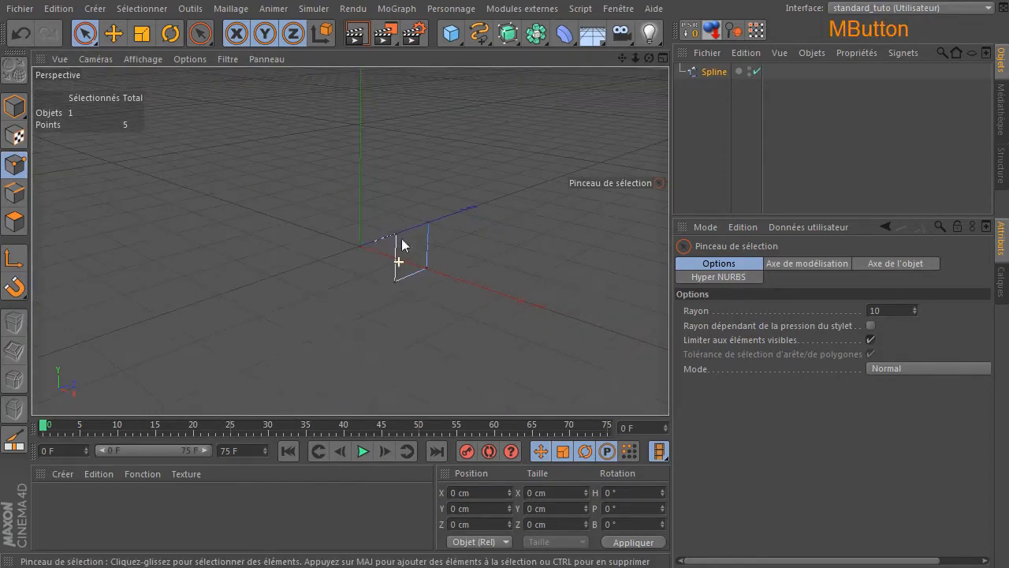
drag(623, 59, 394, 74)
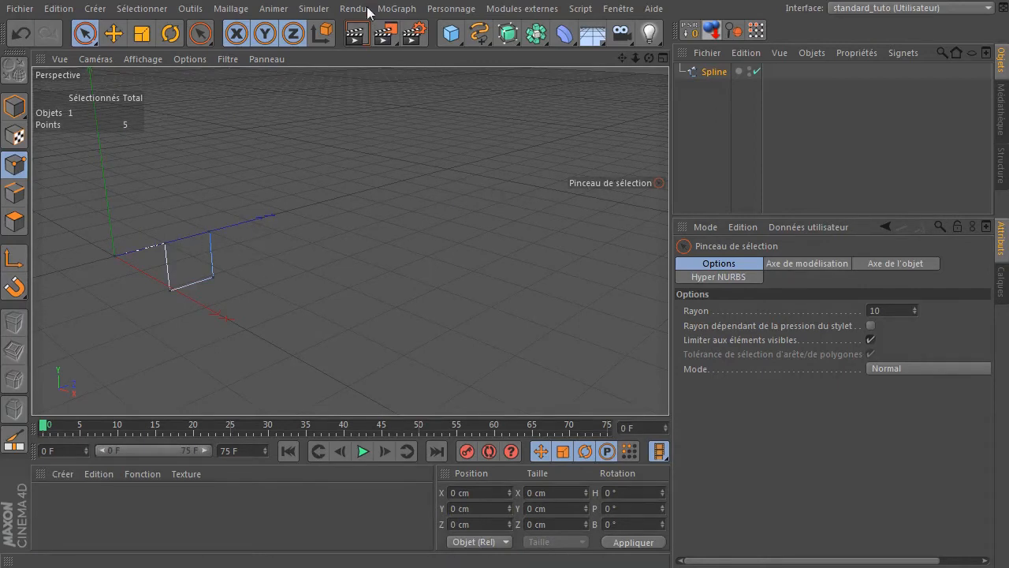
click(394, 8)
click(407, 126)
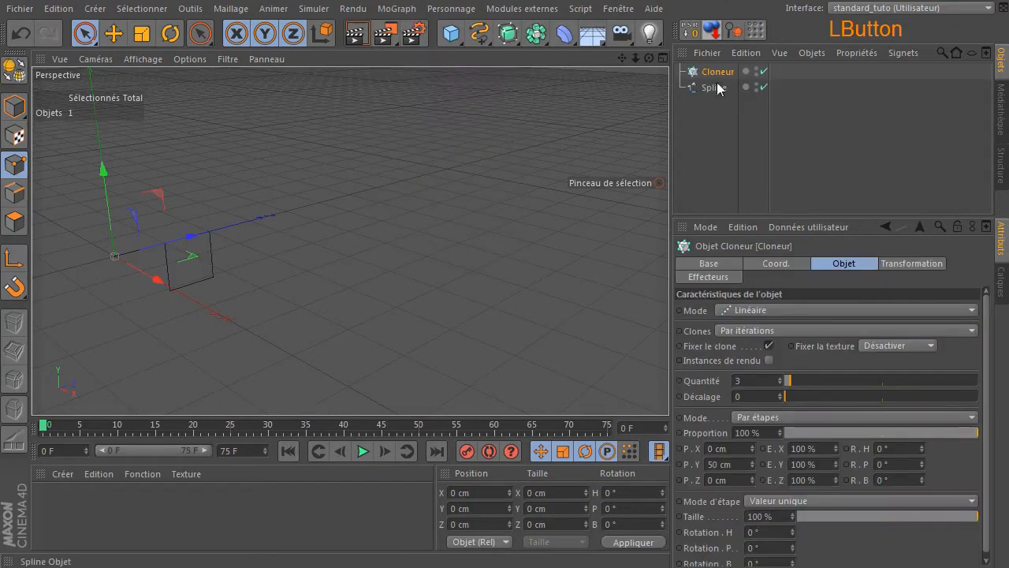
drag(701, 87, 715, 74)
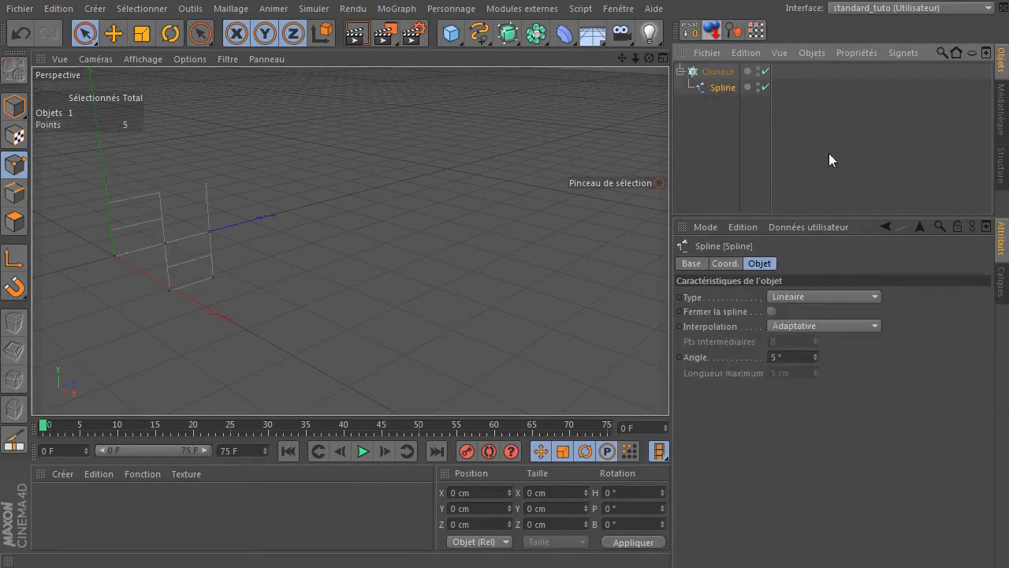
Set the Cloneur's linear offset to P.Y 0 cm and P.Z 200 cm
click(692, 73)
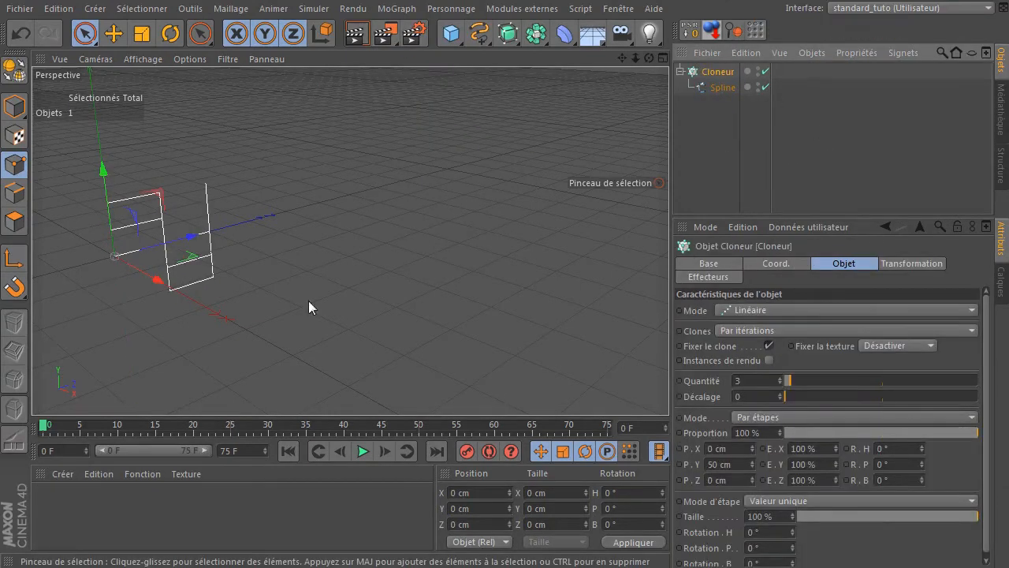
double_click(719, 466)
text(0)
key(Tab)
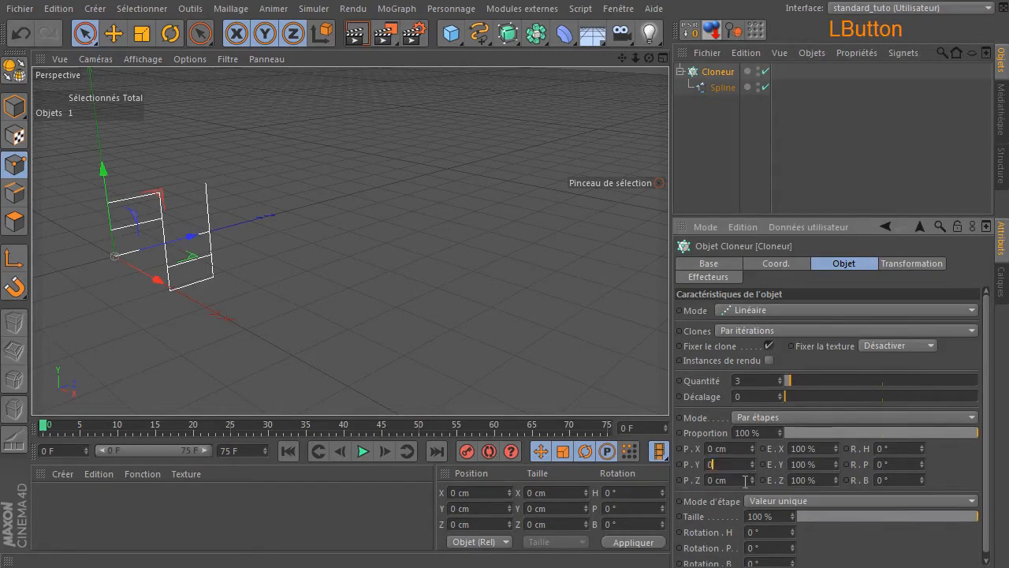
text(200)
key(Return)
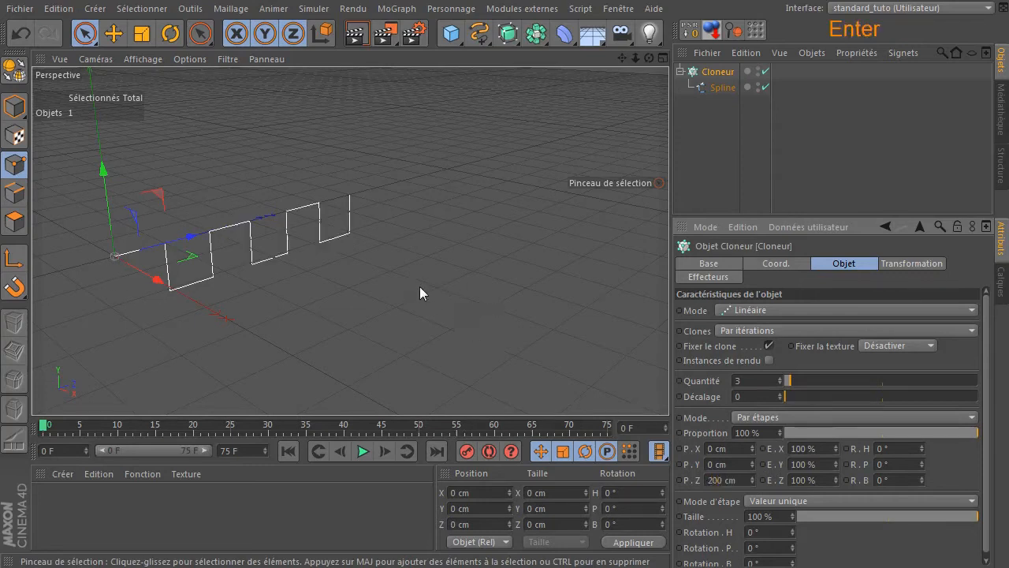
Set the Cloneur's Quantité to 10 to extend the crenellated path
drag(789, 380, 856, 376)
click(761, 382)
text(10)
key(Return)
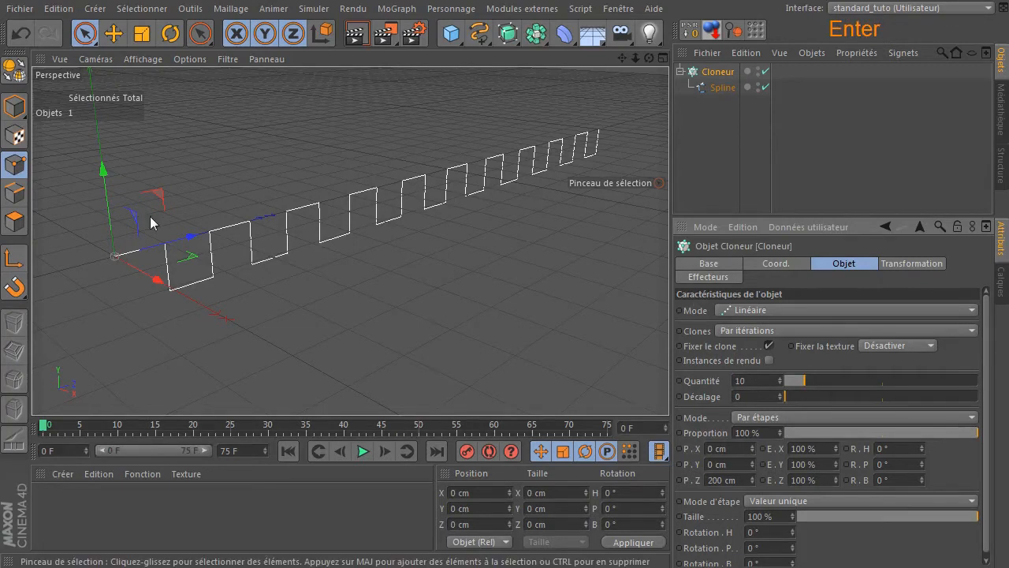
drag(649, 59, 625, 90)
click(709, 136)
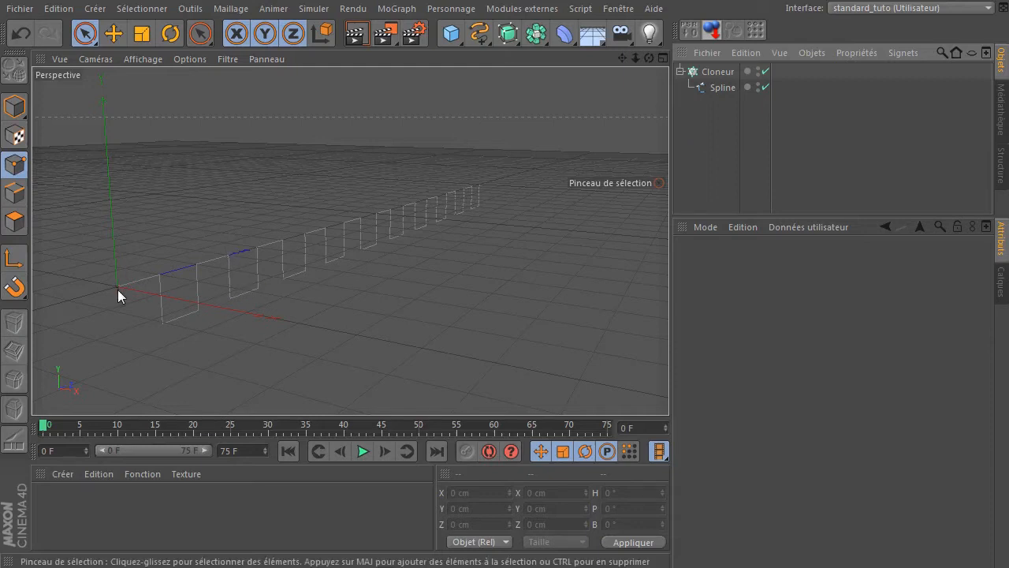
Add a sphere primitive and set its segments to 12
drag(450, 33, 845, 78)
click(771, 312)
key(BackSpace)
key(BackSpace)
text(12)
click(856, 406)
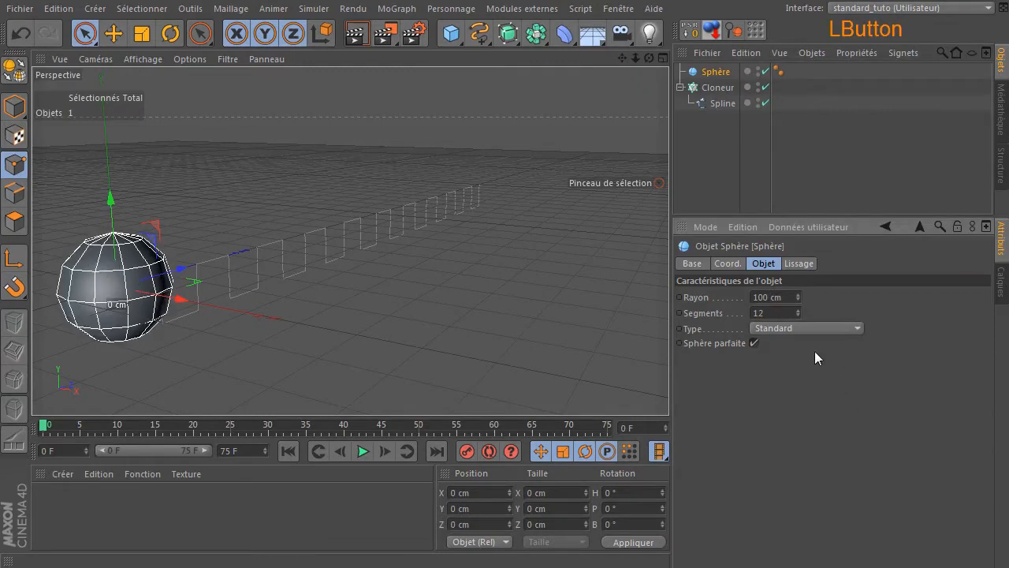
Try sphere radii of 20 cm and 15 cm
double_click(777, 298)
text(20)
click(844, 418)
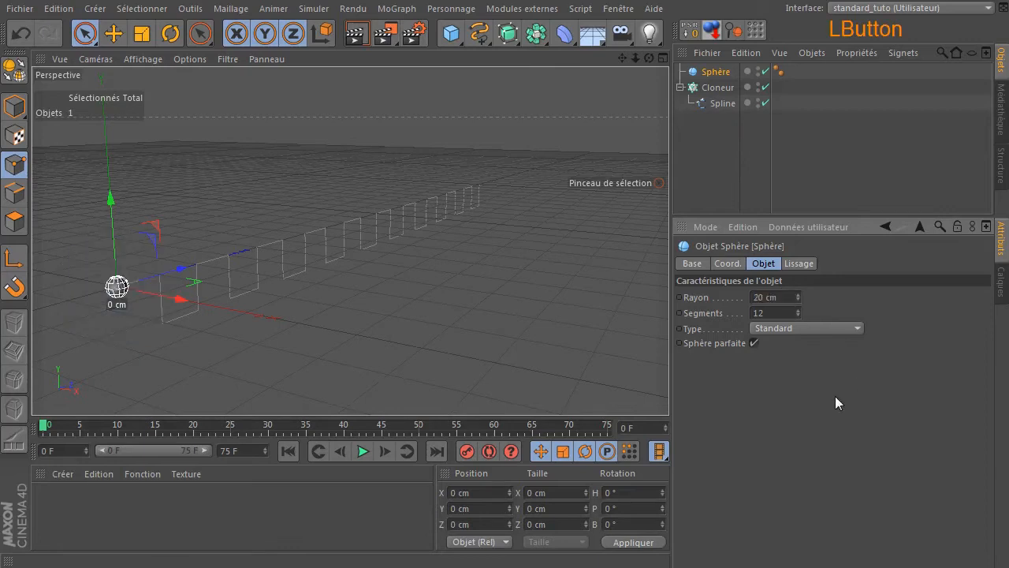
double_click(782, 297)
text(15)
key(Return)
Set the sphere's radius to 10 cm
click(785, 296)
double_click(786, 296)
text(10)
click(842, 409)
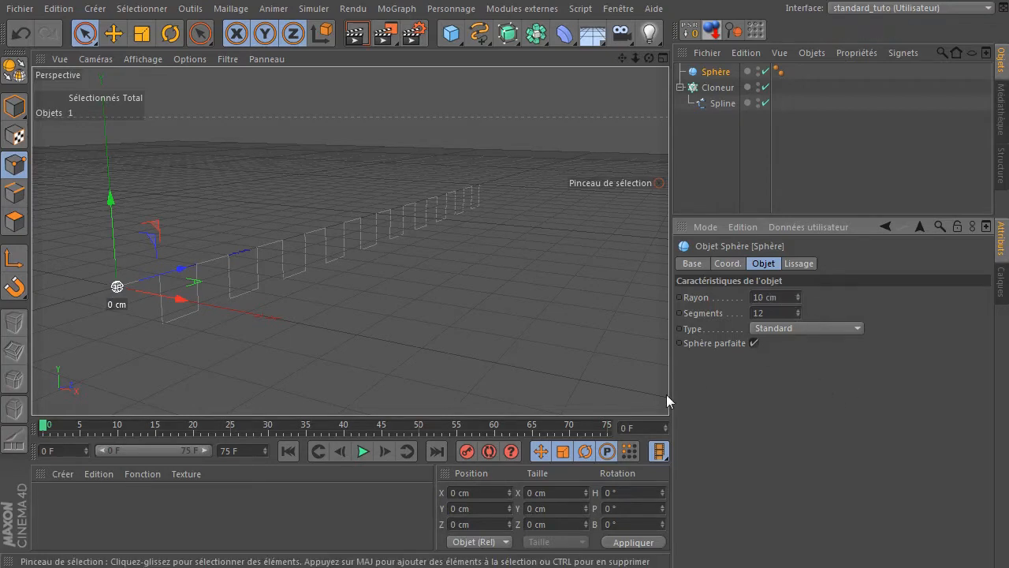
Create a new material and assign it to the sphere
click(134, 503)
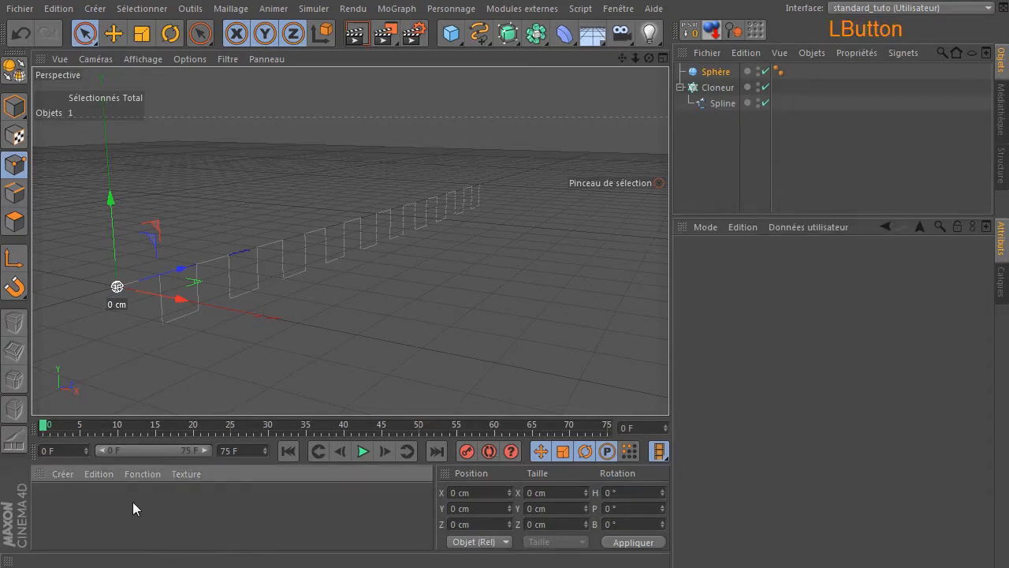
double_click(66, 514)
drag(56, 514, 704, 73)
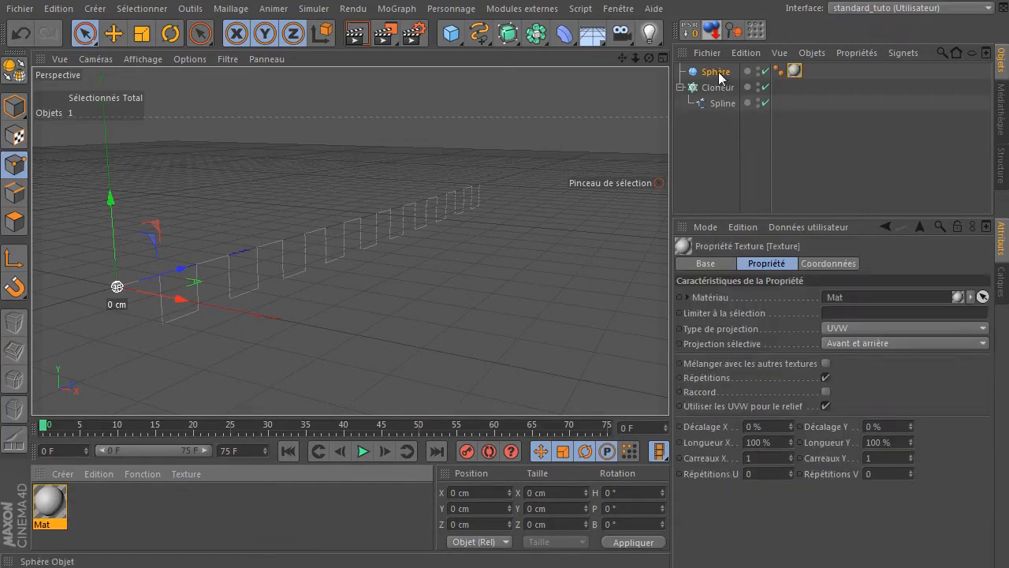
Set the sphere material's colour to orange (R 255, G 127, B 0) and disable its specularity
click(48, 503)
double_click(48, 503)
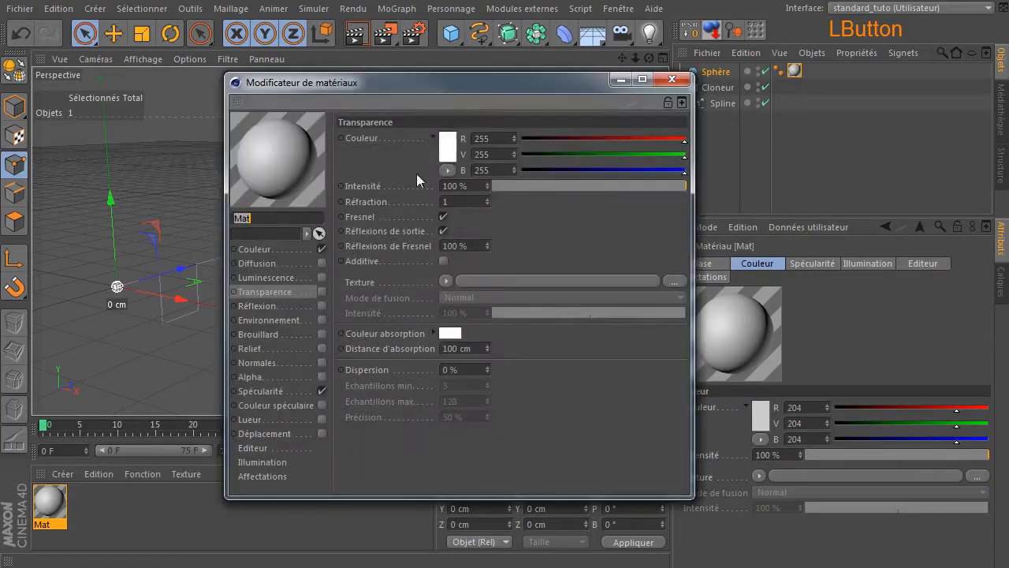
click(283, 252)
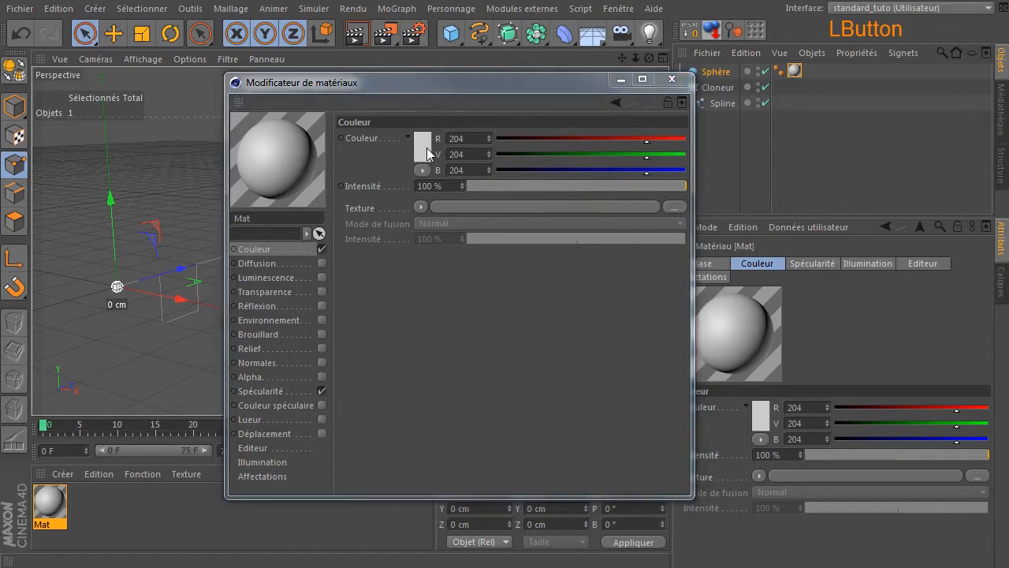
click(426, 148)
drag(409, 140, 434, 97)
click(397, 89)
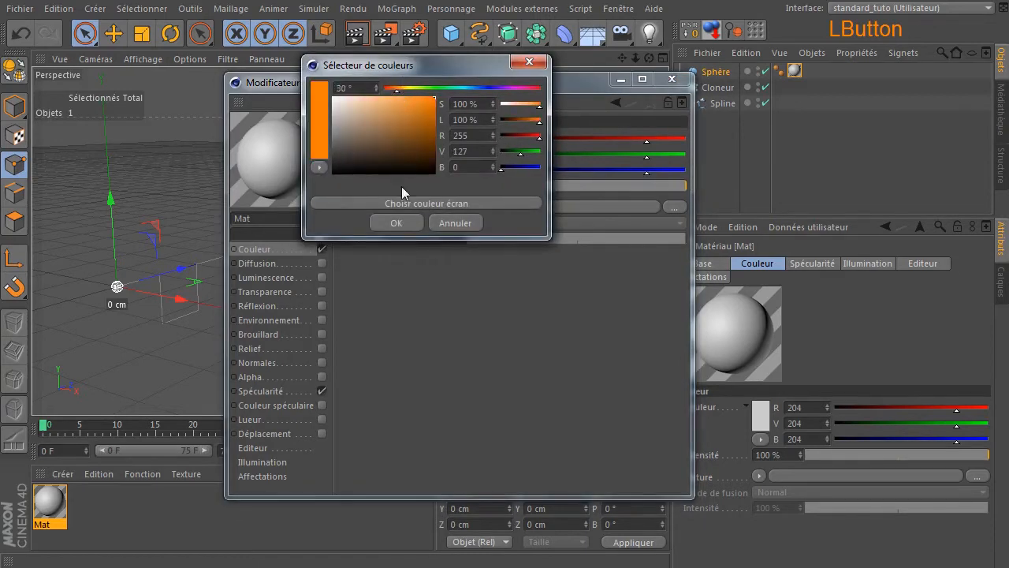
click(390, 224)
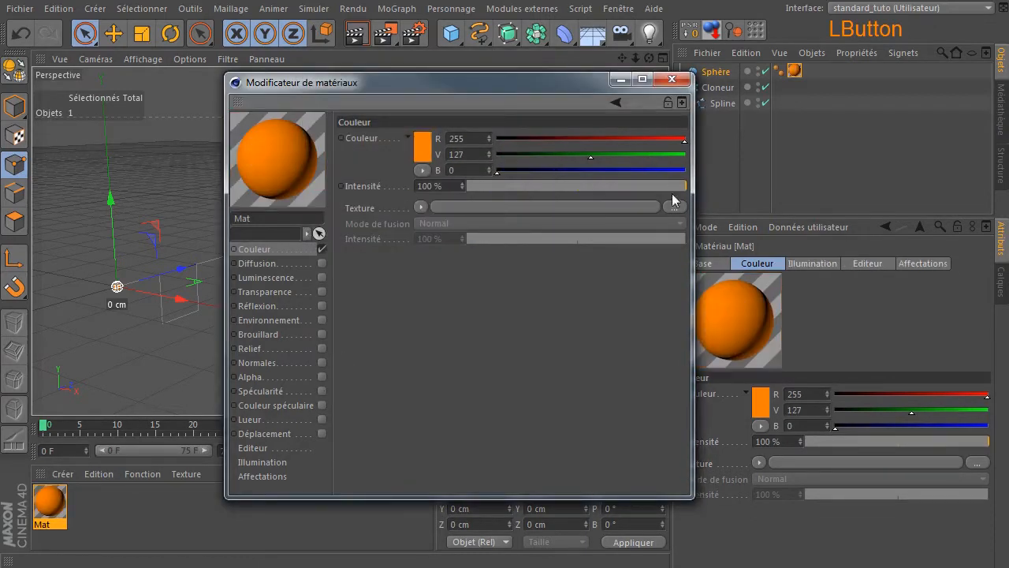
click(672, 79)
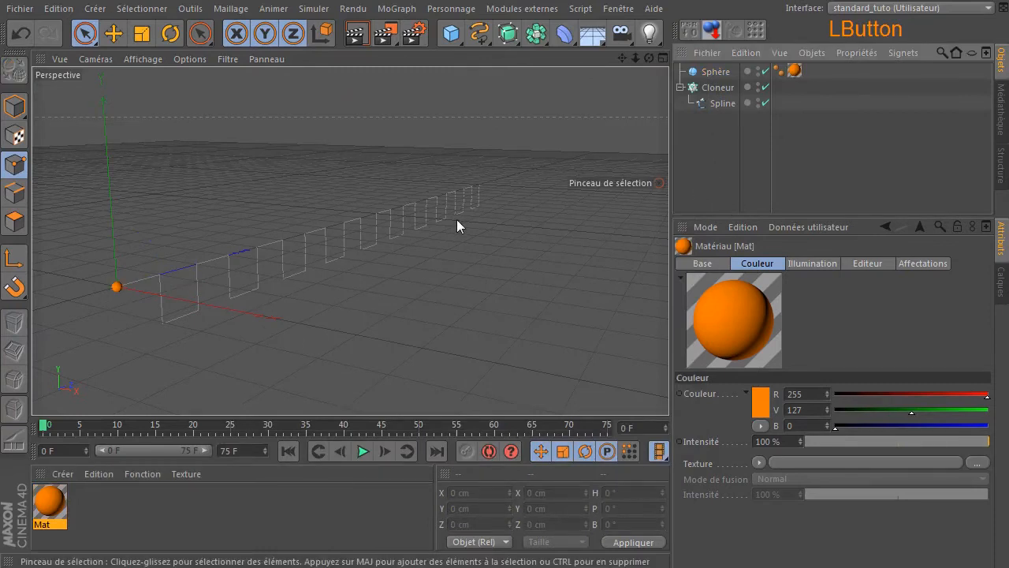
Switch the perspective view to shaded display with wireframe lines and look at the spline path from higher up
click(131, 60)
click(130, 101)
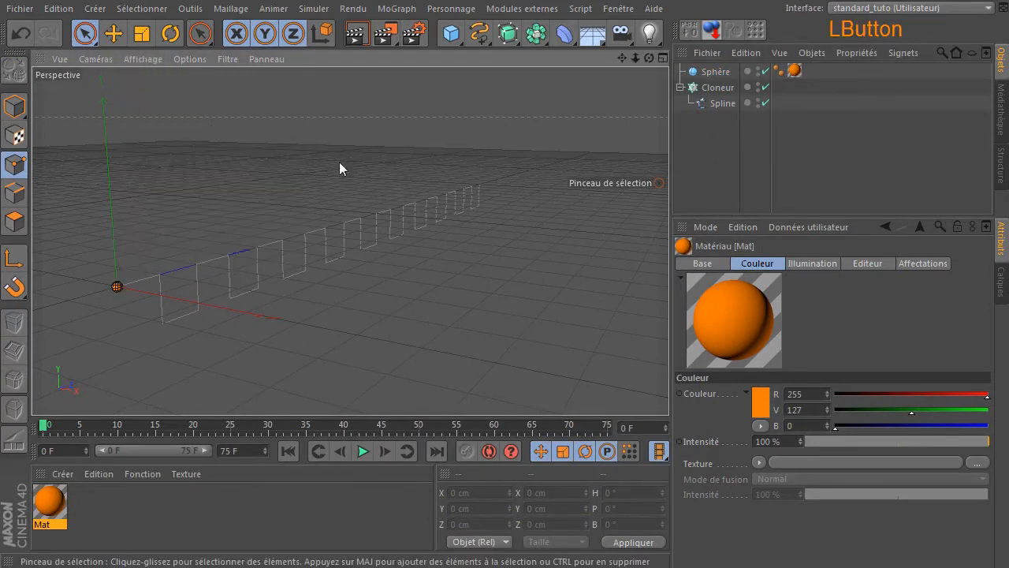
drag(649, 57, 603, 62)
alt+drag(116, 286, 134, 286)
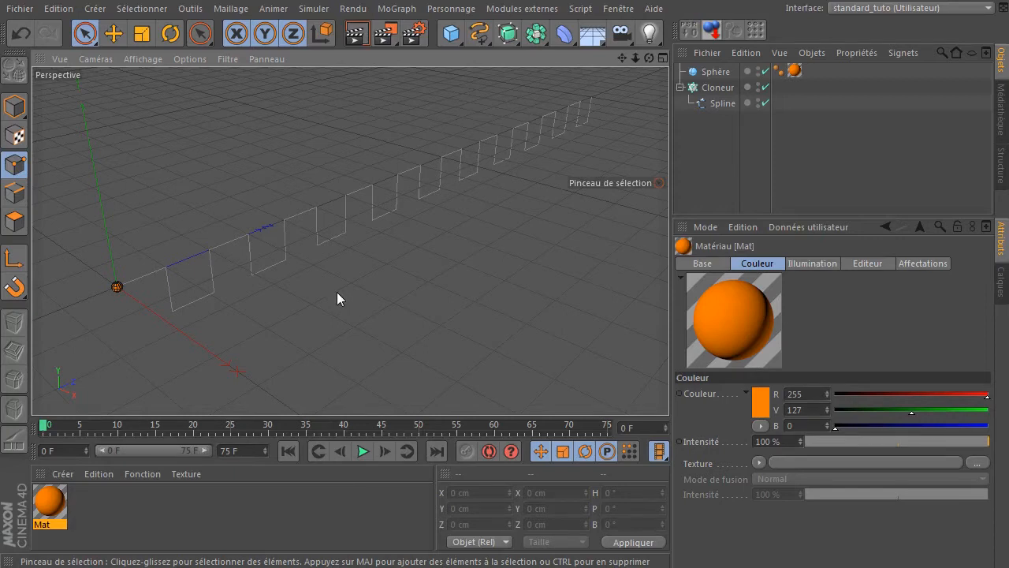
Add an Align to Spline tag to the sphere and link the cloner's Spline as its directional spline
right_click(707, 75)
mouse_move(788, 84)
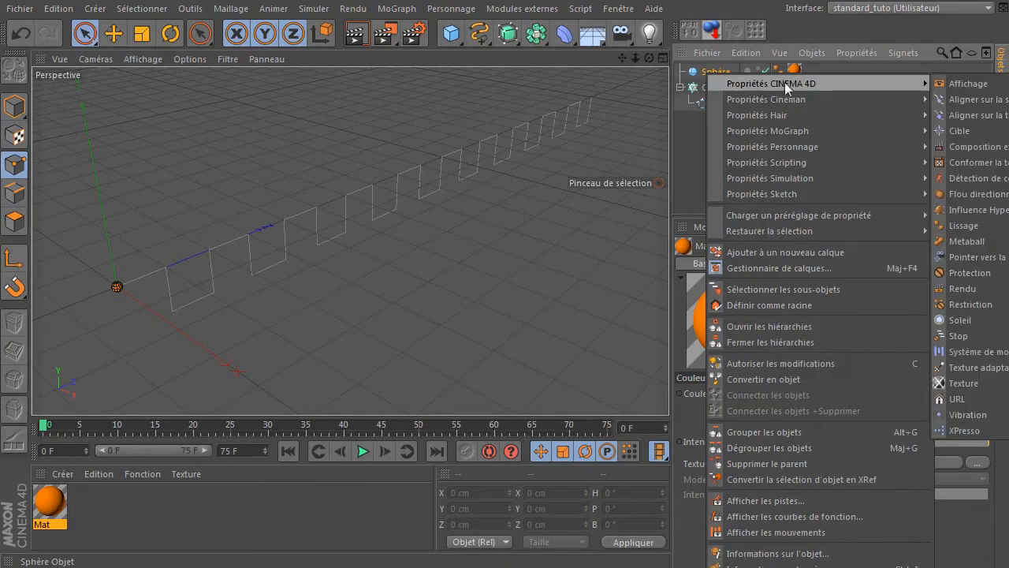
click(977, 99)
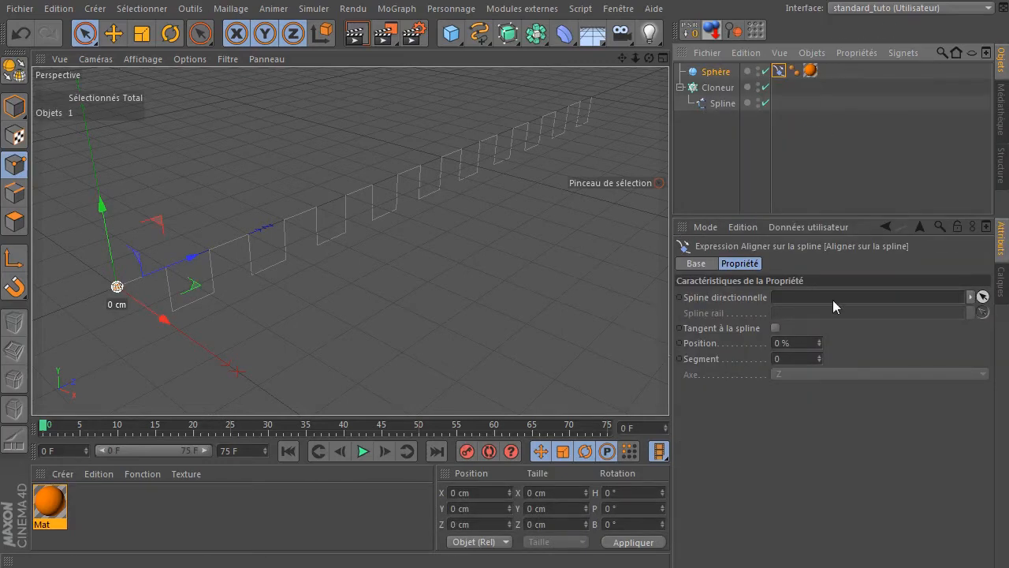
drag(701, 104, 864, 304)
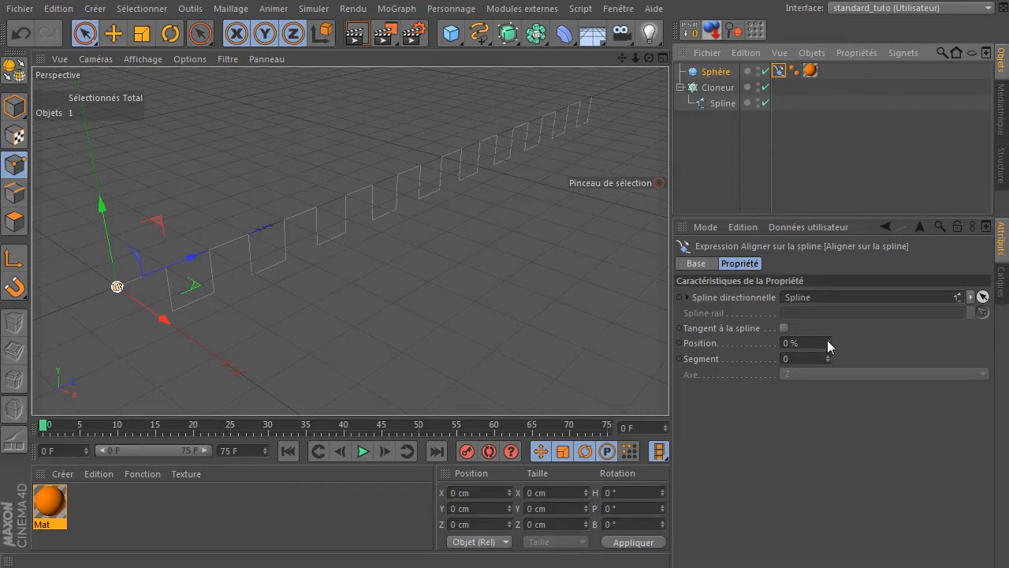
Test the sphere's position at 100 %, toggle the cloner off and on, and return the position to 0 %
drag(828, 345, 899, 346)
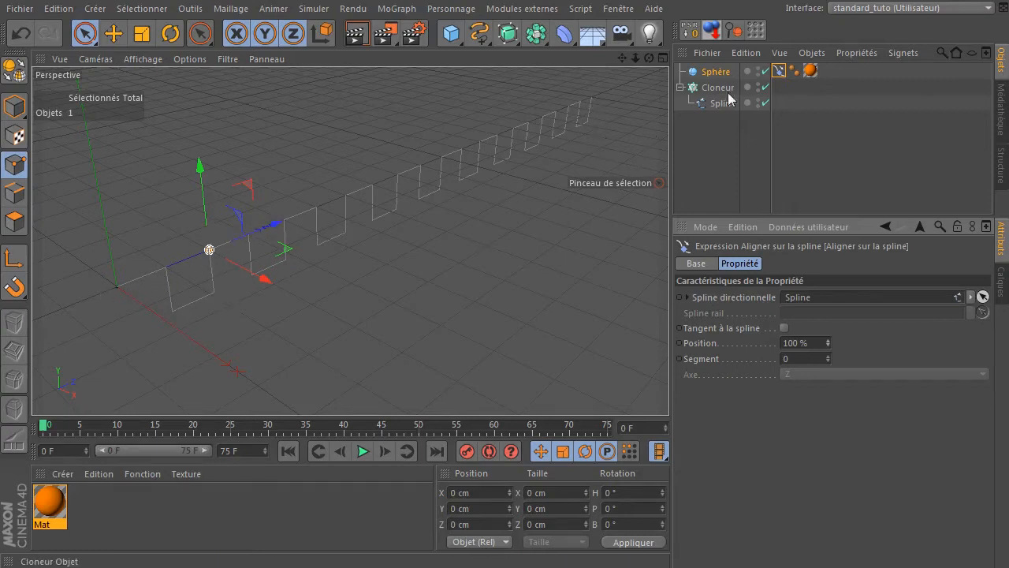
click(765, 88)
click(765, 87)
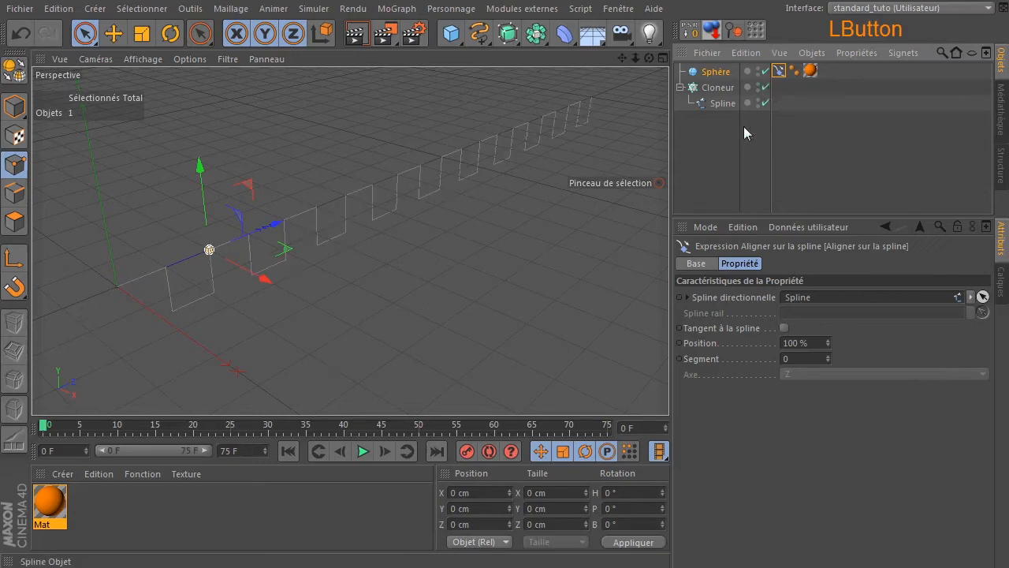
drag(828, 343, 784, 351)
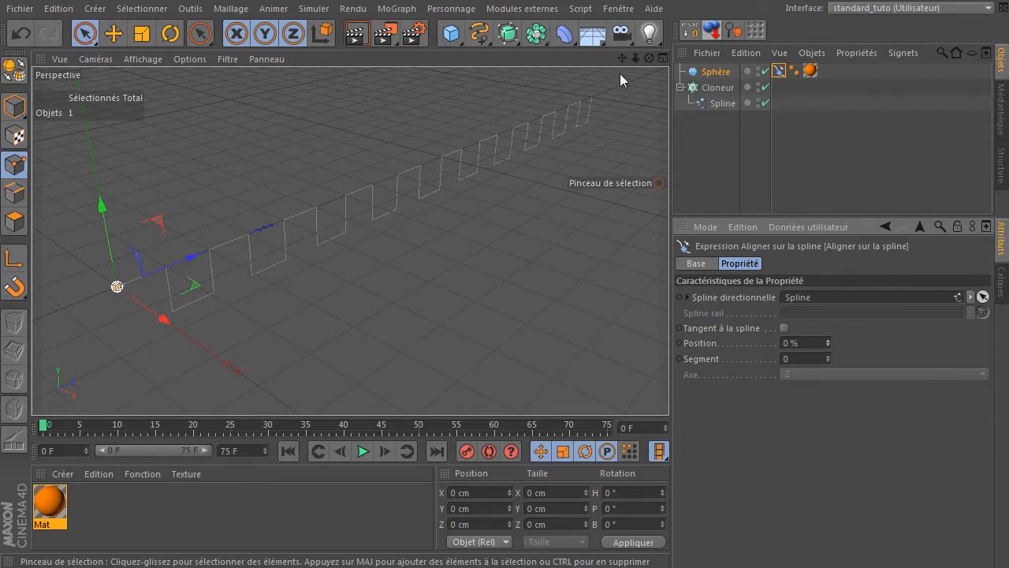
Convert the cloner holding the spline into an editable object
click(713, 150)
click(714, 87)
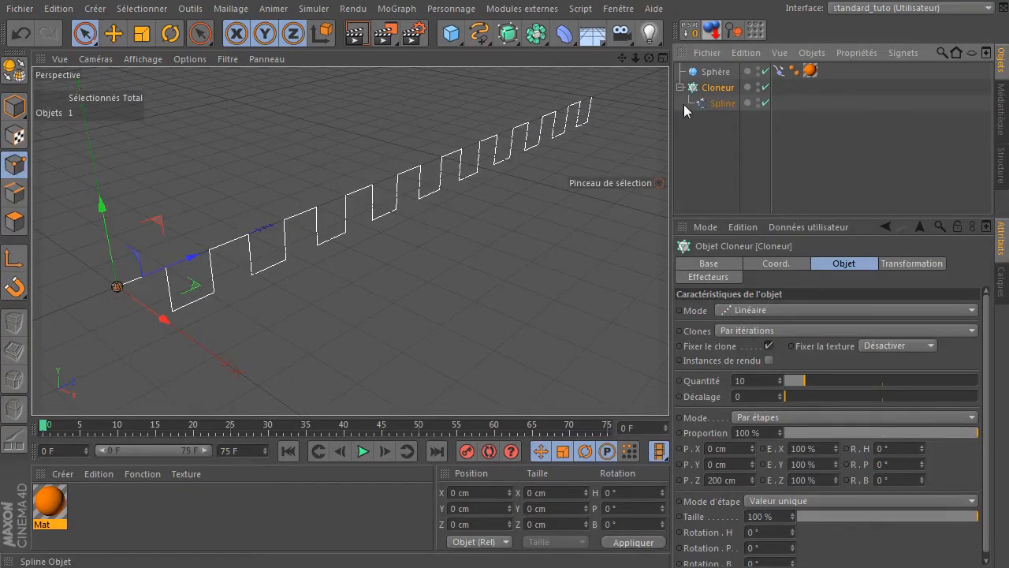
click(719, 90)
key(c)
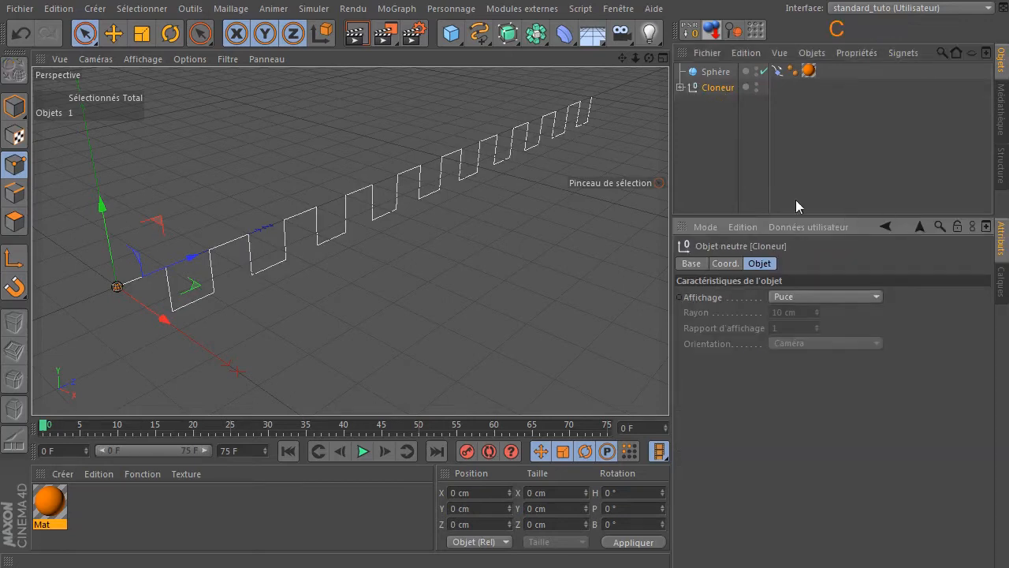
Select all the splines under the converted cloner and merge them with Connect Objects + Delete
click(680, 89)
drag(786, 218, 742, 109)
right_click(722, 111)
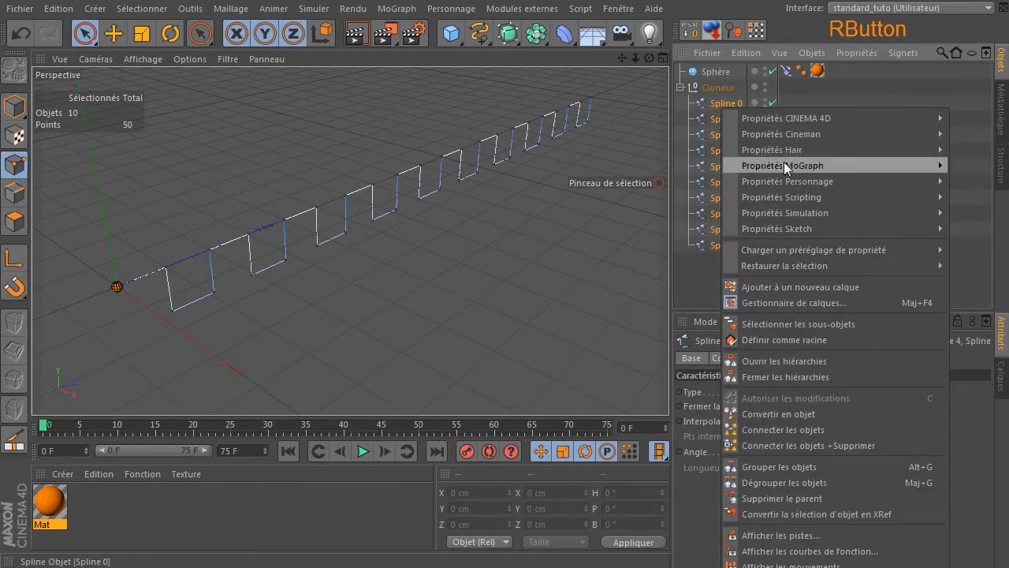
click(809, 445)
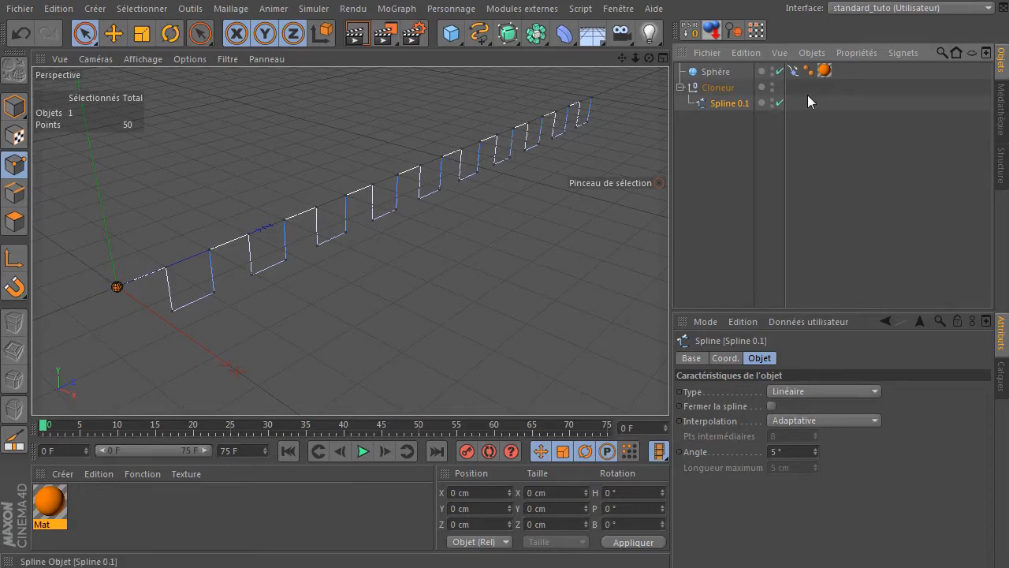
Link Spline 0.1 as the Align to Spline tag's directional spline and set the sphere's position to 100 %
click(793, 71)
drag(727, 103, 834, 401)
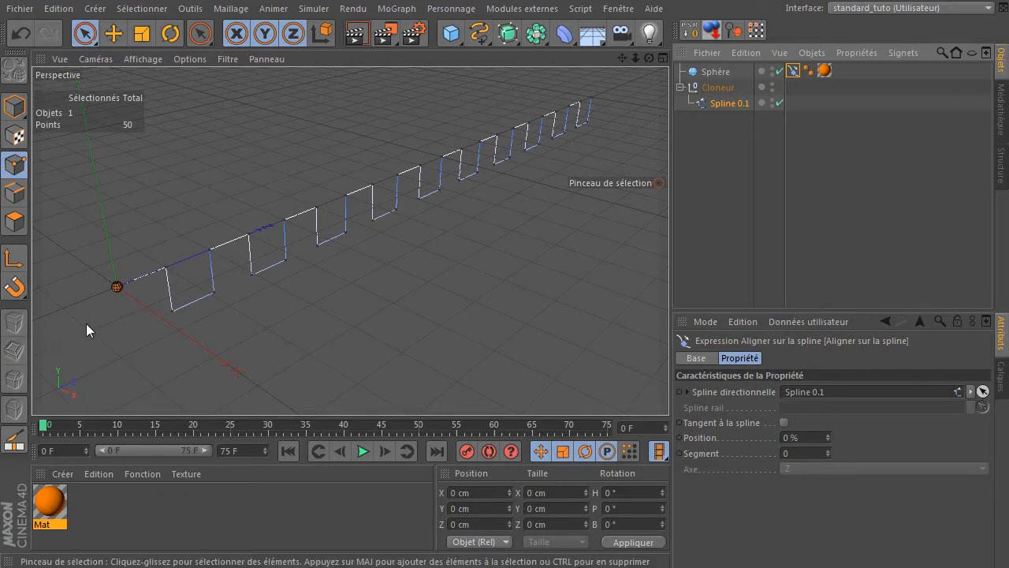
drag(828, 434, 834, 401)
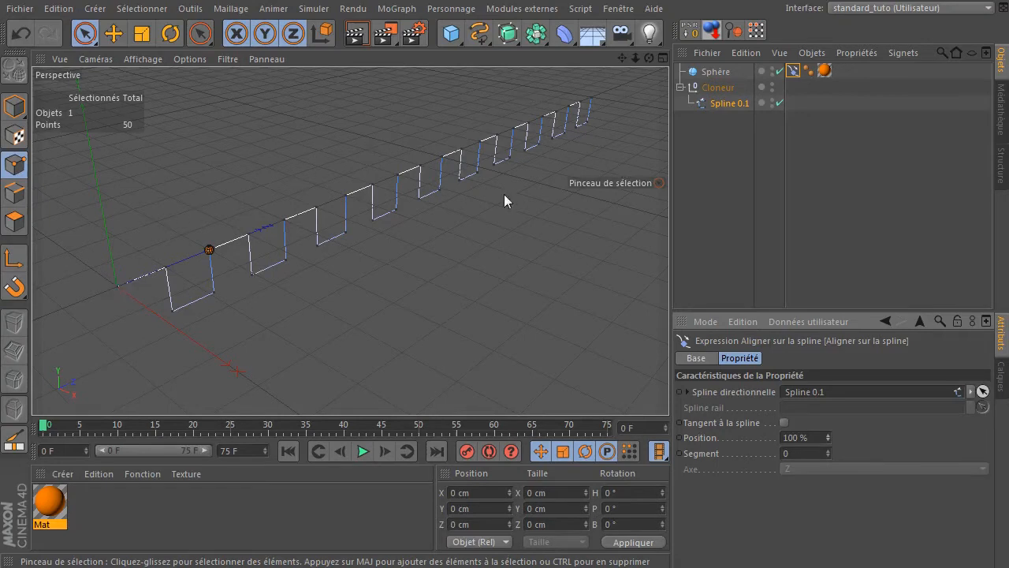
Move the sphere back along the first segment to position 57 % and inspect the break between spline segments
scroll(148, 319, up, 3)
scroll(151, 319, up, 2)
drag(624, 58, 617, 207)
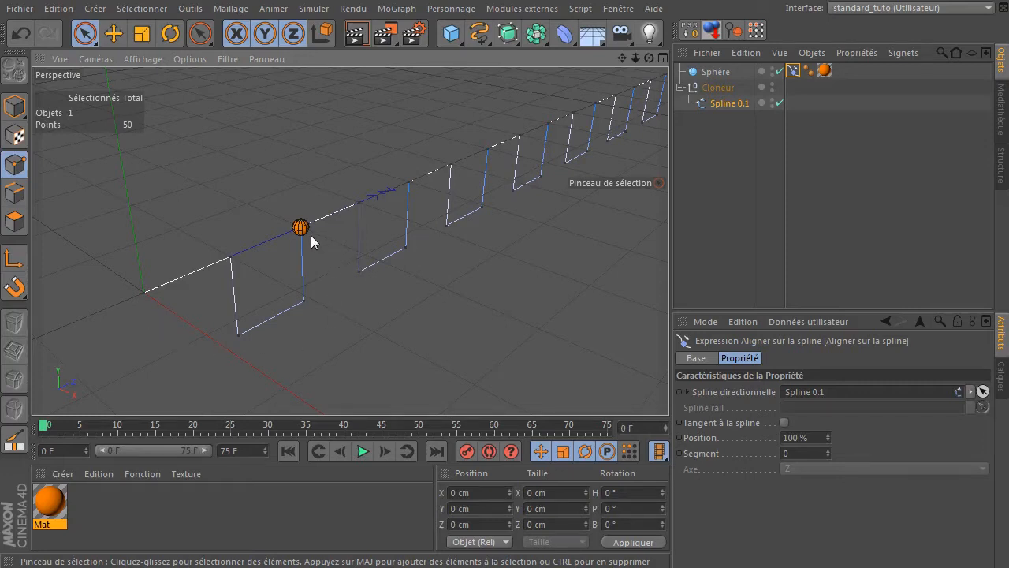
click(793, 70)
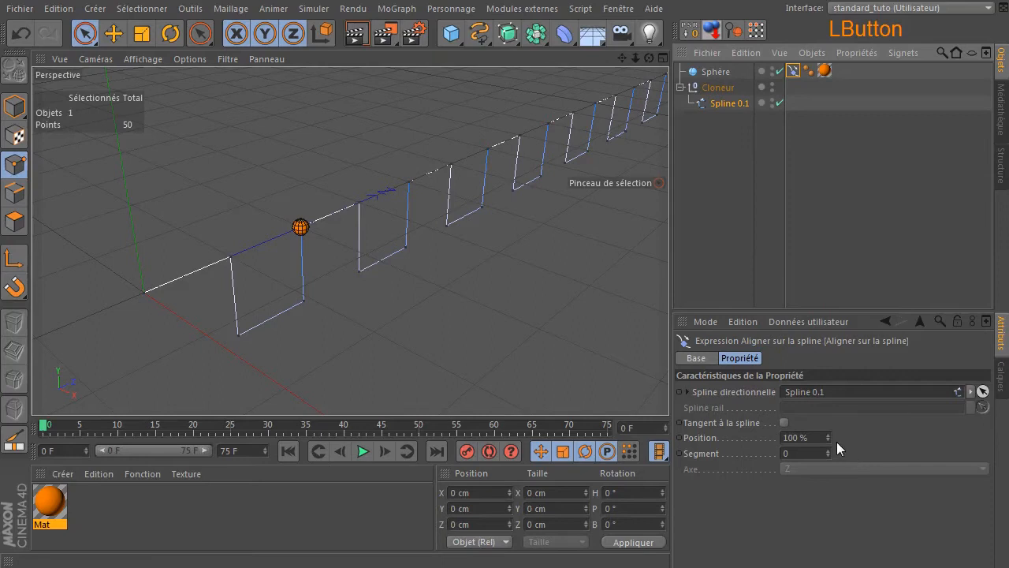
drag(827, 437, 799, 440)
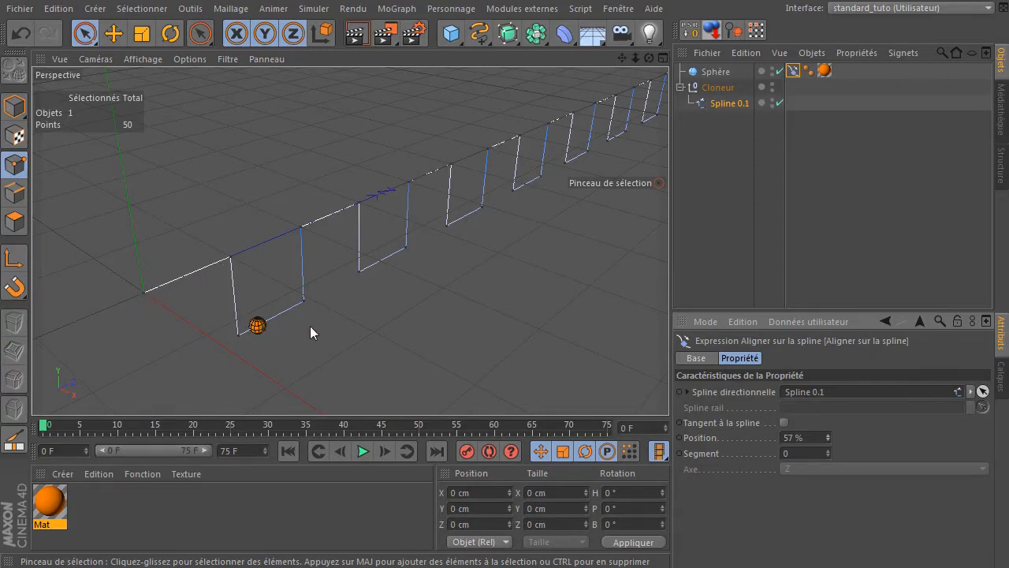
middle_drag(310, 241, 264, 203)
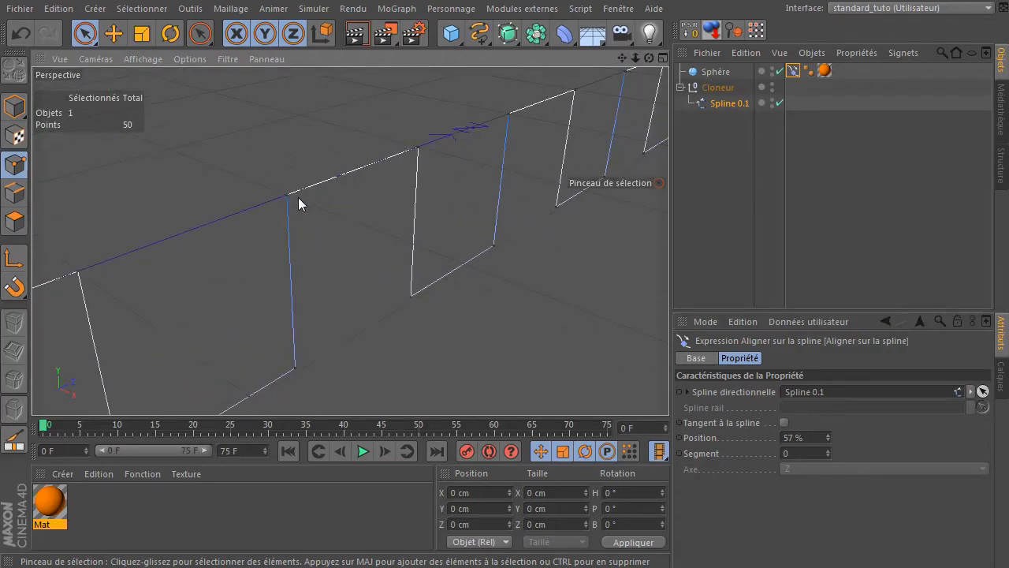
middle_drag(298, 197, 337, 260)
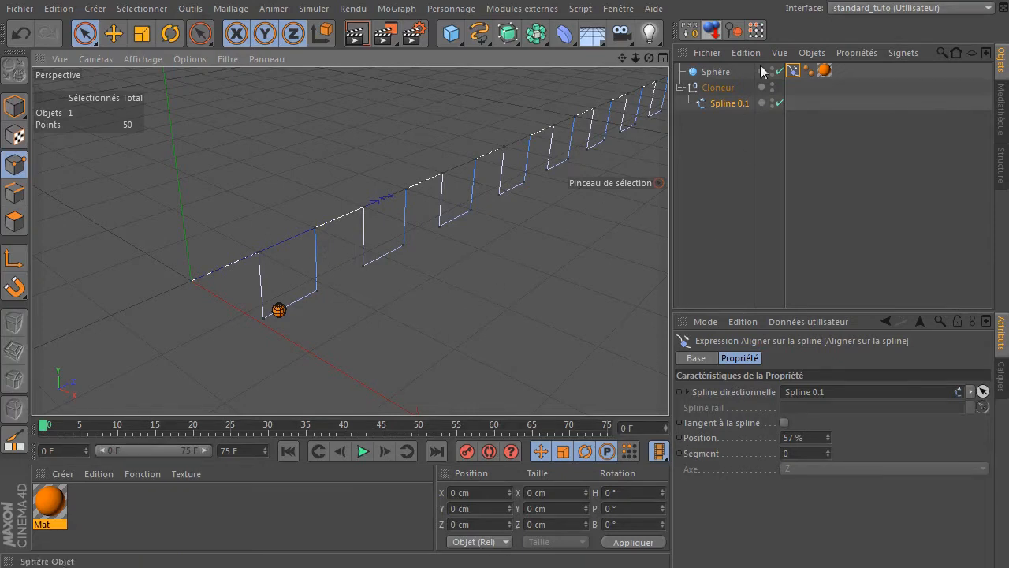
Try segment 1 in the Align to Spline tag, and reset the segment to 0 and the position to 0 %
click(793, 70)
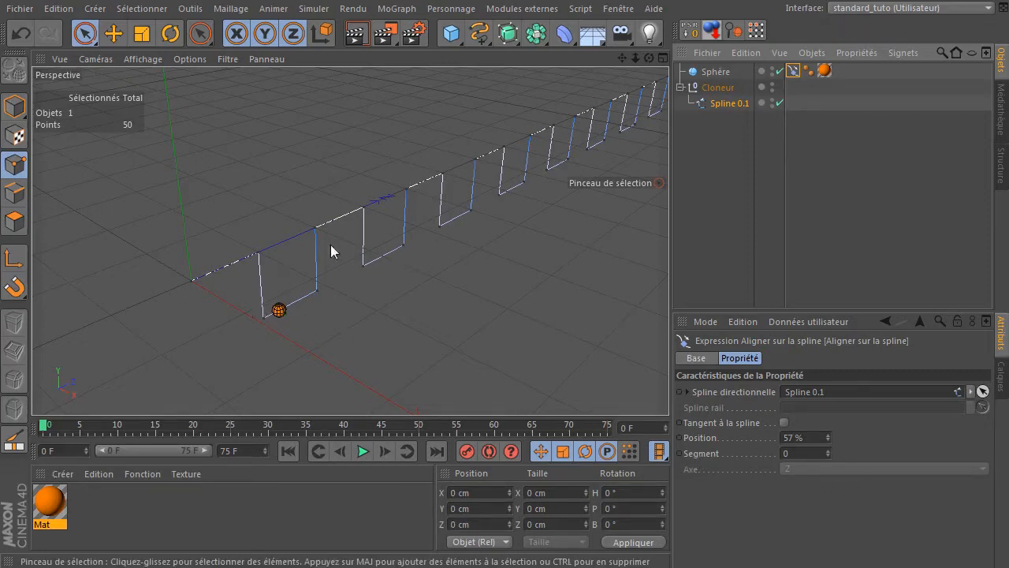
click(828, 448)
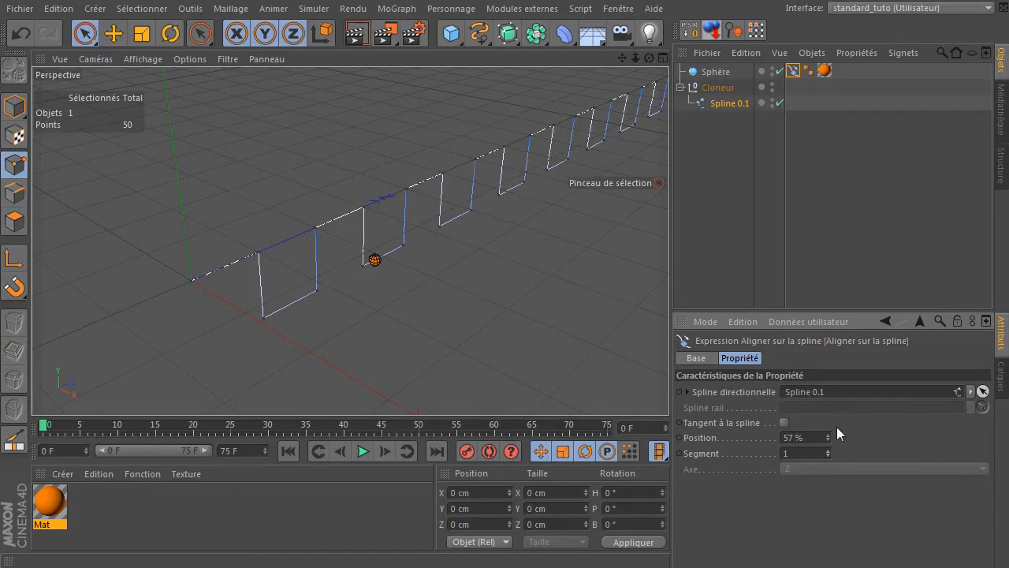
mouse_move(827, 432)
mouse_down()
mouse_move(827, 453)
mouse_move(827, 414)
mouse_move(825, 448)
mouse_up()
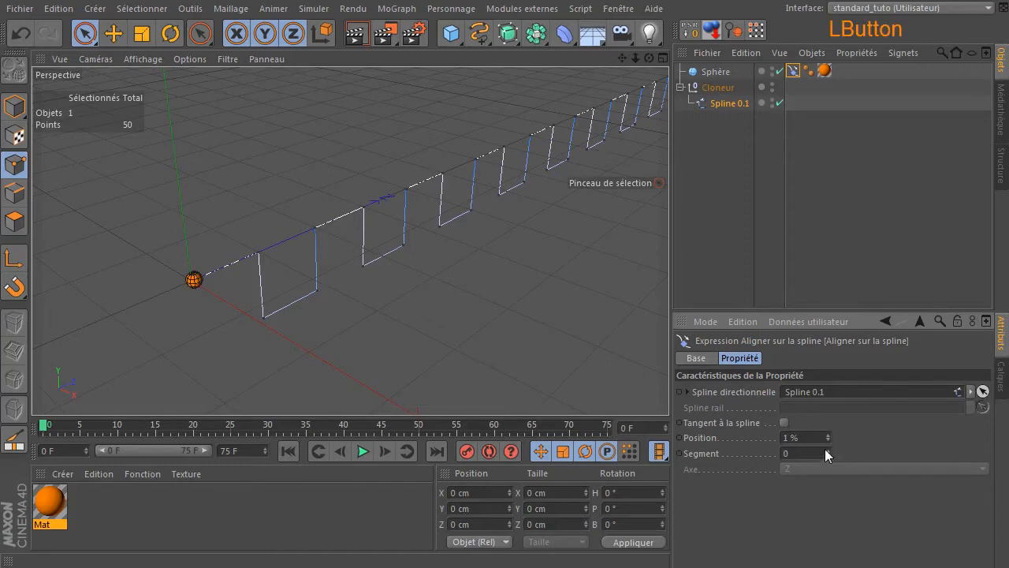
click(828, 440)
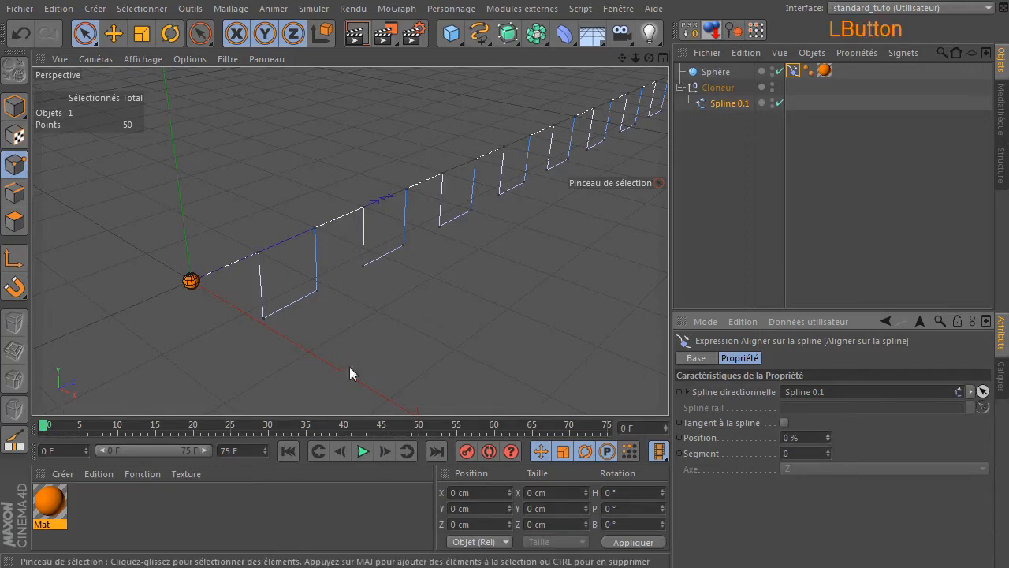
Select all points of Spline 0.1, join its segments into one continuous path, and deselect the points
alt+drag(342, 321, 238, 321)
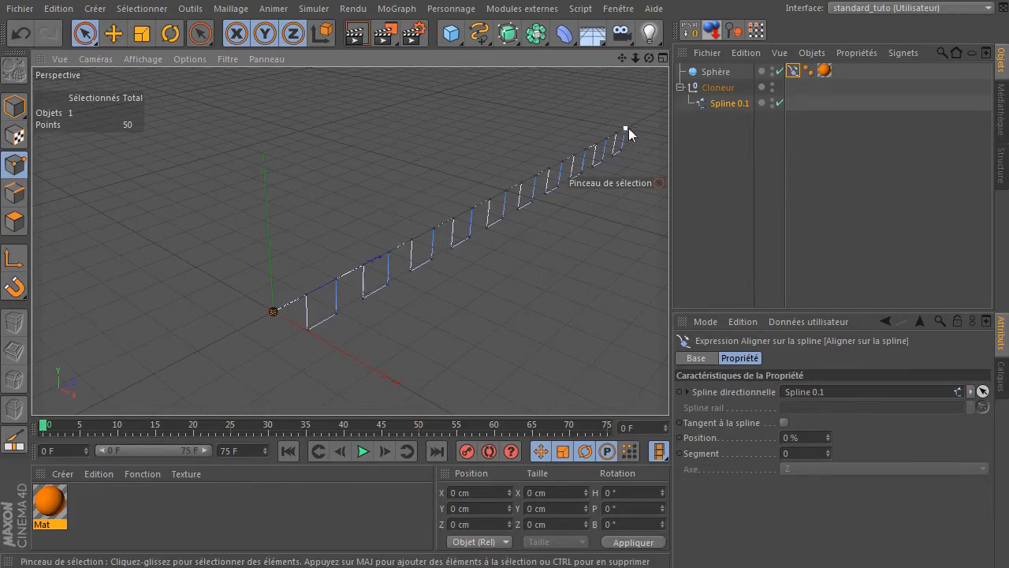
drag(623, 58, 583, 58)
click(17, 165)
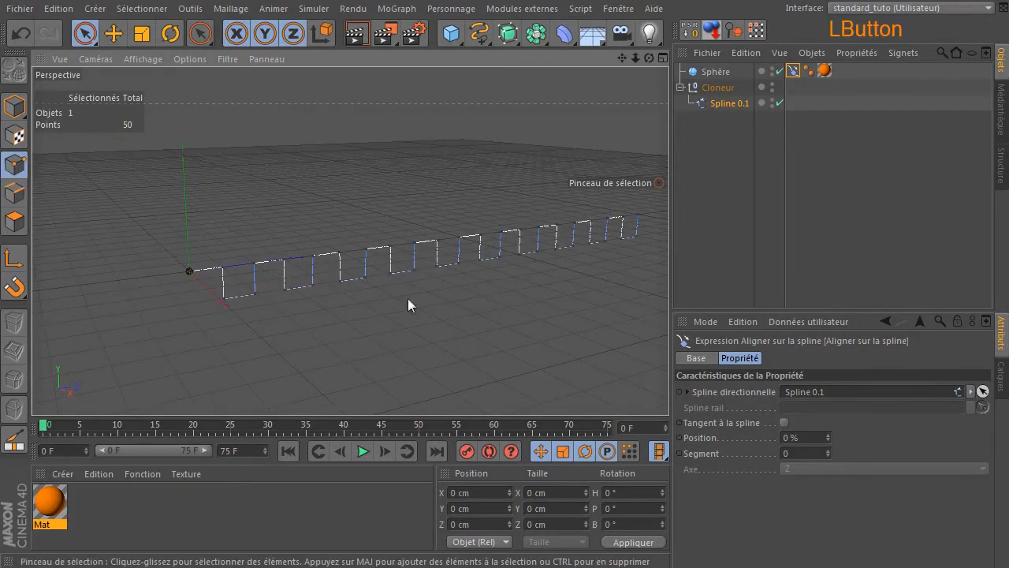
key(ctrl+a)
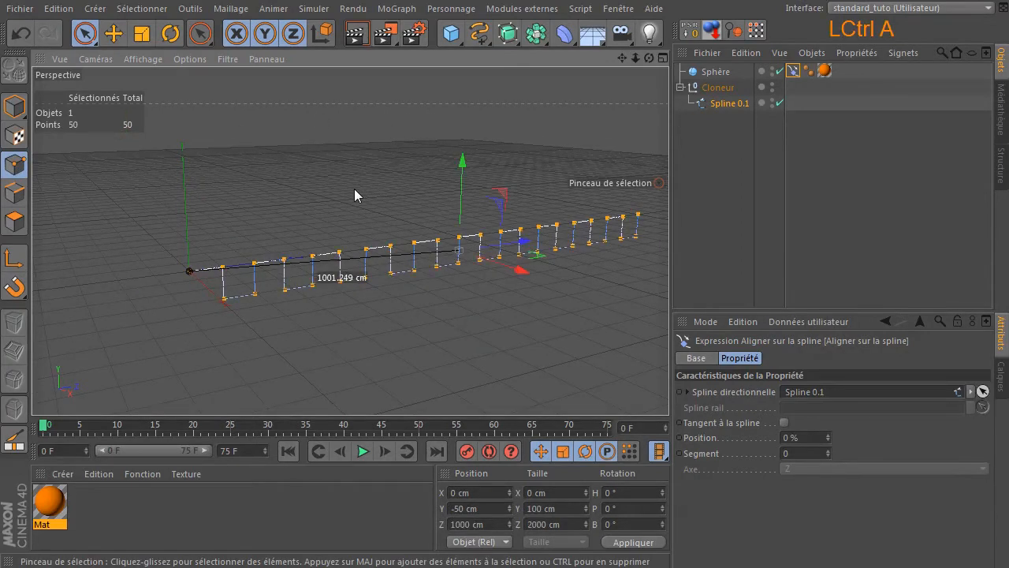
right_click(281, 88)
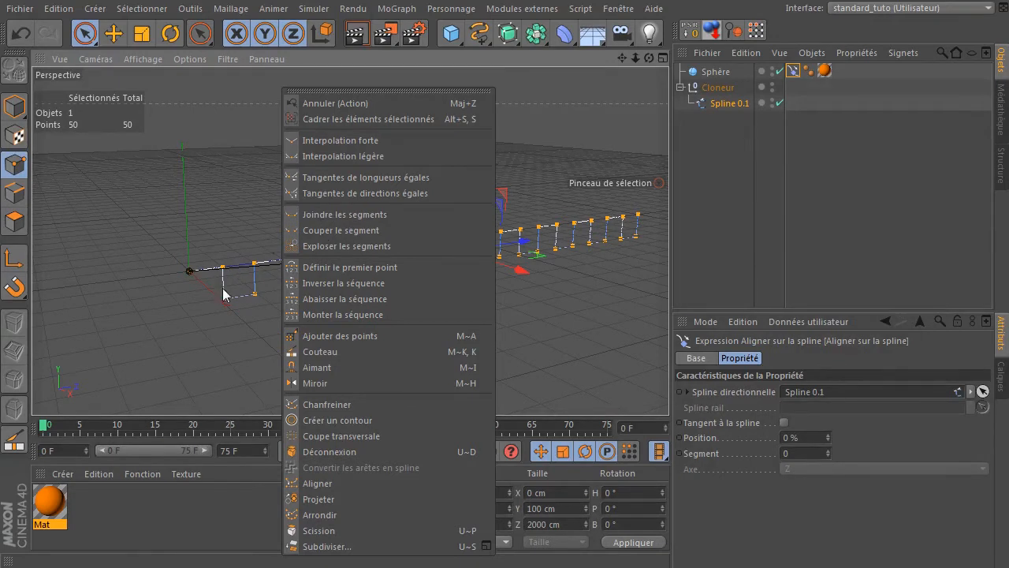
click(332, 213)
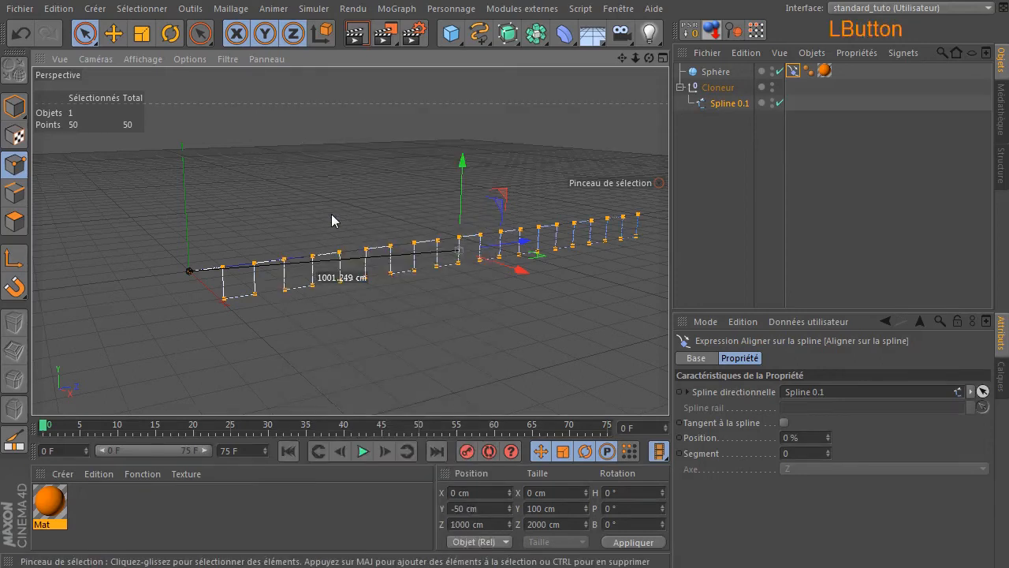
click(388, 325)
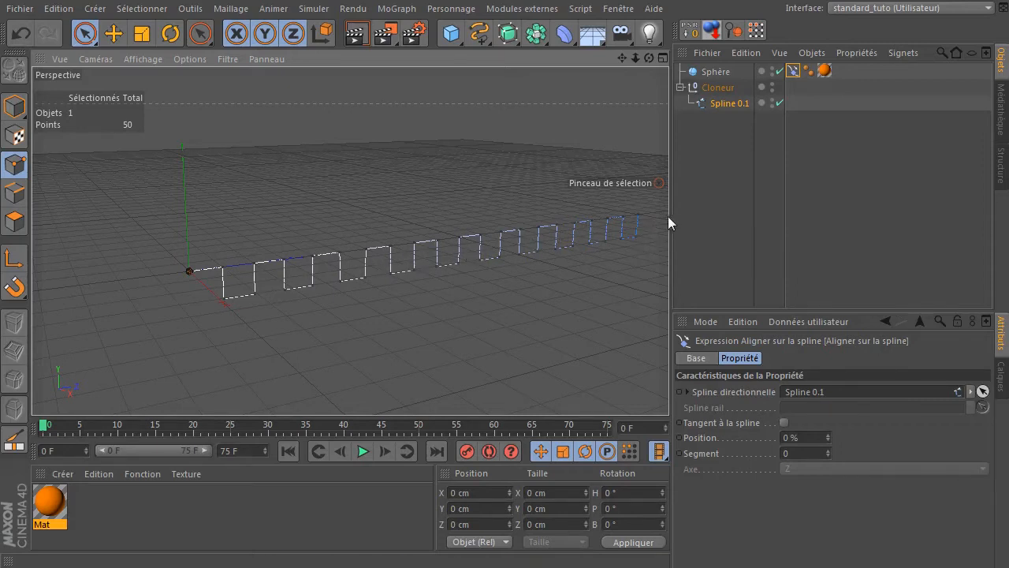
scroll(653, 221, up, 5)
scroll(630, 230, down, 3)
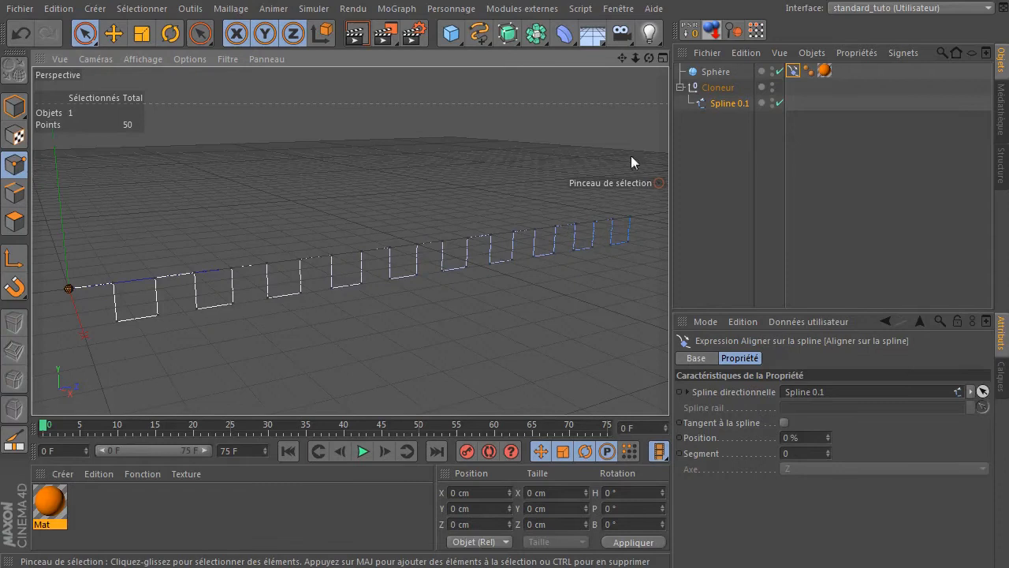
Move the sphere along the joined Spline 0.1 to position 100 % with its Align to Spline tag
click(793, 71)
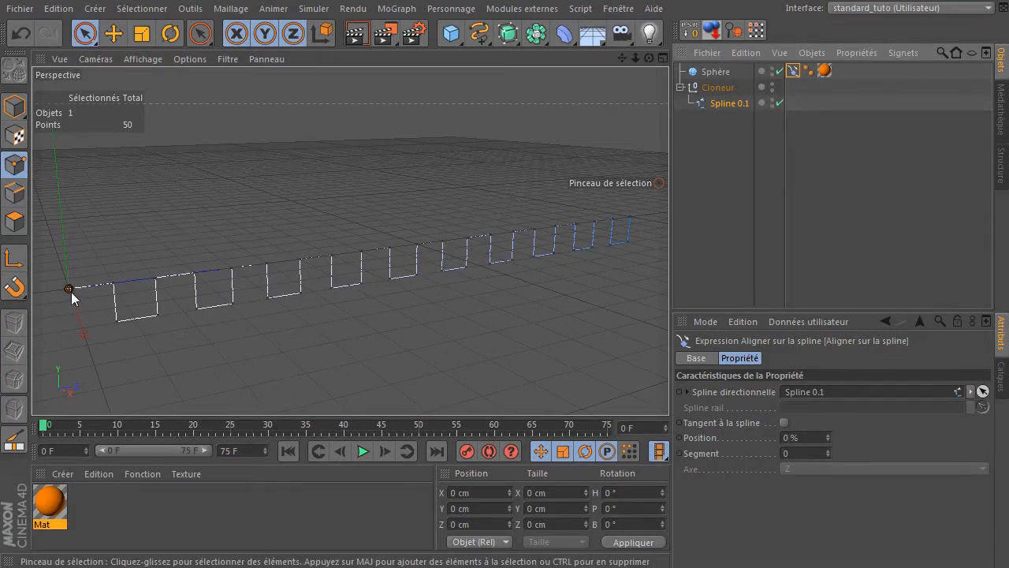
drag(828, 437, 906, 438)
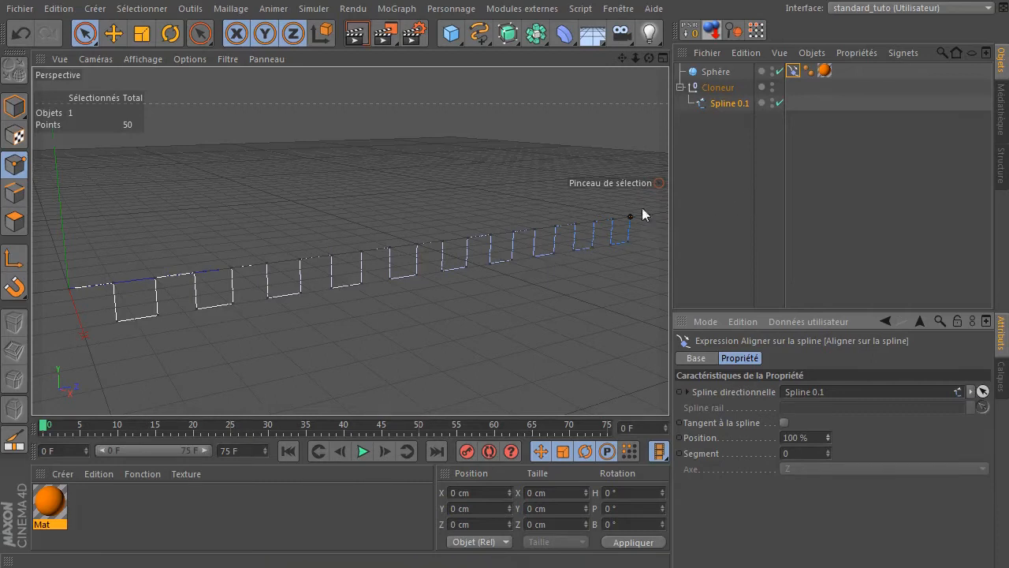
scroll(473, 260, down, 6)
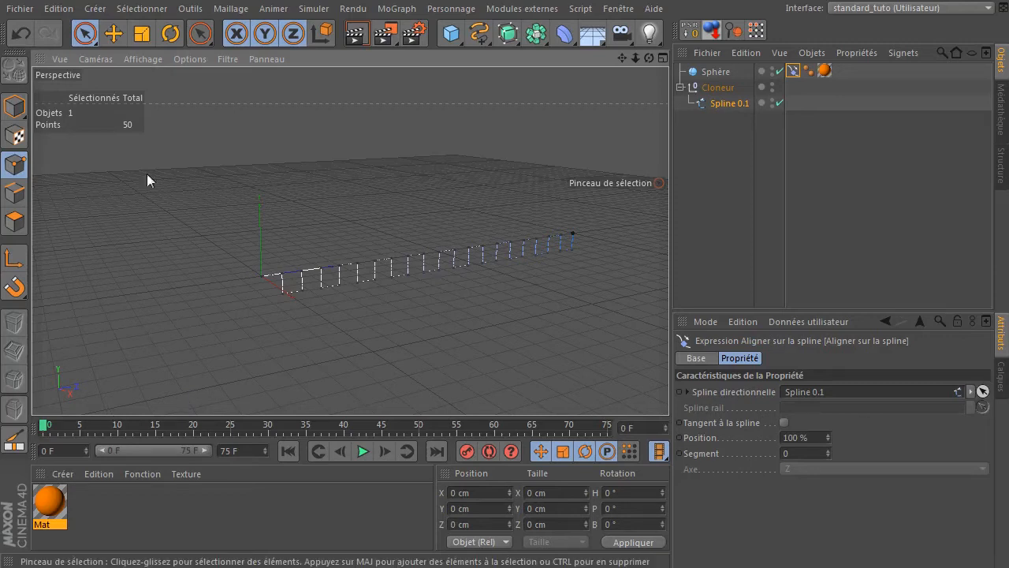
Switch to Model mode and clear the directional spline from the sphere's Align to Spline tag
click(14, 106)
drag(295, 298, 183, 254)
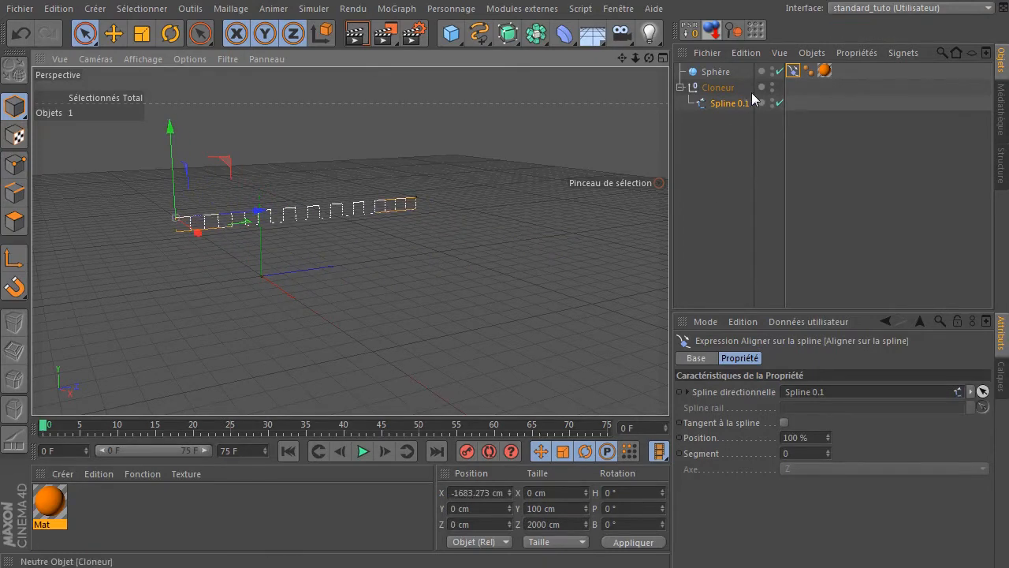
click(20, 33)
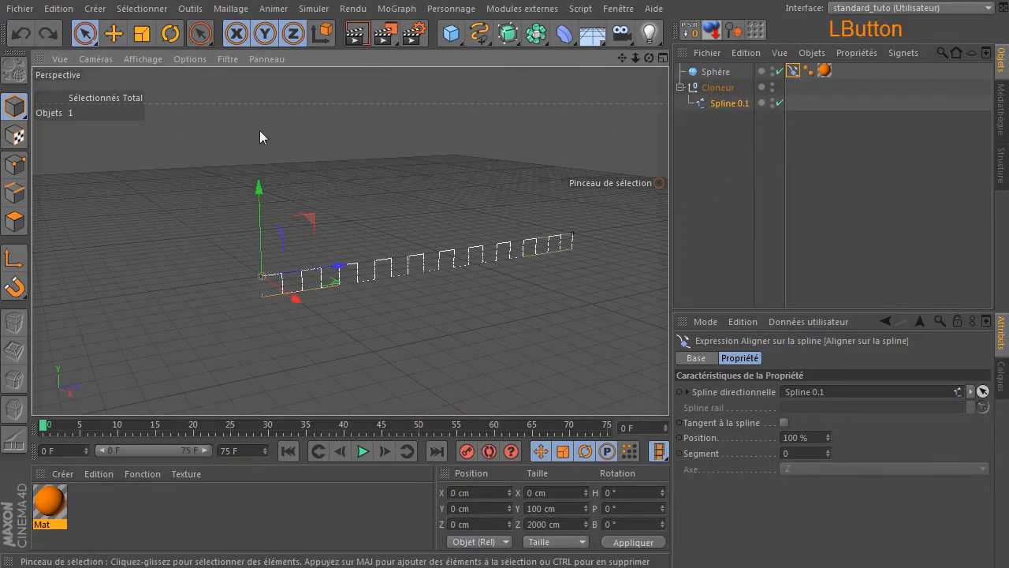
click(794, 71)
click(971, 392)
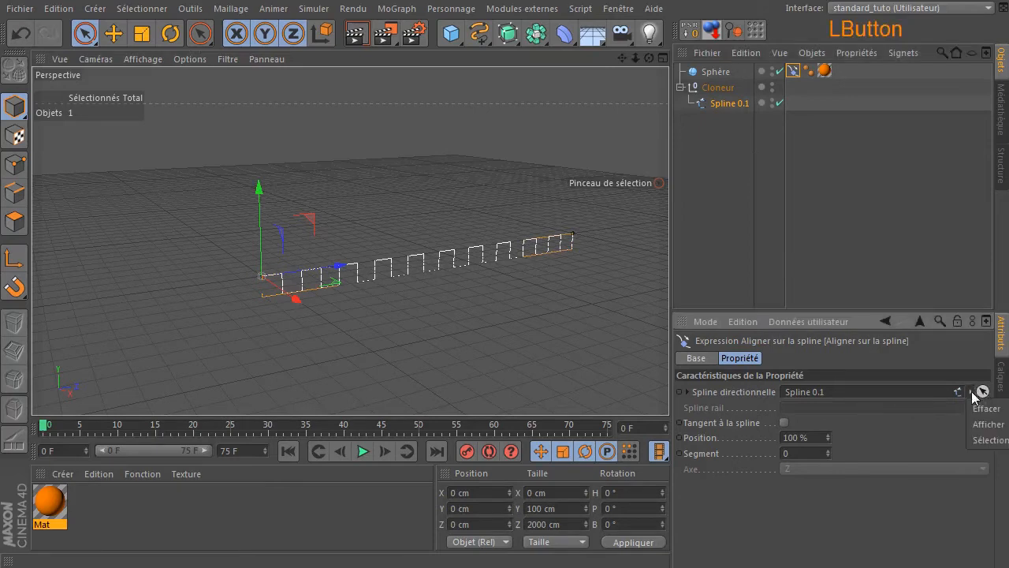
click(976, 409)
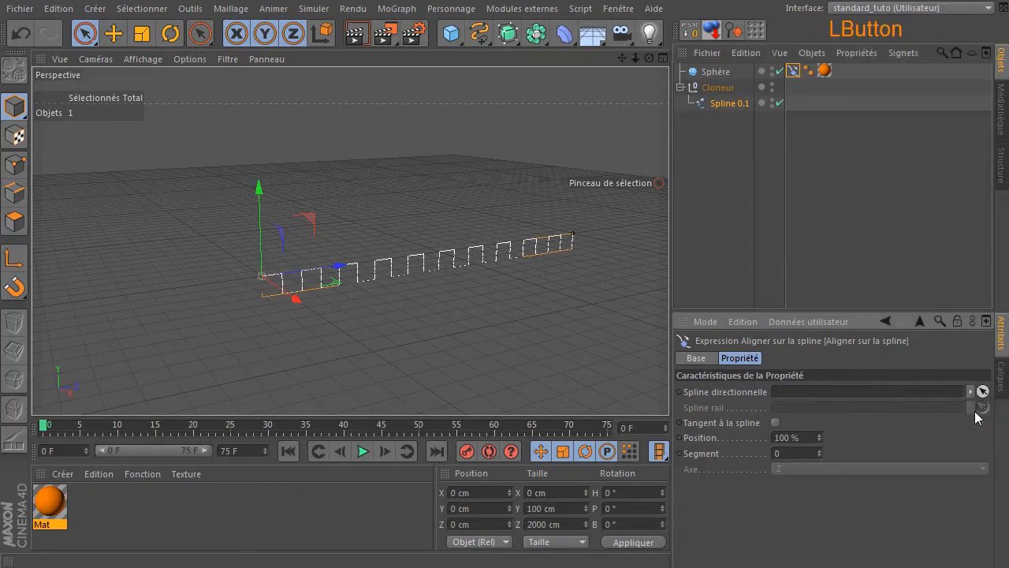
Move the Cloneur null with its spline along the negative X axis, away from the world origin
click(716, 88)
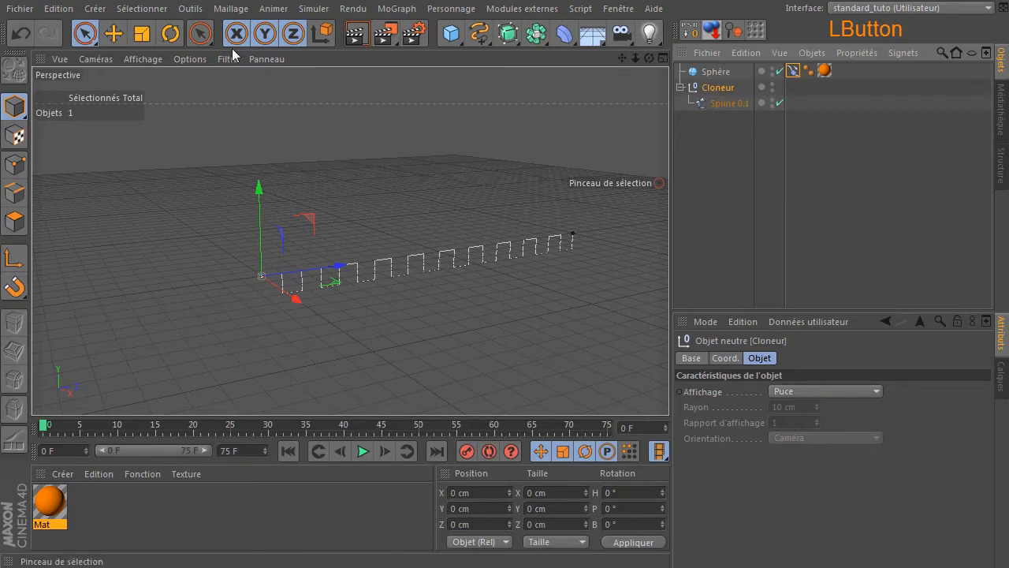
click(113, 33)
drag(293, 297, 171, 255)
Set the sphere's Z position to 0 cm, deselect it, and frame both the sphere and the crenellated spline
click(710, 72)
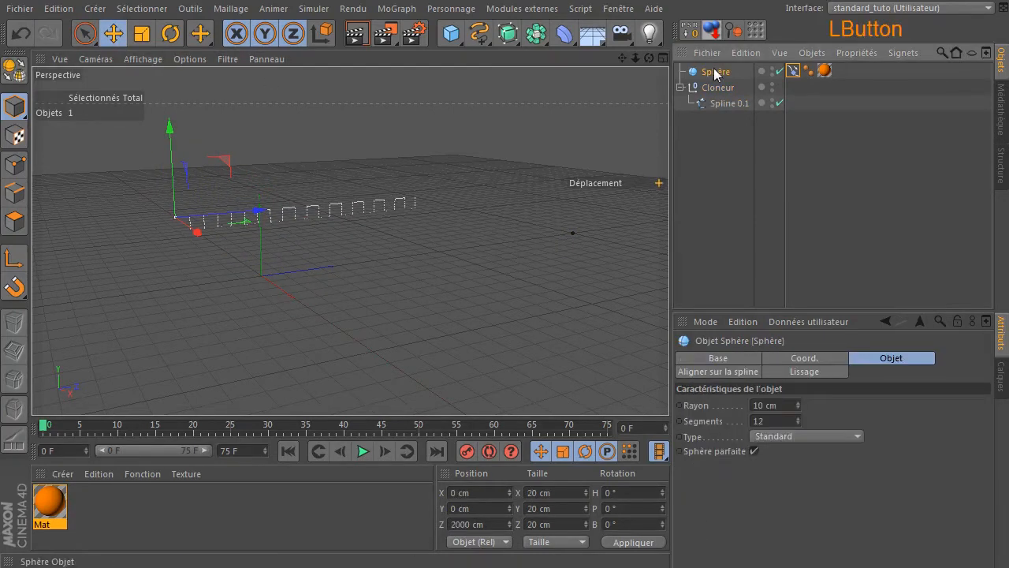
double_click(480, 524)
text(0)
key(Return)
click(490, 293)
scroll(383, 295, up, 3)
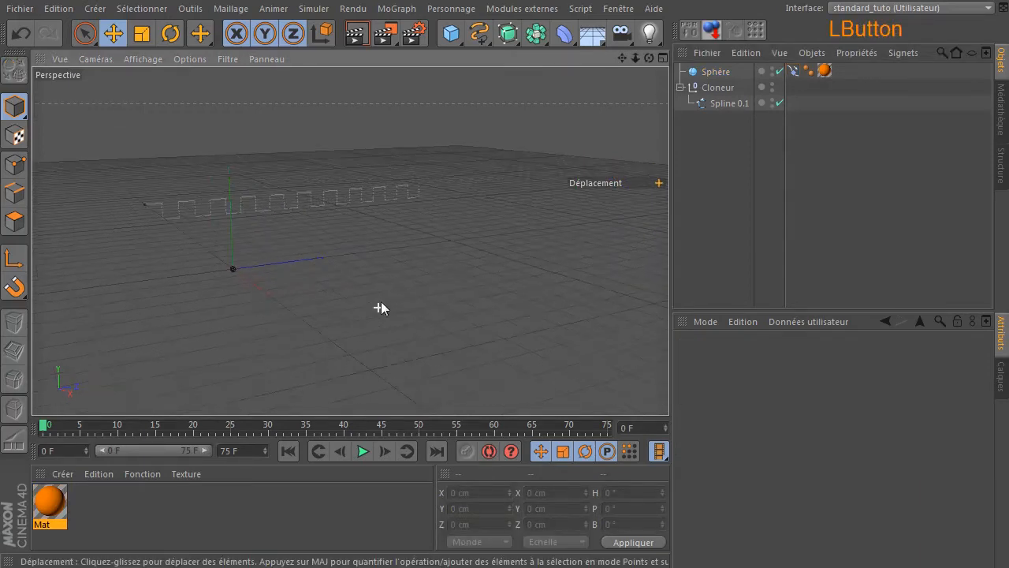
drag(622, 59, 688, 110)
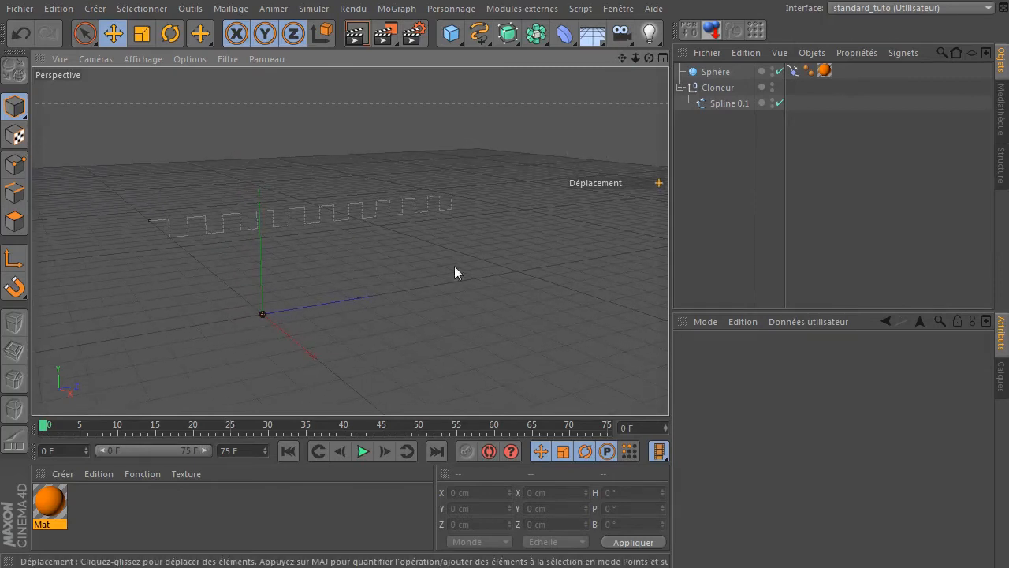
Switch to the browser to view the YouTube channel's "ambiance" tutorial results, and return to Cinema 4D
click(272, 566)
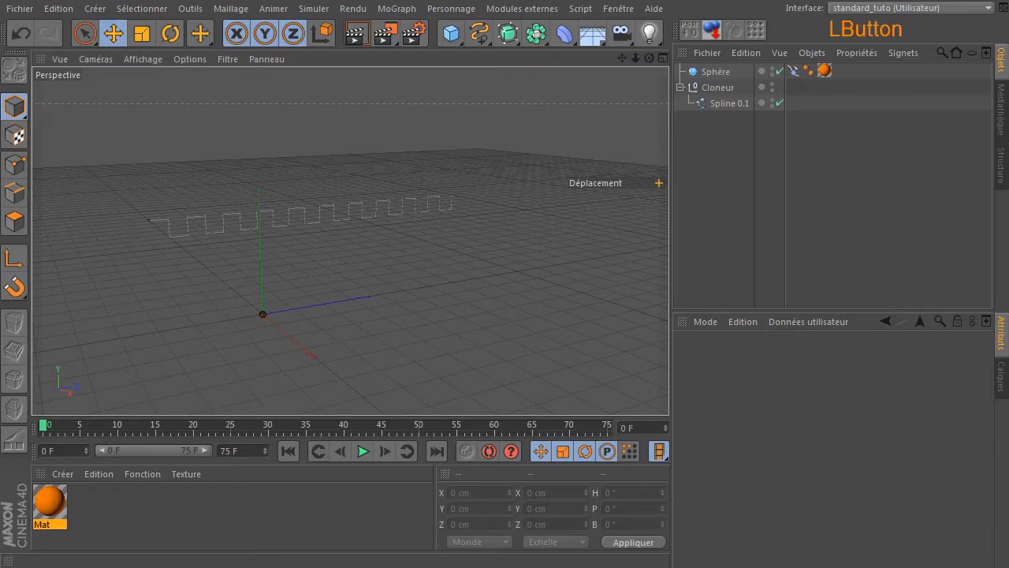
drag(1008, 62, 730, 40)
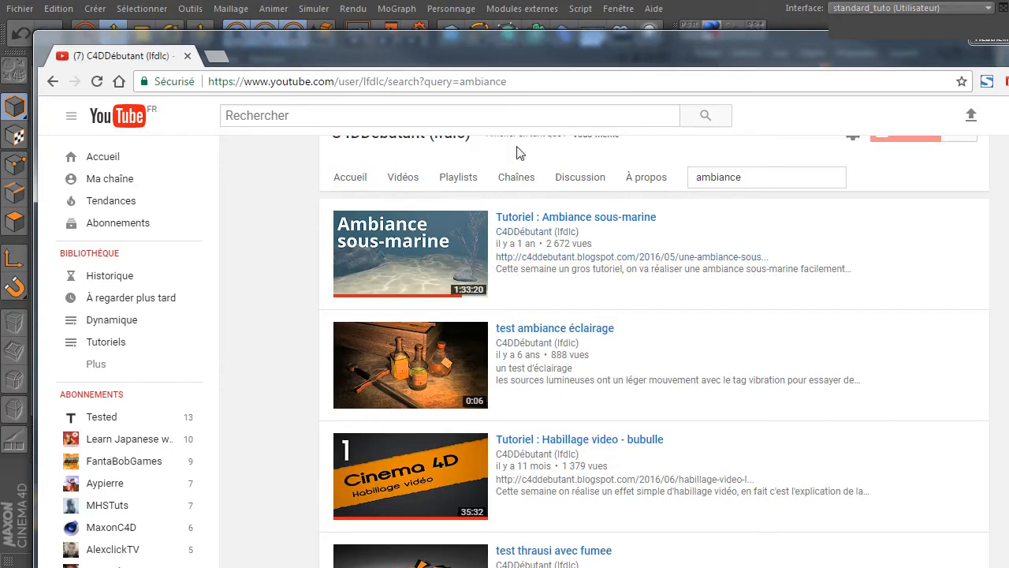
click(459, 44)
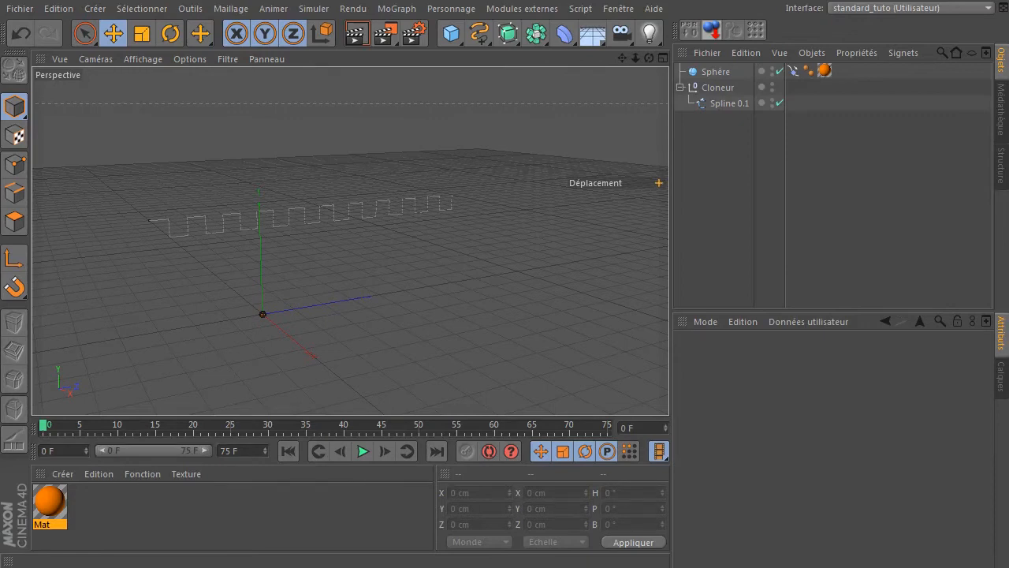
click(659, 183)
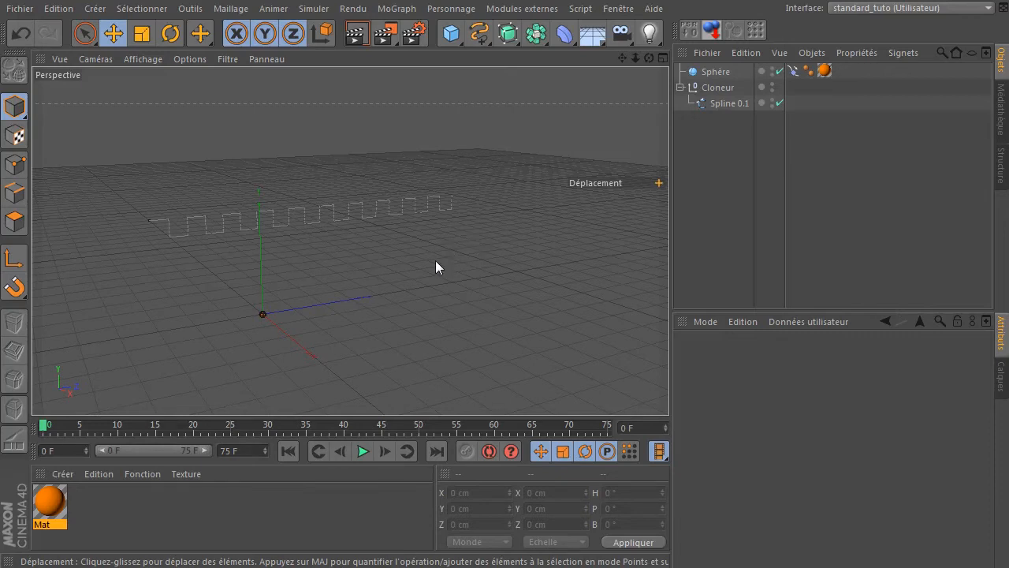
Add a MoSpline object, enlarge the space for its attributes, and open its generation mode choices
click(396, 9)
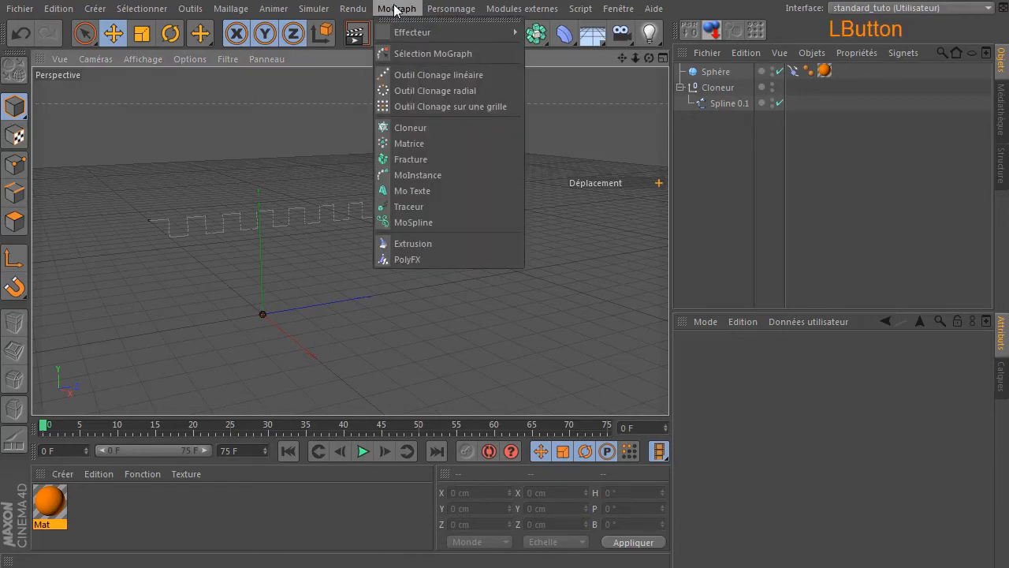
click(414, 221)
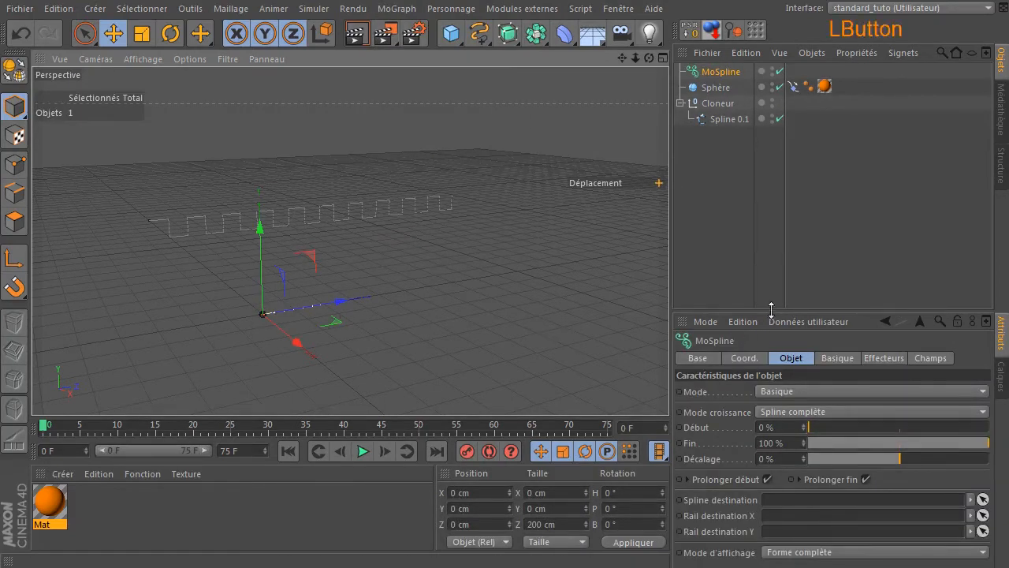
drag(770, 311, 771, 169)
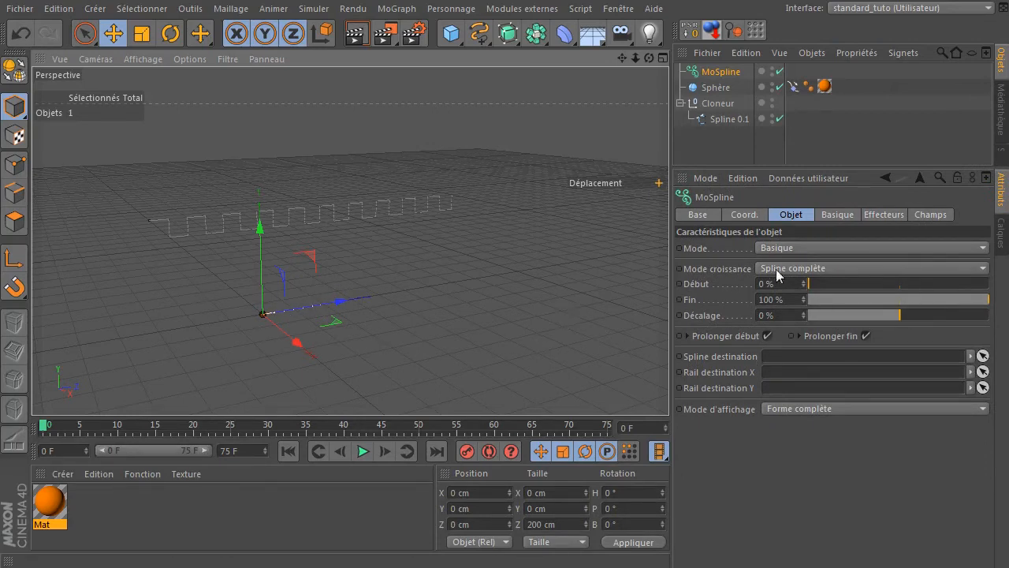
click(813, 249)
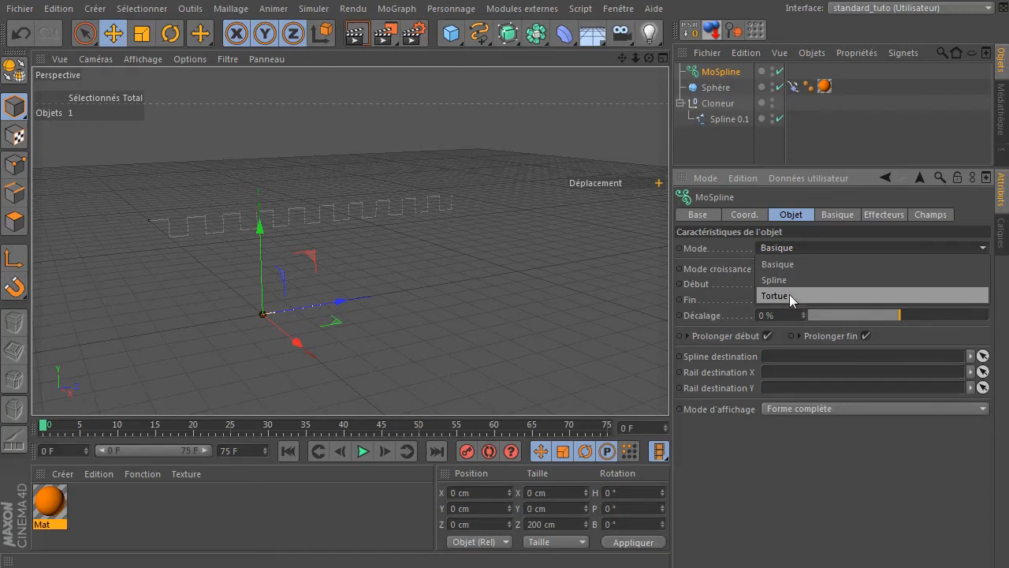
Set the MoSpline's mode to Tortue and hide the Sphère in both the viewport and the render
click(788, 295)
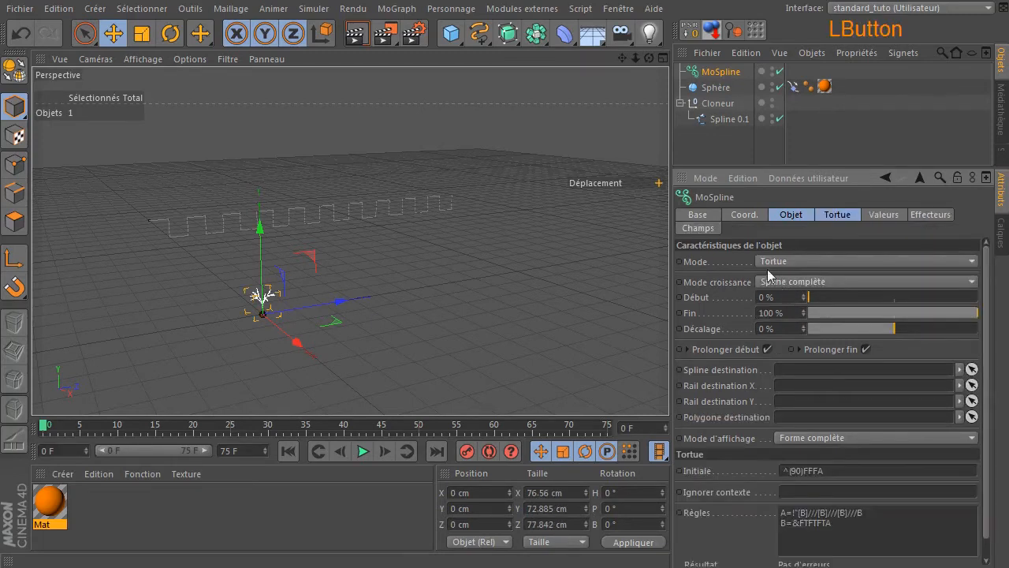
scroll(241, 318, up, 6)
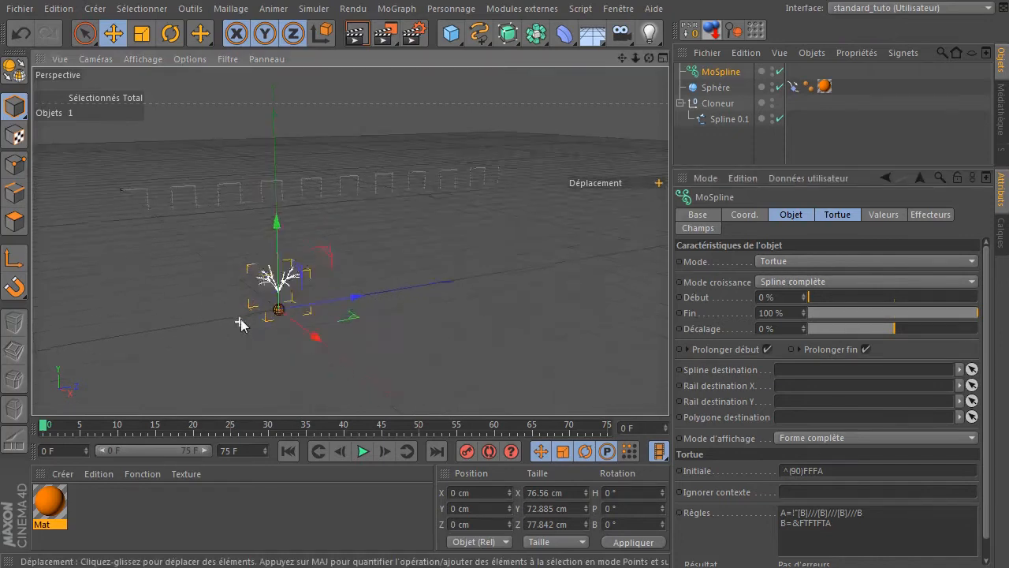
click(772, 84)
click(773, 100)
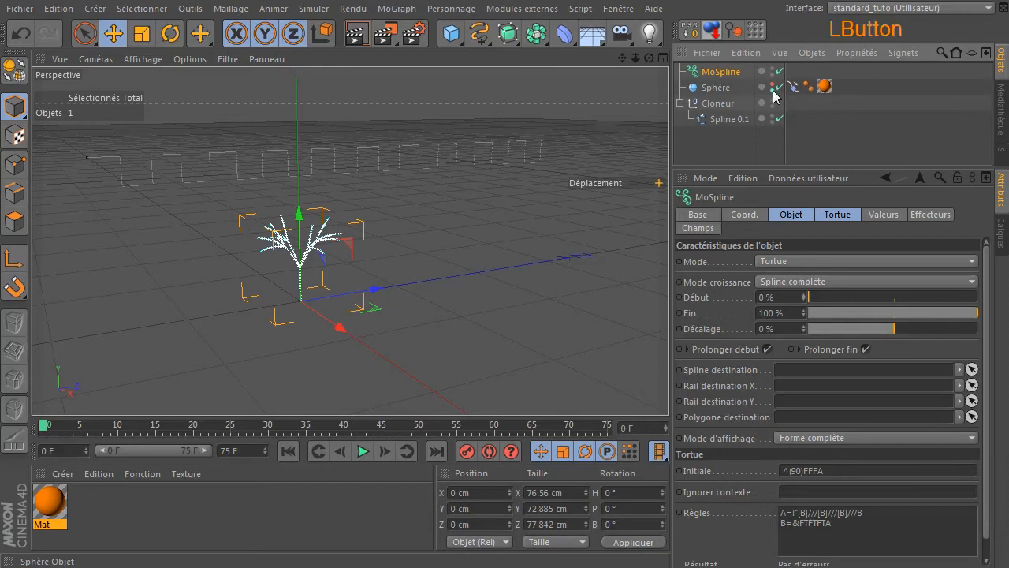
click(721, 148)
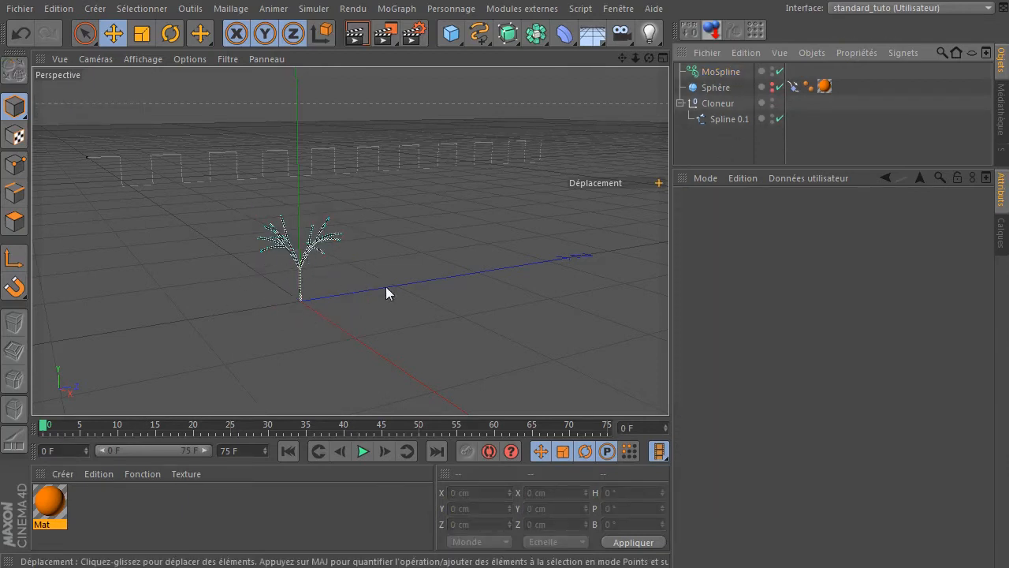
drag(648, 58, 379, 282)
scroll(378, 274, down, 8)
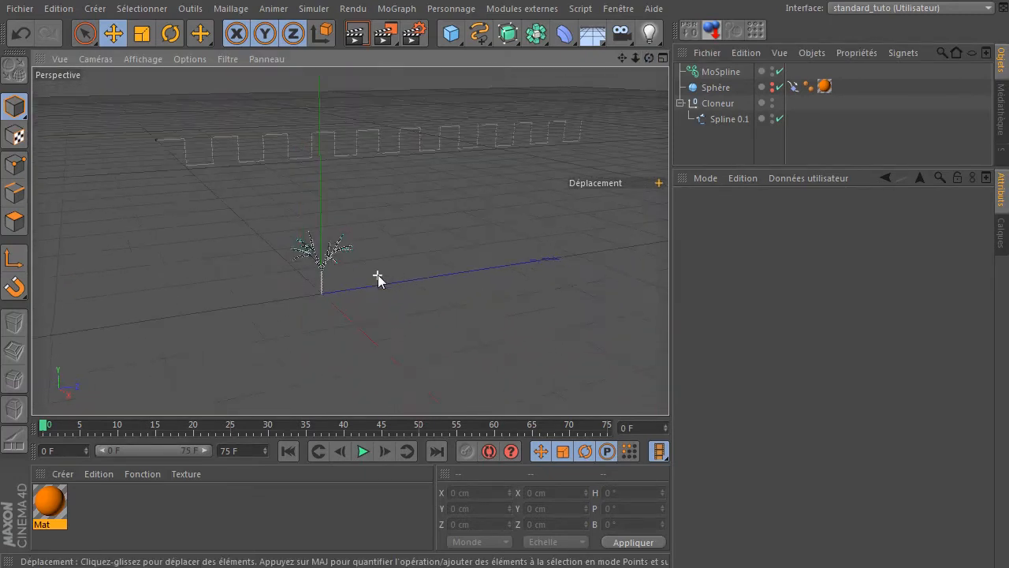
scroll(415, 282, up, 3)
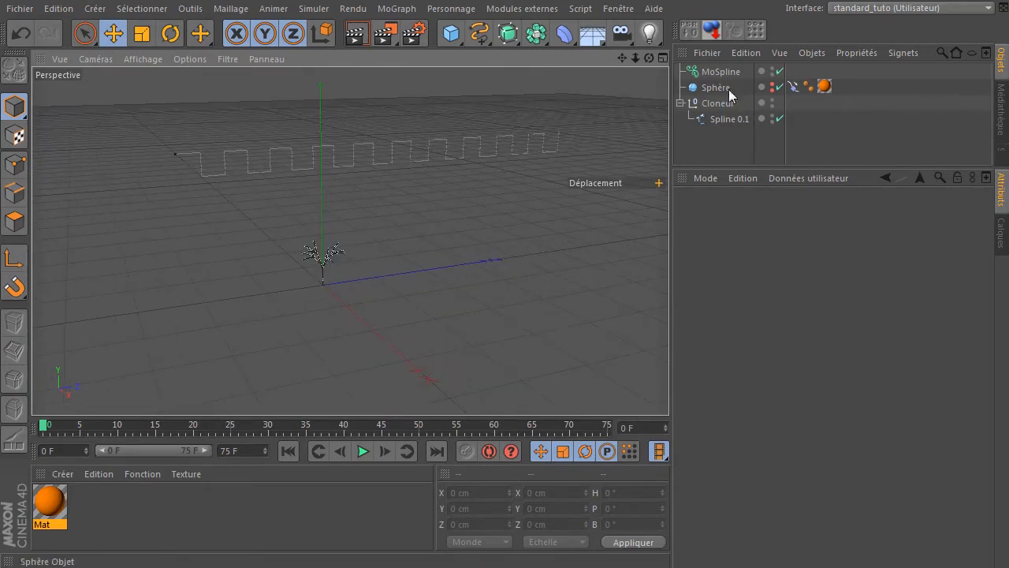
Clear the MoSpline's default turtle Initiale string and all of its Règles
click(719, 72)
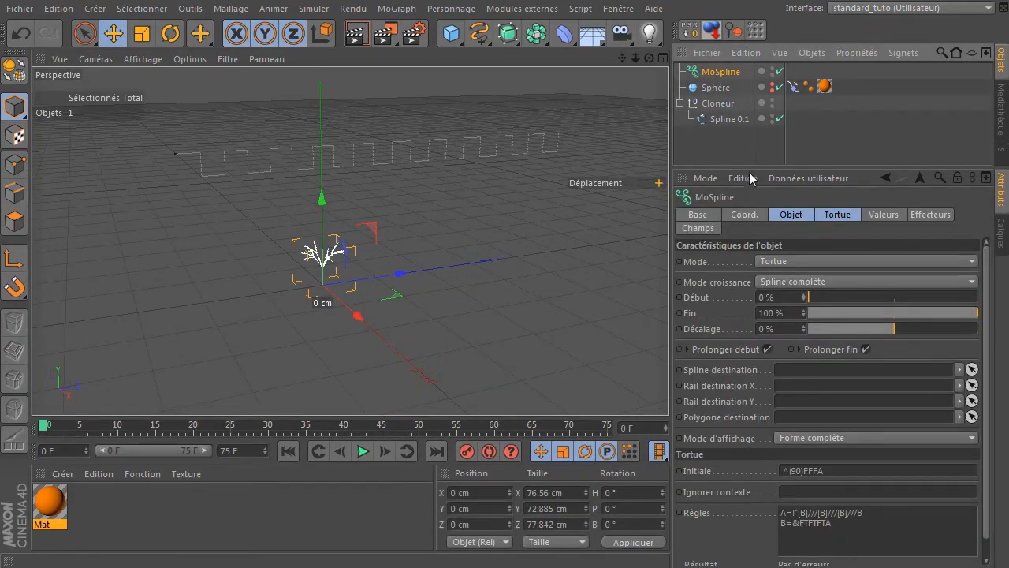
drag(750, 170, 751, 137)
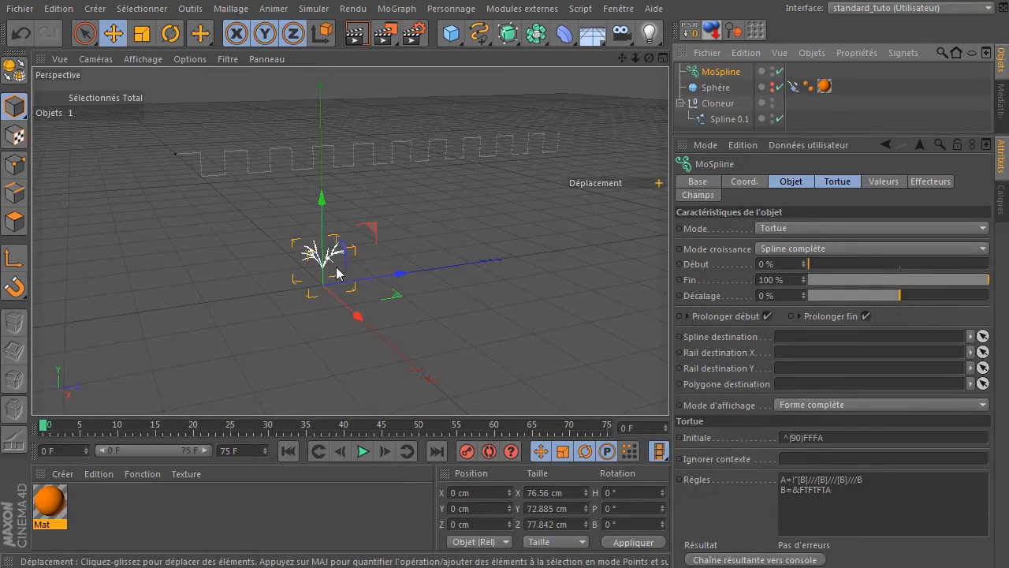
click(827, 182)
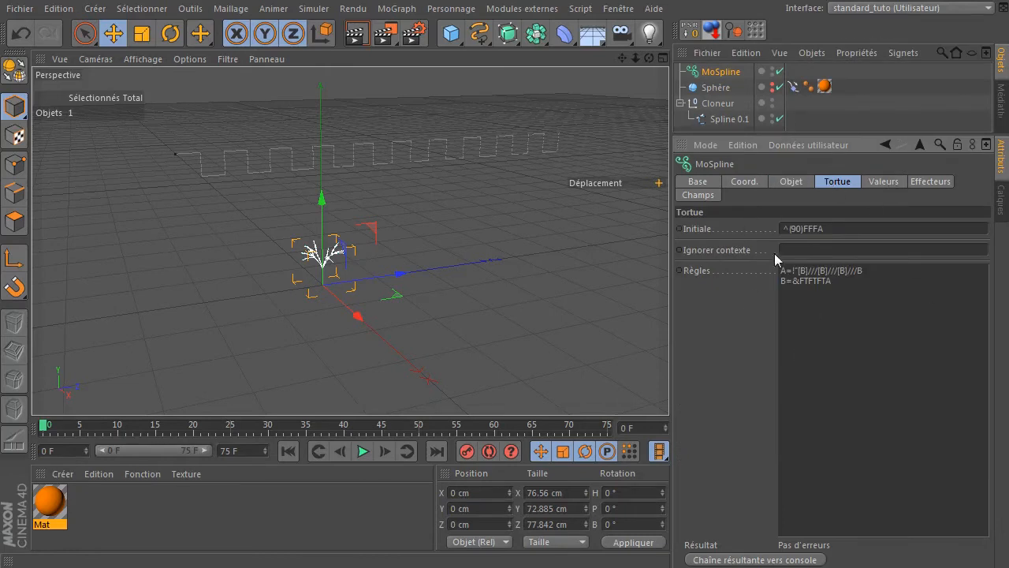
click(868, 227)
drag(831, 281, 745, 271)
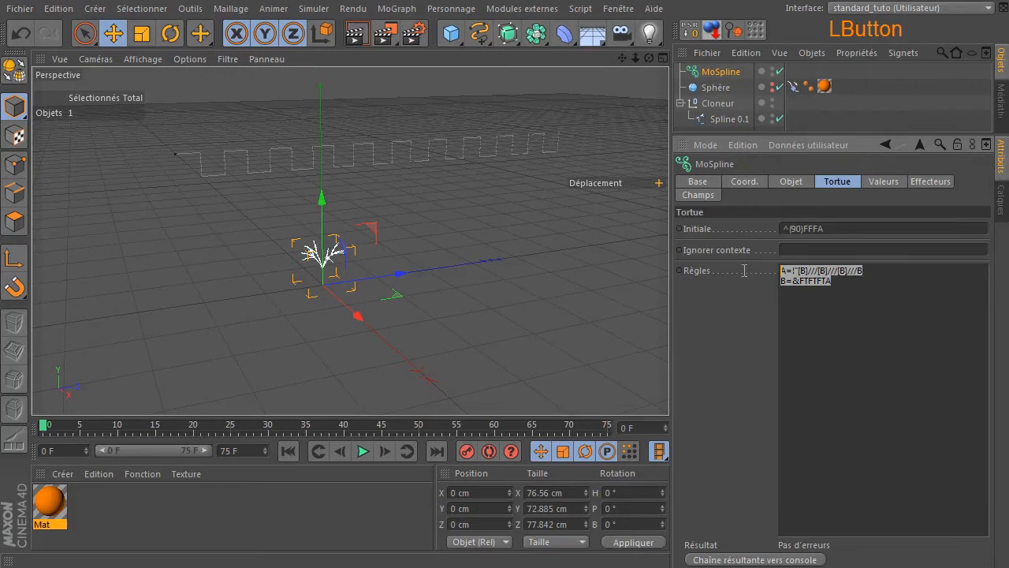
click(879, 313)
click(849, 227)
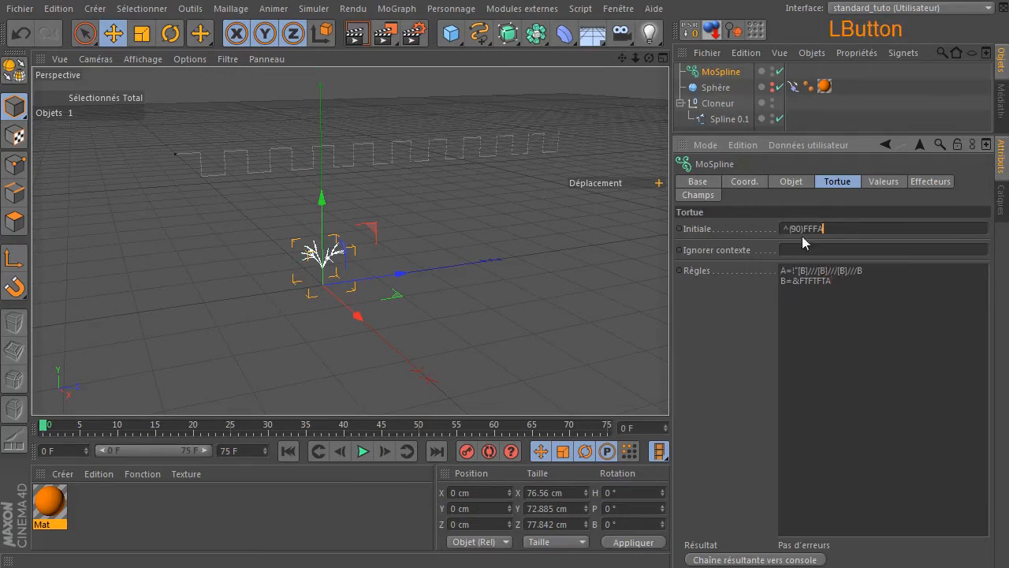
click(830, 319)
key(Delete)
double_click(847, 228)
key(Delete)
click(903, 343)
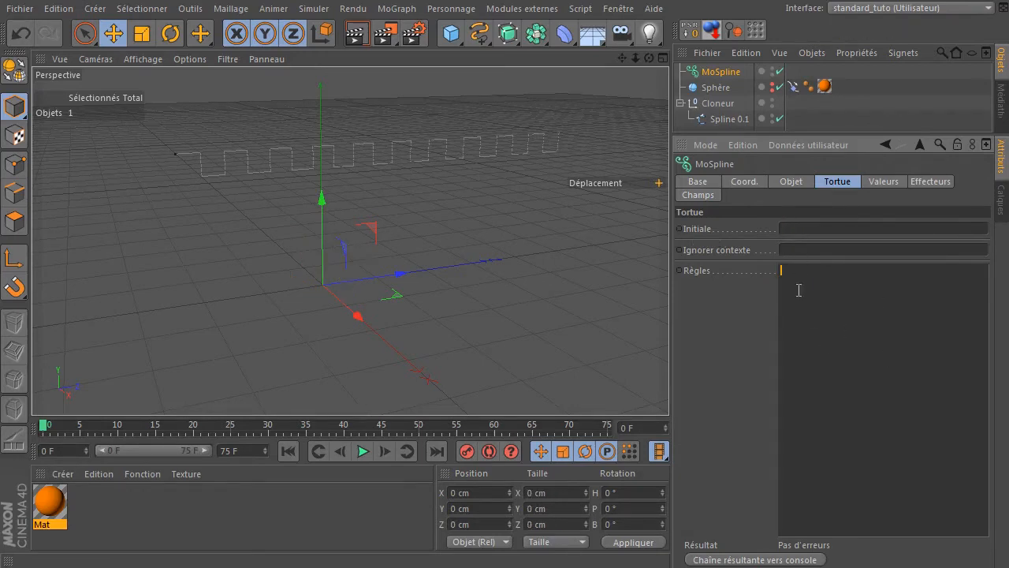
Set the MoSpline's default movement (Mouvement par défaut) to 100 cm
click(886, 182)
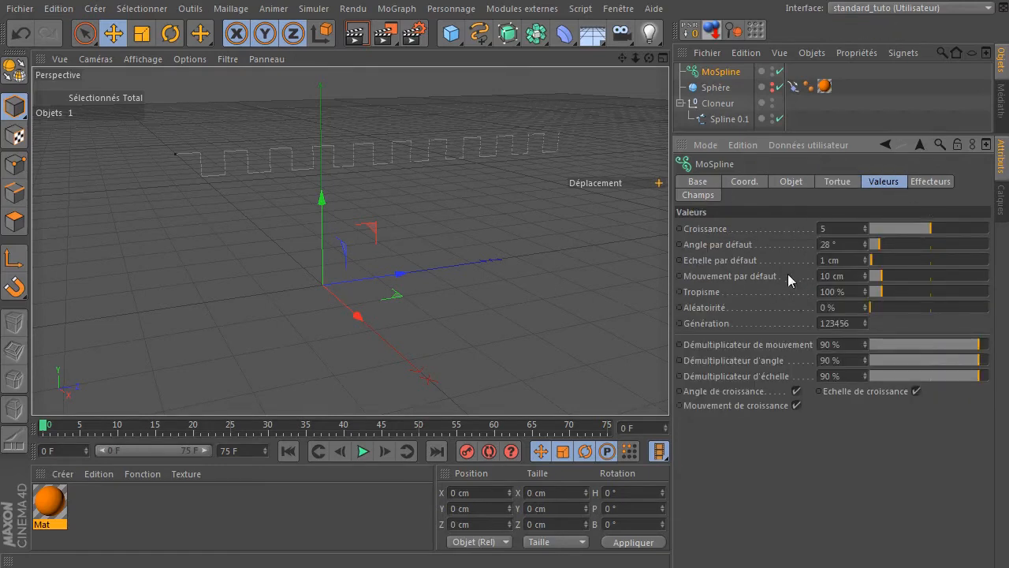
click(855, 274)
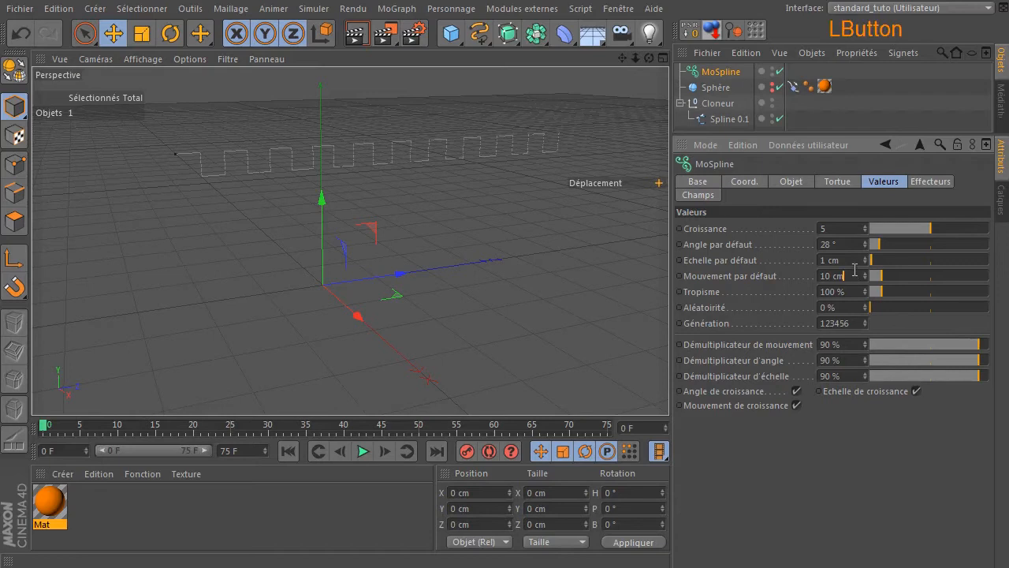
text(100)
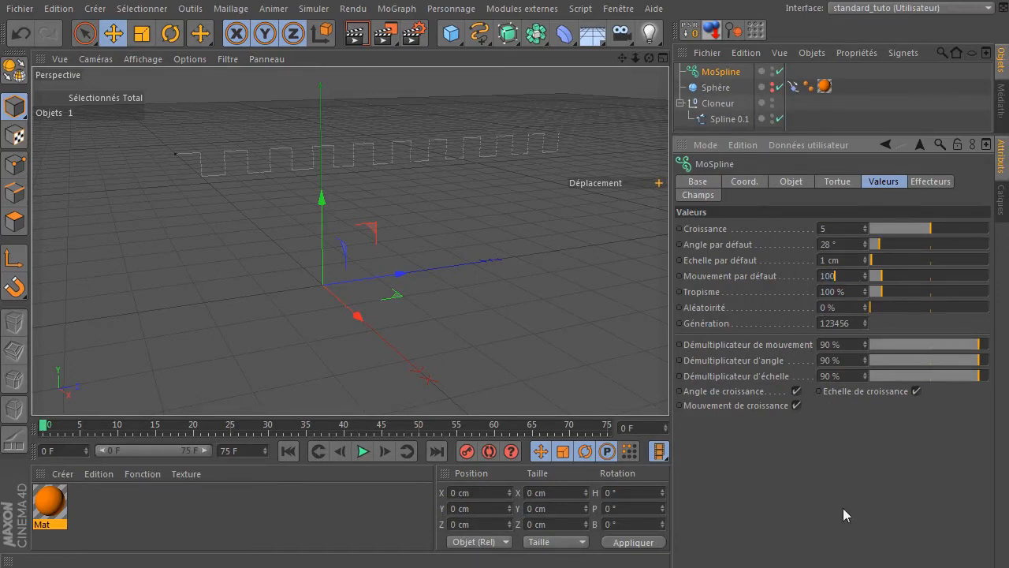
key(Return)
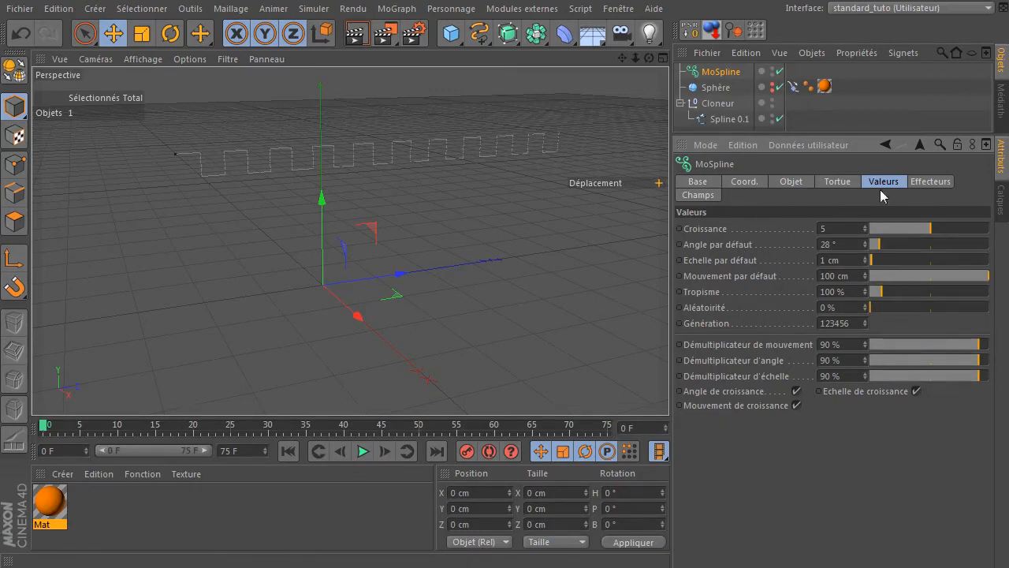
Enter F as the MoSpline's Initiale turtle string to draw one forward segment
click(832, 180)
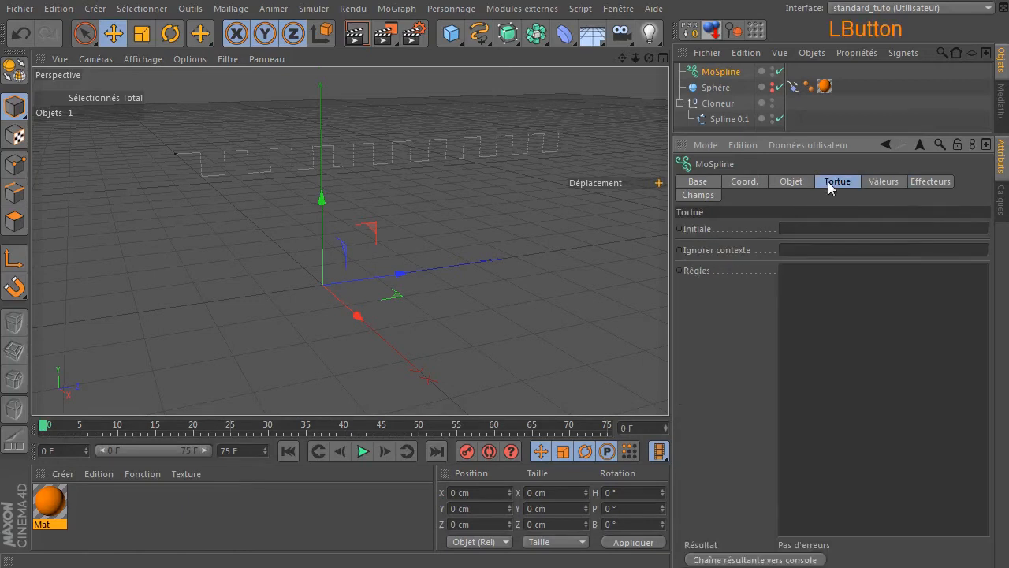
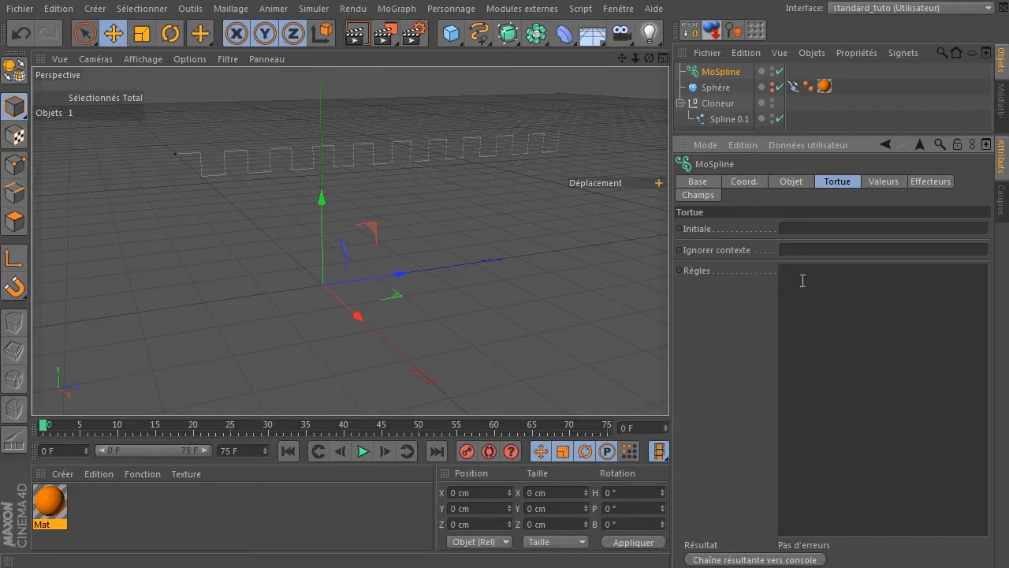
click(816, 225)
text(F)
click(871, 417)
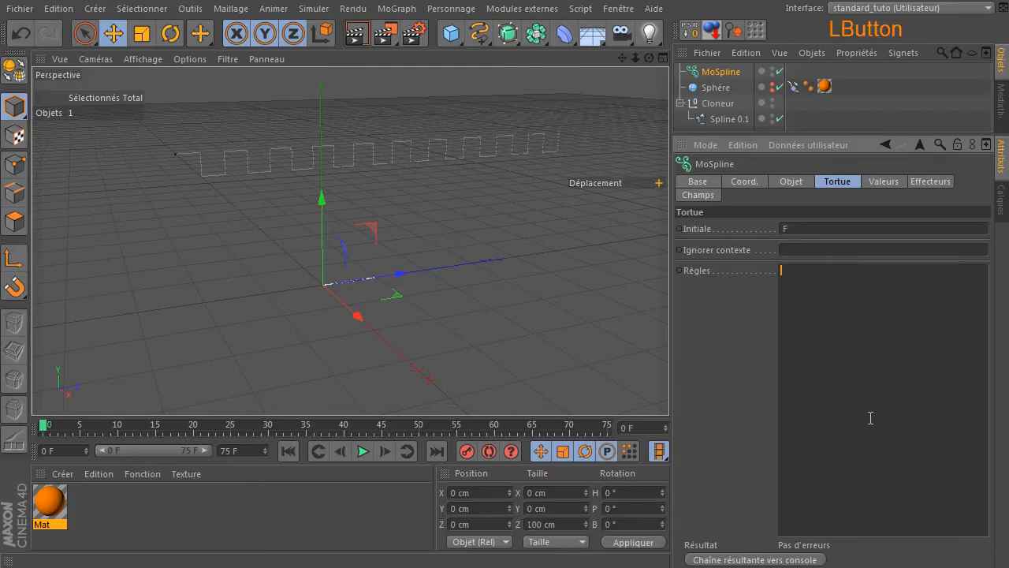
click(456, 326)
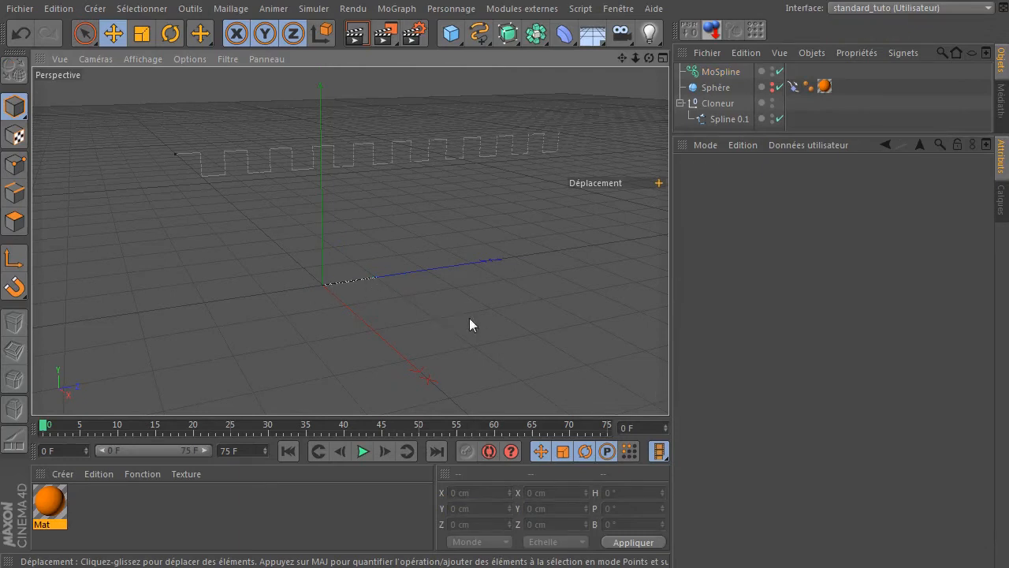
scroll(338, 290, up, 6)
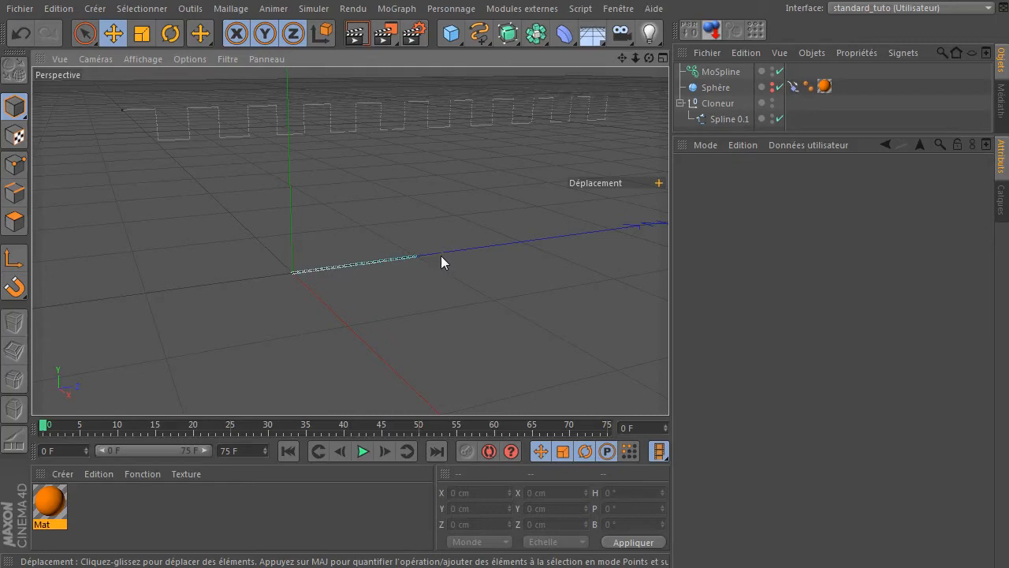
Change the MoSpline's display mode (Mode d'affichage) to Ligne
click(716, 72)
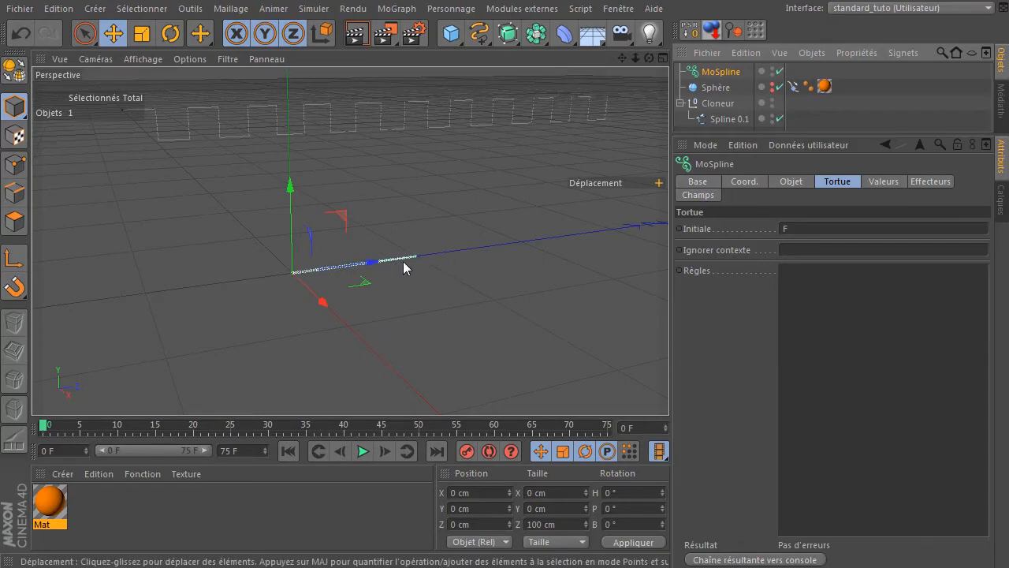
scroll(390, 291, up, 4)
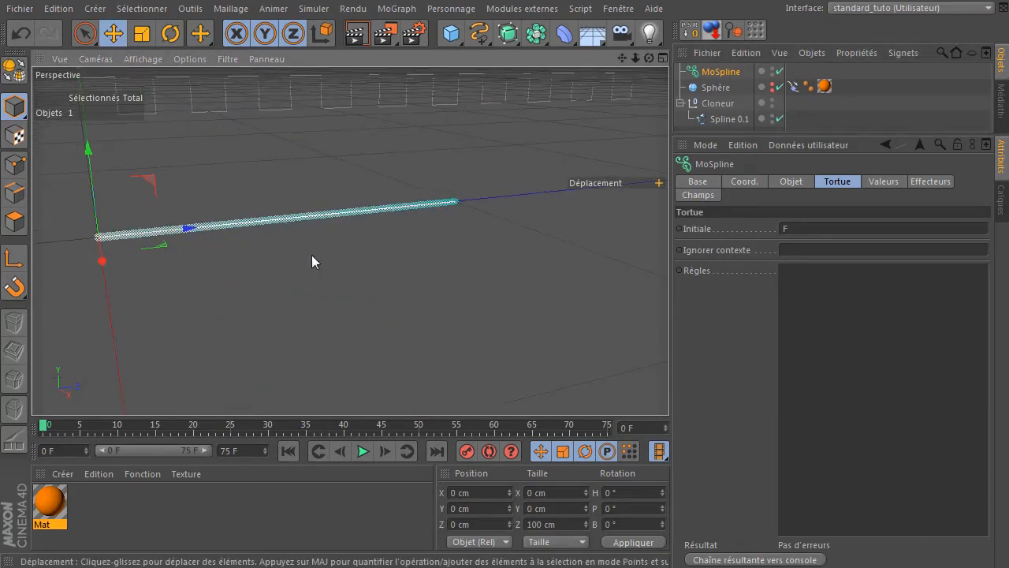
scroll(312, 255, down, 1)
click(788, 182)
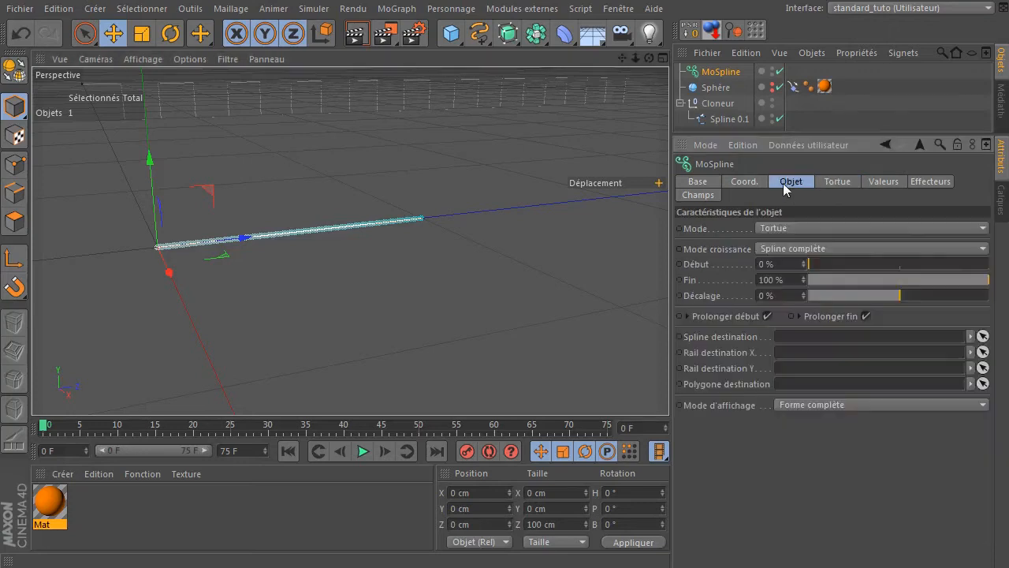
click(829, 406)
click(830, 424)
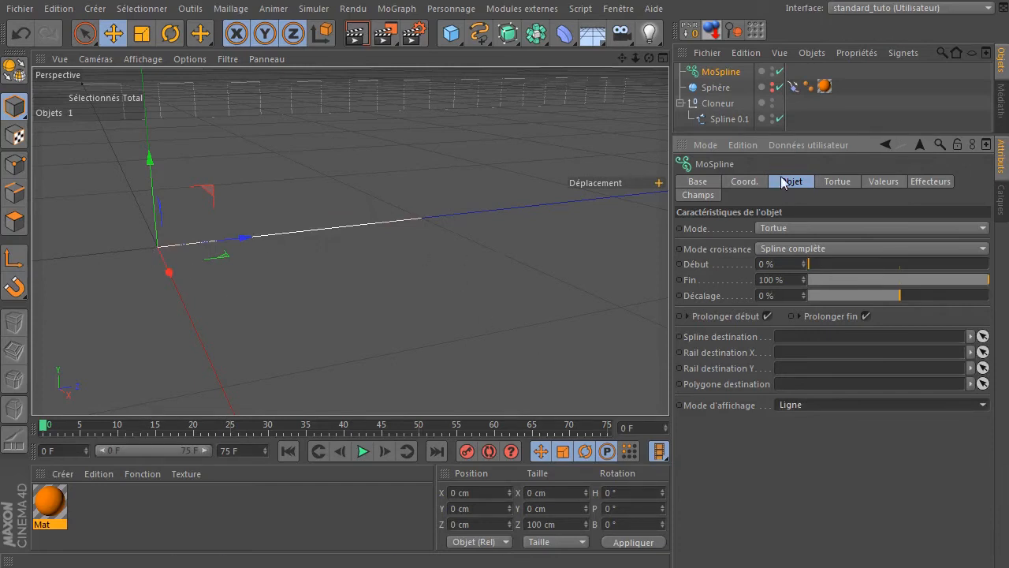
Extend the MoSpline's Initiale turtle string to F^F to add a second segment pitched upward
click(837, 182)
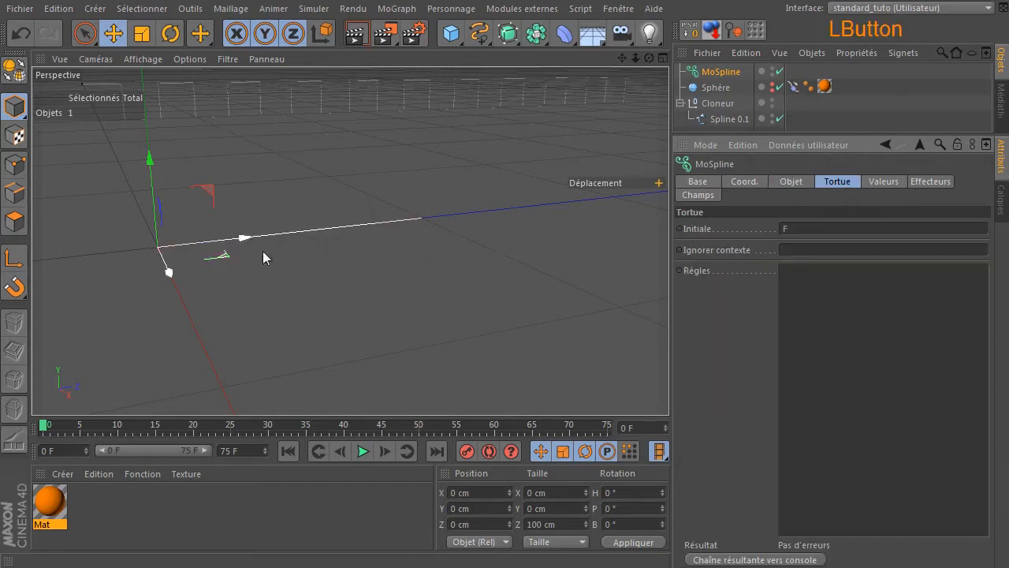
alt+middle_drag(327, 211, 364, 328)
scroll(369, 326, down, 6)
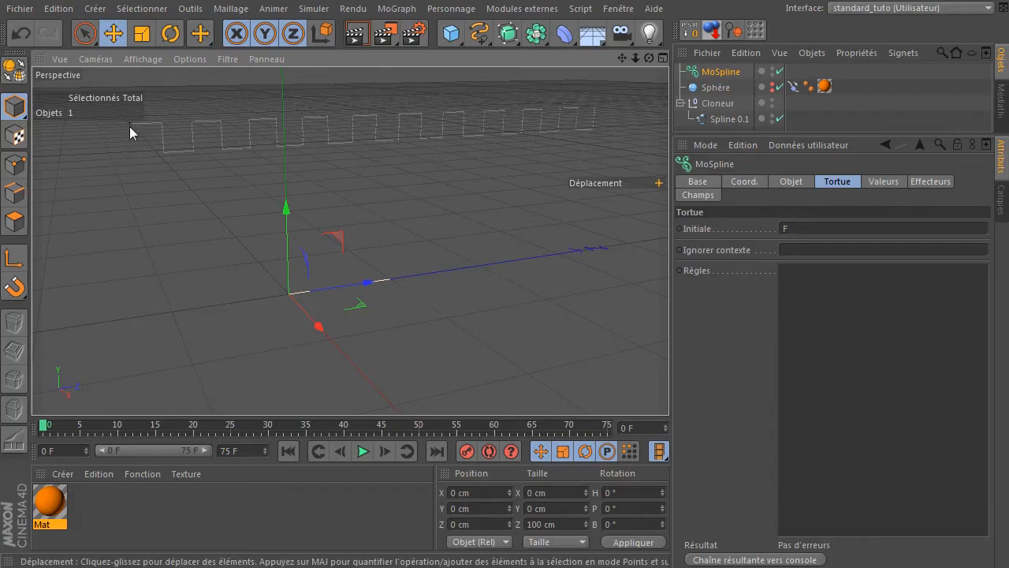
drag(622, 58, 350, 242)
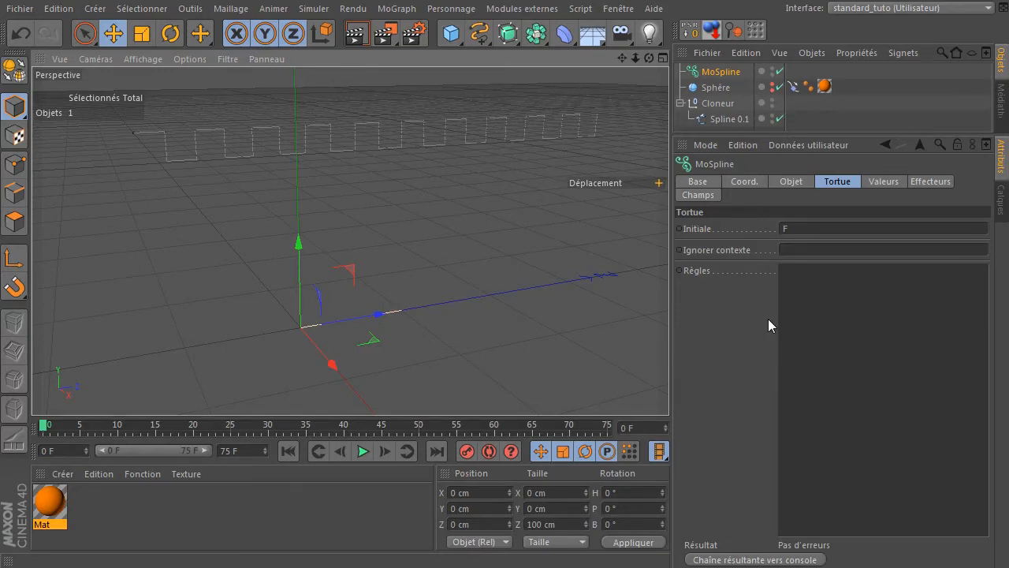
click(825, 227)
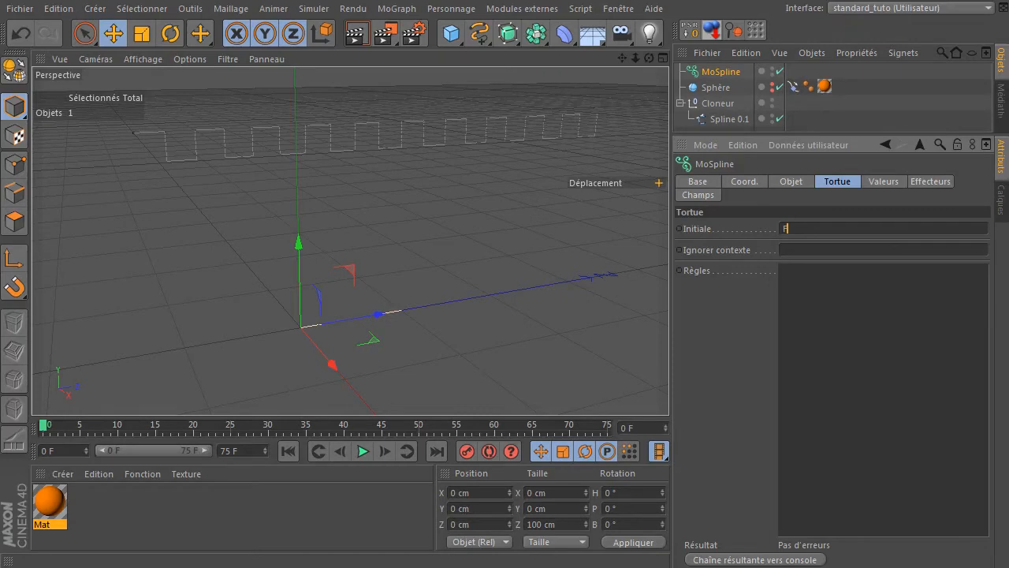
text(^)
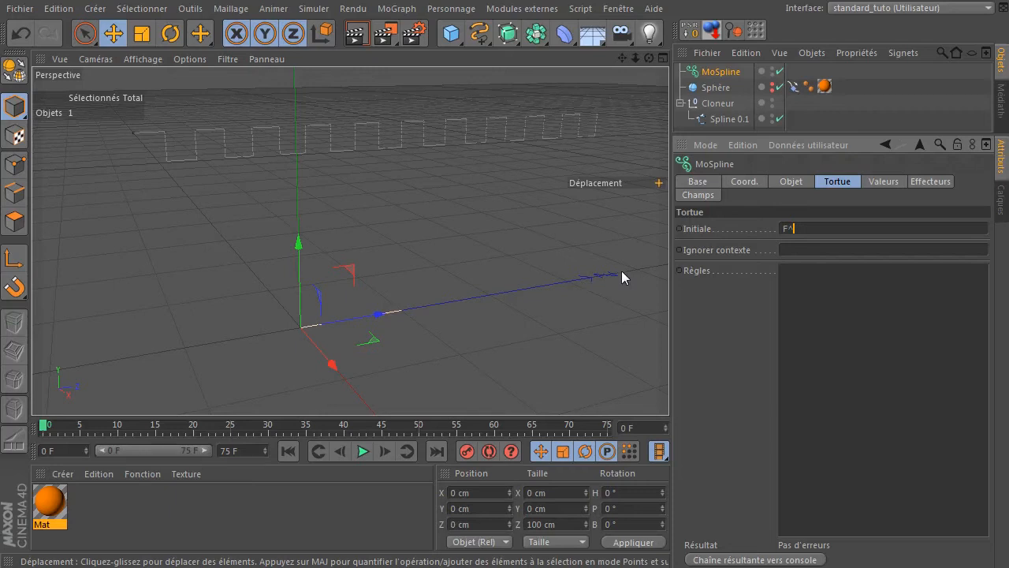
key(shift)
text(F)
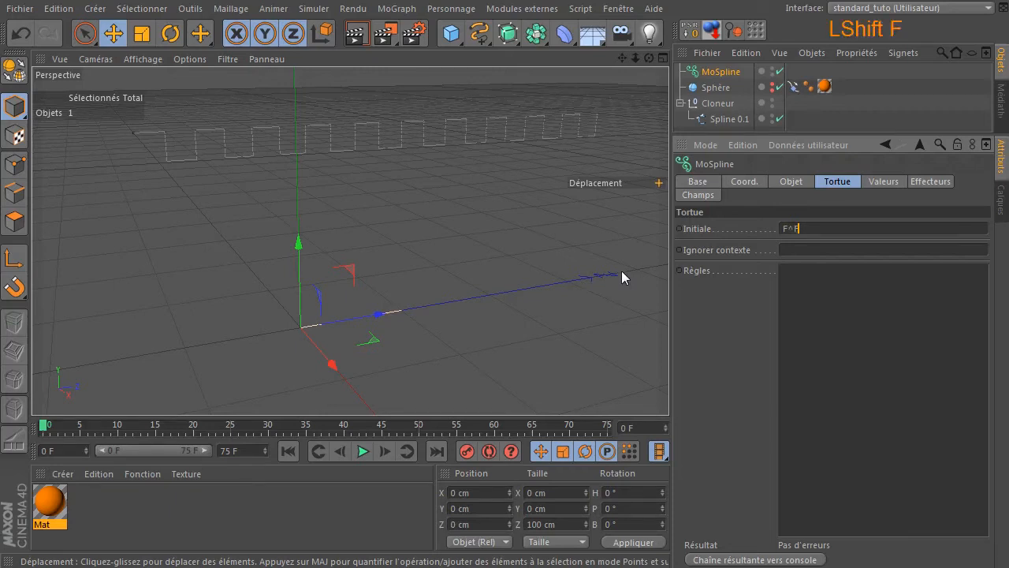
click(516, 245)
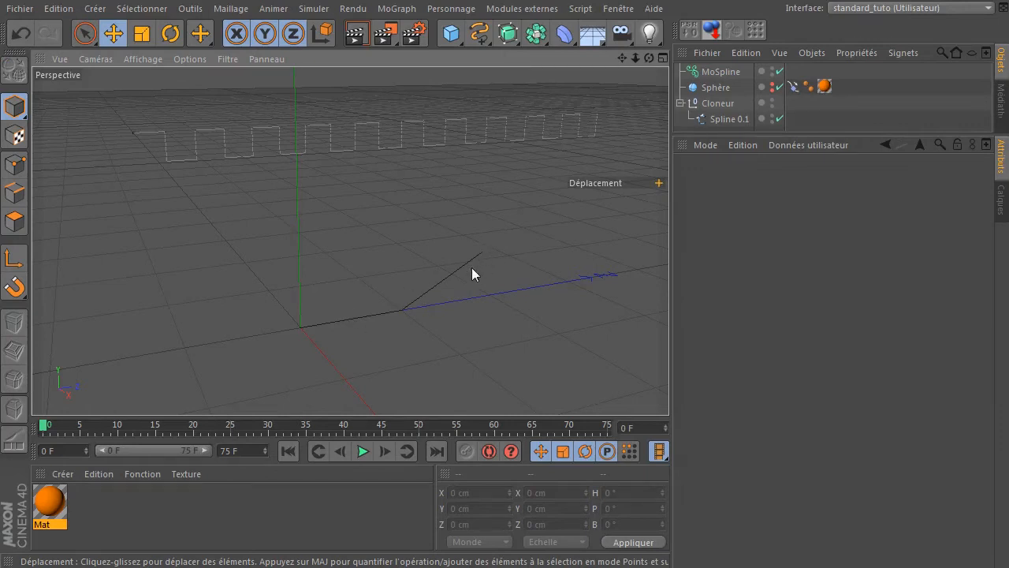
Change the MoSpline's Initiale turtle string to F^(-90)F so the second segment turns straight down
click(721, 71)
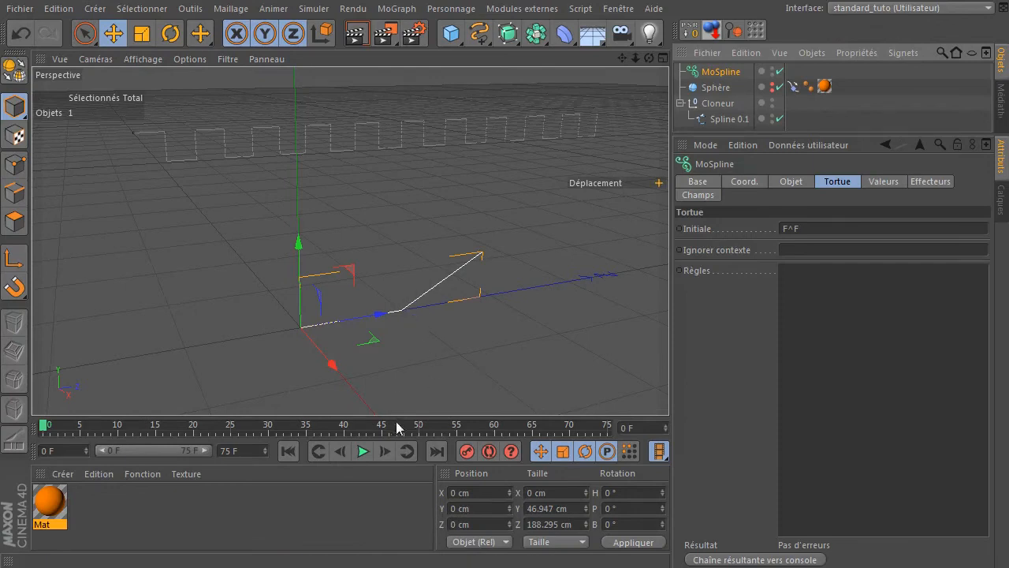
click(829, 229)
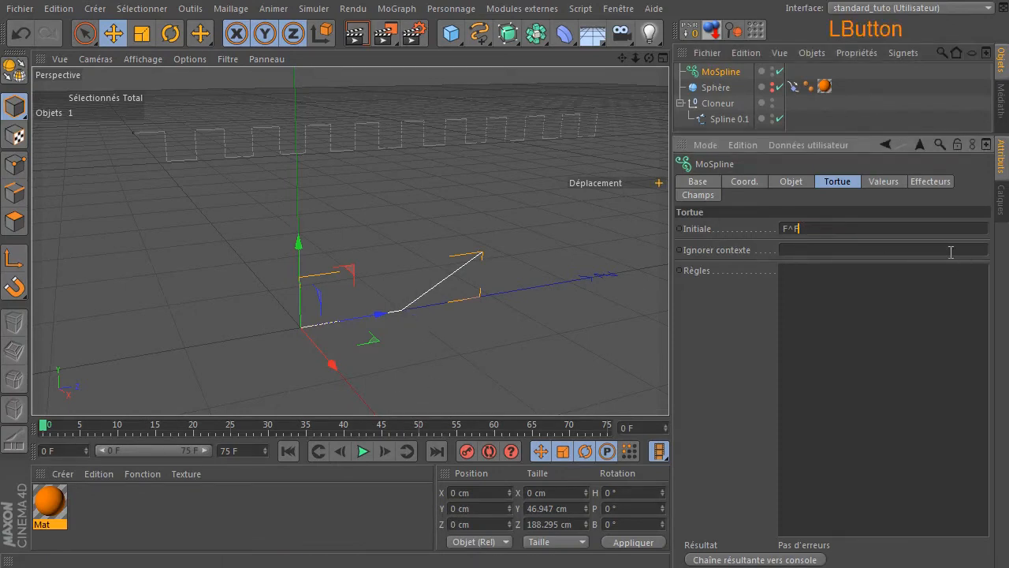
key(BackSpace)
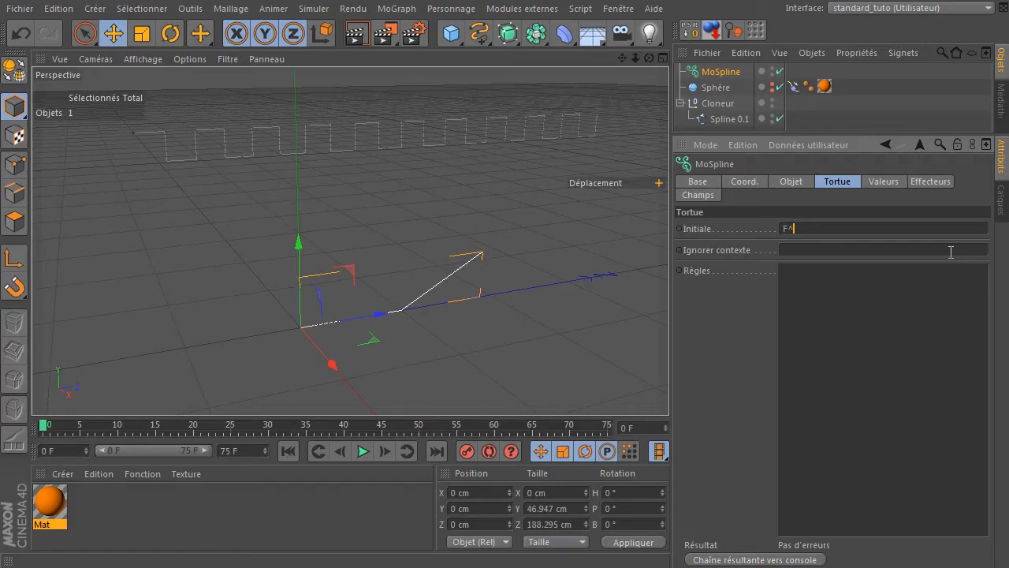
text((-90)
key(Left)
key(Left)
key(Left)
key(Left)
key(Delete)
key(End)
text()F)
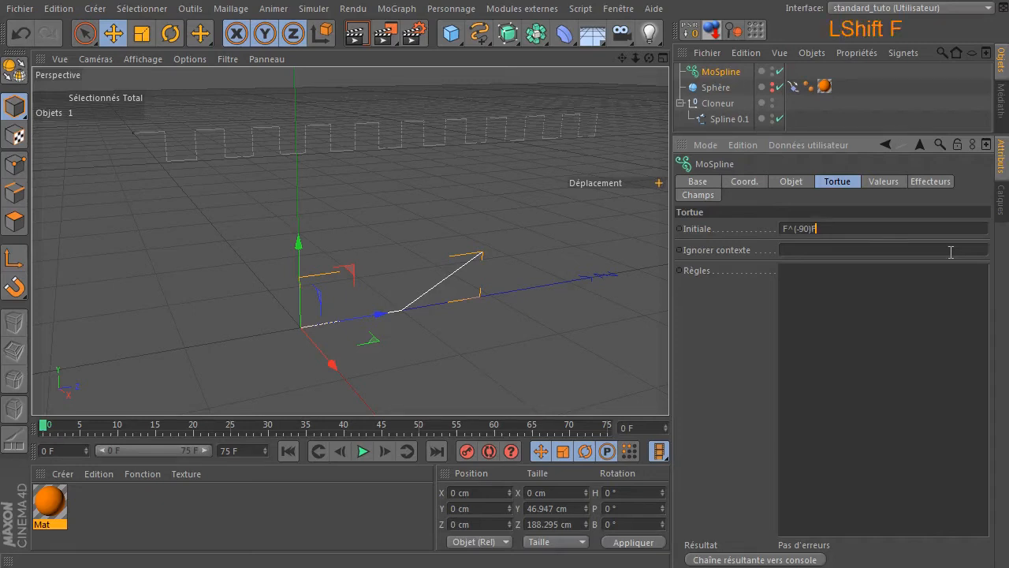
click(555, 259)
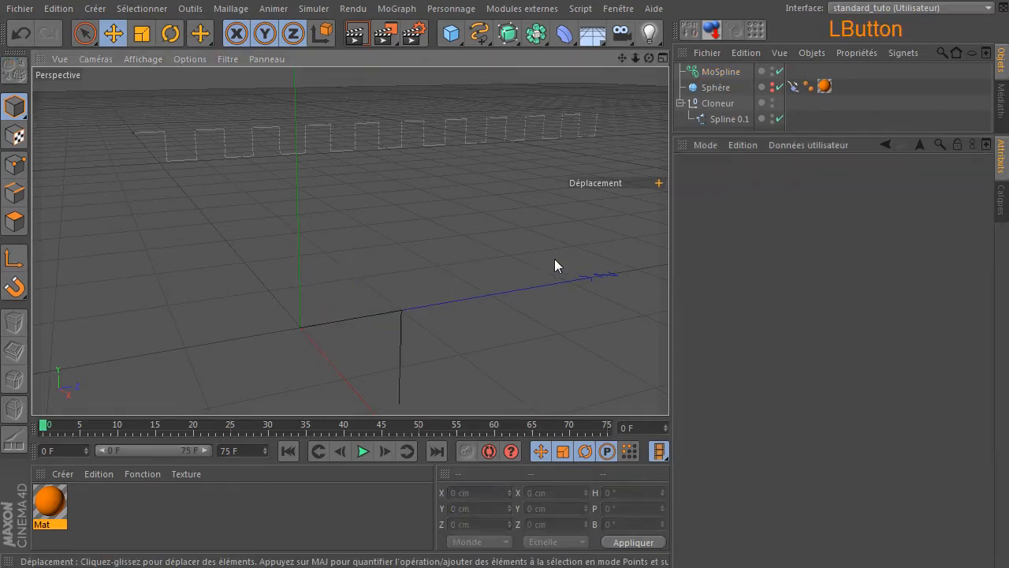
Shorten the MoSpline's Initiale string to FA, using A as a placeholder after the first forward segment
click(706, 72)
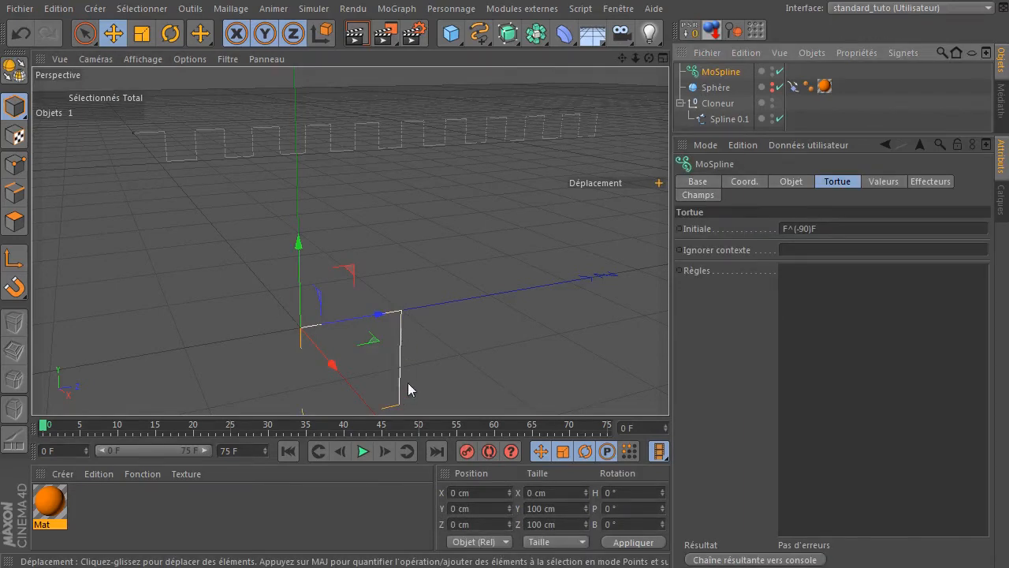
drag(622, 58, 572, 28)
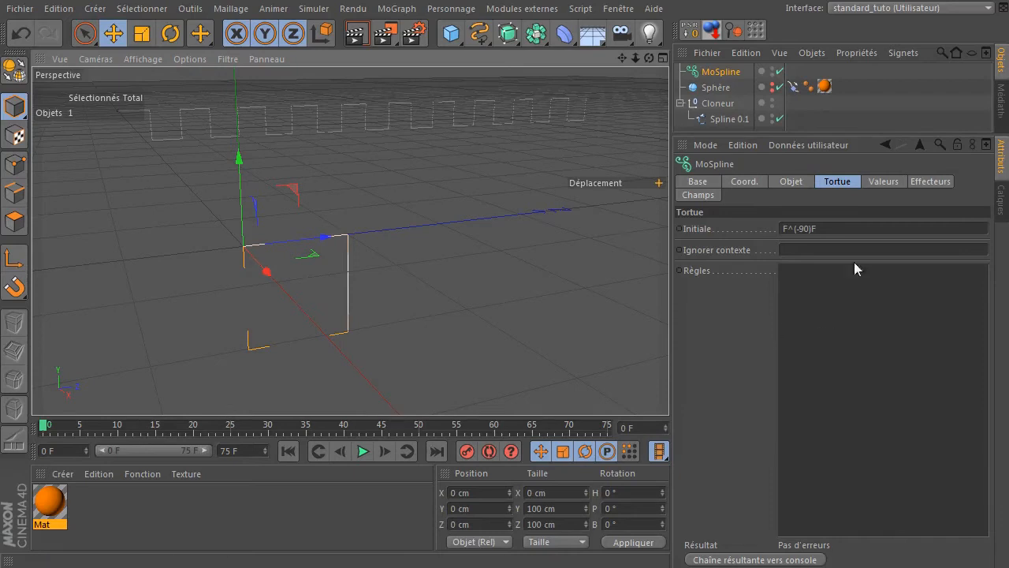
click(857, 226)
click(868, 227)
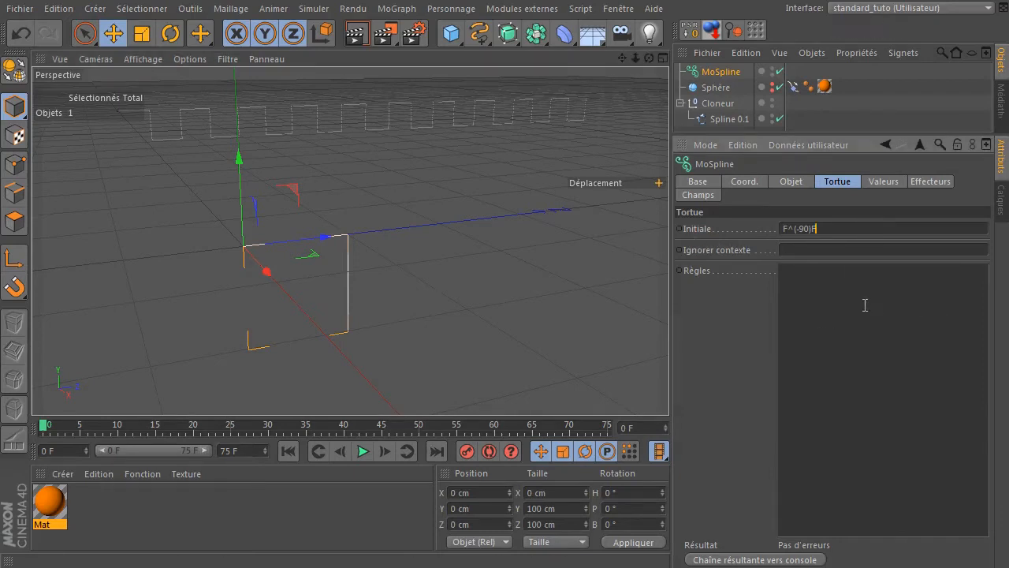
key(BackSpace)
key(BackSpace)
key(BackSpace)
key(BackSpace)
key(BackSpace)
key(BackSpace)
key(BackSpace)
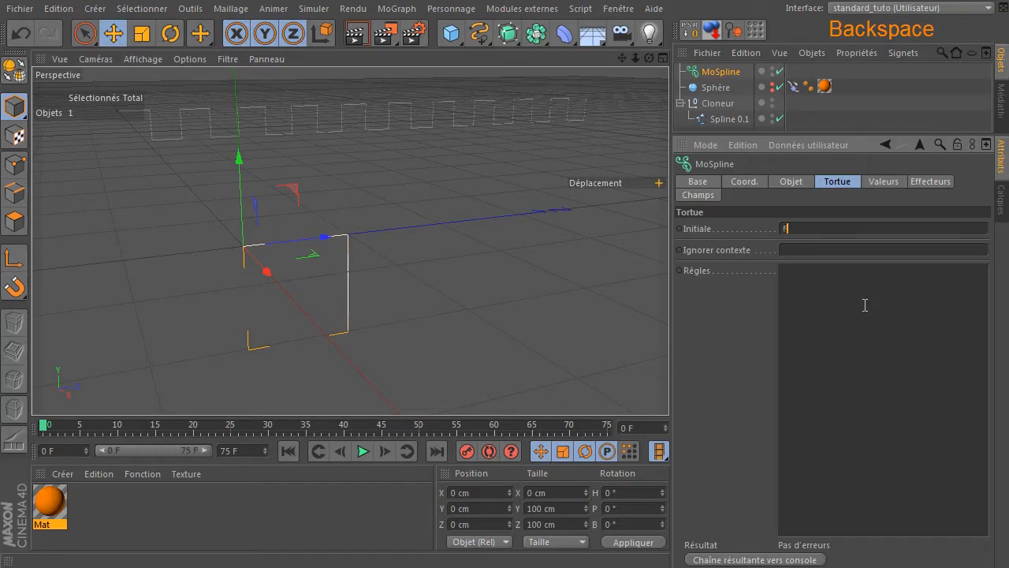
text(A)
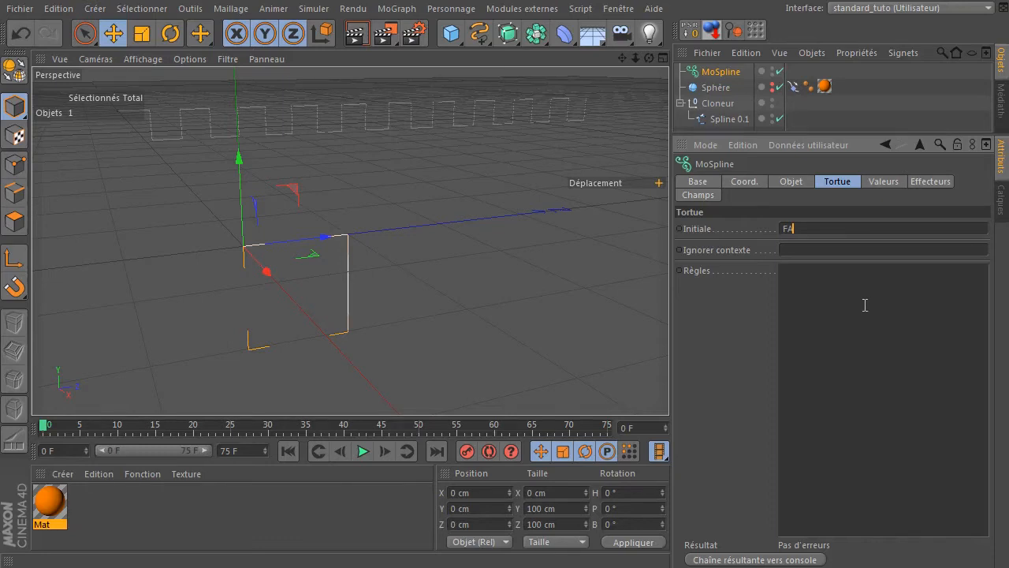
click(551, 307)
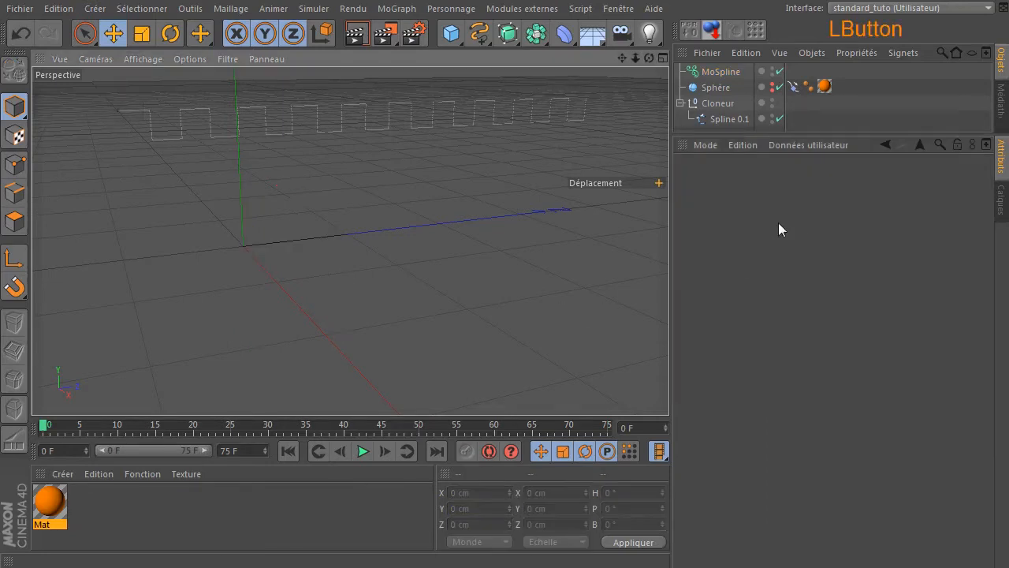
Define the rule A=^(-90)F in the MoSpline's Règles so that A turns downward and draws a segment
click(715, 71)
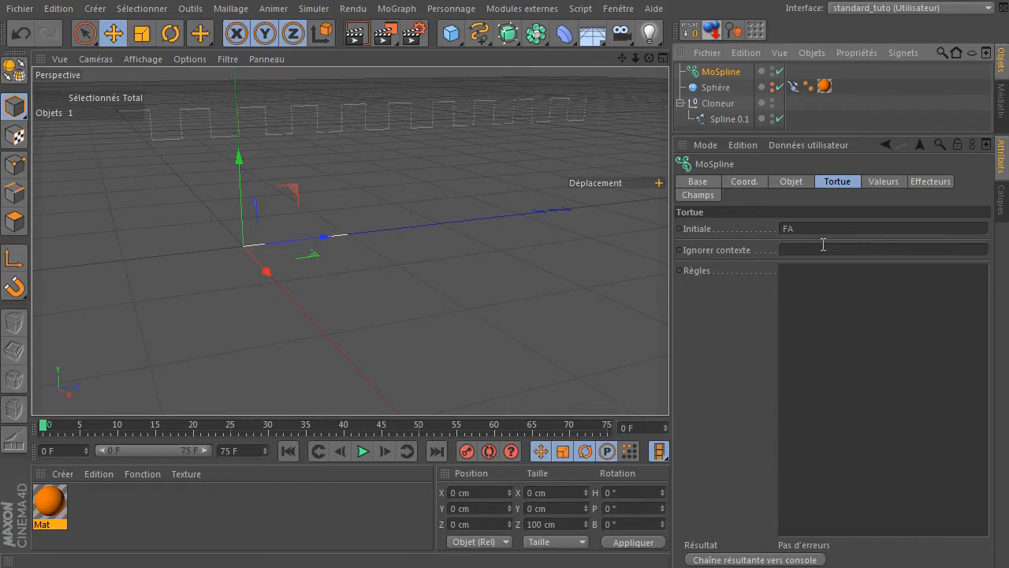
click(832, 284)
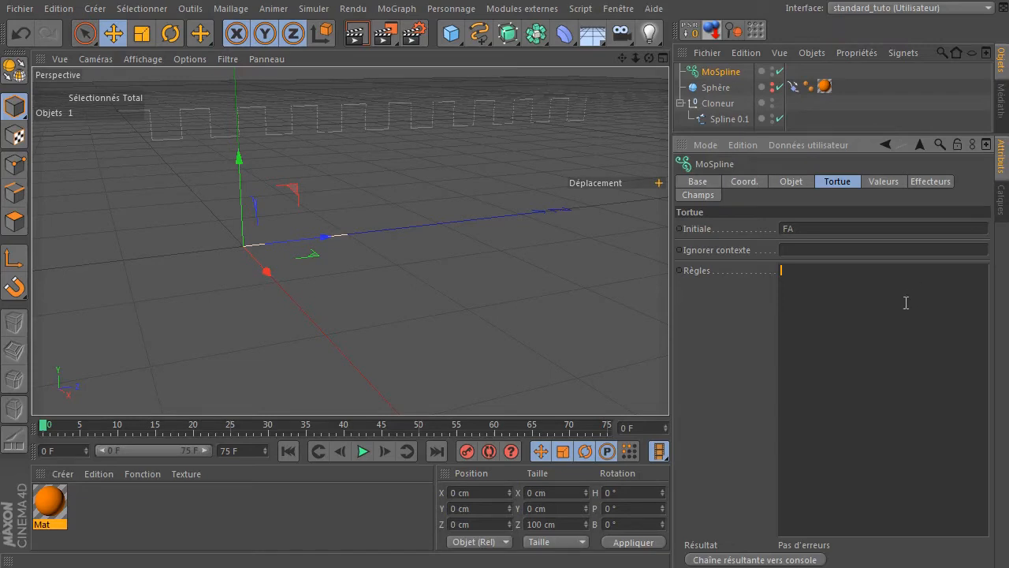
key(shift)
text(=)
key(dead_circumflex)
text((-90)F)
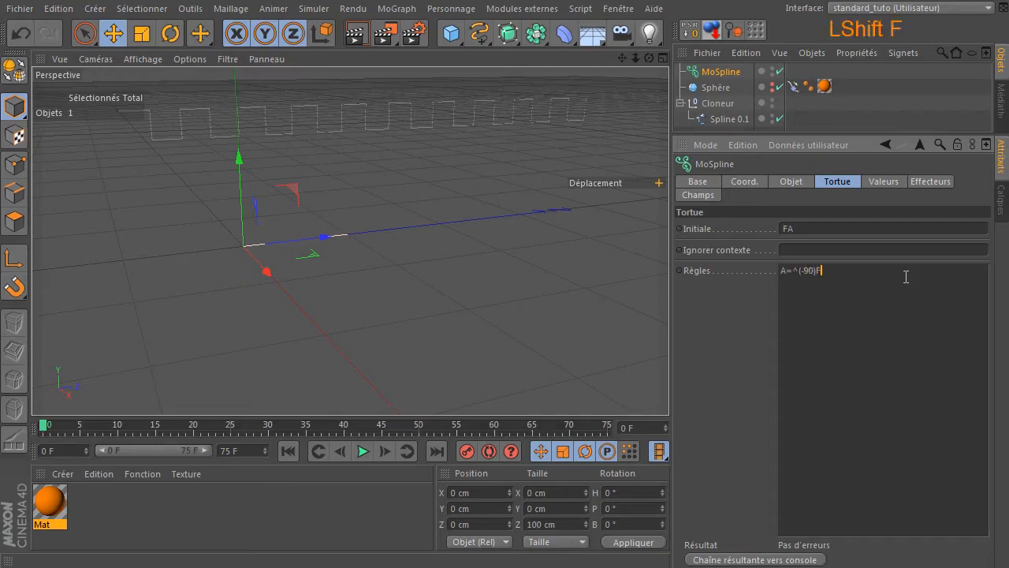
click(742, 358)
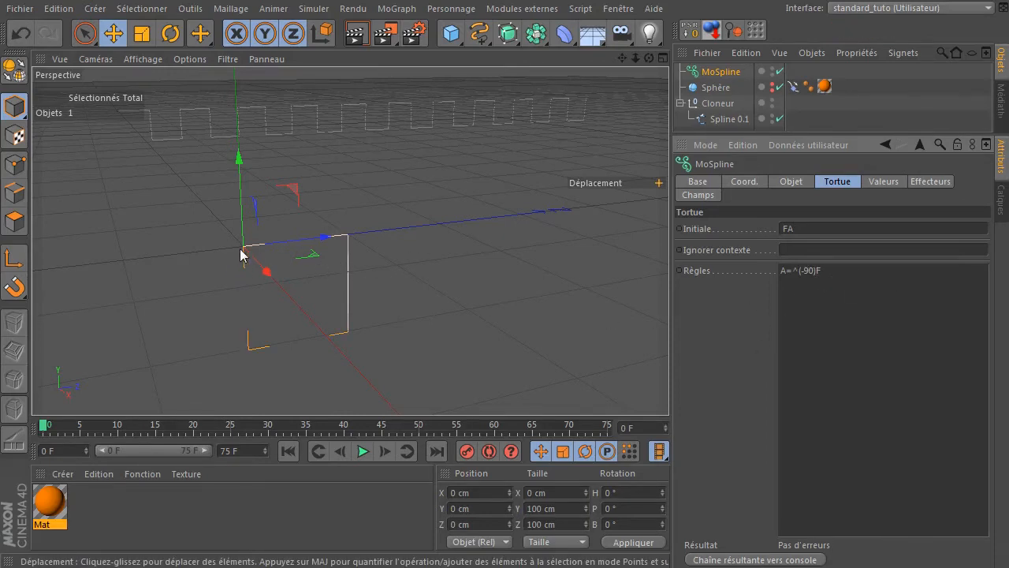
Extend the MoSpline's rule to A=^(-90)F^(90)F to add a horizontal segment after the descending one
click(815, 229)
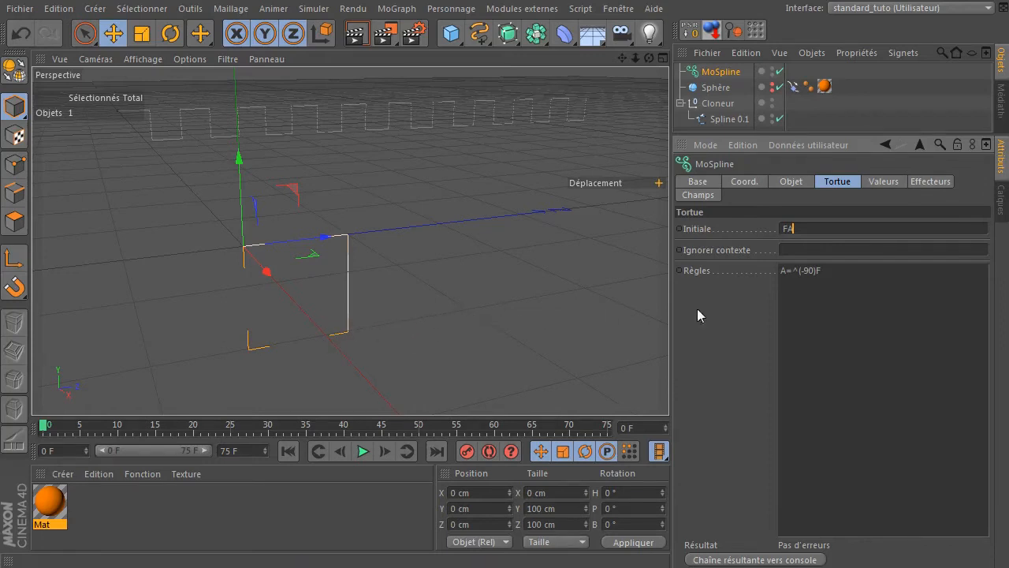
click(880, 275)
text(^)
key(space)
text((90)F)
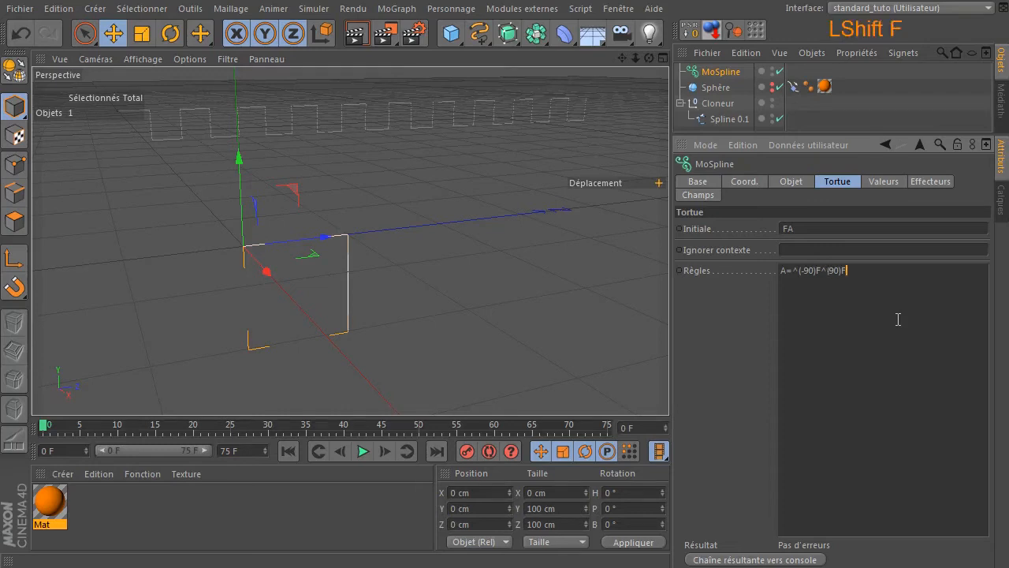
click(557, 365)
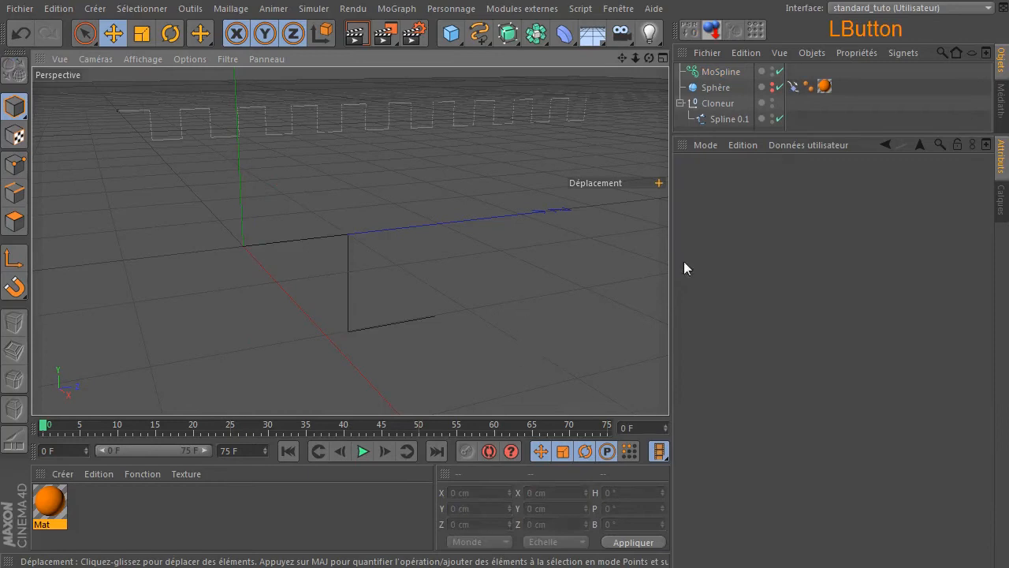
Append ^(90)F to the MoSpline's rule for A to draw a segment going back up
click(727, 72)
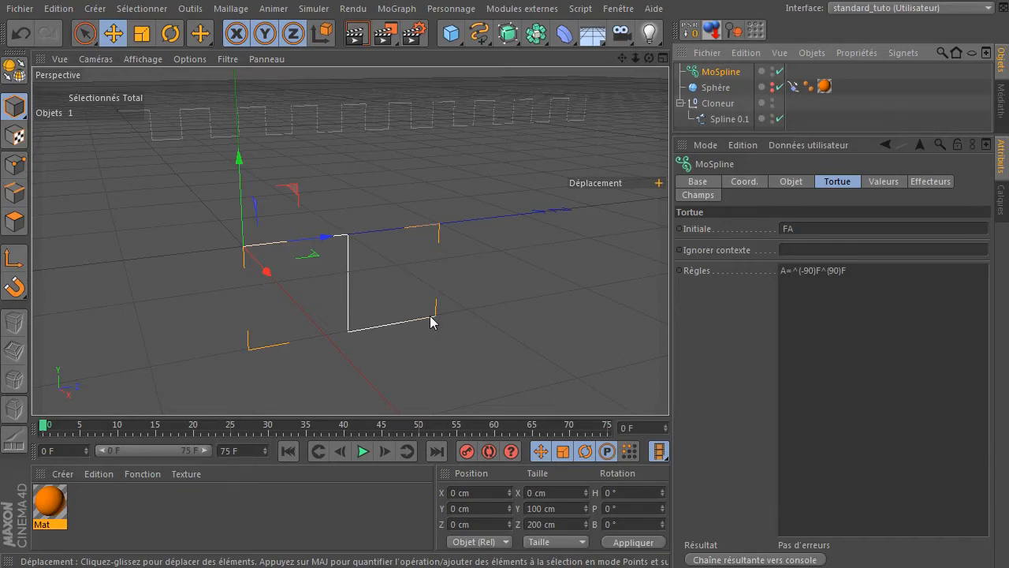
click(914, 275)
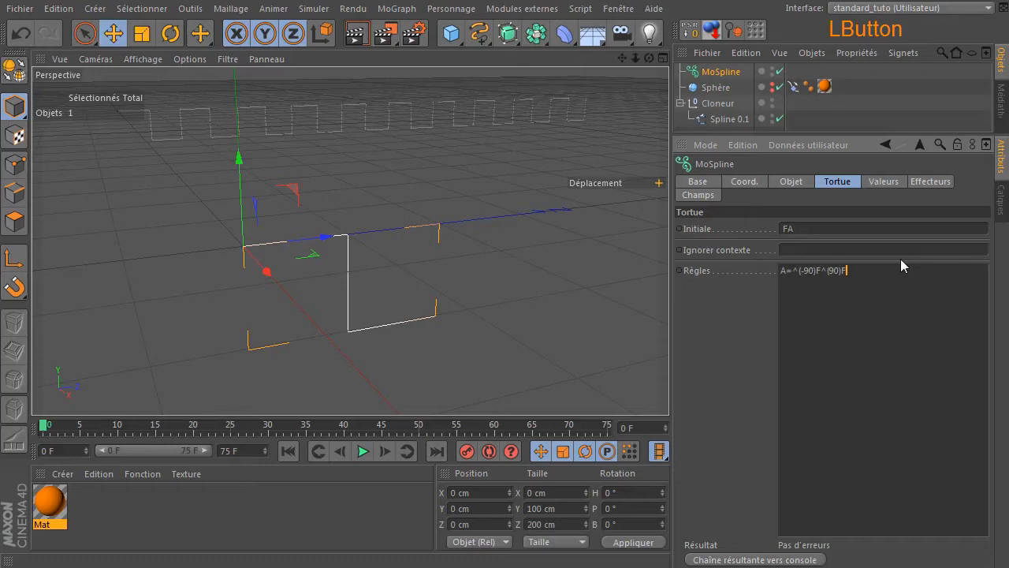
text(^(90)F)
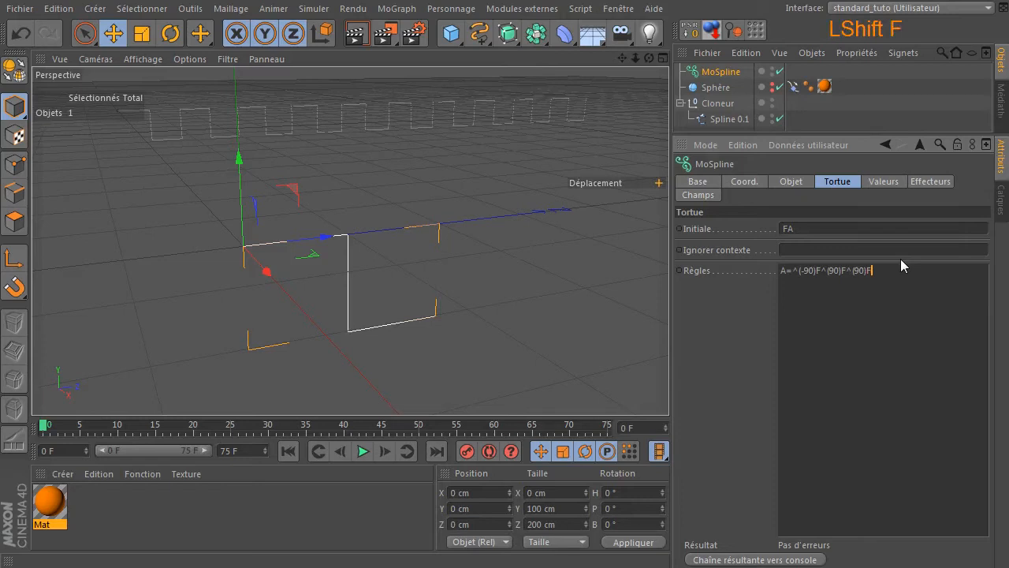
click(708, 335)
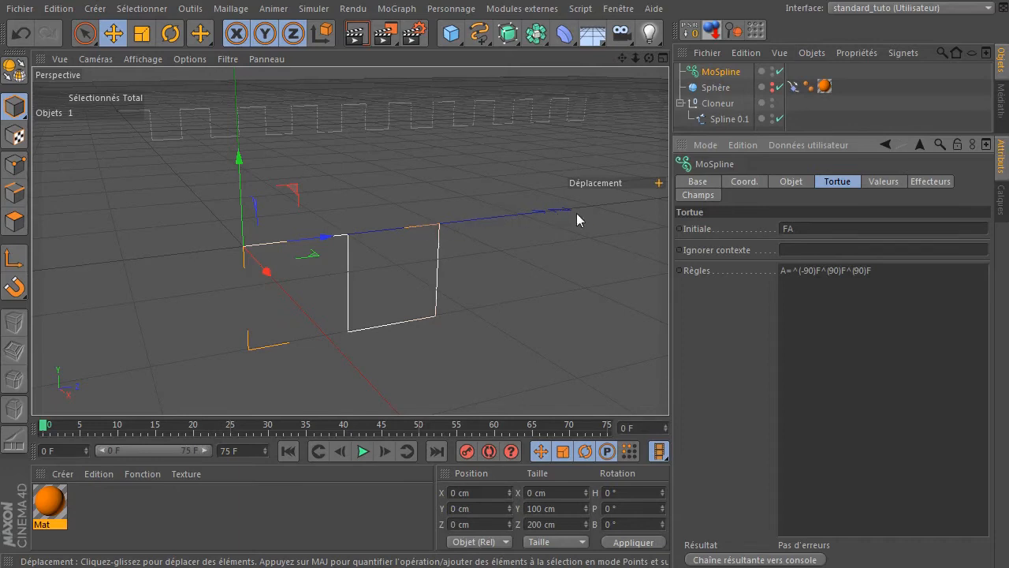
Complete the MoSpline's rule as A=^(-90)F^(90)F^(90)F^(-90)FA so the crenellation pattern calls itself repeatedly
click(888, 270)
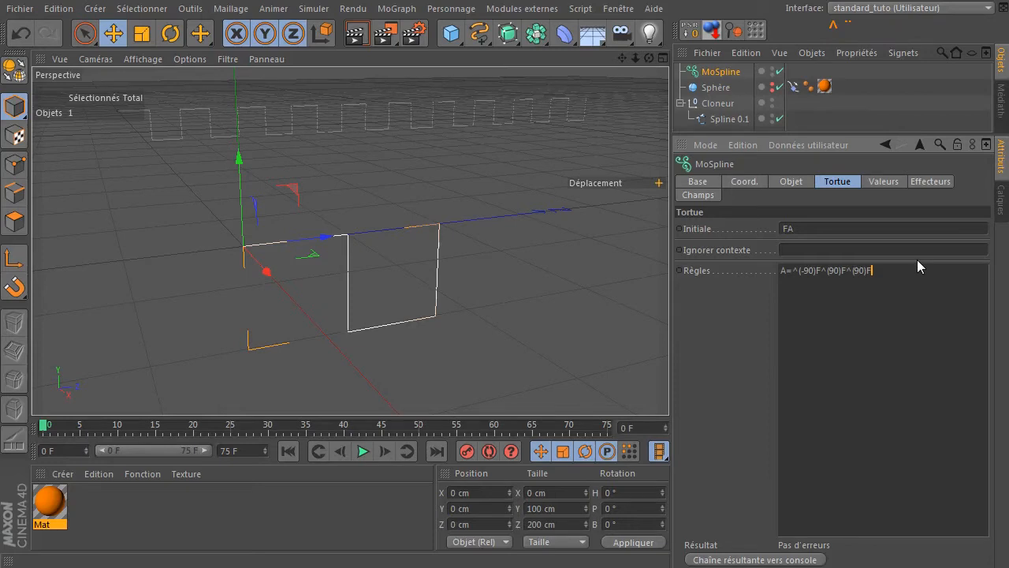
text(^(-90)F)
text(A)
click(915, 319)
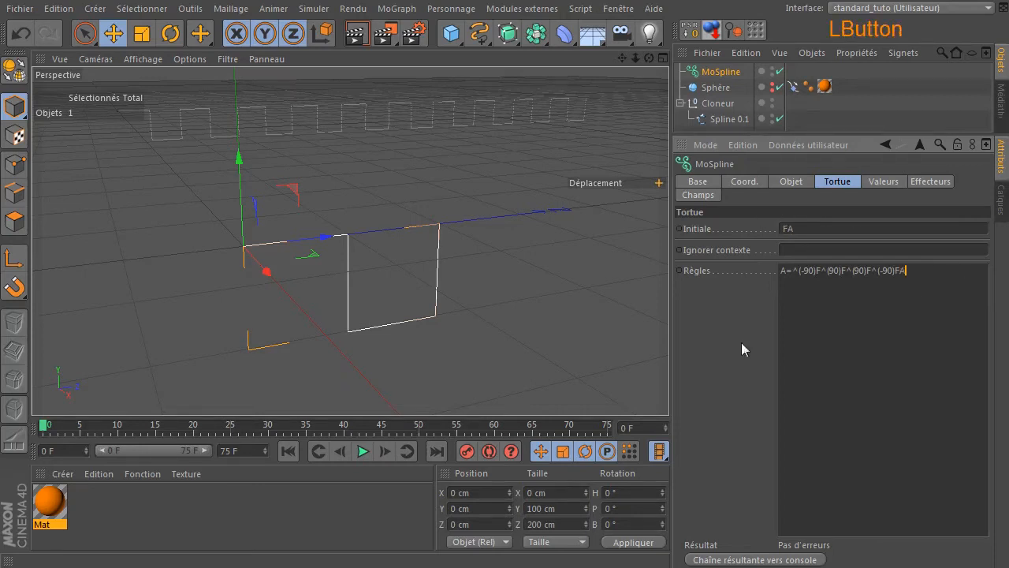
click(641, 356)
drag(636, 58, 438, 252)
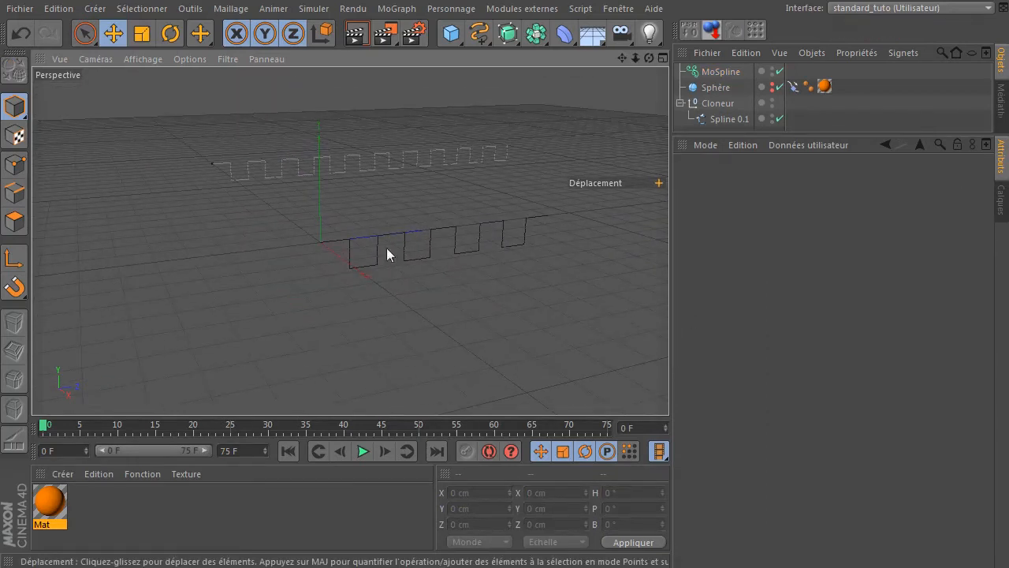
click(702, 71)
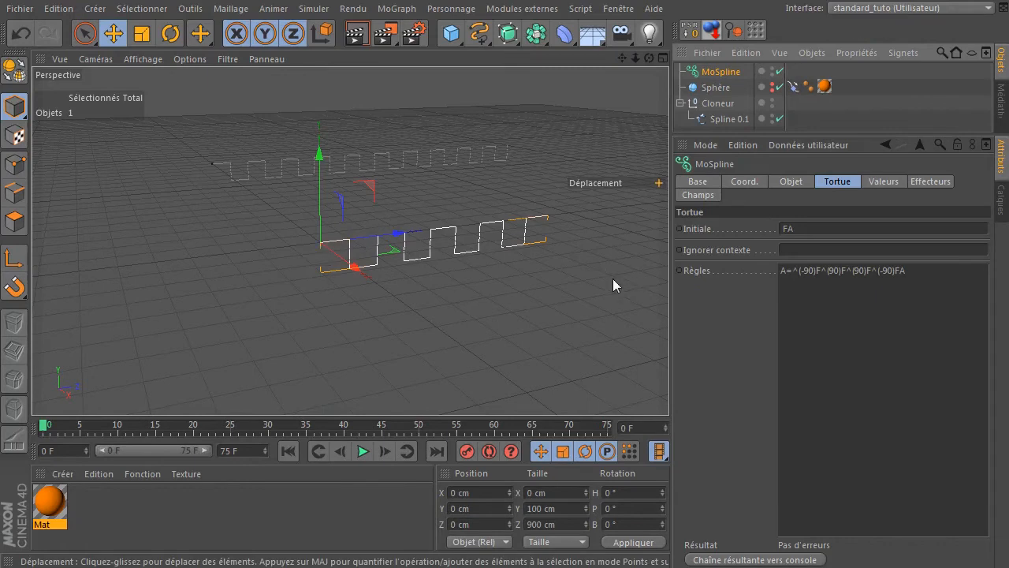
scroll(547, 283, up, 3)
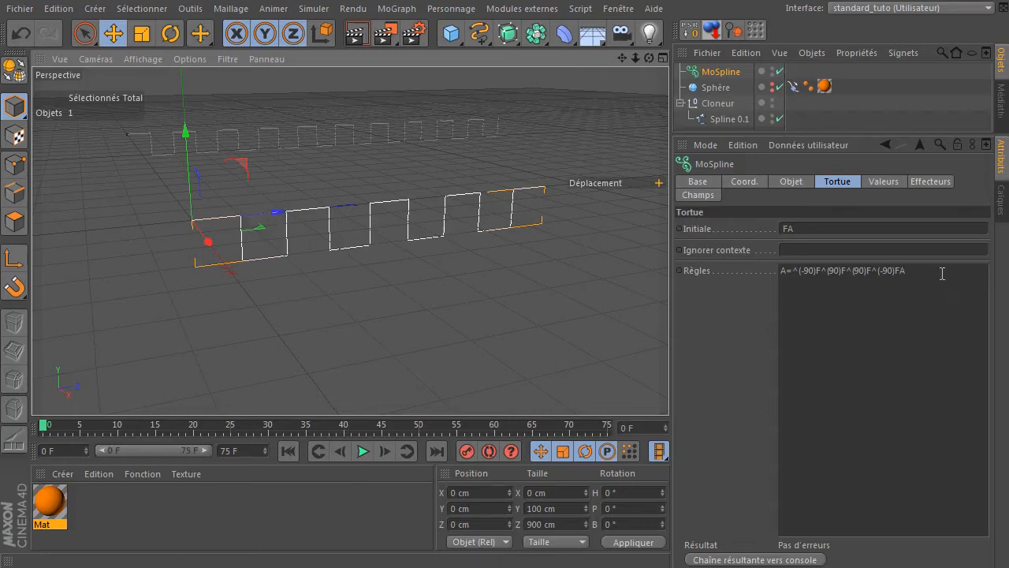
Set the MoSpline's Croissance value to 10 to repeat the crenellation pattern more times
click(897, 269)
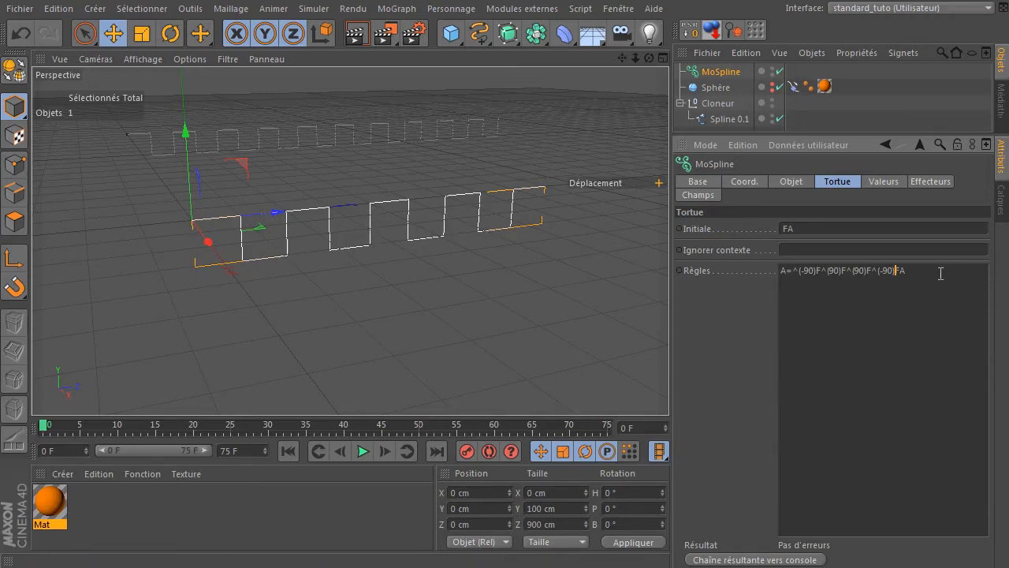
click(913, 271)
click(897, 270)
click(879, 183)
click(826, 229)
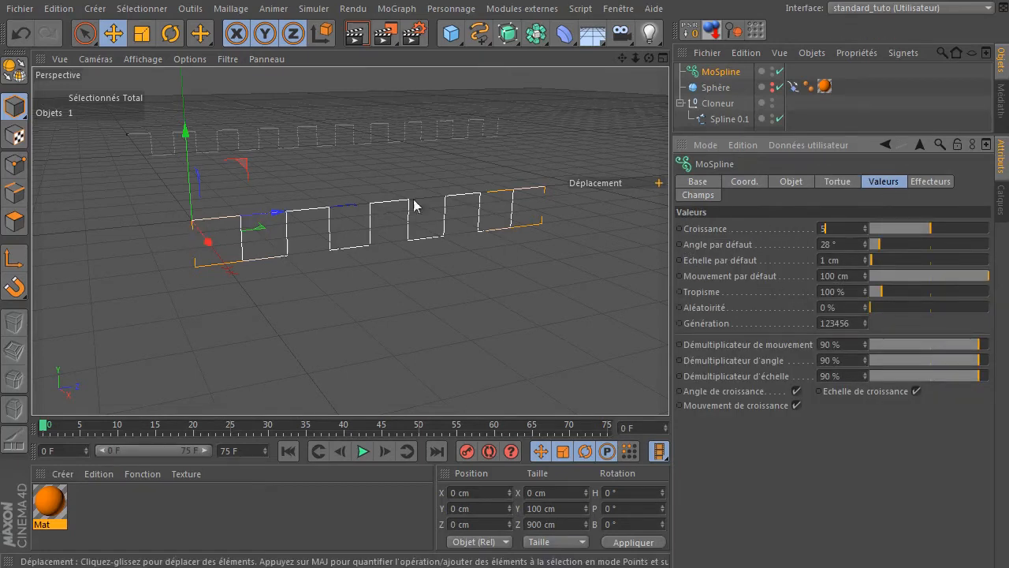
double_click(831, 227)
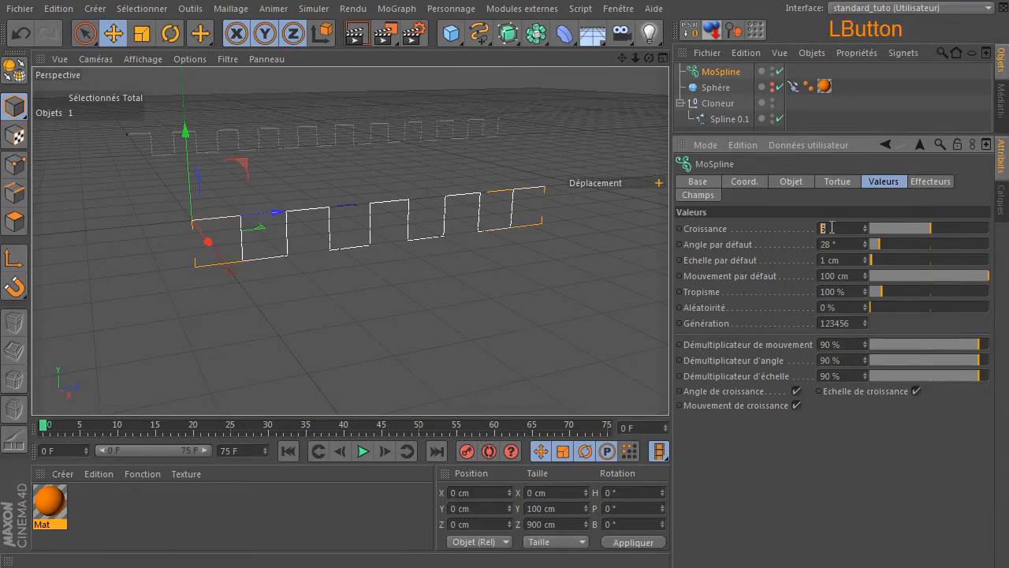
text(0)
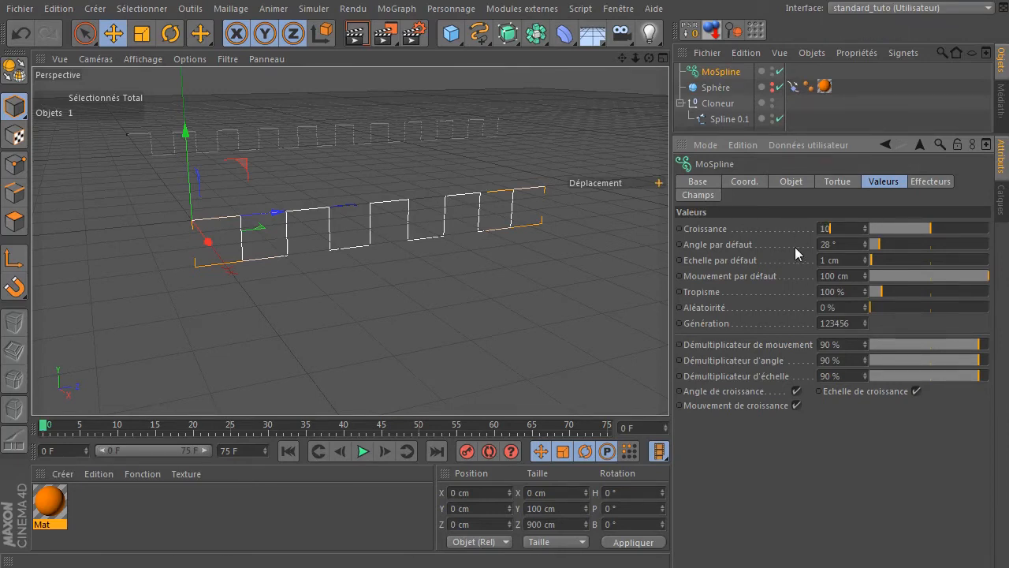
key(Return)
click(639, 58)
drag(639, 58, 389, 176)
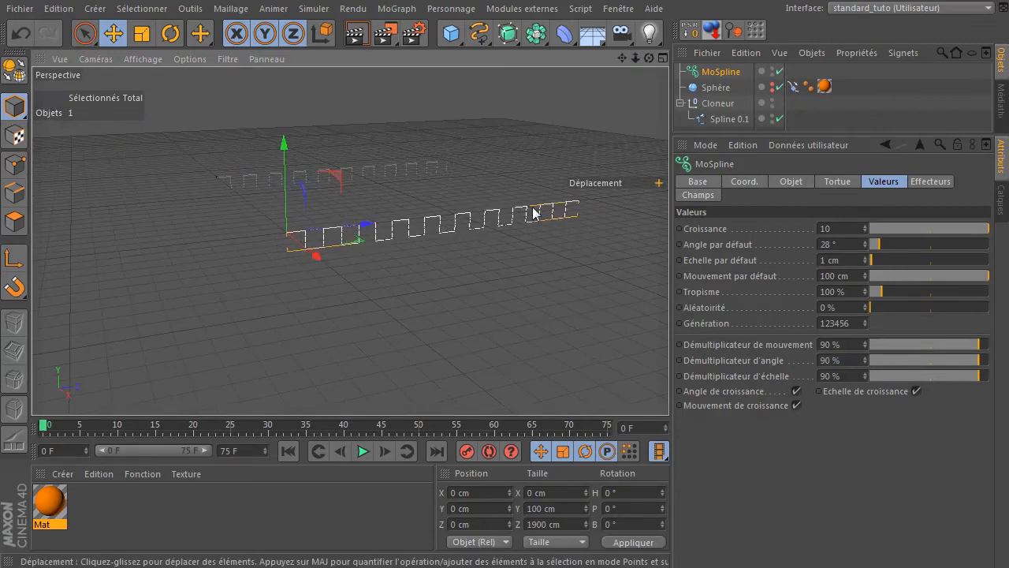
Give the object list more height above the attributes and deselect the MoSpline
drag(635, 58, 551, 96)
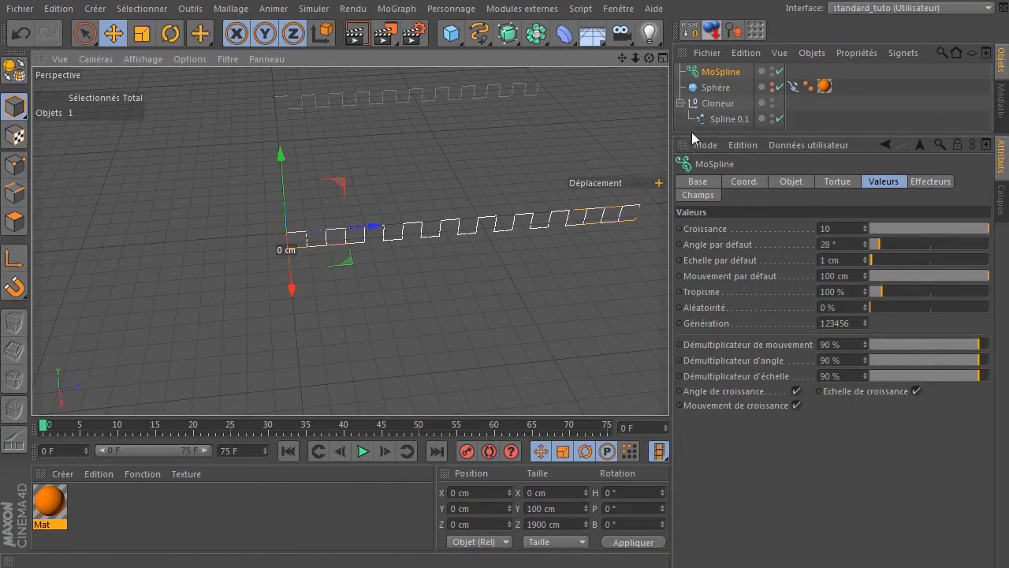
drag(691, 134, 686, 175)
click(513, 149)
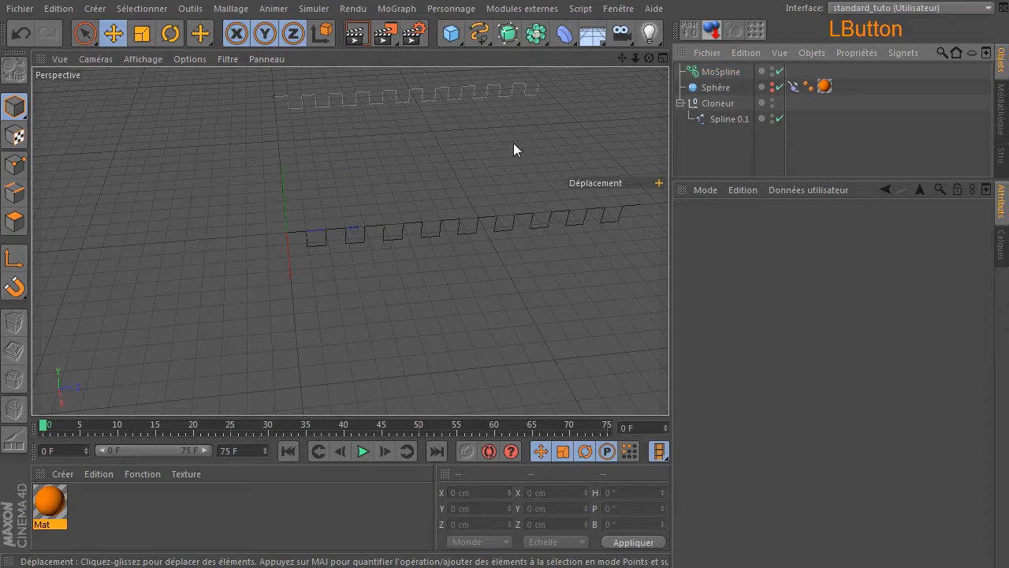
drag(623, 60, 713, 41)
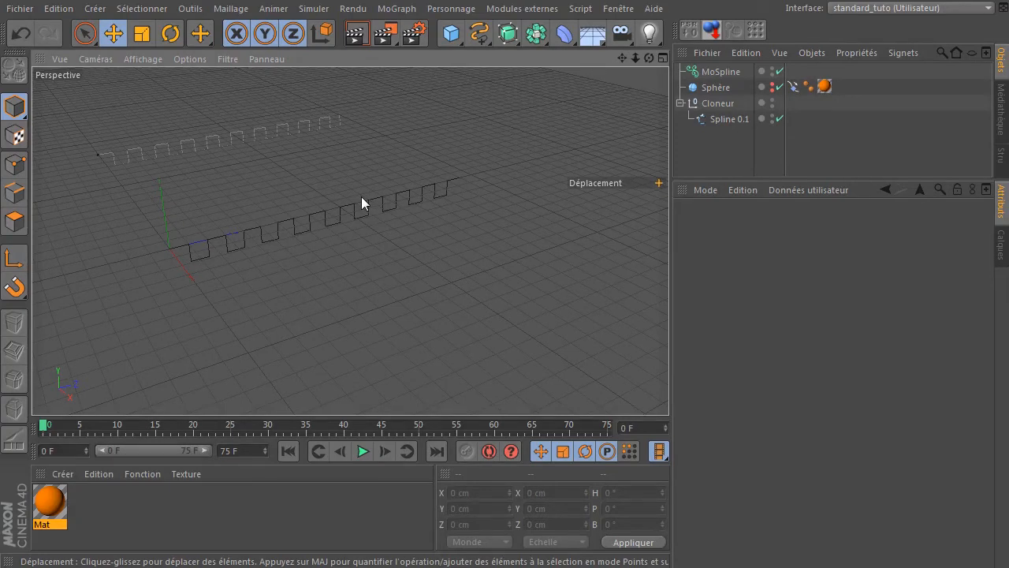
Select the sphere's Aligner sur la spline tag and make the sphere visible in the viewport
click(692, 76)
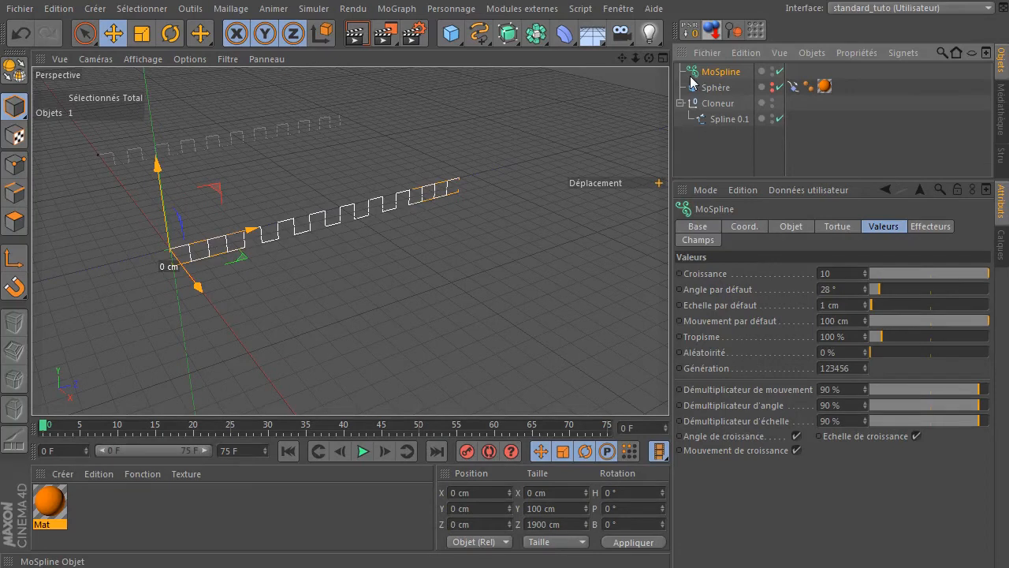
click(793, 86)
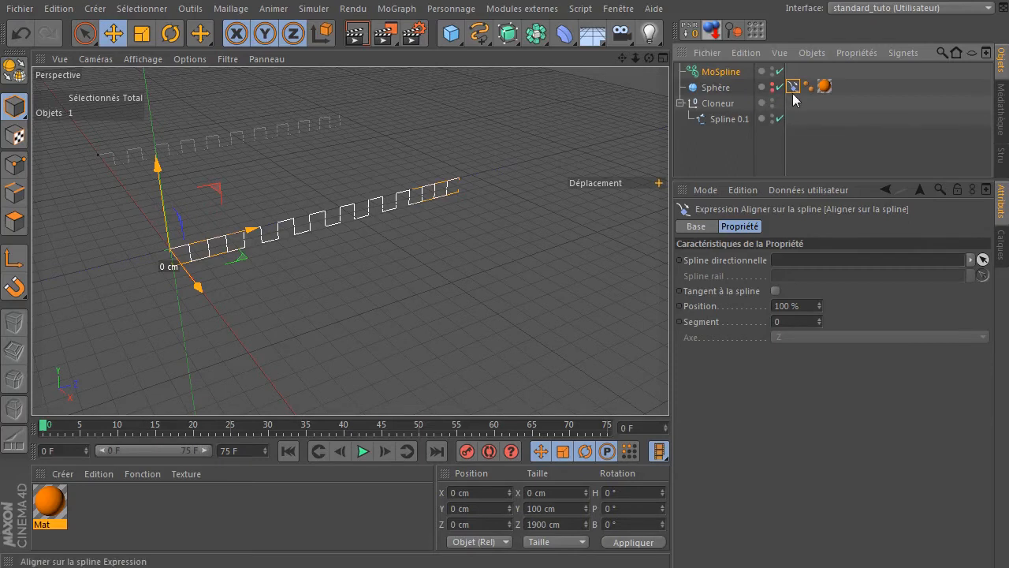
click(771, 85)
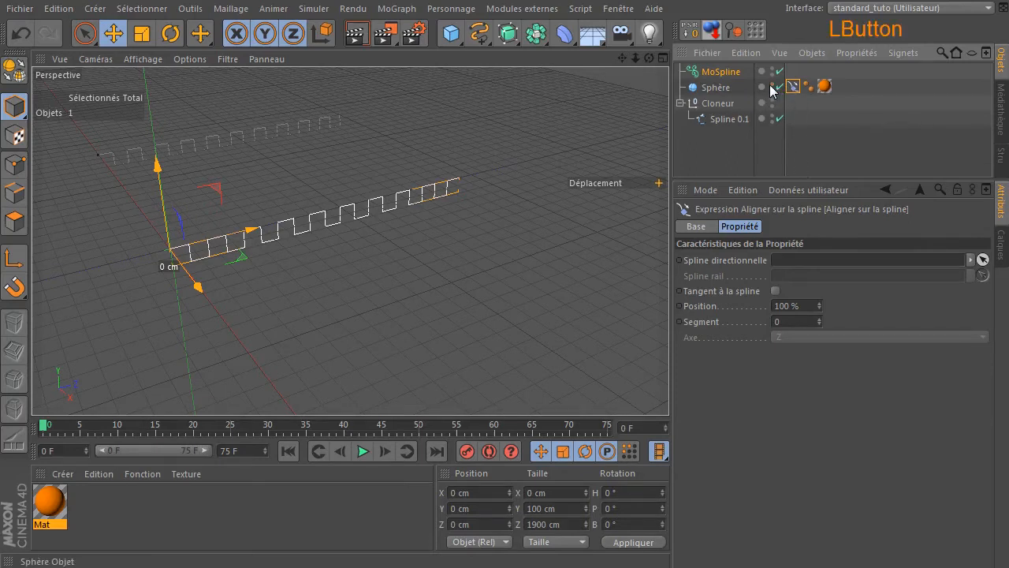
click(771, 91)
scroll(97, 268, up, 2)
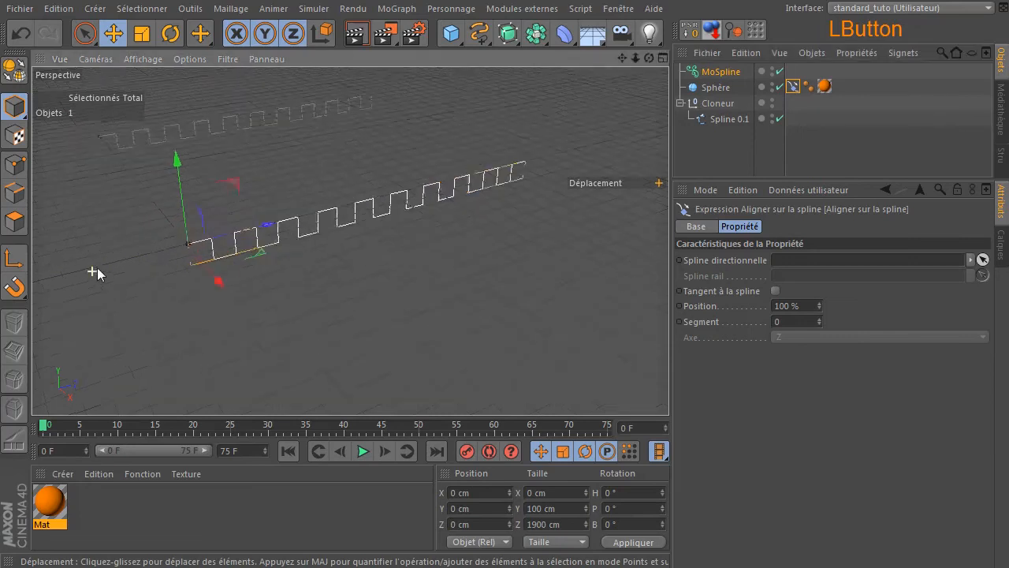
scroll(97, 267, up, 2)
drag(623, 57, 501, 104)
drag(649, 59, 694, 102)
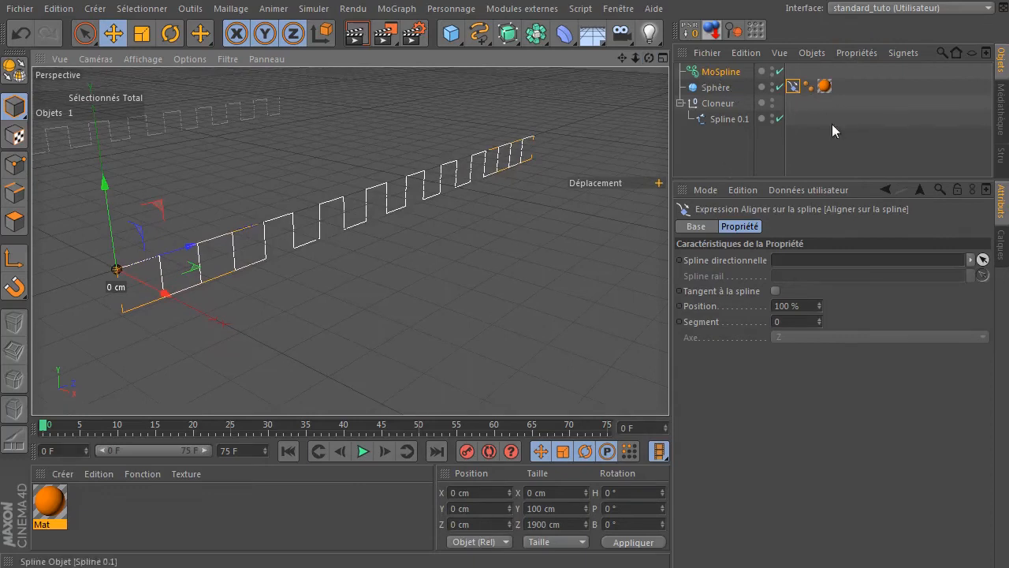
Assign the MoSpline as the tag's Spline directionnelle and bring its Position down so the sphere sits at the spline's start
drag(723, 77, 795, 259)
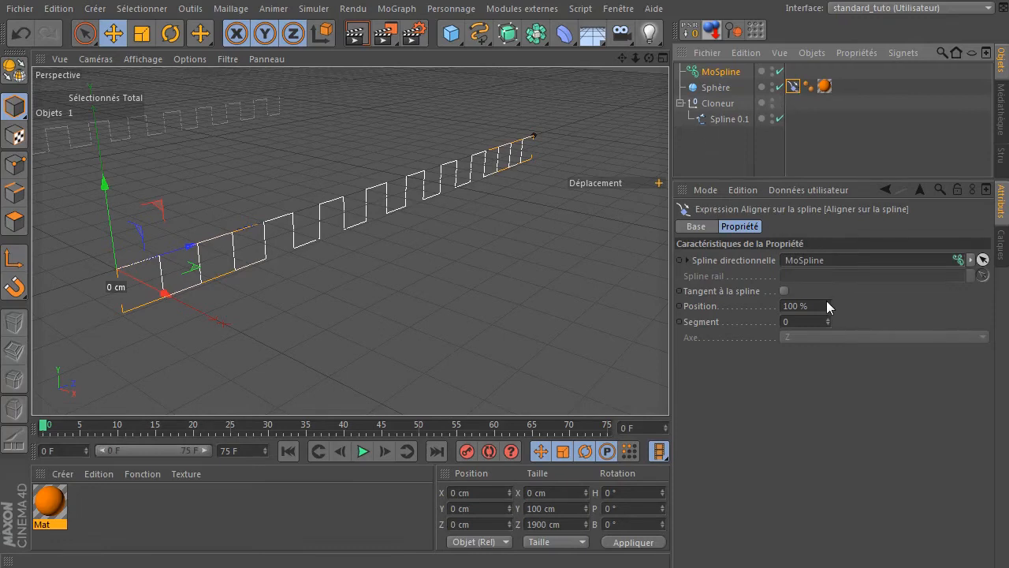
drag(828, 304, 782, 304)
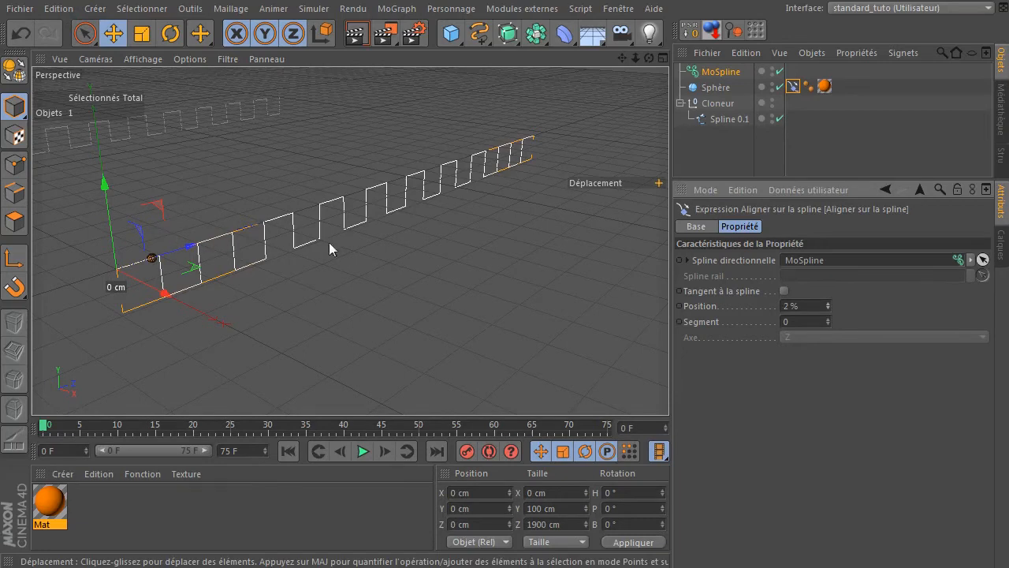
click(828, 306)
Reduce the MoSpline's Croissance to about 3.24, and extend it by setting Croissance to 50
click(731, 70)
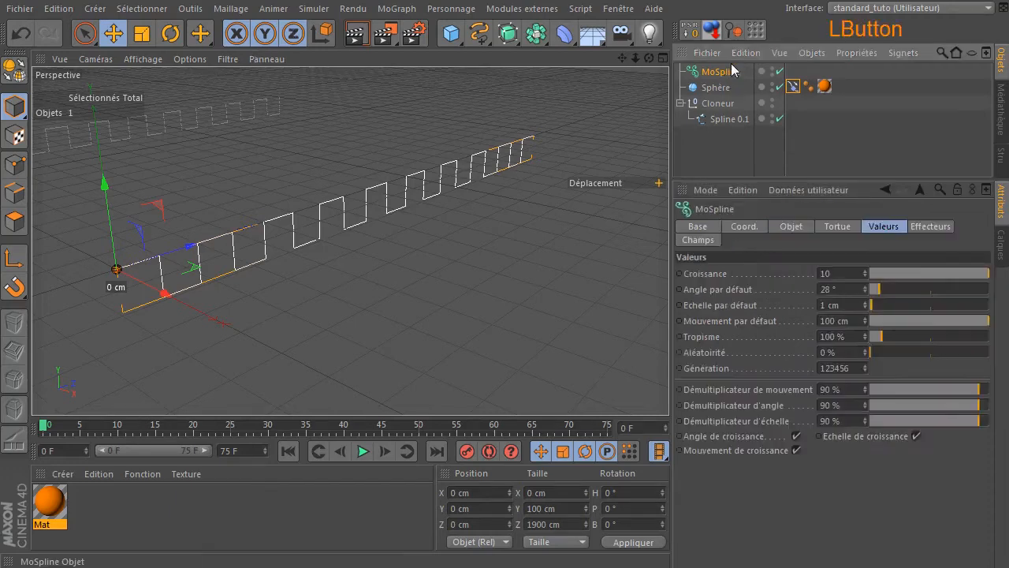
drag(982, 274, 907, 268)
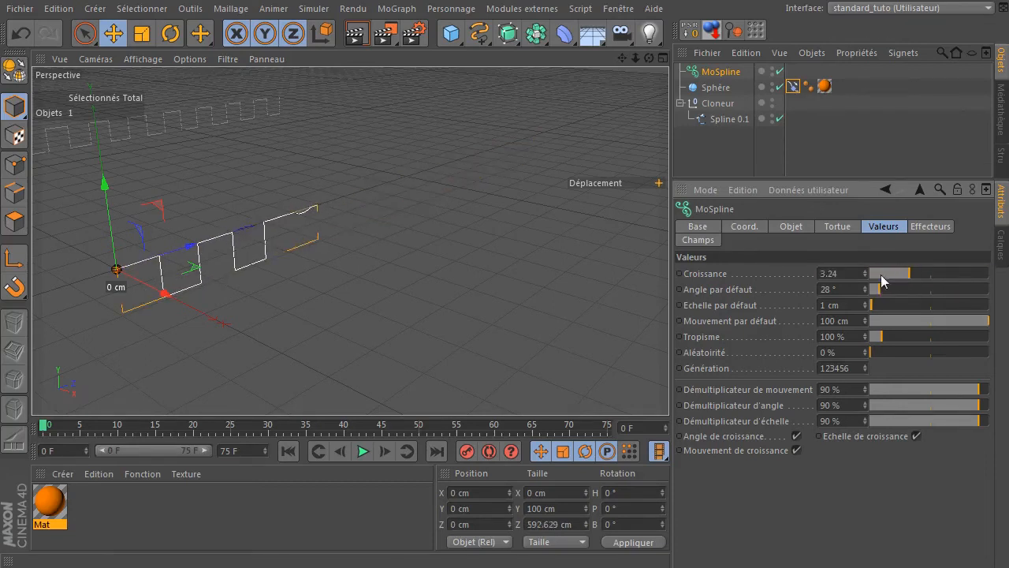
click(828, 273)
text(50)
key(Return)
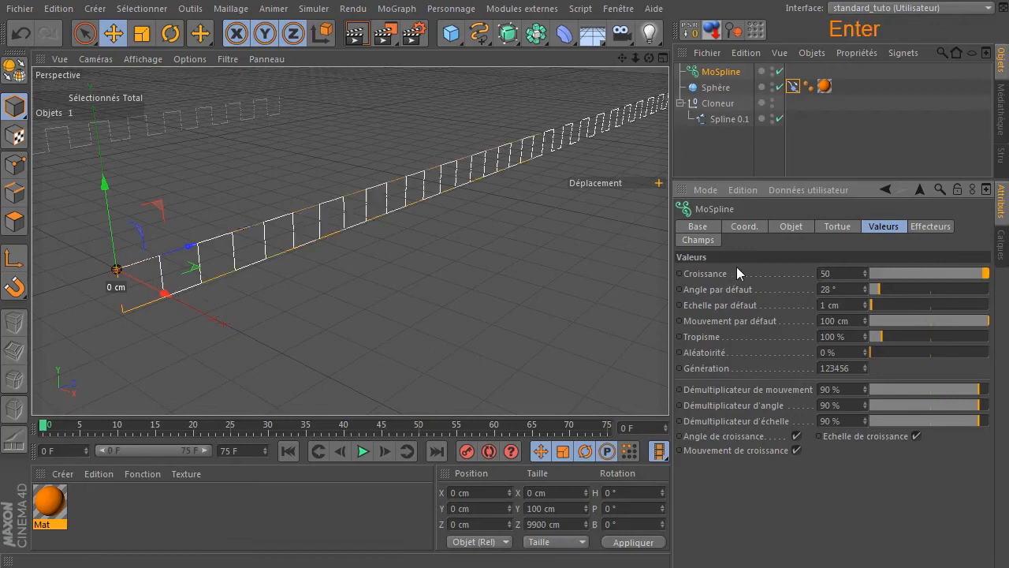
Try Croissance values of 10 and 50 on the MoSpline, and settle on 5
click(836, 272)
text(10)
key(Return)
click(780, 270)
text(50)
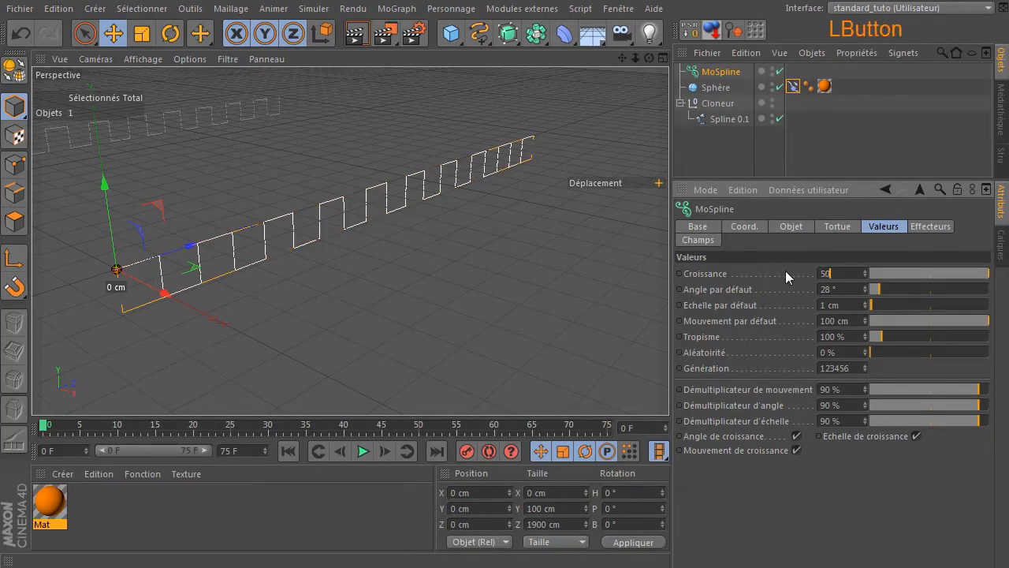
key(BackSpace)
text(0)
click(859, 486)
click(853, 273)
text(5)
key(Return)
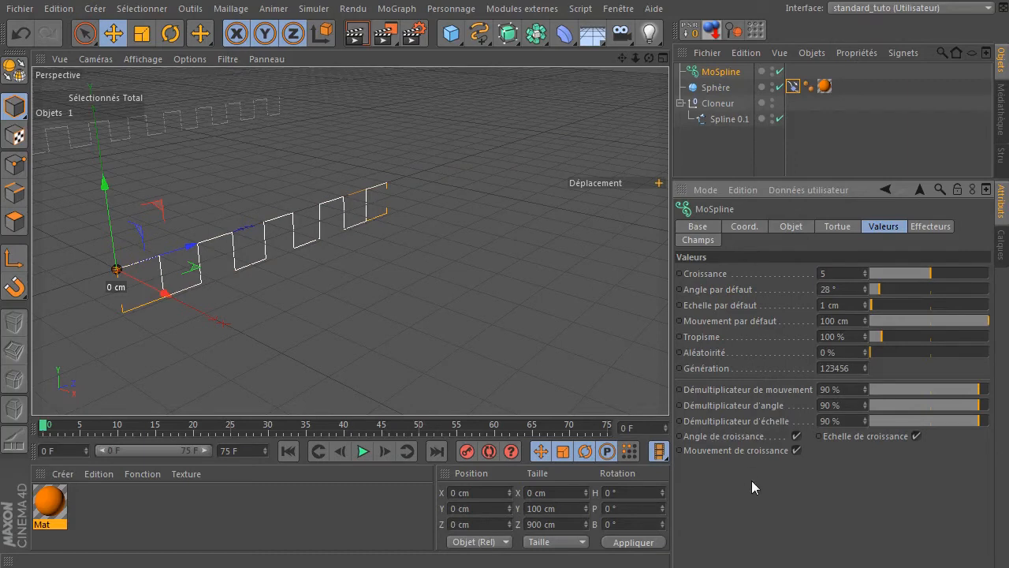
Vary the MoSpline's Croissance to about 4.48, disable Angle de croissance and lower Croissance to about 3.89
mouse_move(929, 269)
mouse_down()
mouse_move(895, 270)
mouse_move(924, 272)
mouse_up()
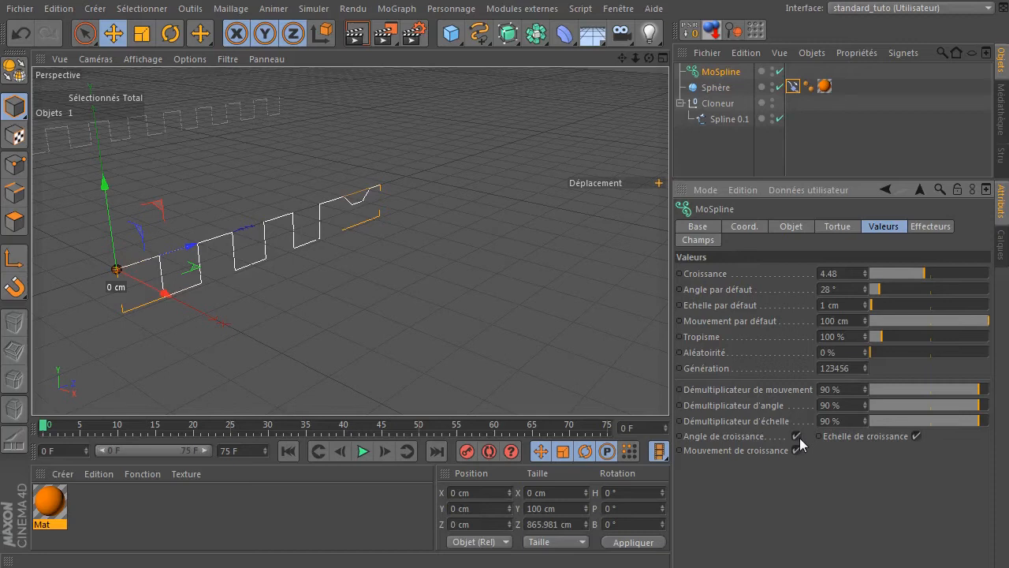
click(797, 436)
mouse_move(923, 273)
mouse_down()
mouse_move(868, 283)
mouse_move(917, 274)
mouse_up()
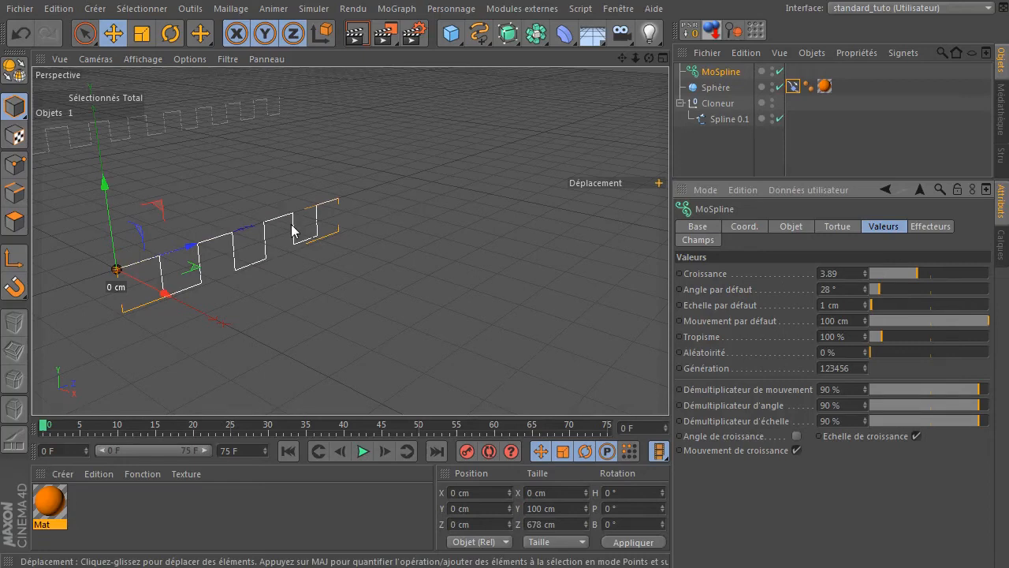
Disable the MoSpline's Mouvement de croissance and test the growth with Croissance at about 3.82
click(797, 453)
click(797, 452)
click(795, 451)
mouse_move(923, 274)
mouse_down()
mouse_move(971, 271)
mouse_move(916, 273)
mouse_up()
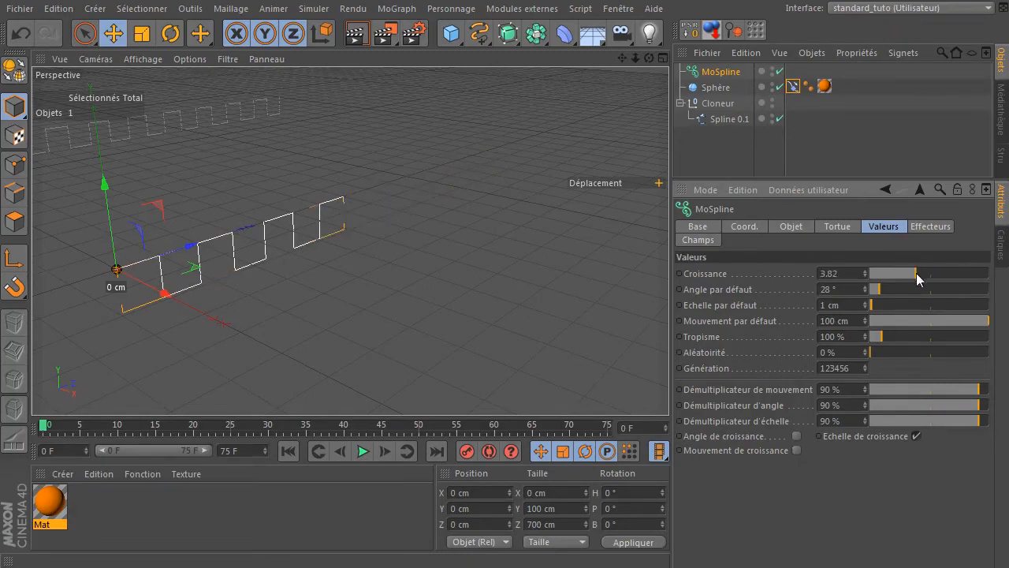
Re-enable Mouvement de croissance, disable Echelle de croissance, and raise the MoSpline's Croissance to about 6.9
click(796, 450)
click(915, 435)
drag(918, 277, 954, 273)
Re-enable Angle de croissance and Echelle de croissance, and lower the MoSpline's Croissance to about 2.84
click(796, 436)
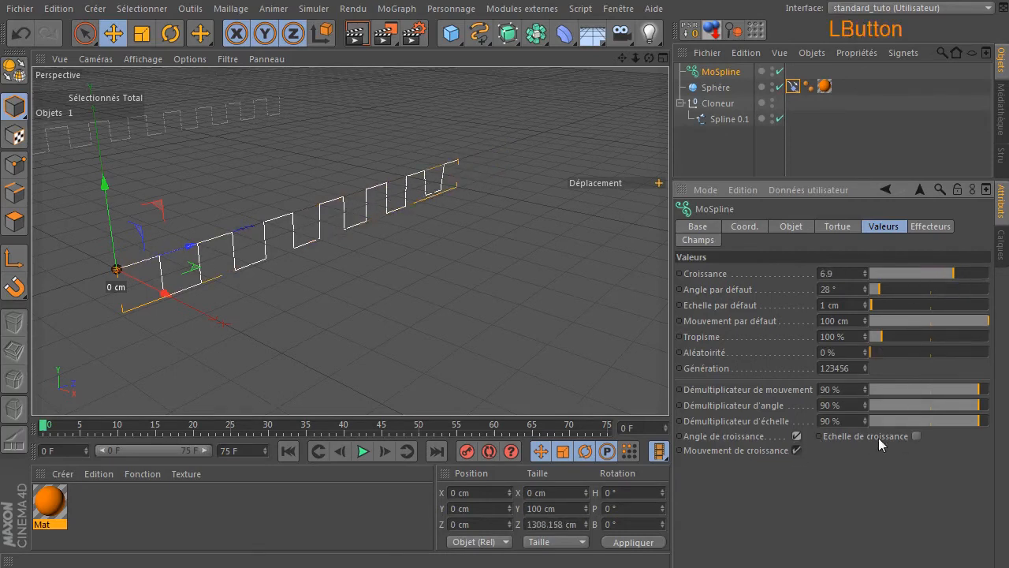
click(916, 436)
drag(961, 268, 893, 284)
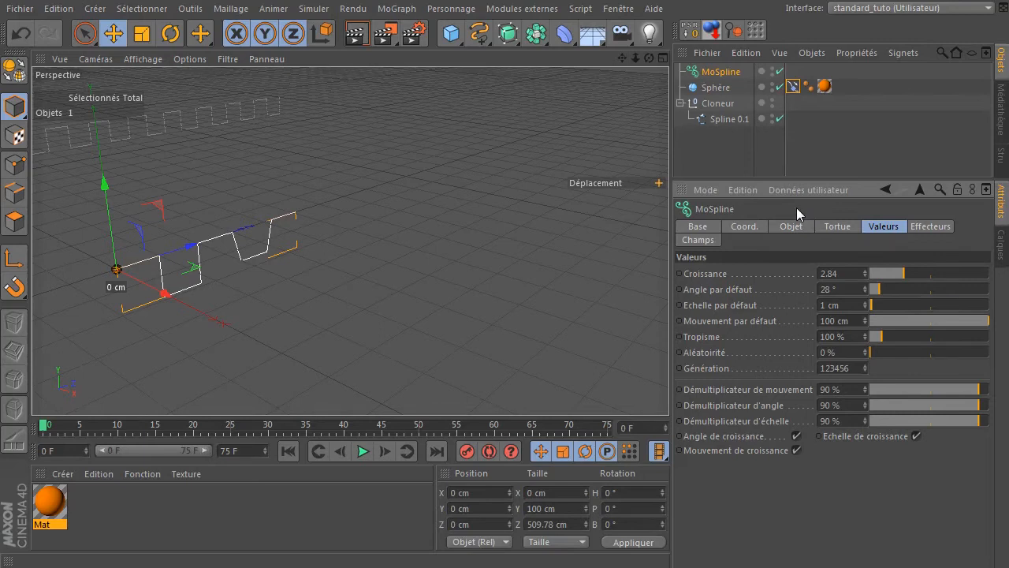
Disable Angle, Mouvement and Echelle de croissance on the MoSpline and test the growth up to a Croissance of about 5.39
click(797, 436)
click(797, 449)
click(915, 436)
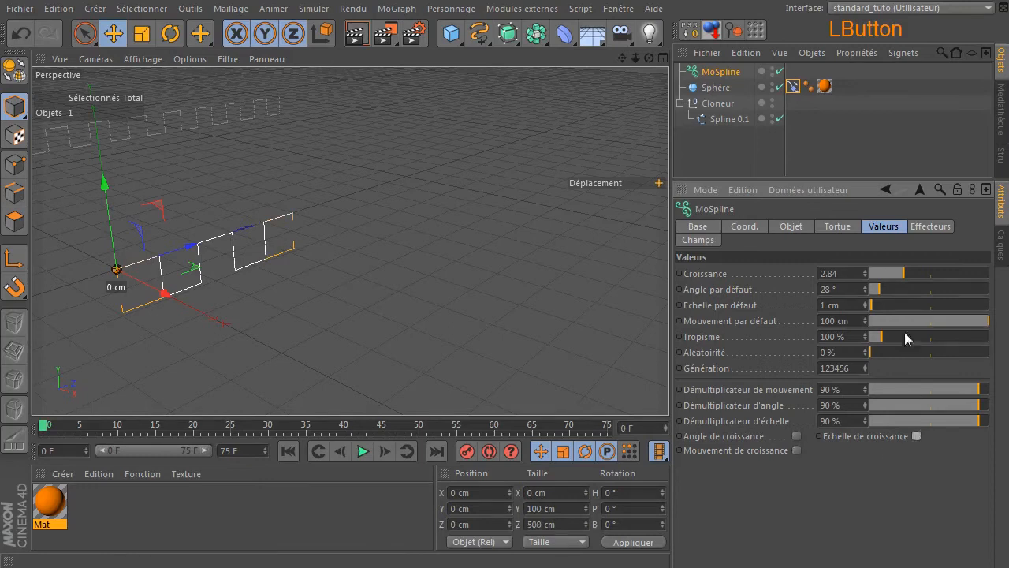
drag(903, 272, 935, 266)
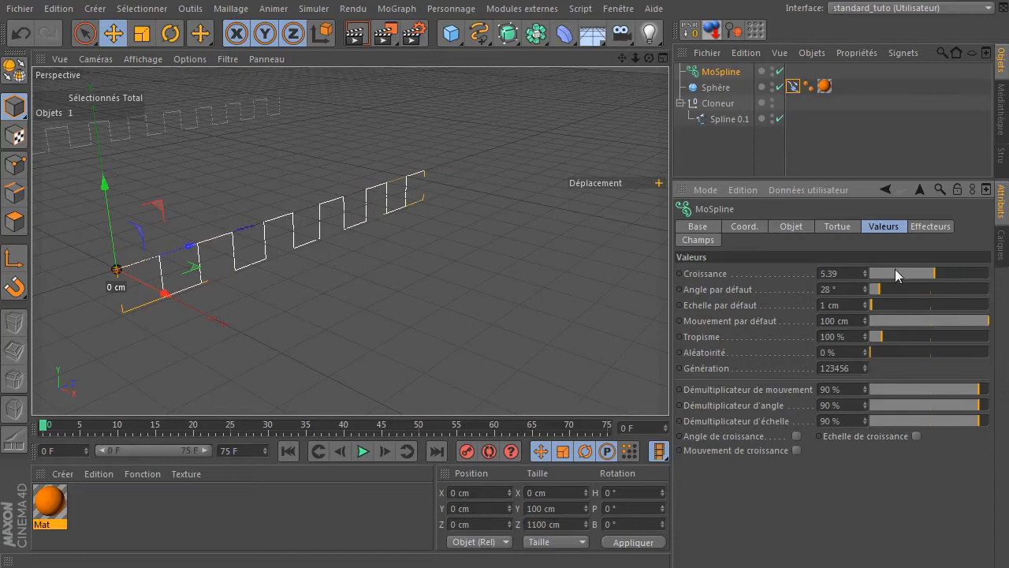
Set the MoSpline's Croissance to 10
drag(847, 274, 735, 294)
text(10)
key(Return)
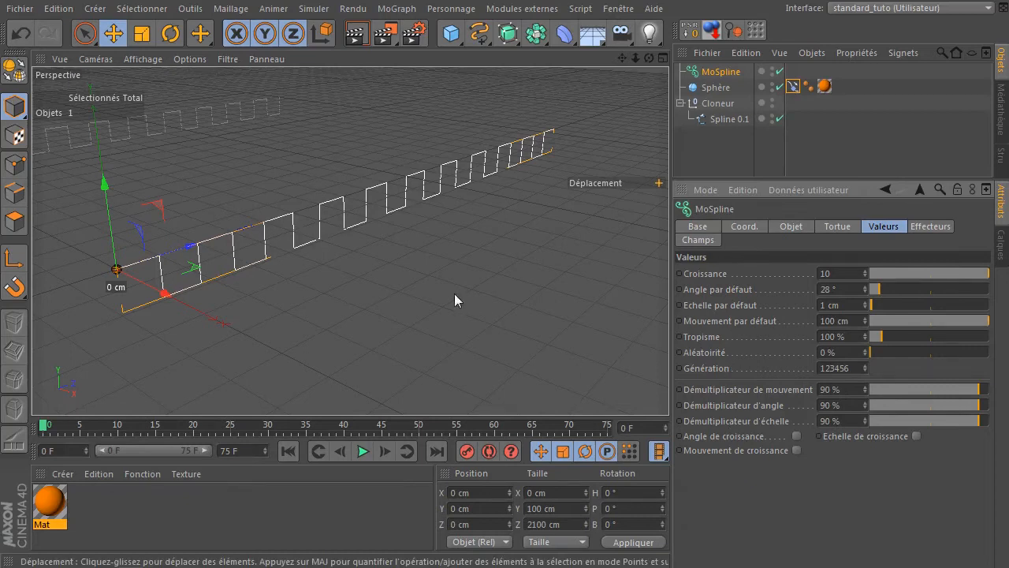
scroll(454, 294, down, 2)
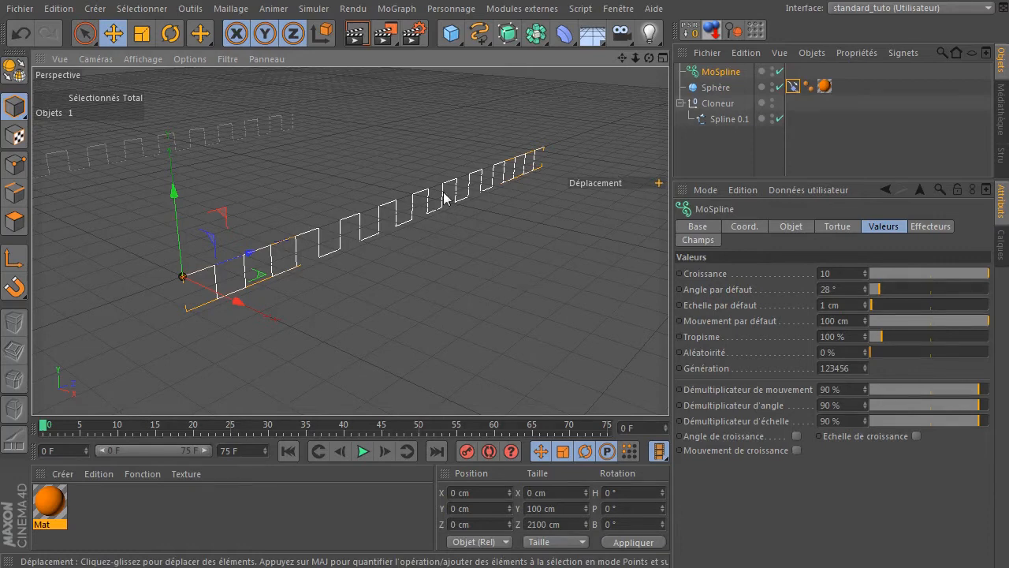
Review the MoSpline's initial string and rule for A in the Tortue settings, and deselect the MoSpline
click(732, 78)
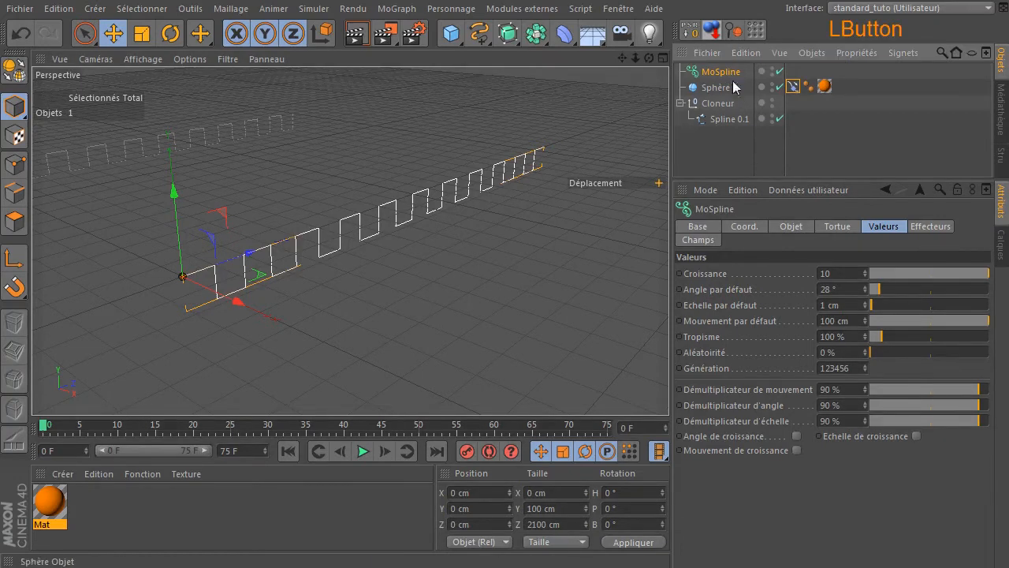
click(829, 229)
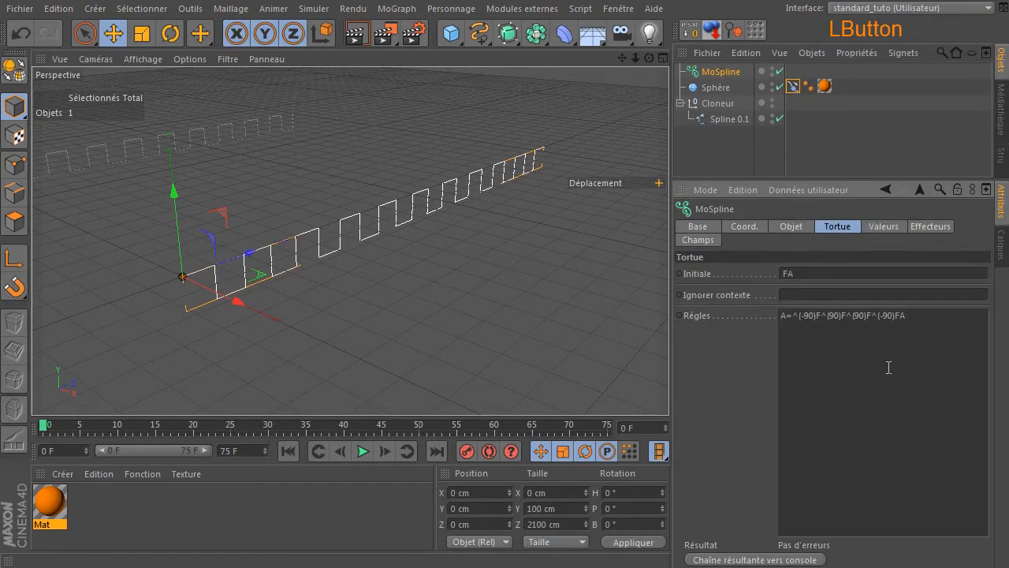
click(895, 314)
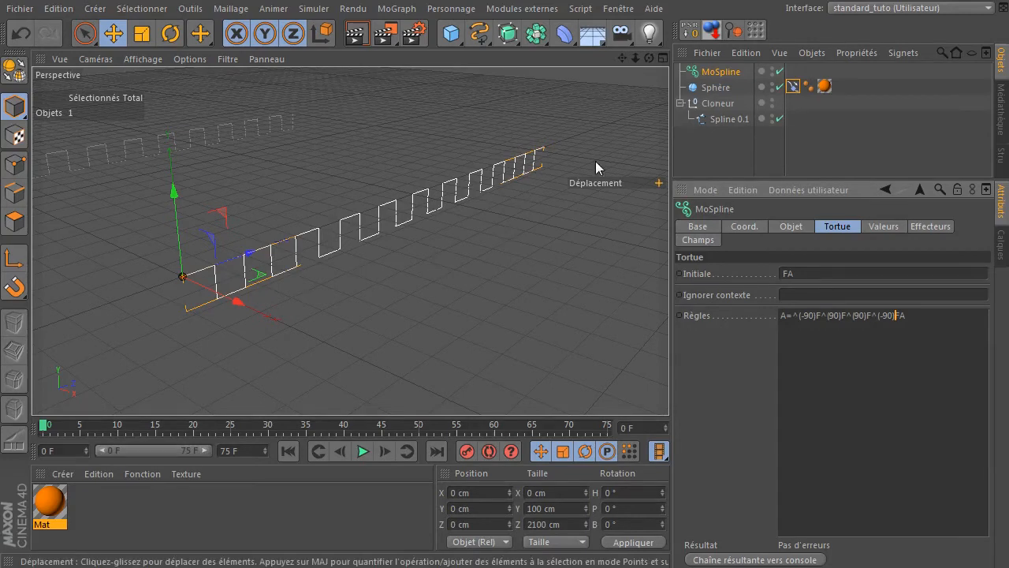
click(703, 150)
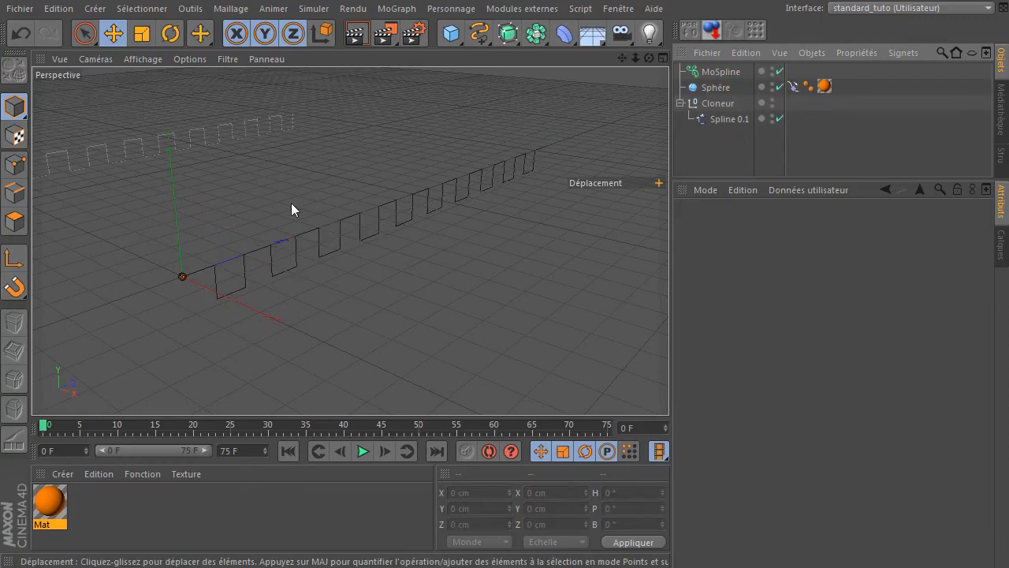
Close all open projects without saving the changes
click(19, 9)
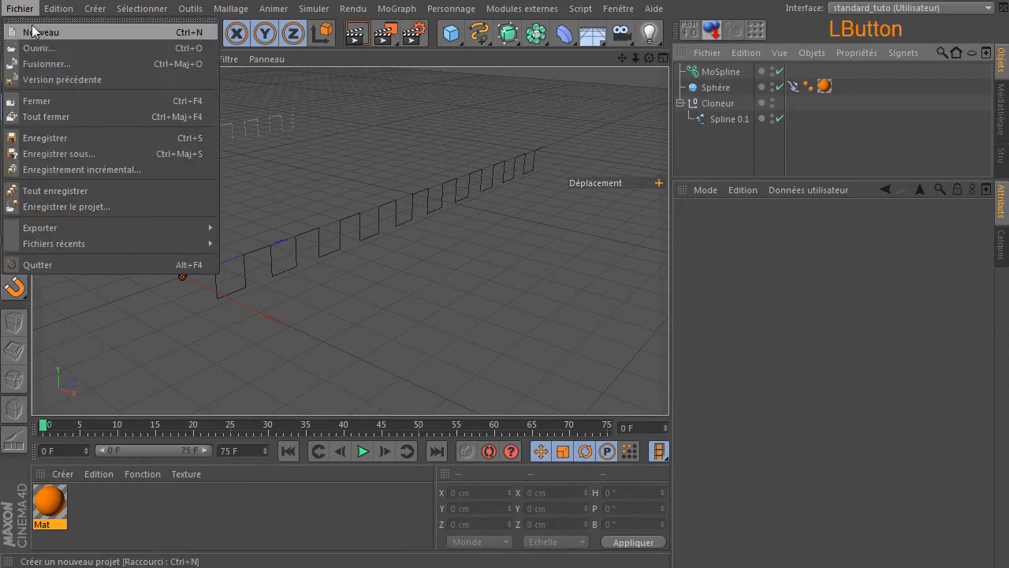
click(82, 115)
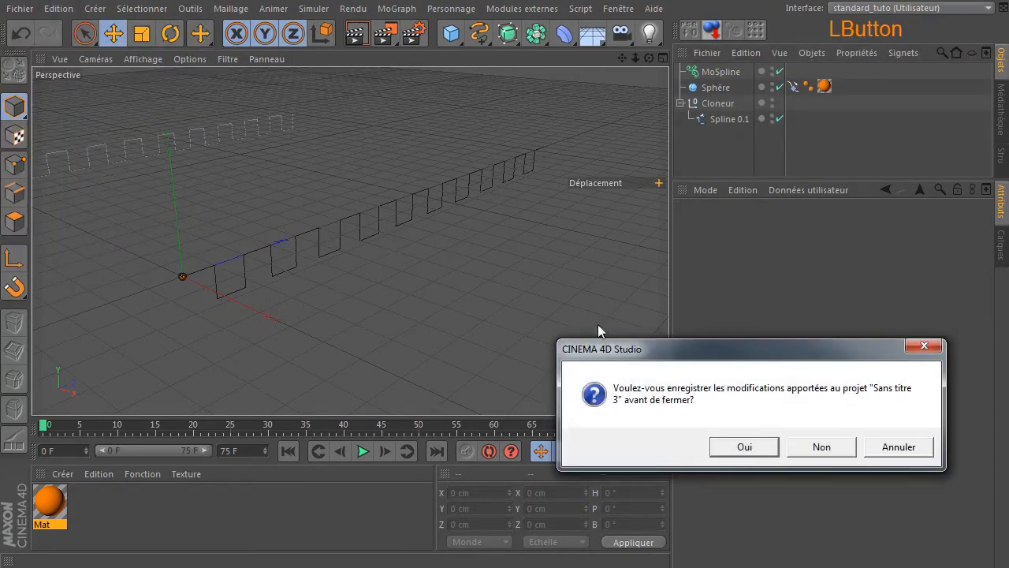
click(805, 446)
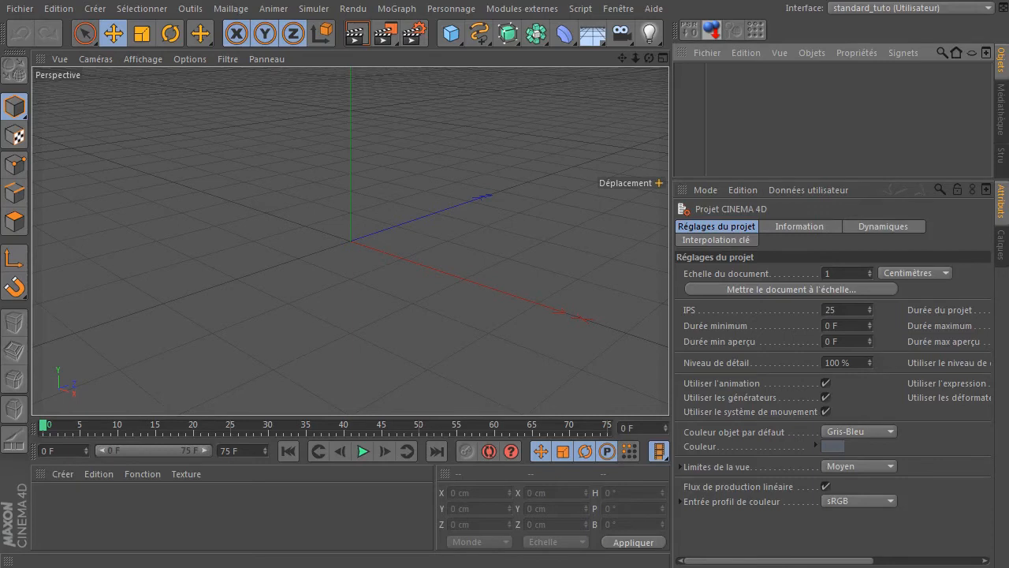
Hide the grid (Grille) in the perspective view of the empty project
click(811, 155)
mouse_move(636, 57)
mouse_down()
mouse_move(637, 73)
mouse_move(618, 57)
mouse_up()
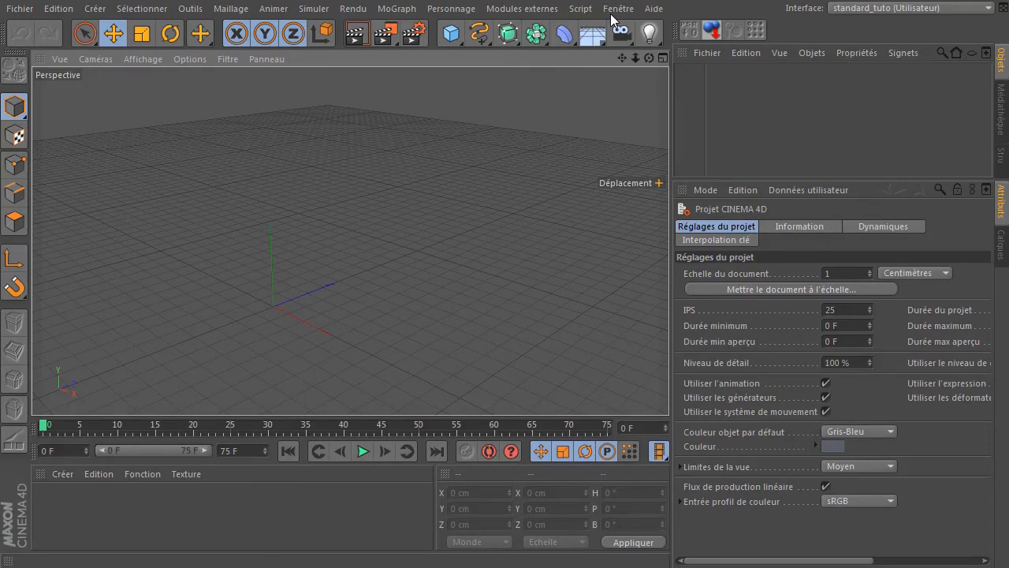
drag(636, 58, 351, 241)
drag(620, 60, 351, 242)
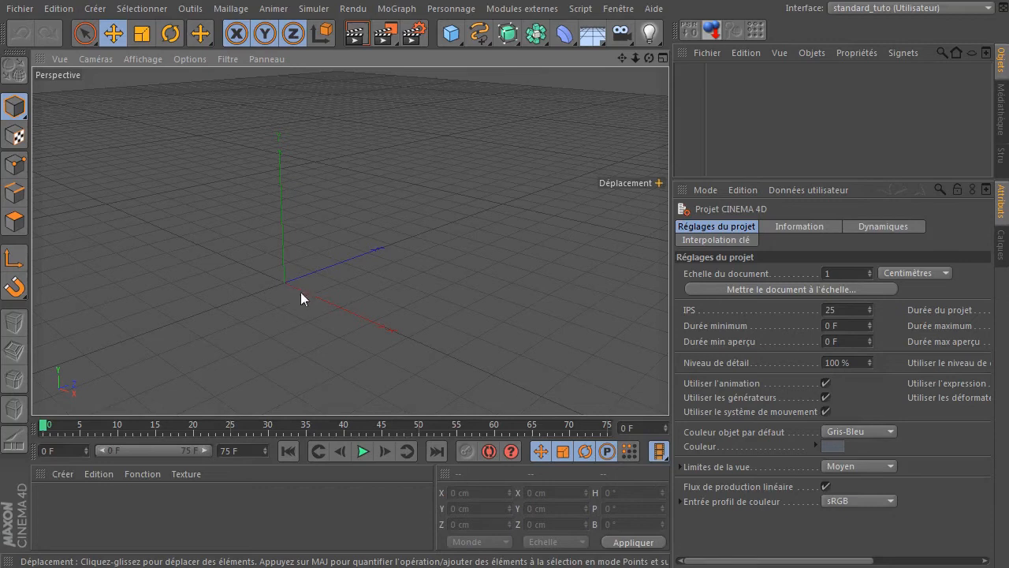
click(225, 58)
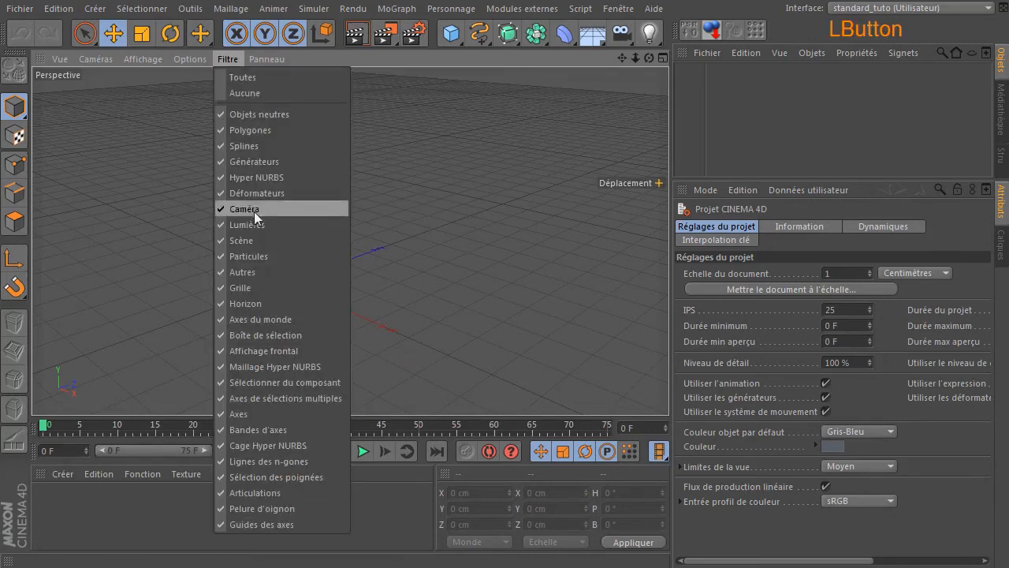
click(239, 287)
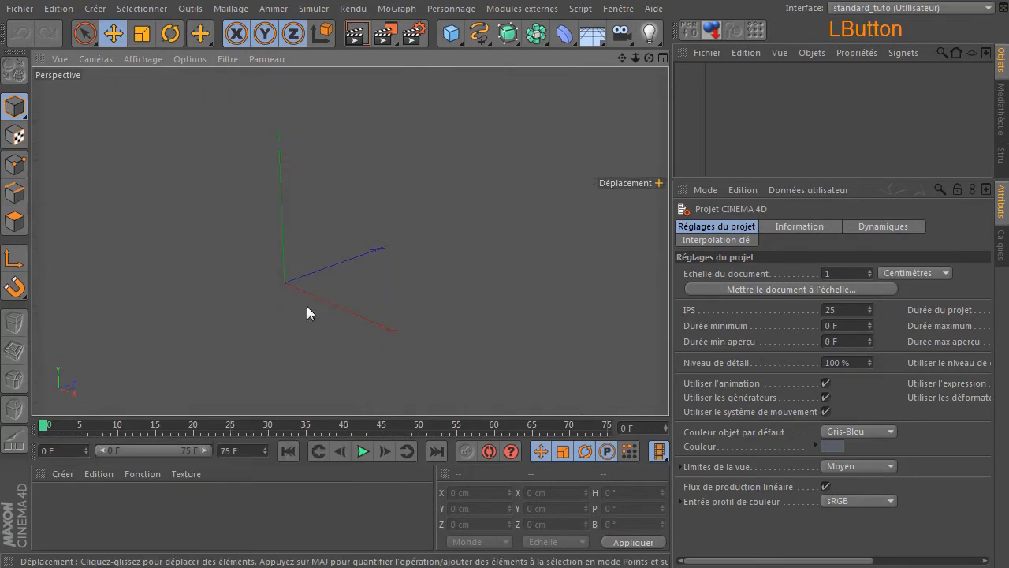
Turn the grid (Grille) display back on in the perspective view of the empty project
scroll(290, 327, up, 3)
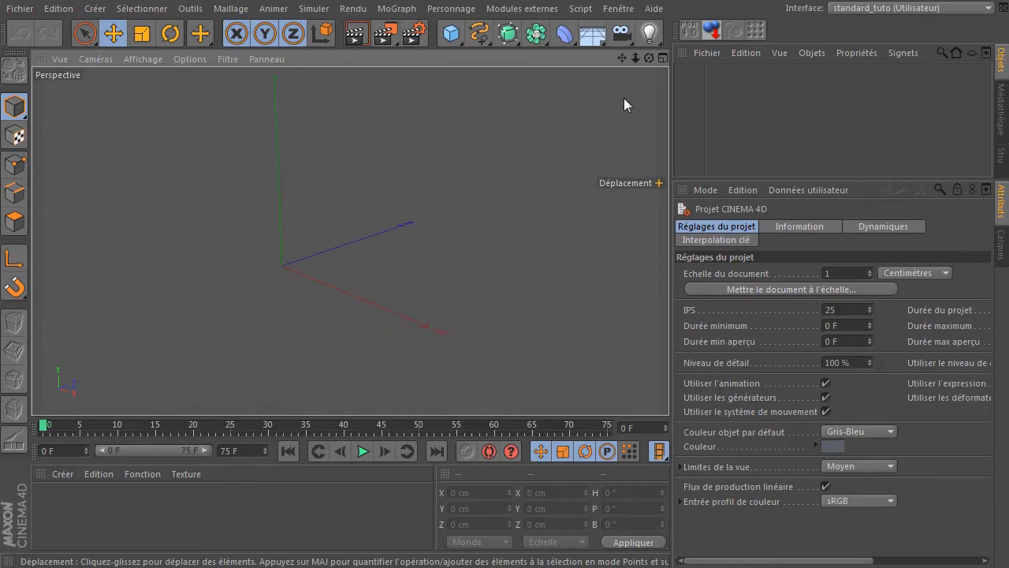
drag(648, 60, 282, 266)
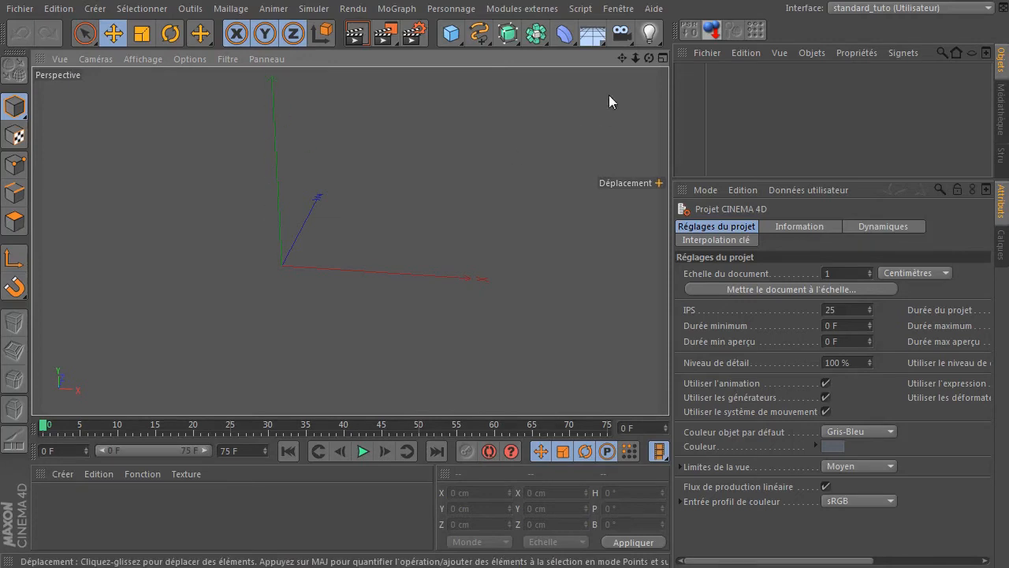
drag(622, 59, 352, 243)
click(228, 62)
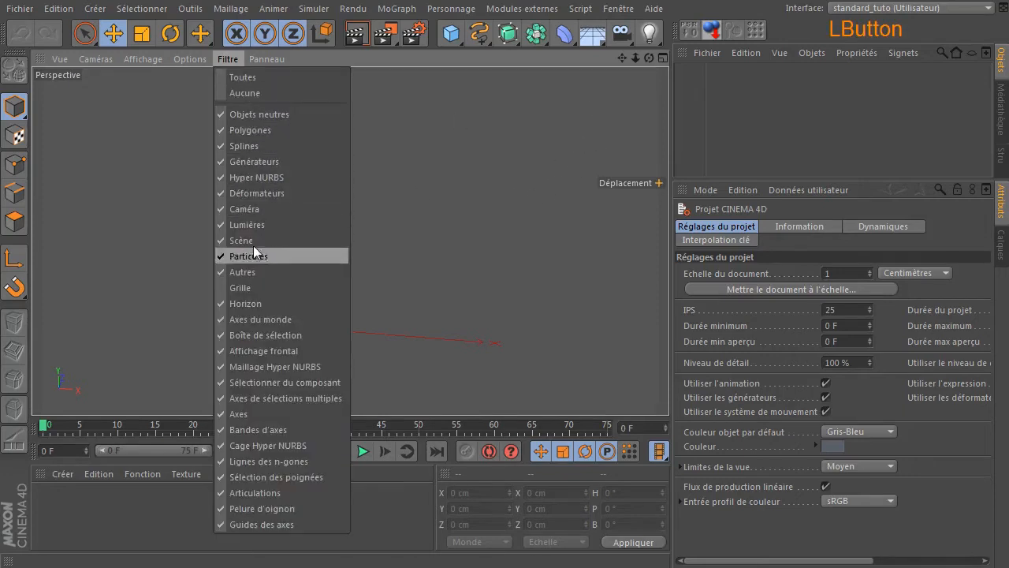
click(240, 288)
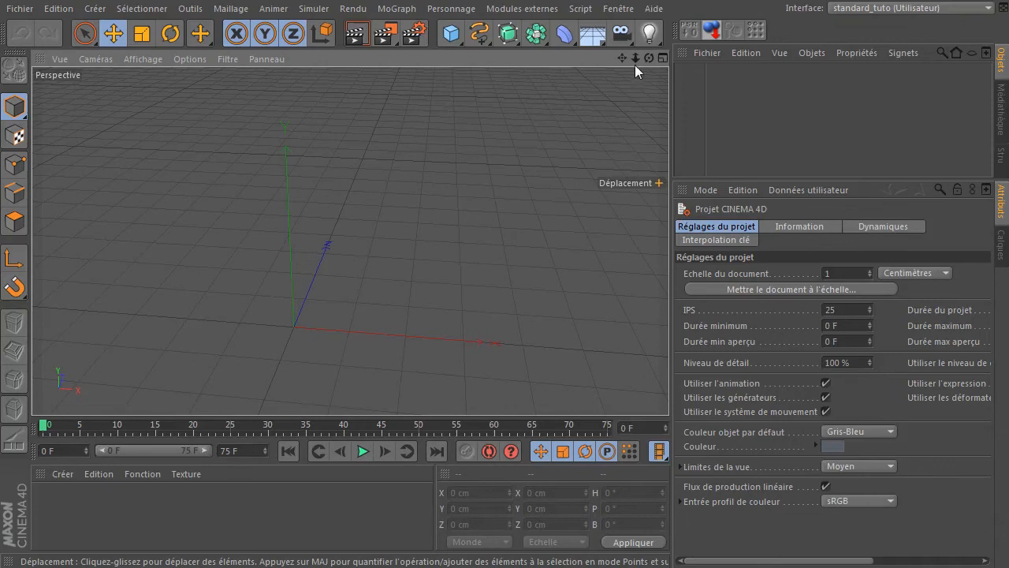
drag(648, 58, 293, 326)
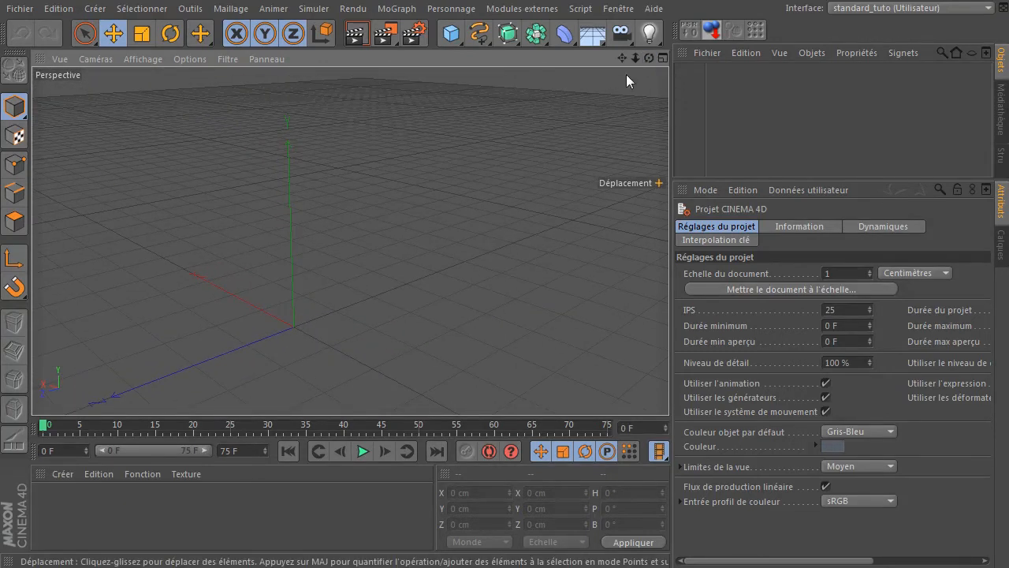
drag(623, 57, 350, 239)
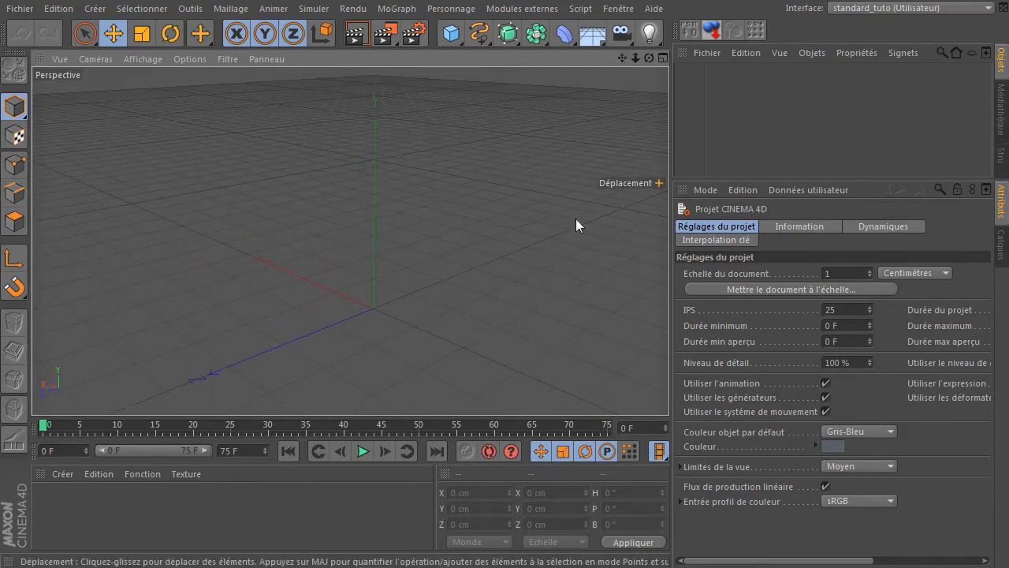
drag(648, 58, 374, 309)
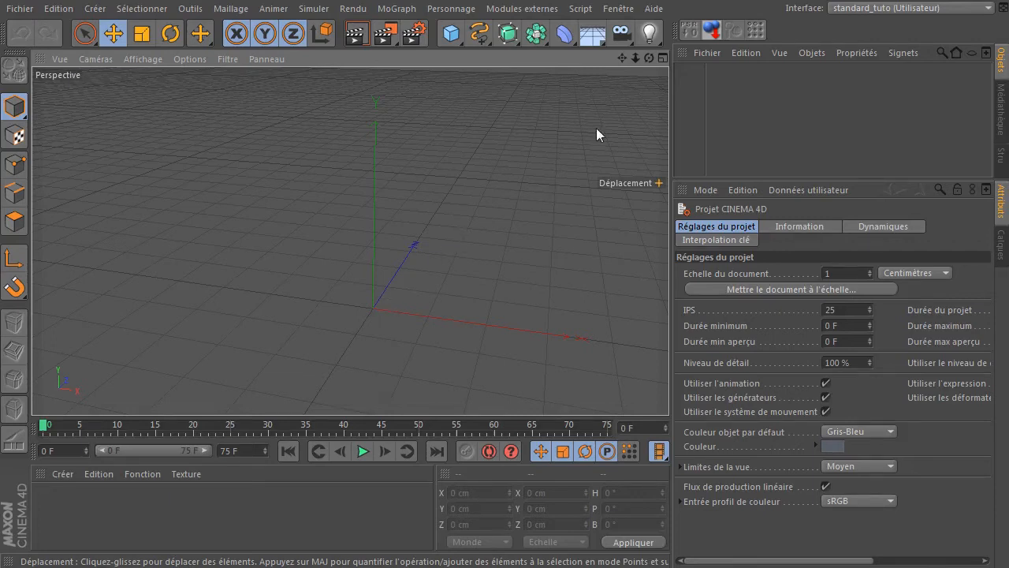
drag(648, 57, 541, 213)
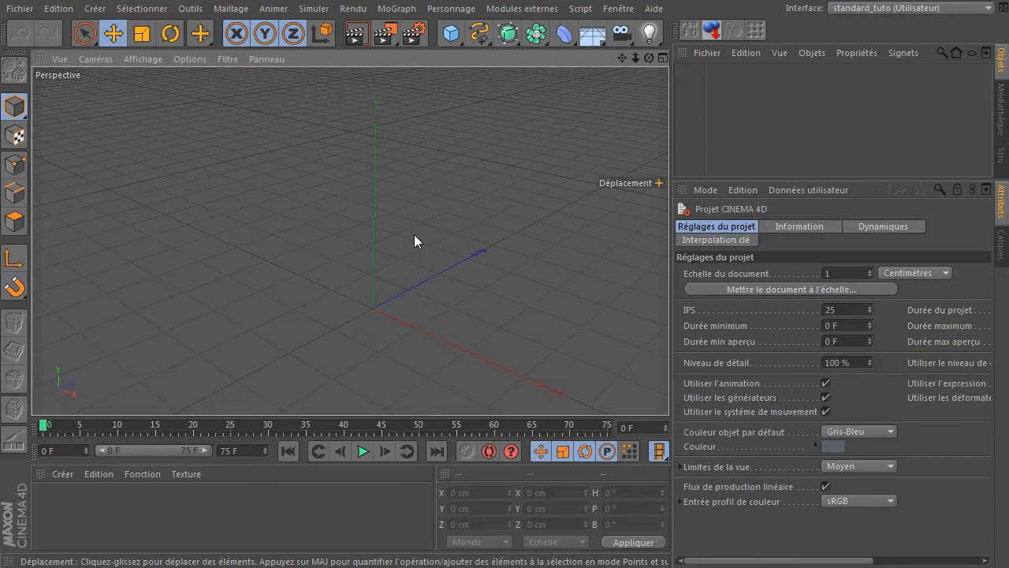
click(654, 8)
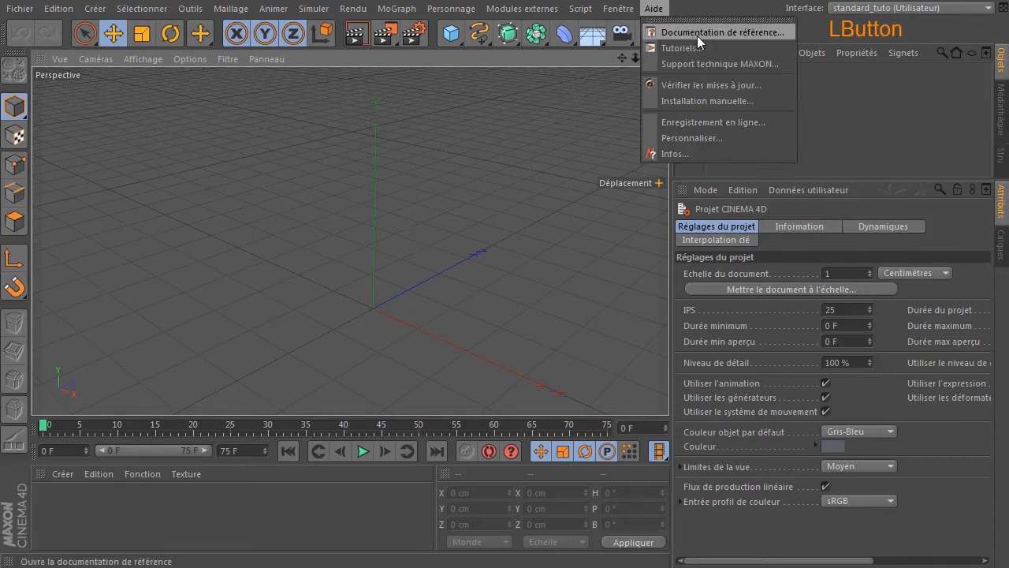
click(931, 130)
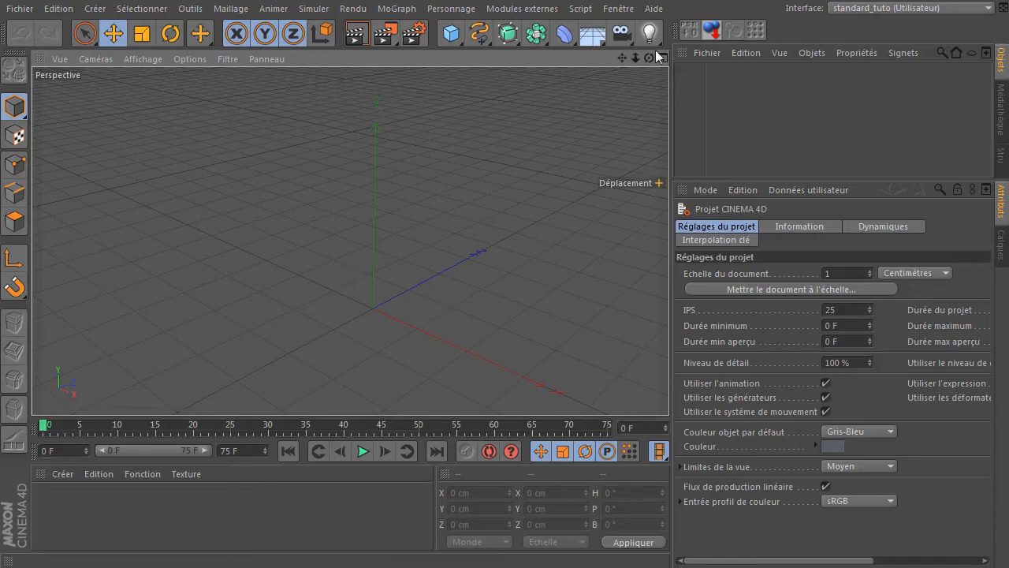
drag(649, 58, 501, 139)
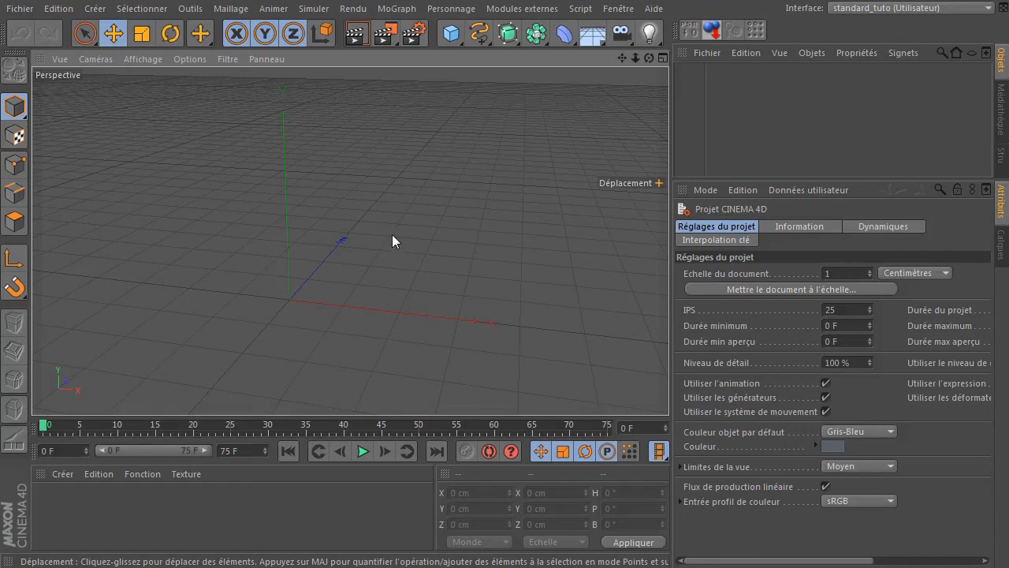
click(306, 235)
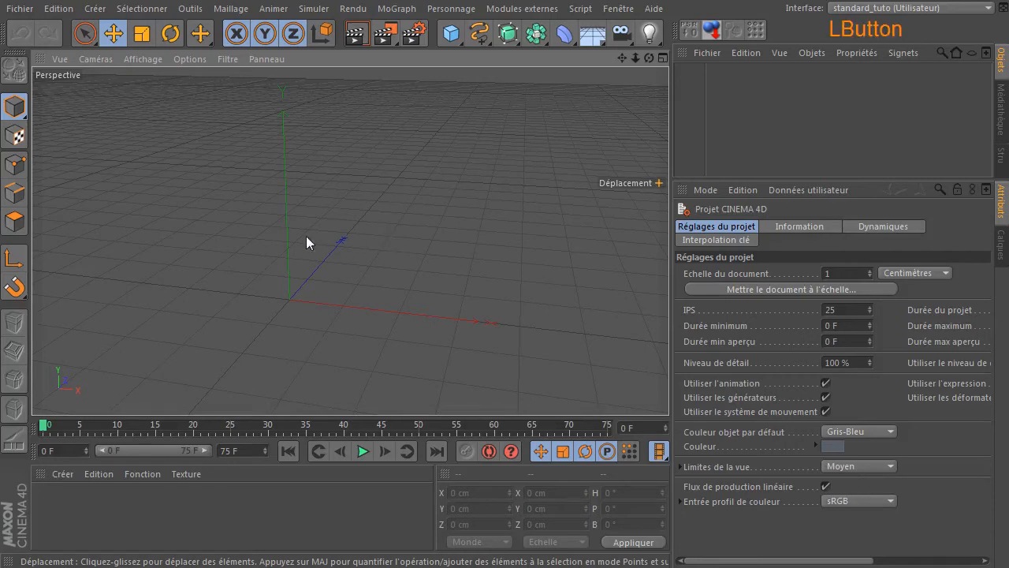
click(334, 167)
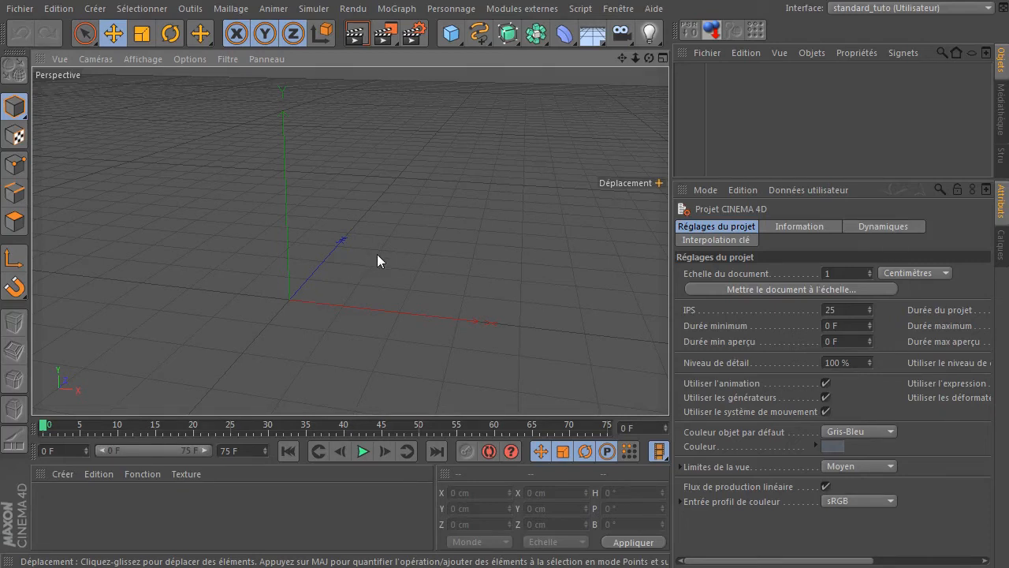
Add a cone oriented along +Z, with a base radius of 20 cm and a height of 50 cm
click(451, 33)
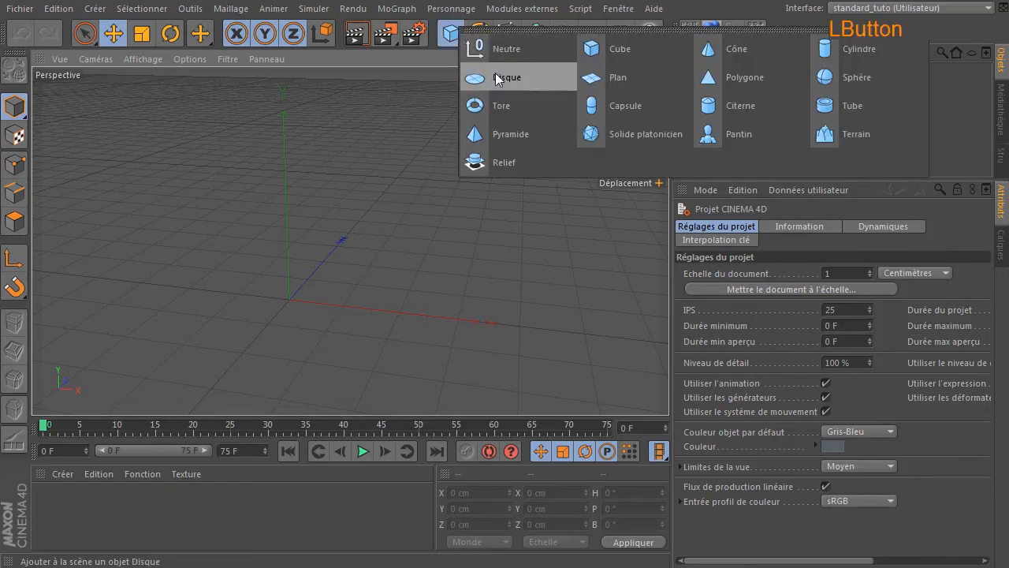
click(753, 52)
click(814, 340)
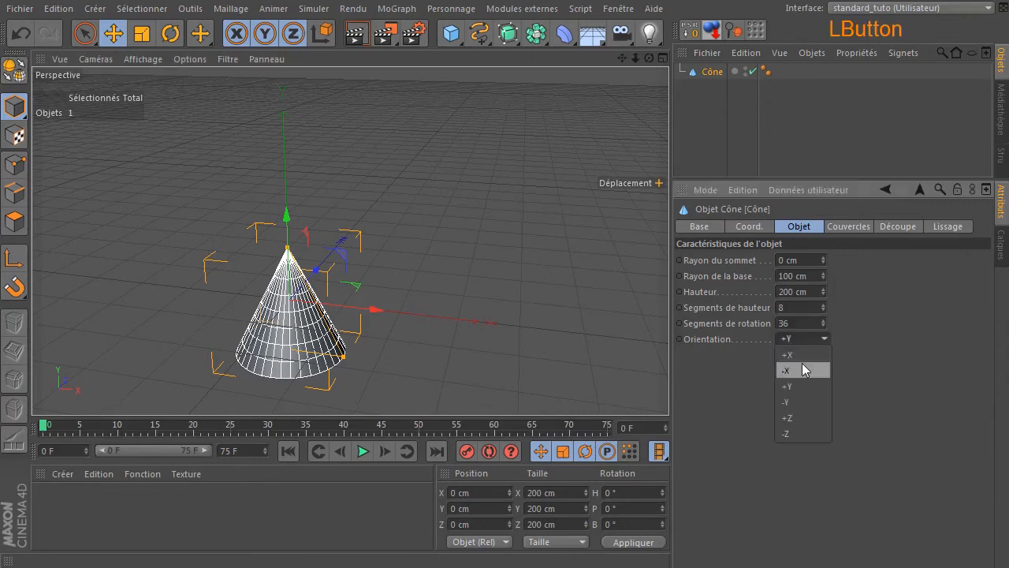
click(796, 417)
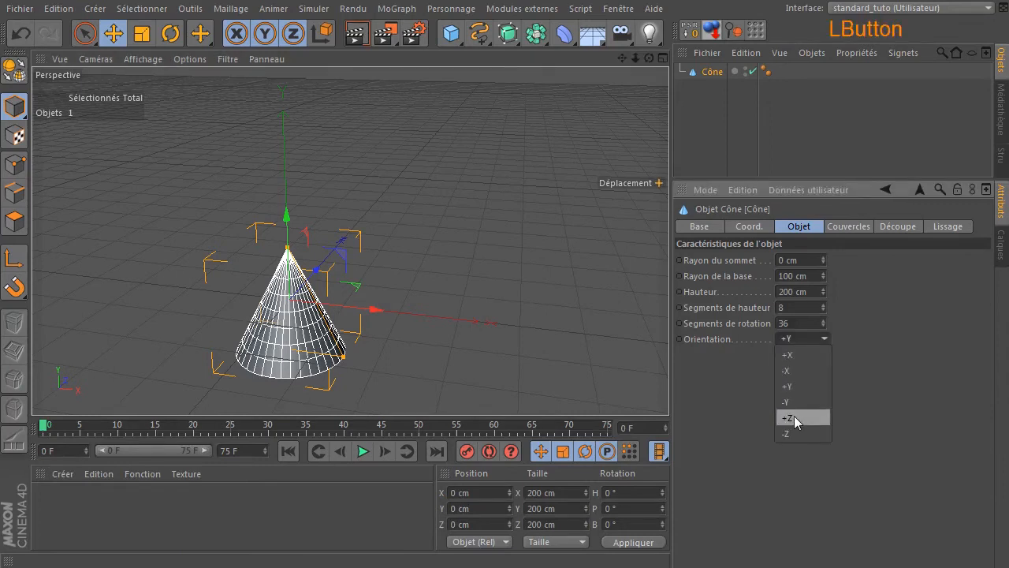
double_click(798, 275)
text(20)
key(Tab)
text(50)
key(Return)
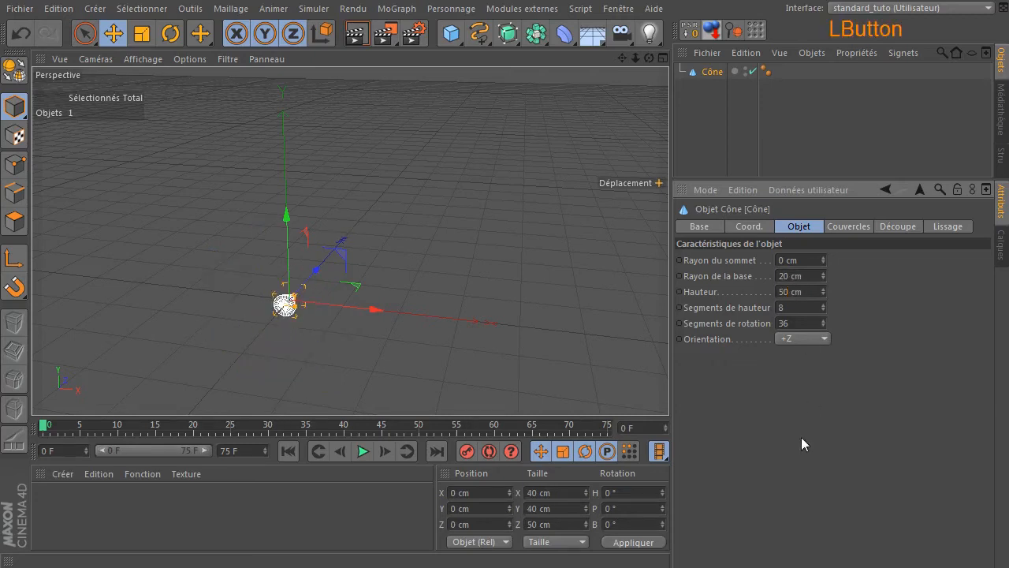
Duplicate the cone twice, orienting Cône.1 along +Y and Cône.2 along +X
drag(648, 58, 716, 126)
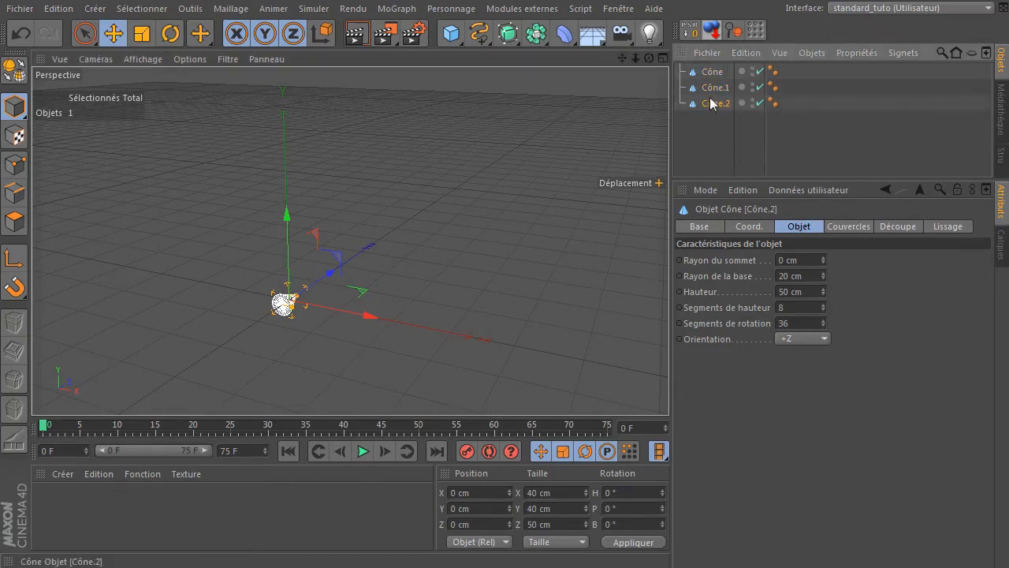
click(713, 88)
click(811, 336)
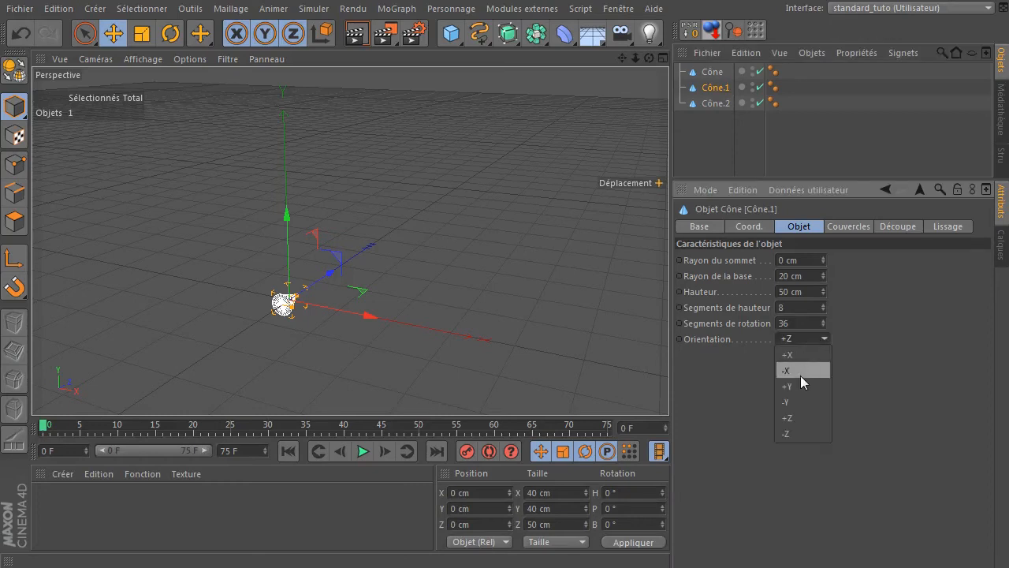
click(798, 380)
click(710, 104)
click(789, 339)
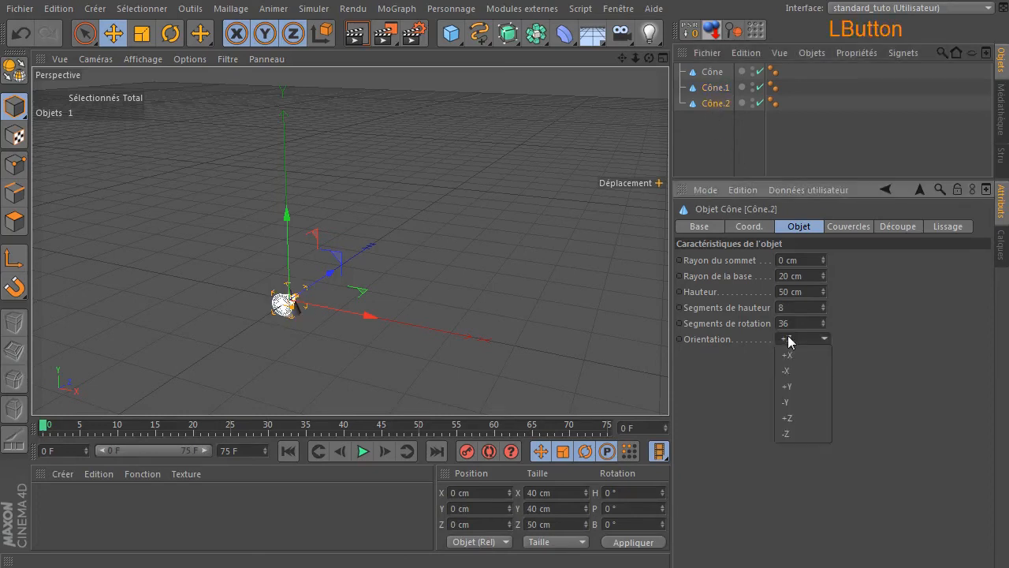
click(813, 352)
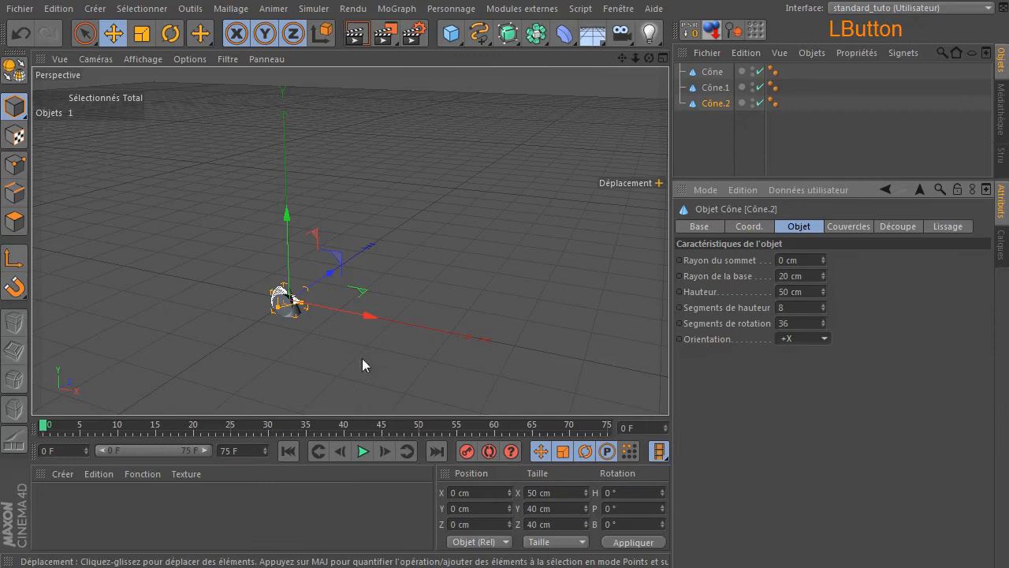
Create three new materials and assign Mat to Cône.2, Mat.1 to Cône.1 and Mat.2 to Cône
double_click(142, 514)
double_click(220, 530)
double_click(283, 532)
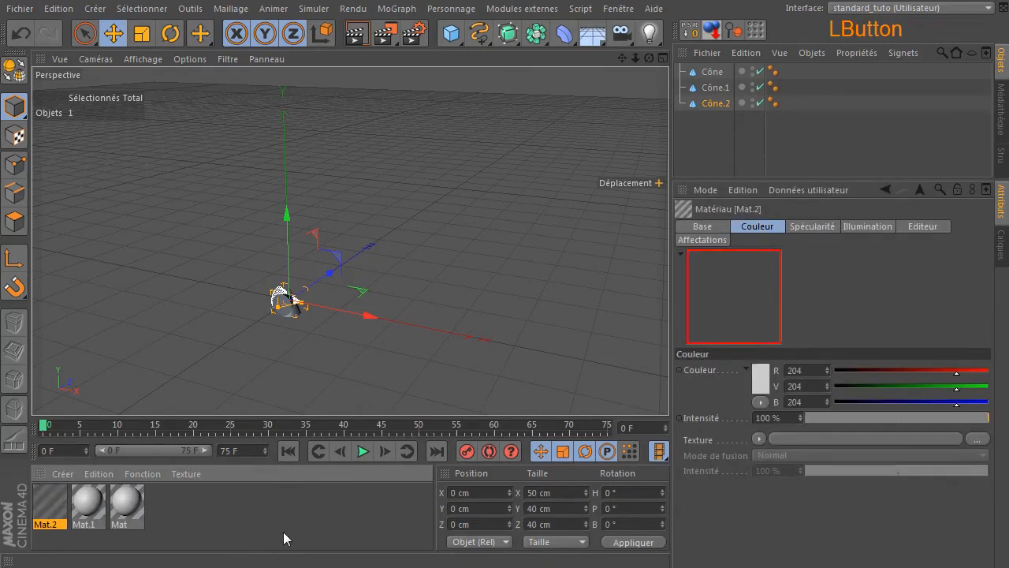
drag(130, 504, 712, 104)
drag(83, 508, 707, 88)
drag(52, 509, 710, 73)
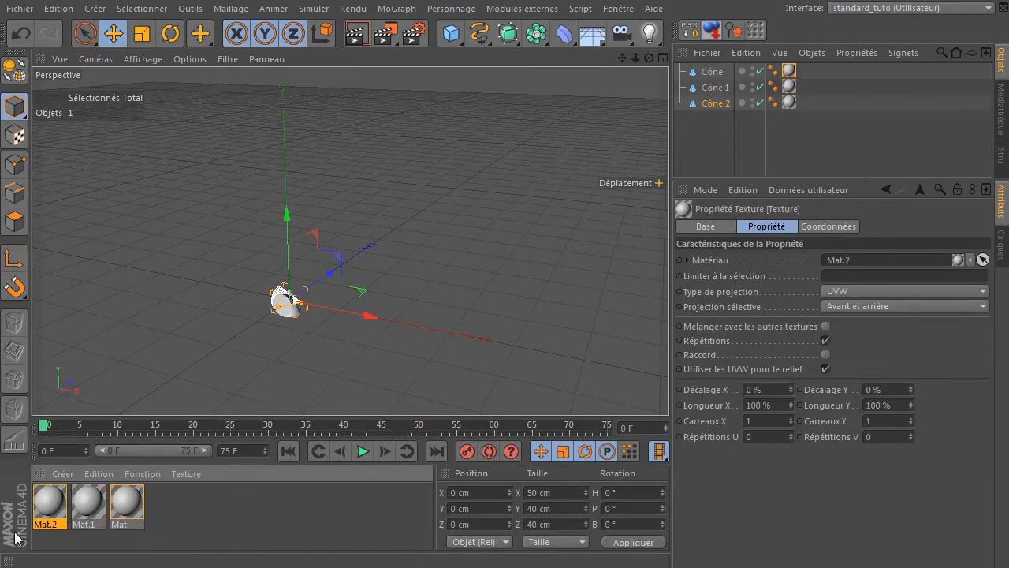
Set the colour of material Mat.2 to blue (R 0, V 76, B 255)
double_click(49, 505)
click(418, 140)
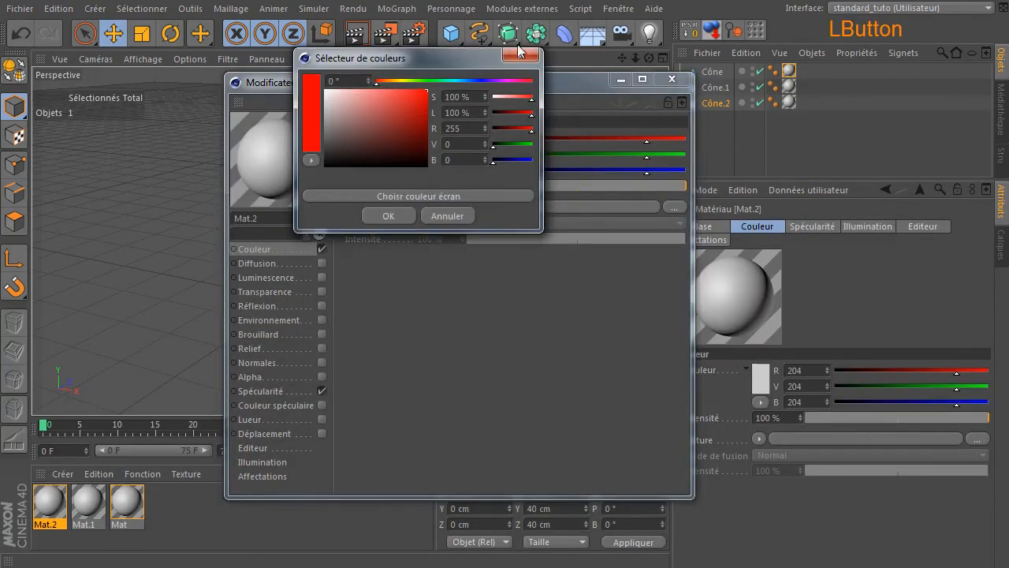
click(472, 80)
click(394, 216)
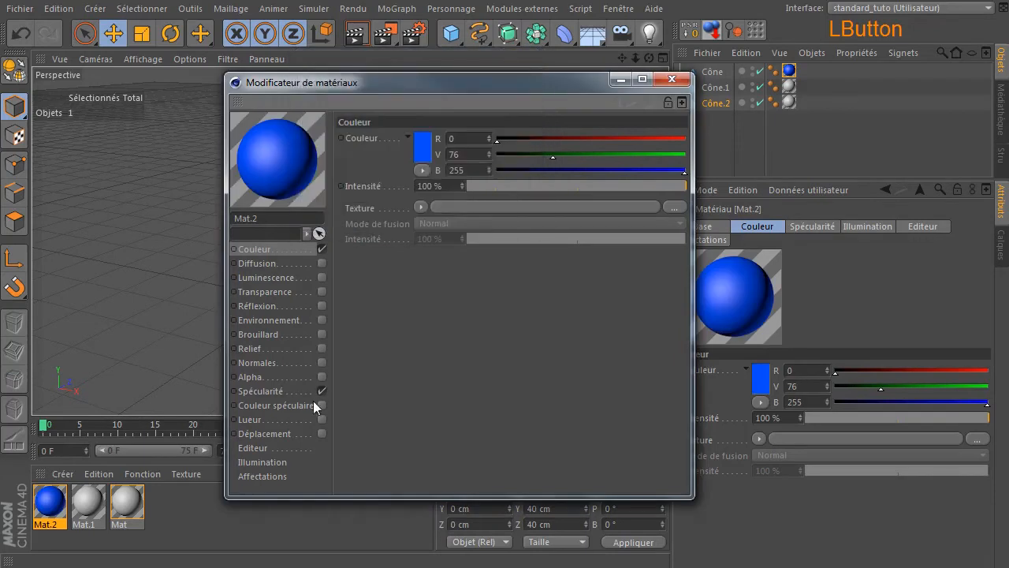
Set the colour of material Mat.1 to green (R 8, V 255, B 0) and disable its Spécularité
click(100, 501)
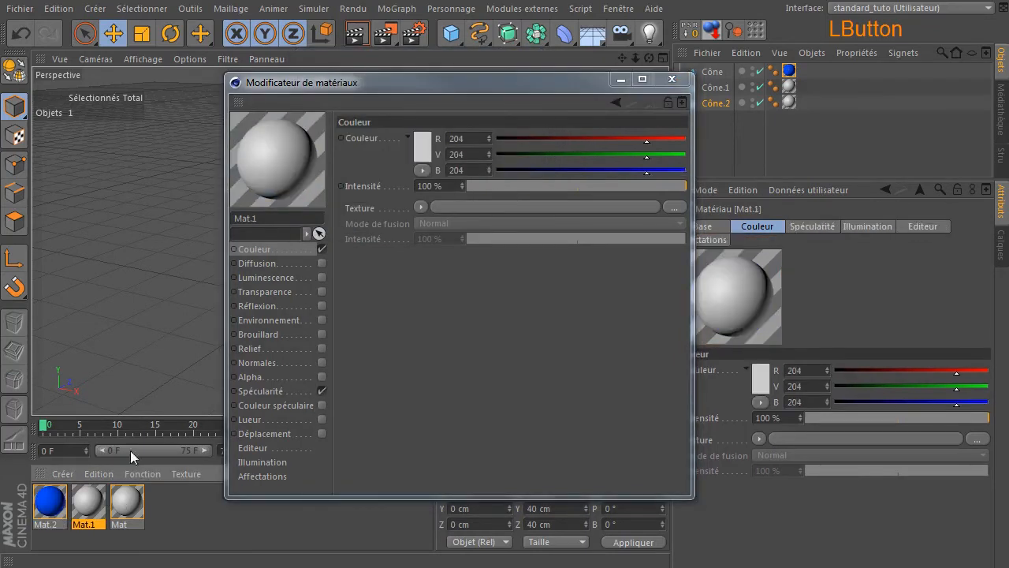
click(418, 143)
drag(427, 134, 437, 69)
click(433, 79)
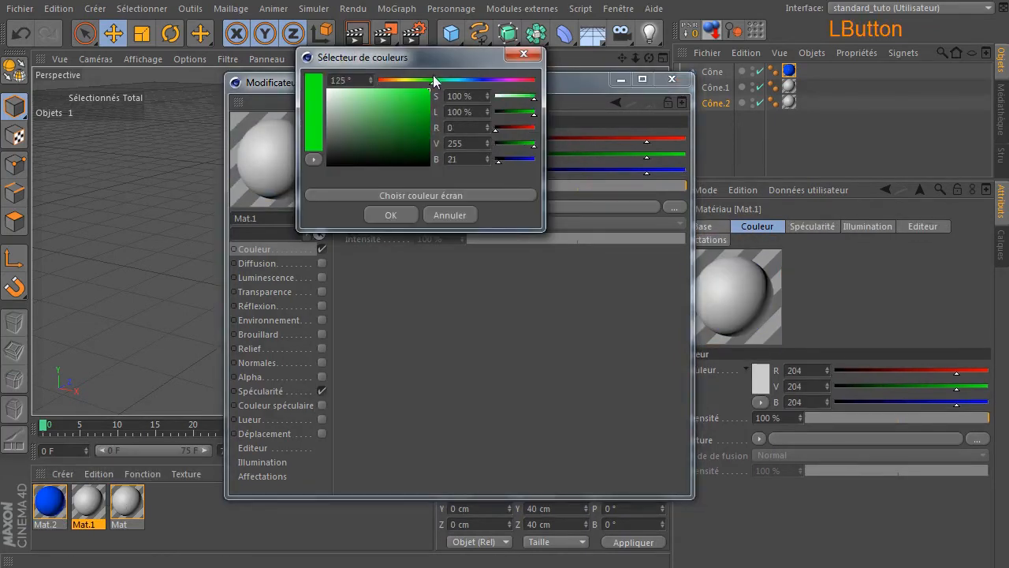
click(391, 215)
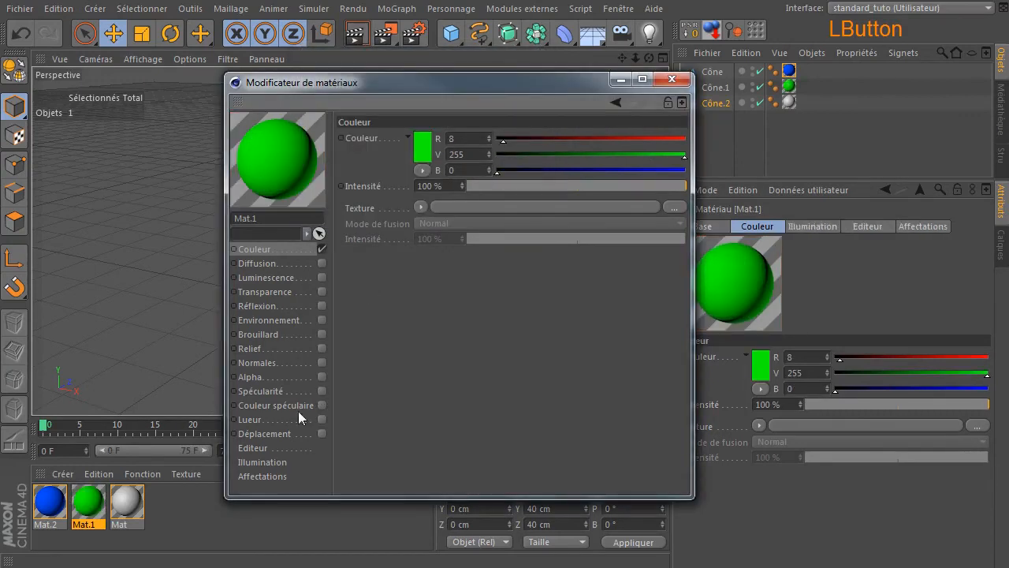
Set material Mat to pure red (R 255, V 0, B 0), disable its Spécularité and close the material editor
click(138, 506)
click(425, 143)
drag(407, 153, 435, 80)
click(397, 215)
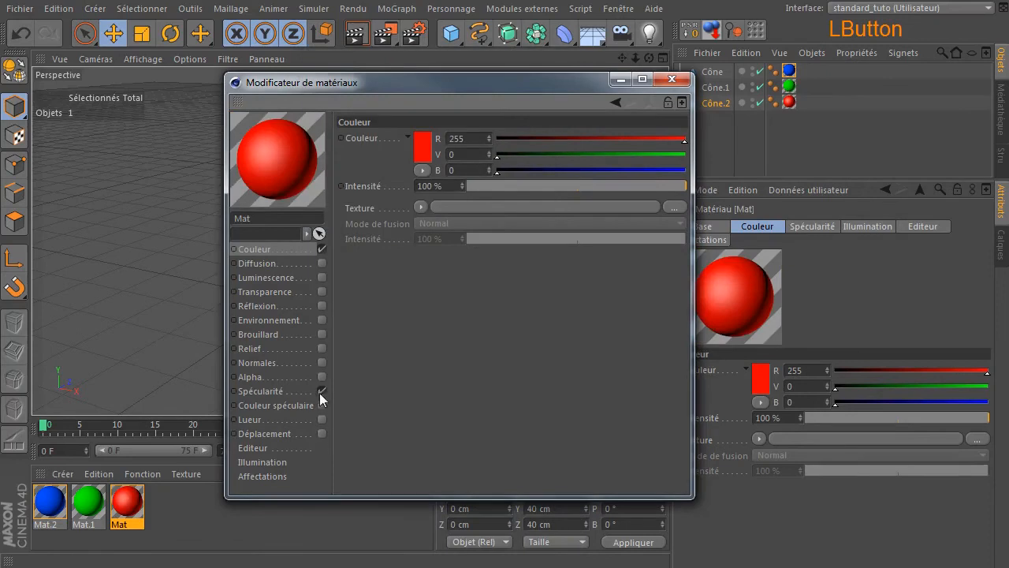
click(320, 392)
click(671, 79)
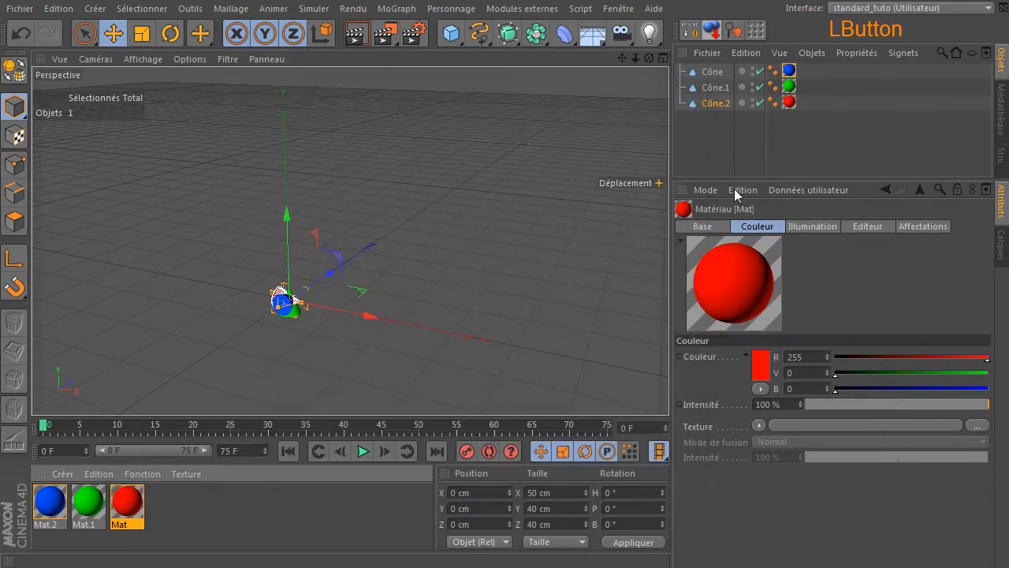
Move the blue cone along Z, the green cone up Y to about 316 cm and the red cone along X, onto the world axis ends
click(710, 72)
drag(329, 274, 399, 213)
click(704, 87)
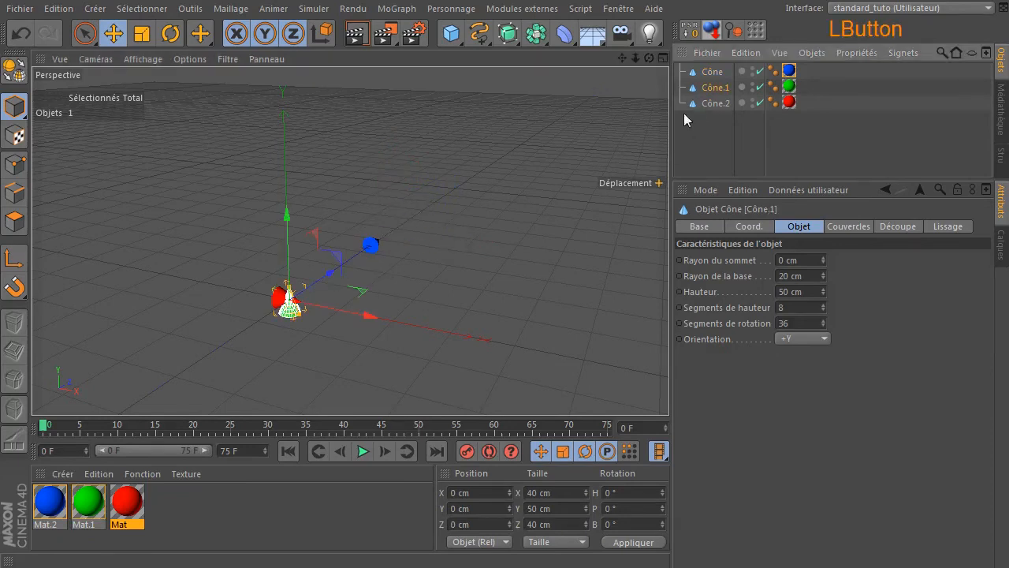
drag(286, 210, 287, 102)
click(691, 102)
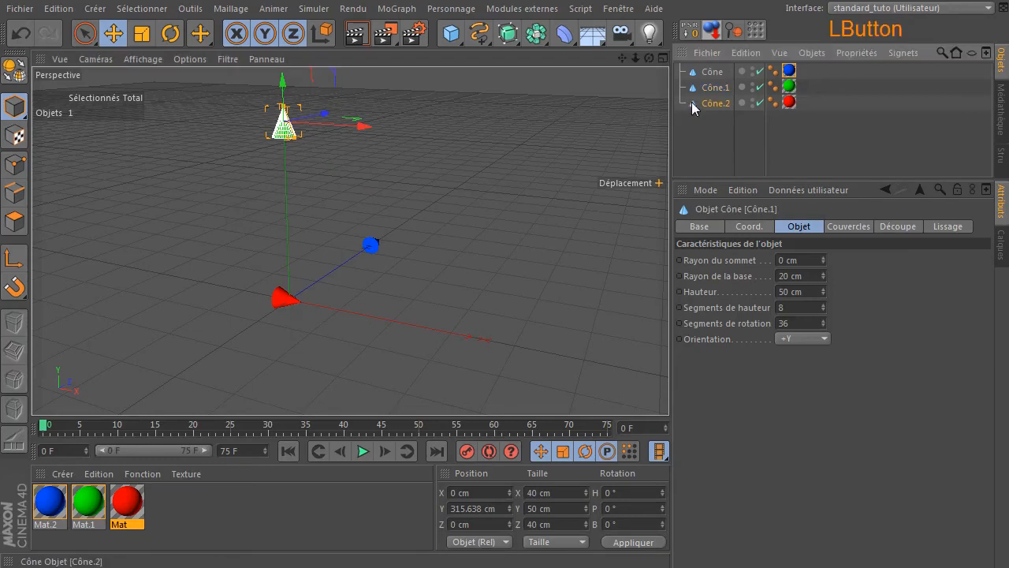
drag(371, 317, 561, 344)
click(592, 287)
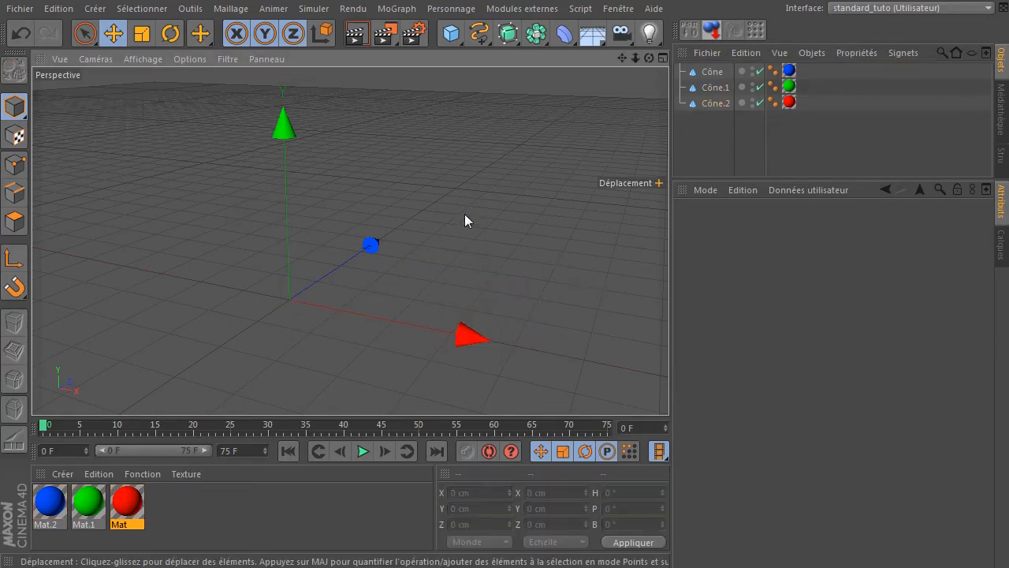
Add a Mo Texte object reading "ABC" at the world origin with its text alignment set to Centré
click(396, 8)
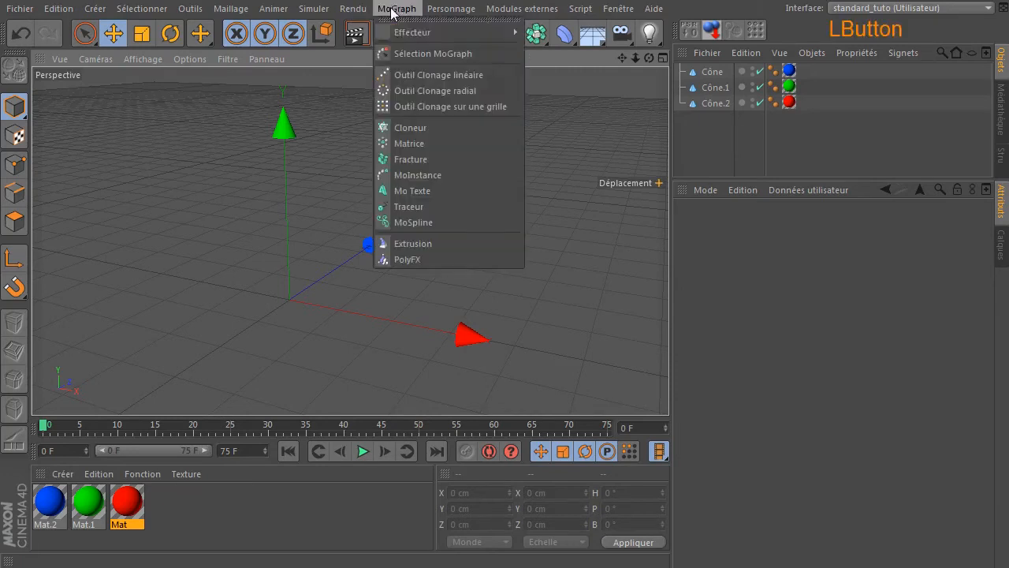
click(411, 190)
click(817, 338)
text(ABC)
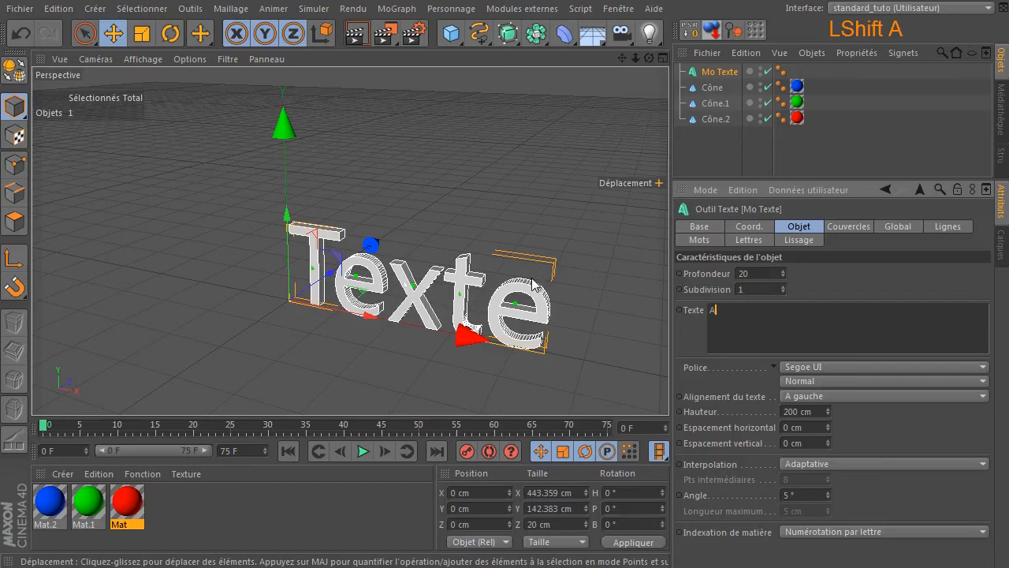
click(802, 400)
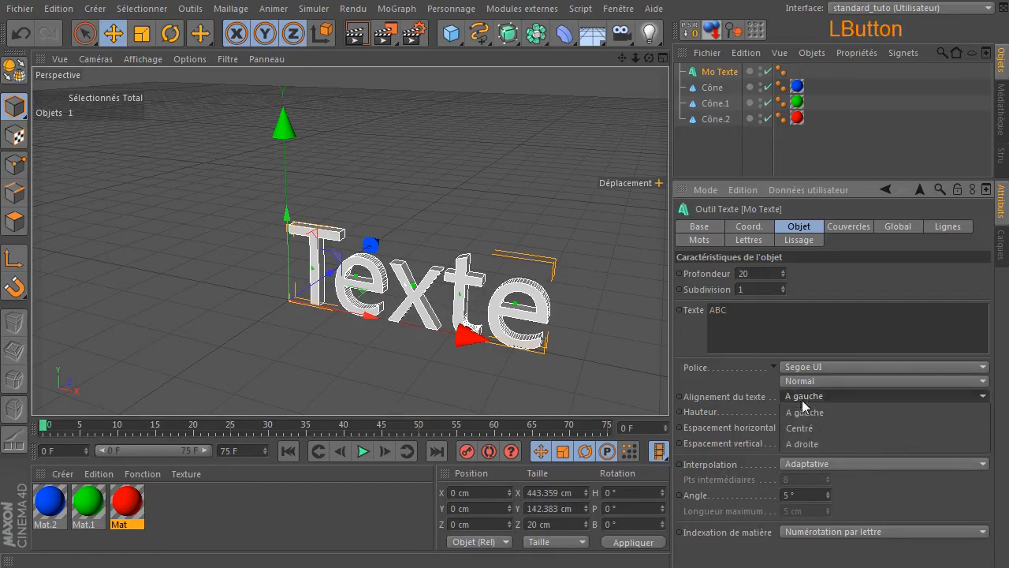
click(802, 421)
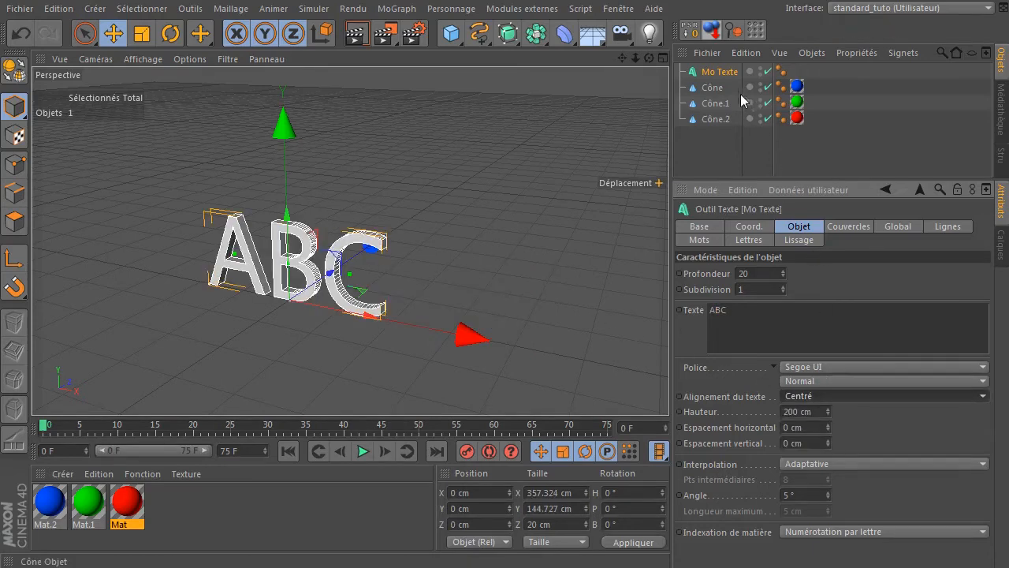
Make the ABC text and the three cones editable and expand the text's hierarchy down to its letters and caps
click(22, 75)
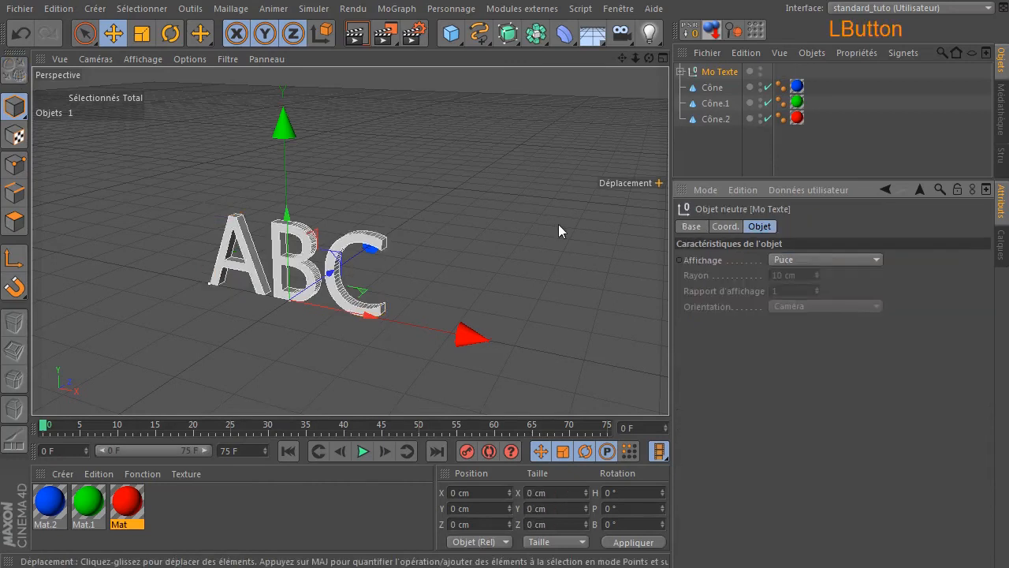
ctrl+click(684, 72)
drag(795, 183, 795, 308)
drag(724, 223, 771, 57)
click(18, 70)
click(682, 71)
ctrl+click(681, 72)
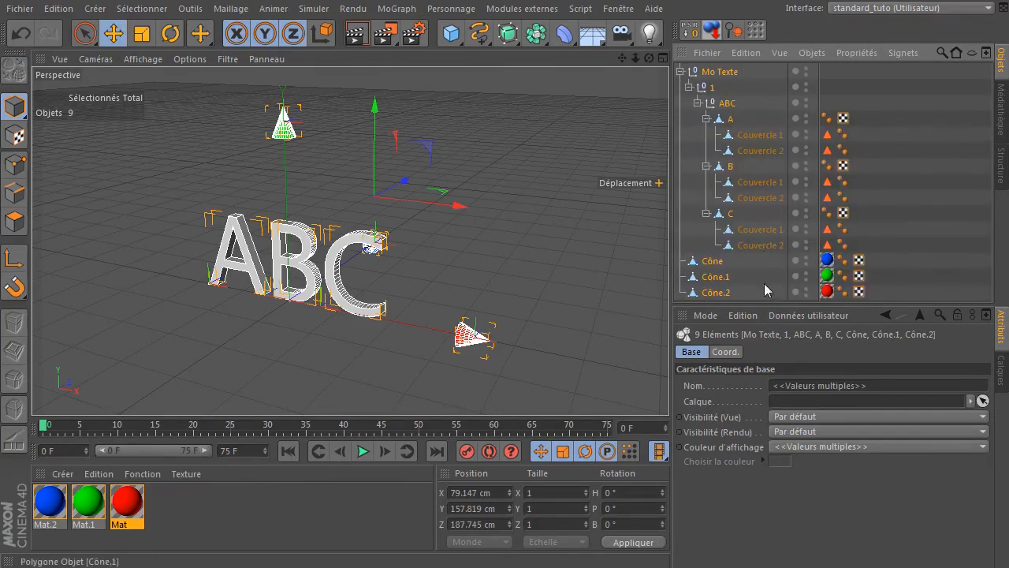
Merge the whole text hierarchy and the three cones into one object with Connecter les objets +Supprimer
drag(752, 306, 749, 71)
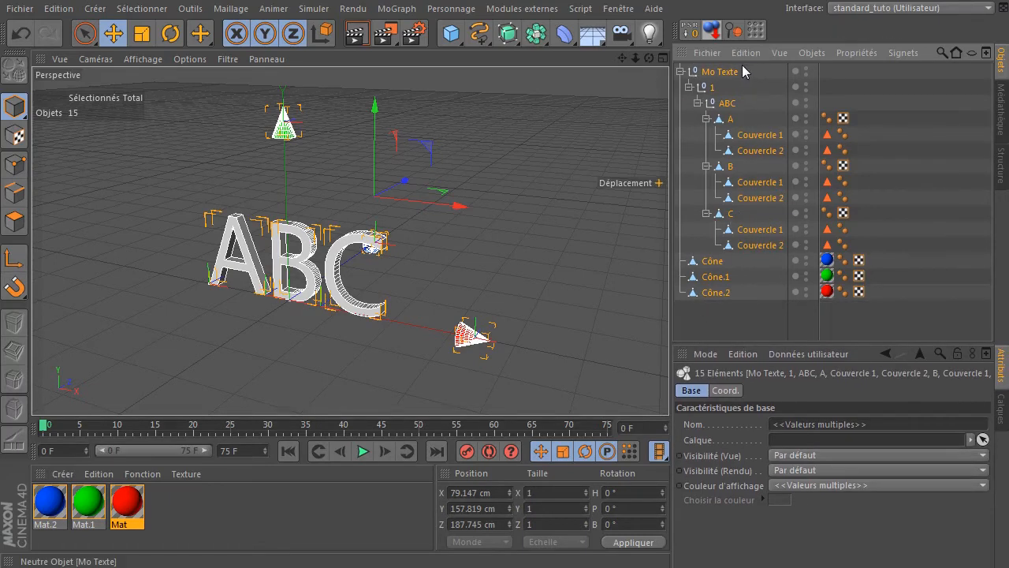
right_click(726, 73)
click(784, 403)
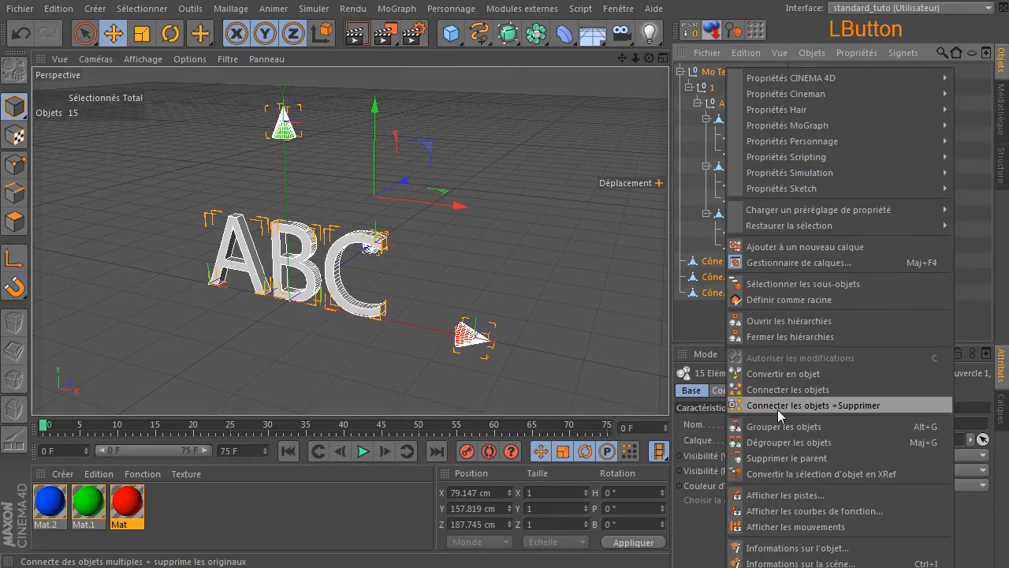
drag(788, 342, 788, 268)
click(720, 154)
drag(649, 58, 620, 100)
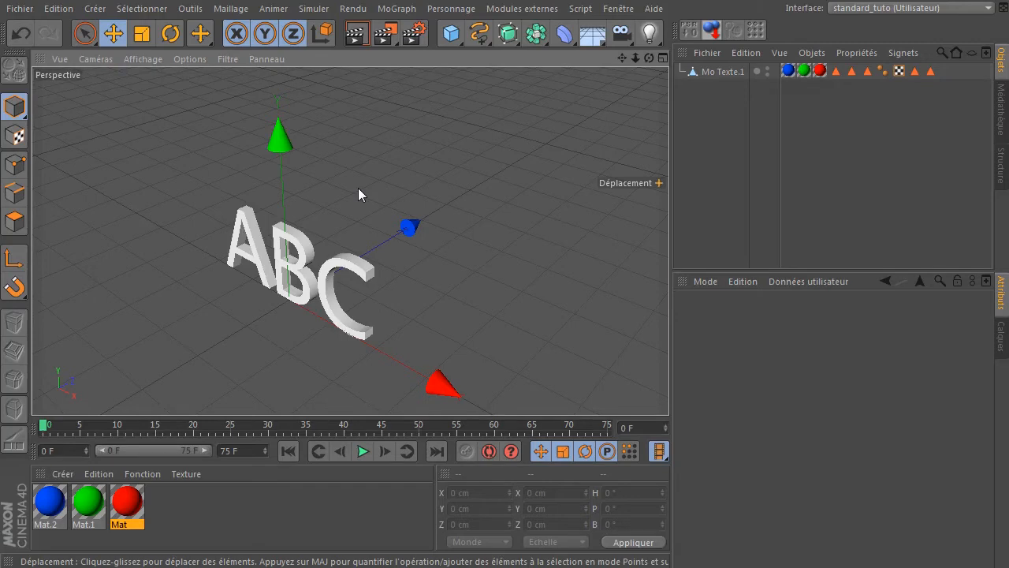
Rotate the merged ABC object to a pitch of 90° and undo the rotation
click(710, 72)
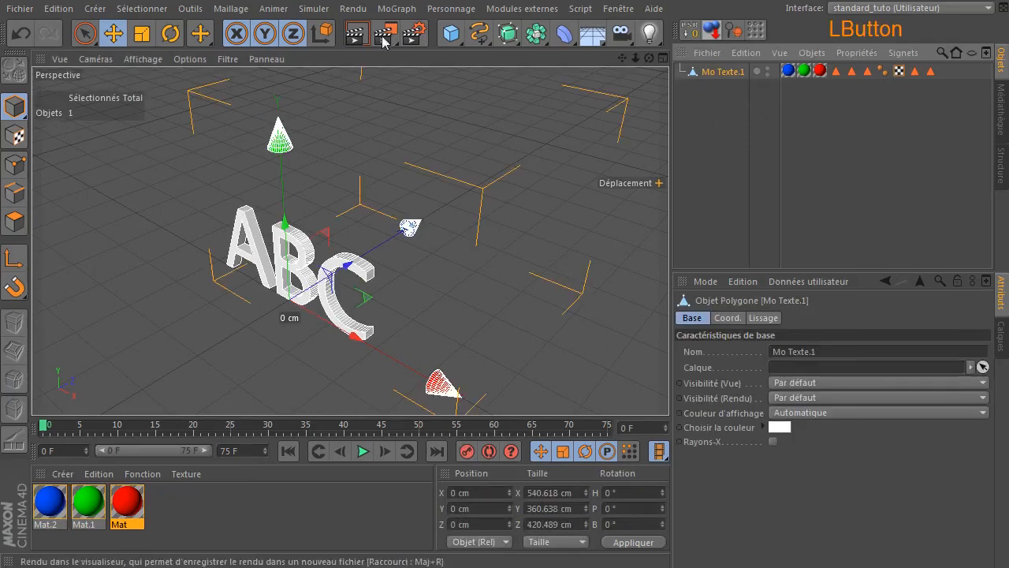
click(168, 36)
drag(309, 251, 270, 325)
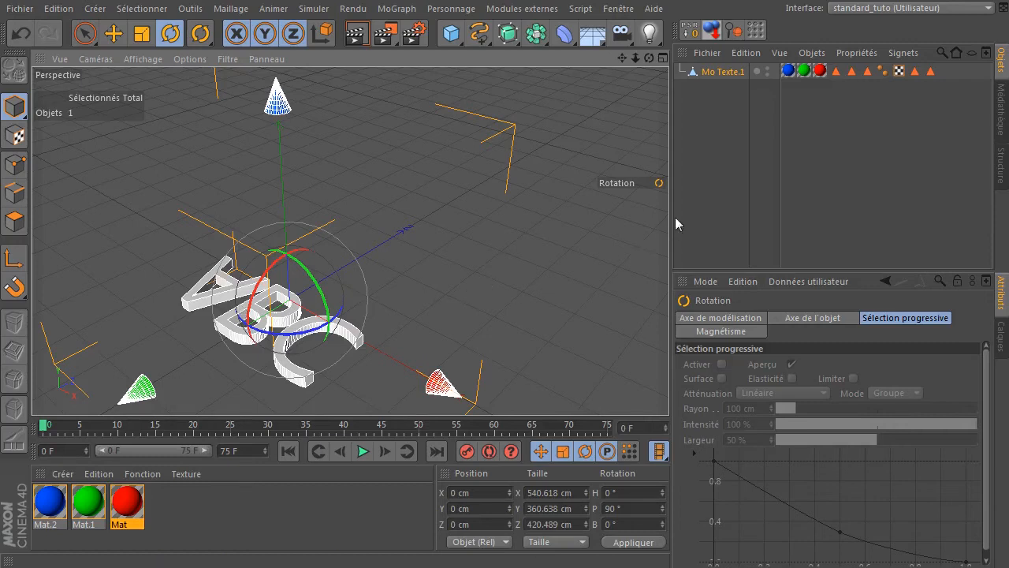
click(725, 191)
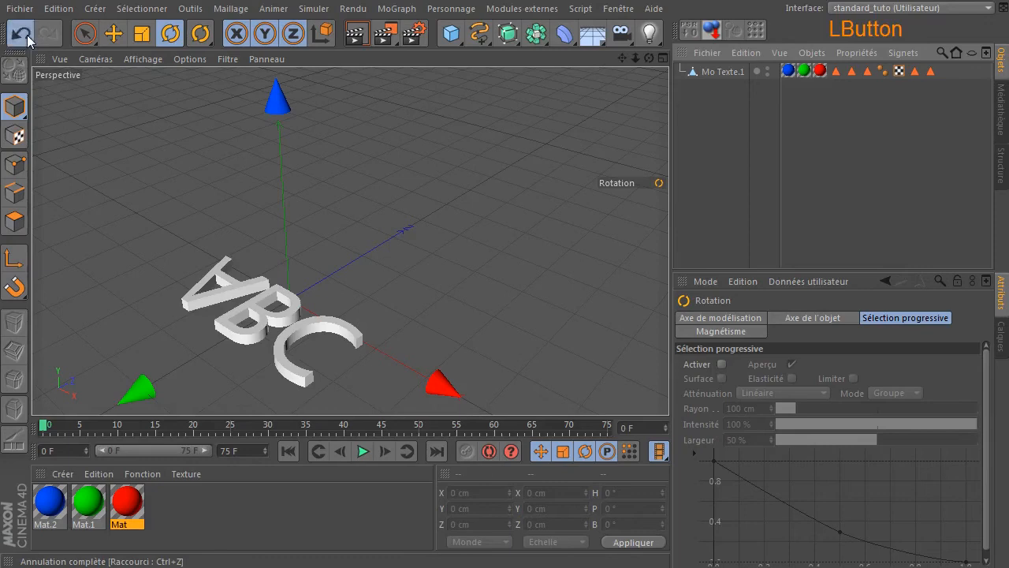
click(28, 37)
click(21, 35)
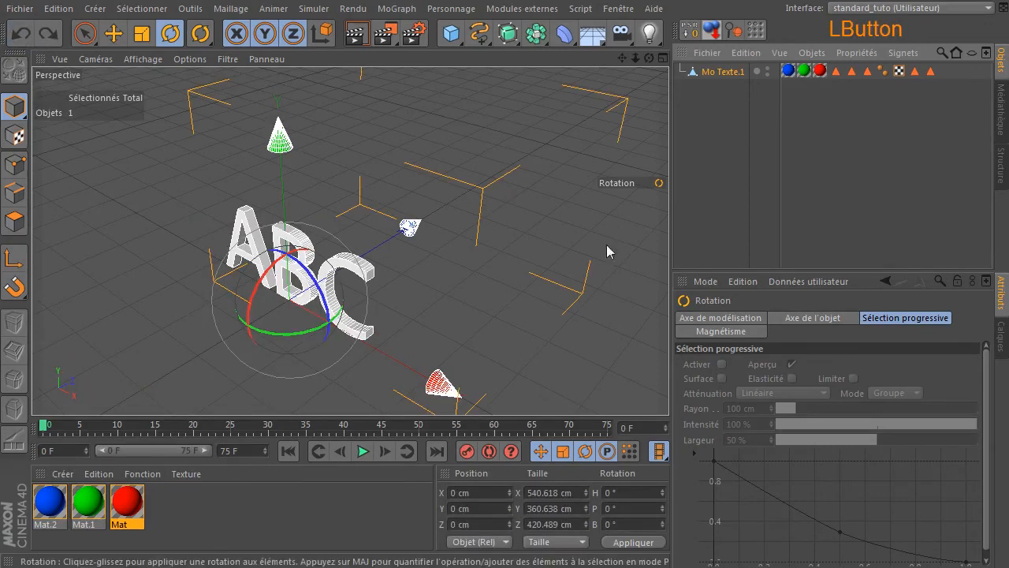
click(695, 194)
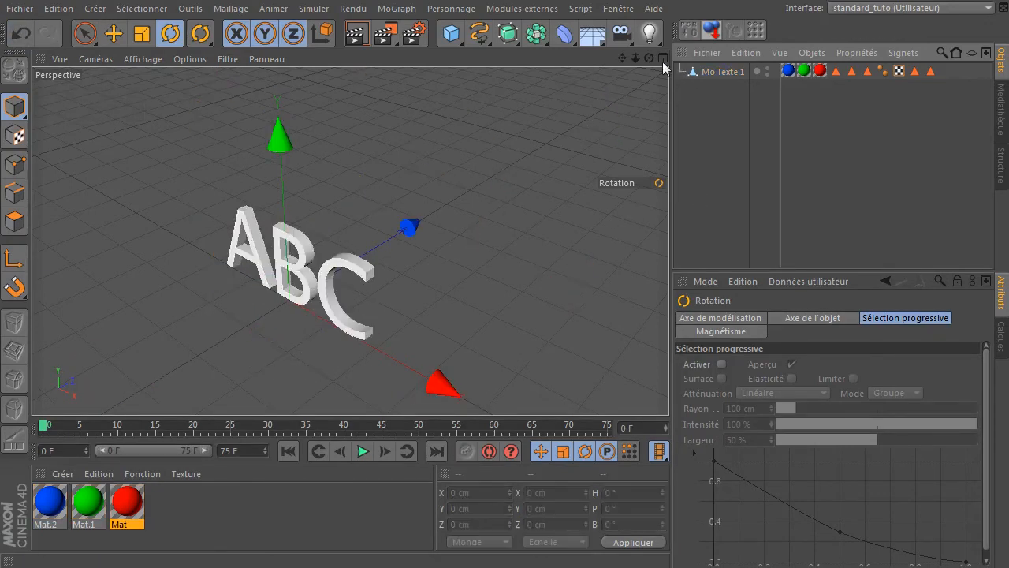
Export the merged ABC object in 3D Studio (*.3ds) format as abc.3ds in the Téléchargements folder
drag(649, 58, 654, 56)
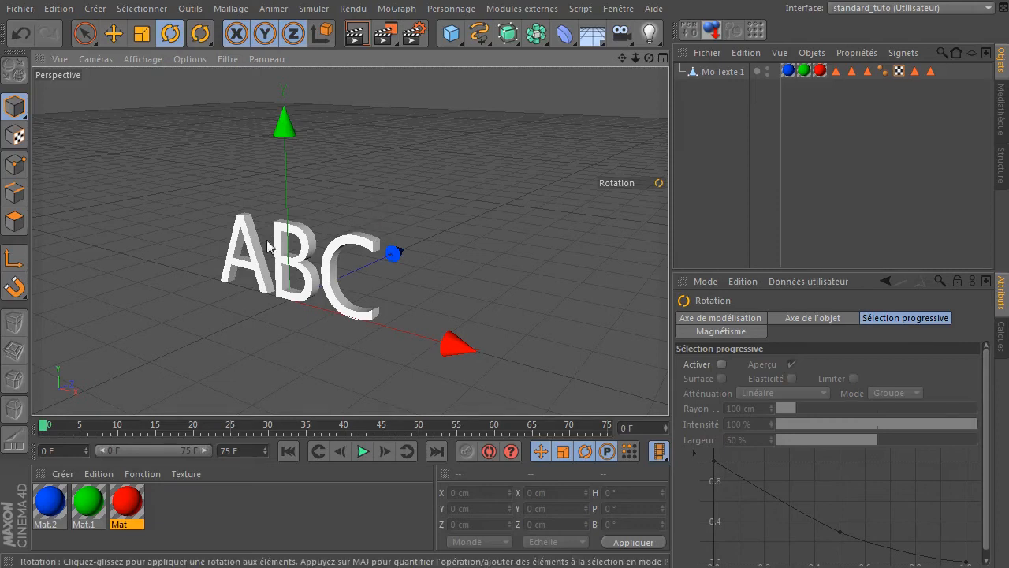
click(731, 73)
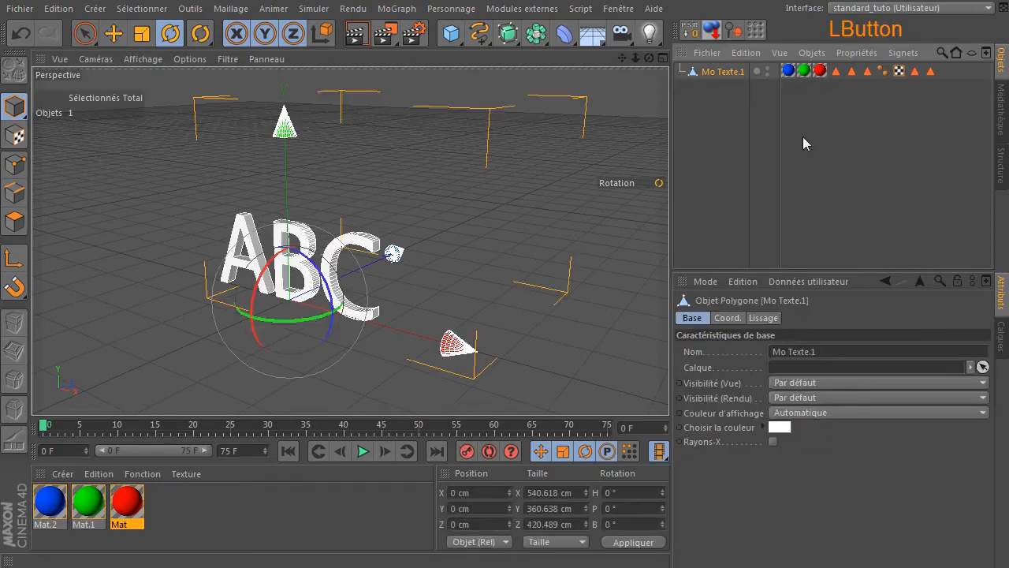
click(19, 9)
mouse_move(116, 229)
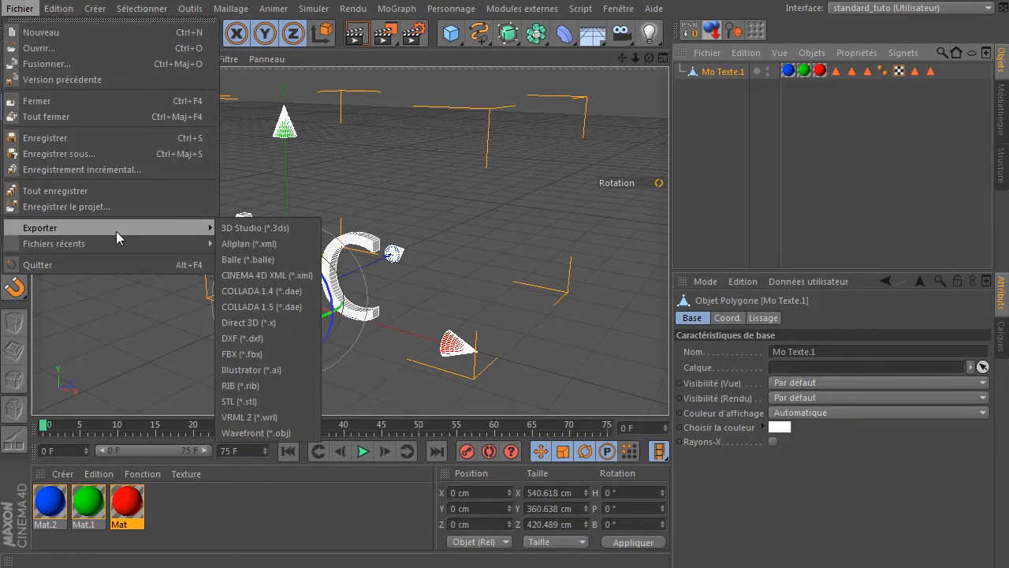
click(232, 227)
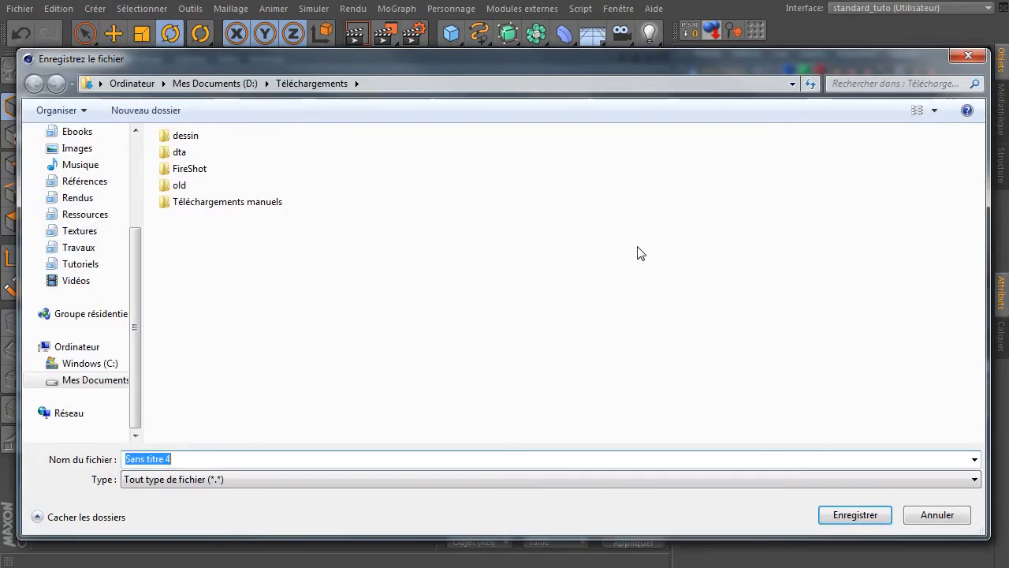
text(abc)
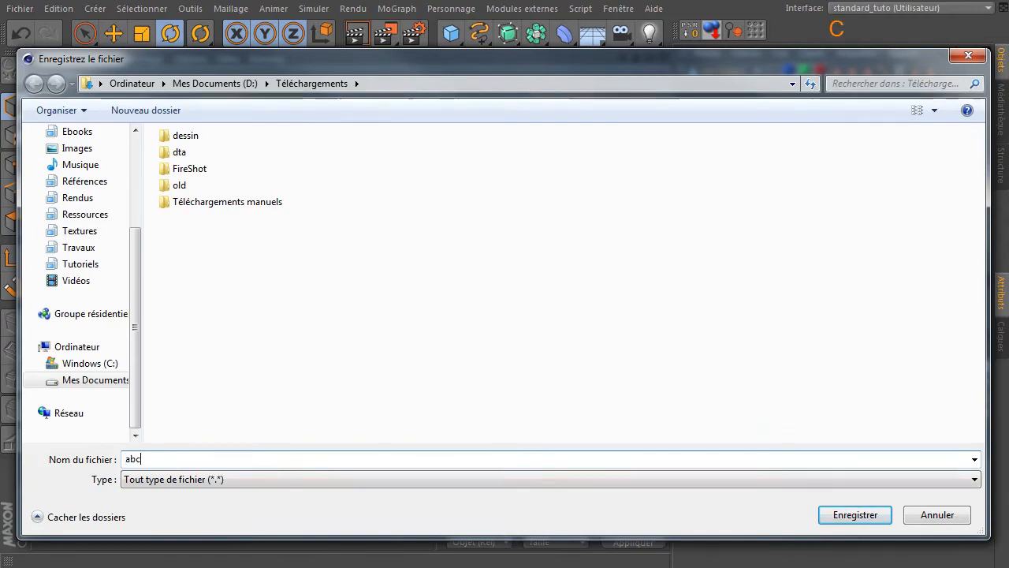
text(.3ds)
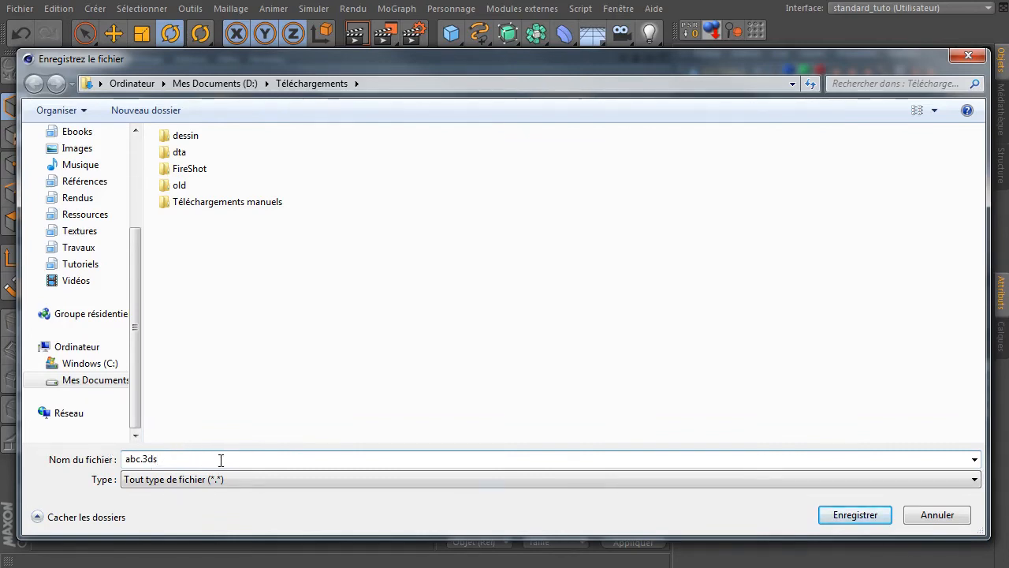
click(851, 521)
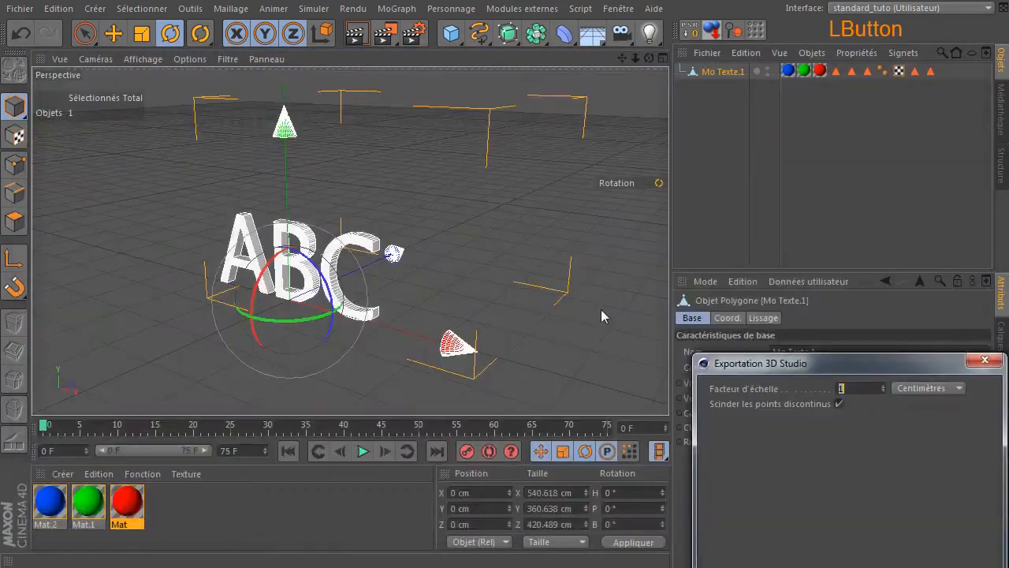
Review the unit choices for the 3D Studio export and accept a scale factor of 1 Centimètres with Scinder les points discontinus enabled
drag(815, 369, 350, 115)
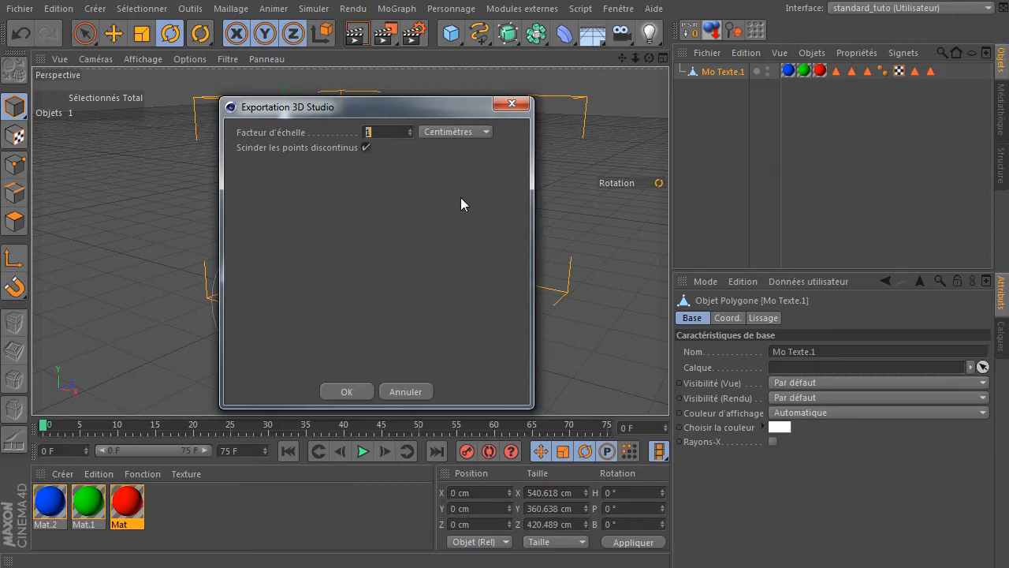
click(466, 133)
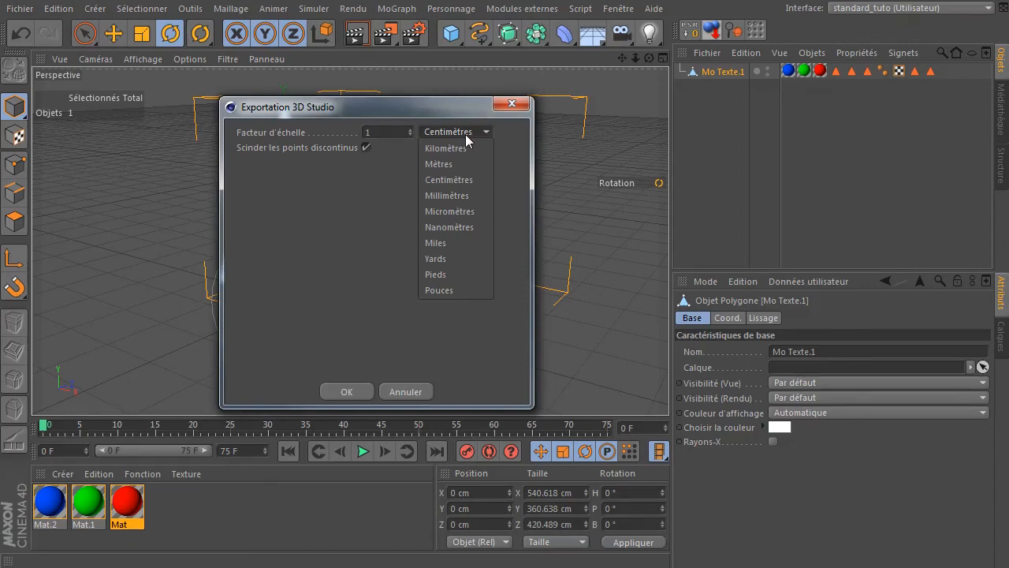
click(345, 219)
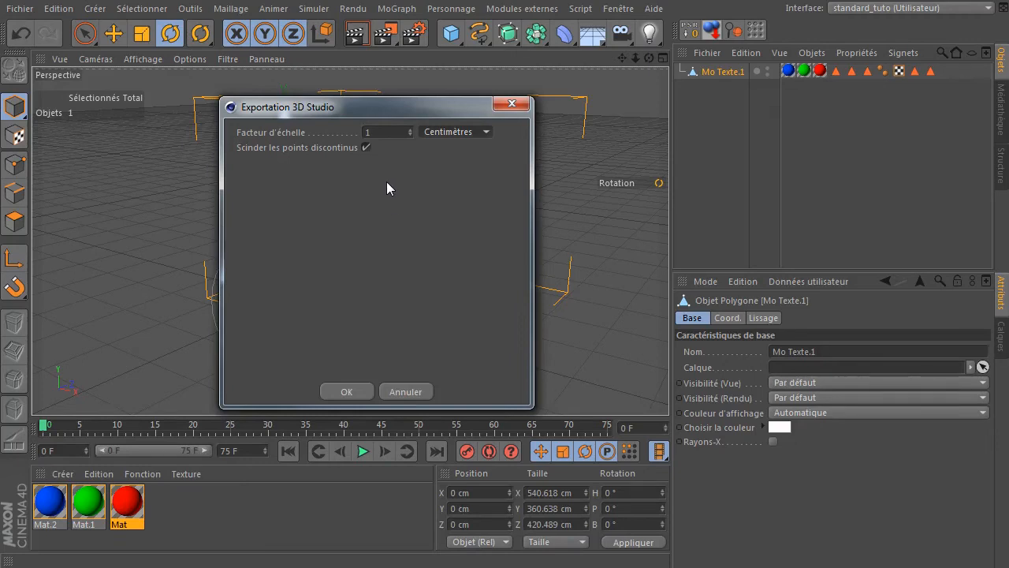
click(356, 393)
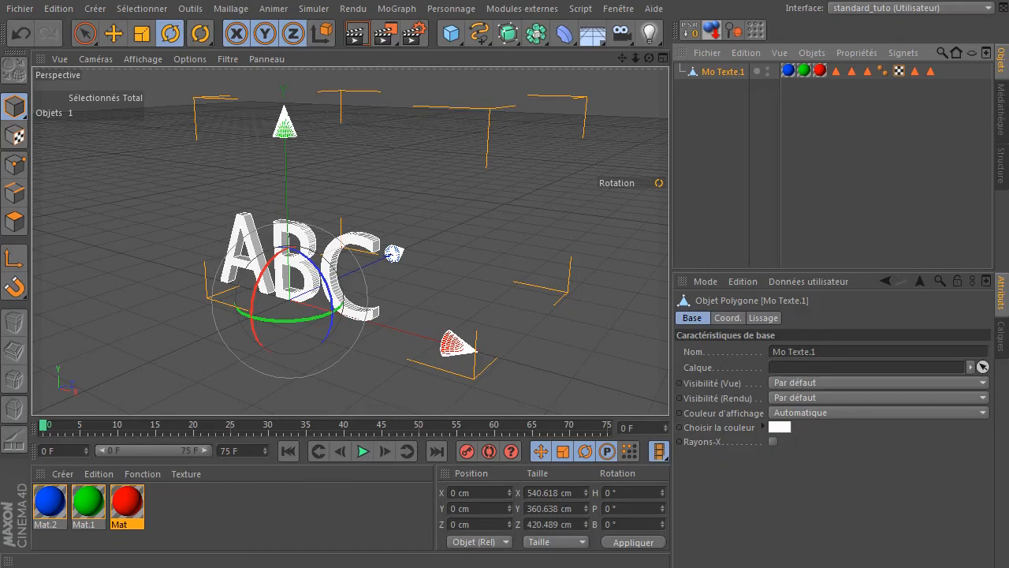
Check the Téléchargements folder in the file explorer for the exported abc.3ds, and return to the scene with nothing selected
drag(1008, 150, 635, 96)
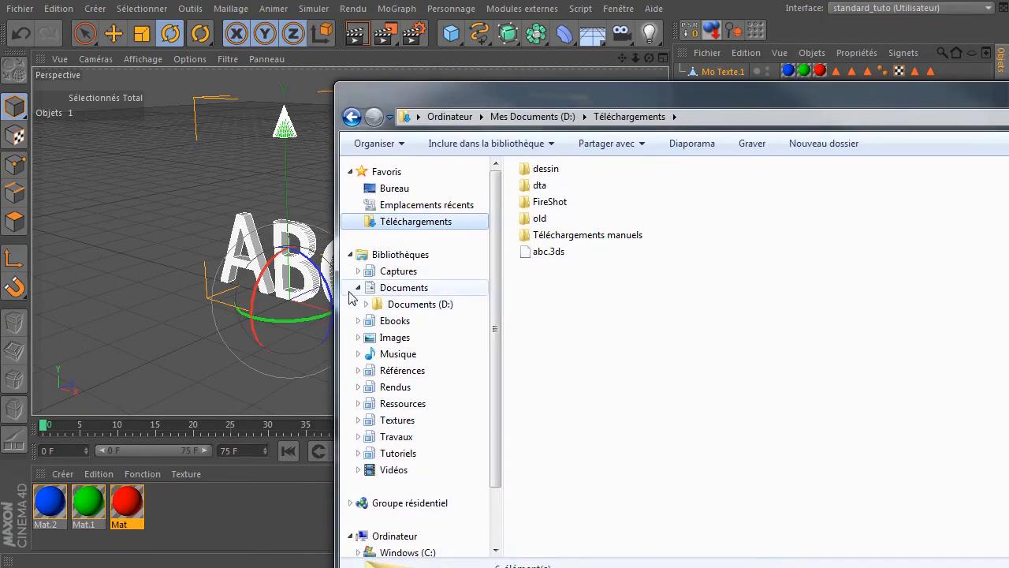
click(358, 287)
click(556, 252)
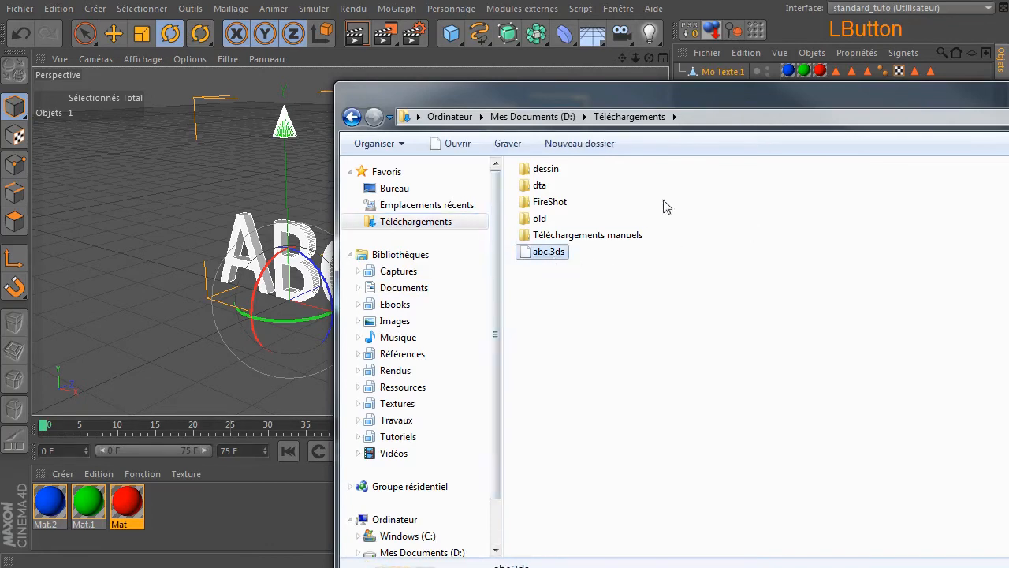
drag(722, 98, 1008, 110)
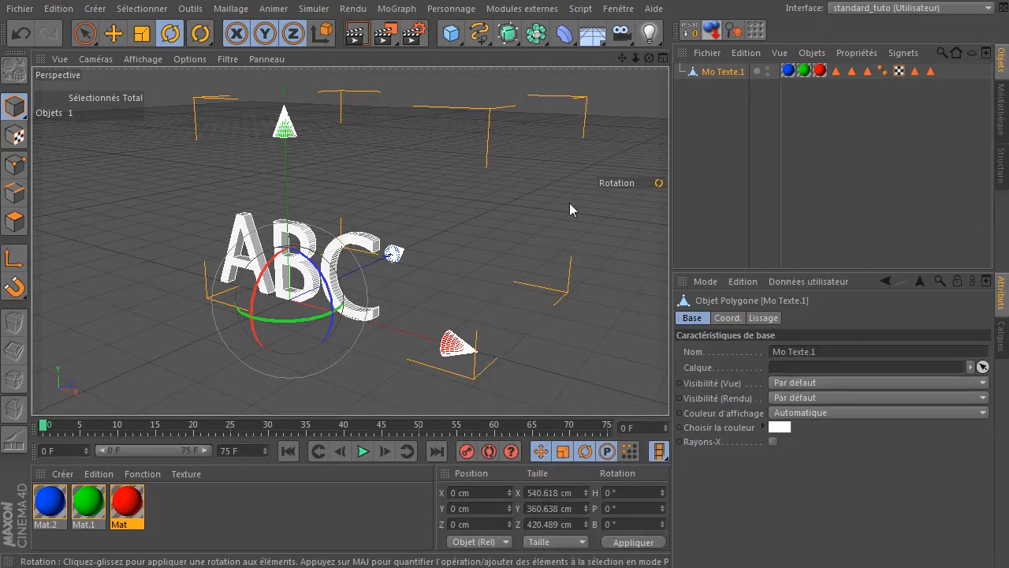
click(697, 189)
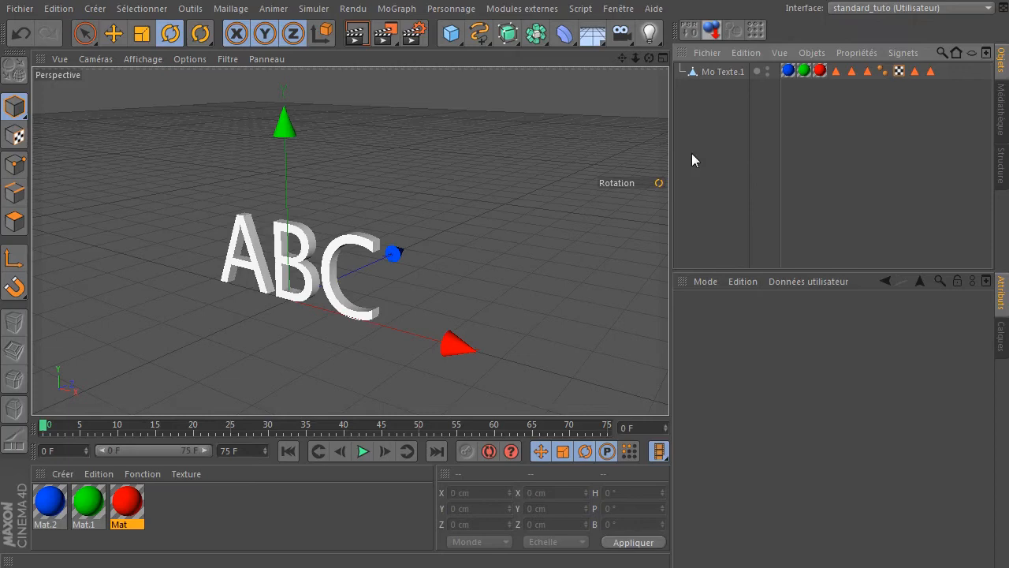
Switch to the desktop, launch Wings 3D (x64) 2.1.5 and move its window fully into view
click(938, 2)
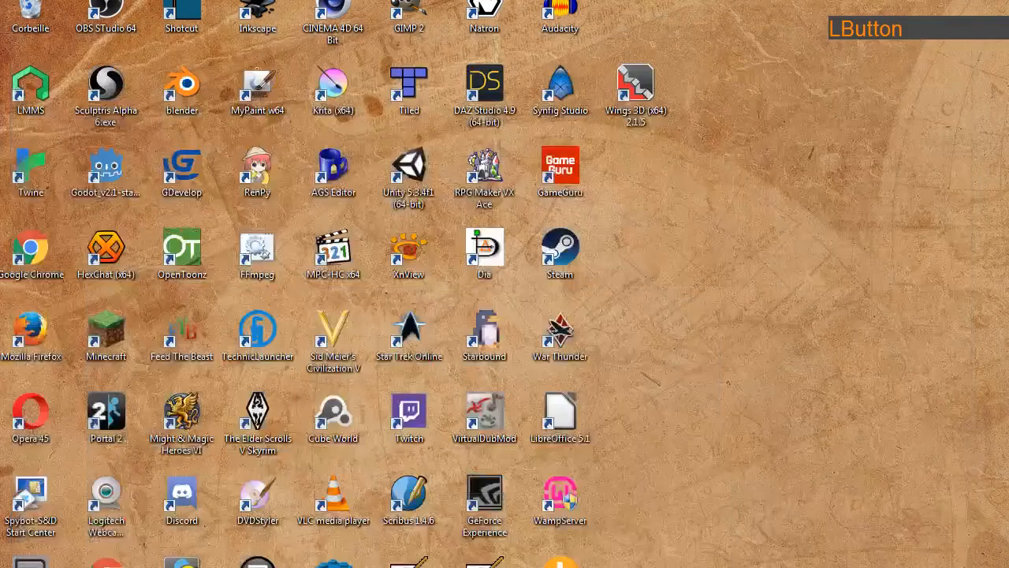
double_click(653, 106)
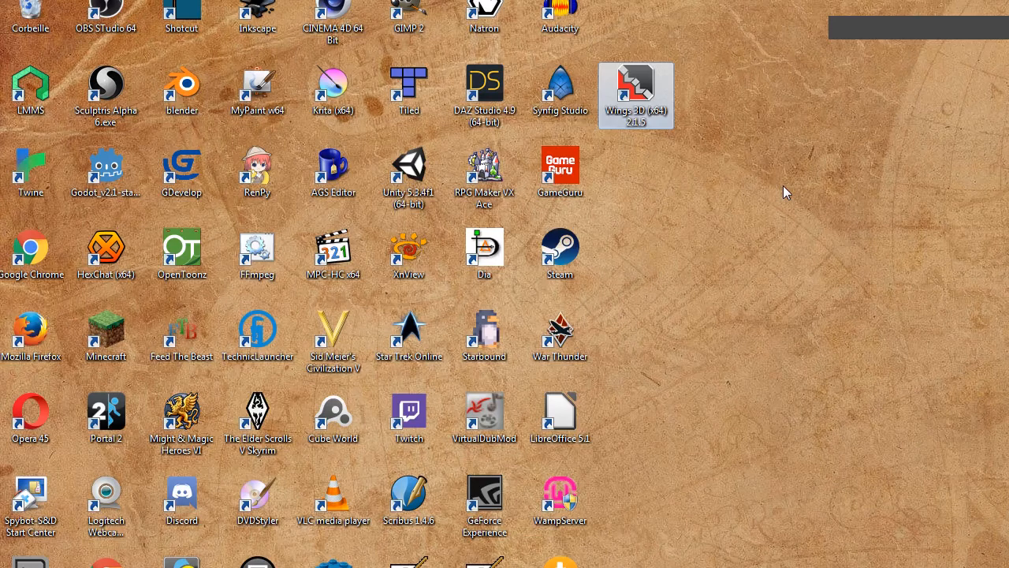
click(712, 226)
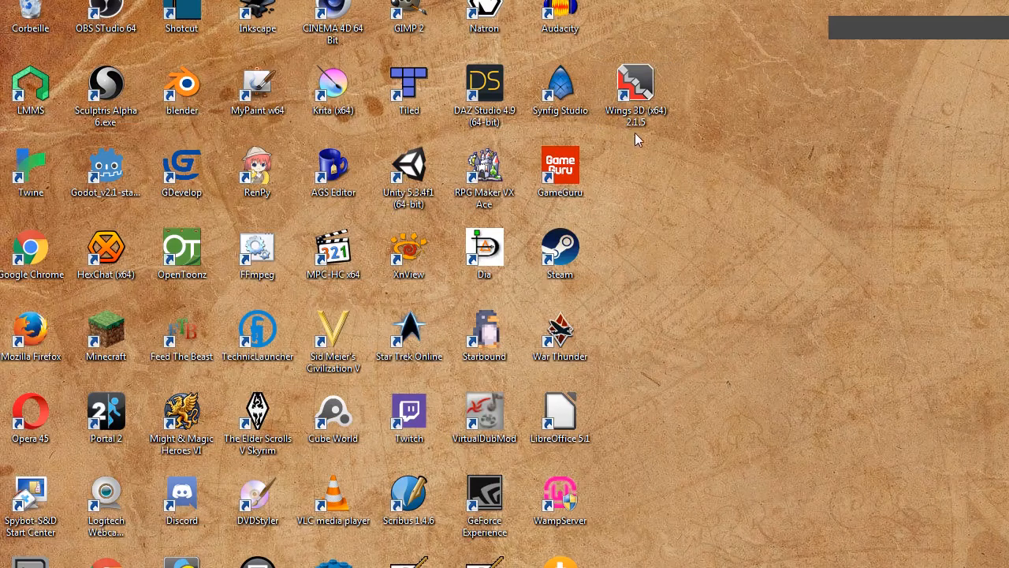
click(645, 93)
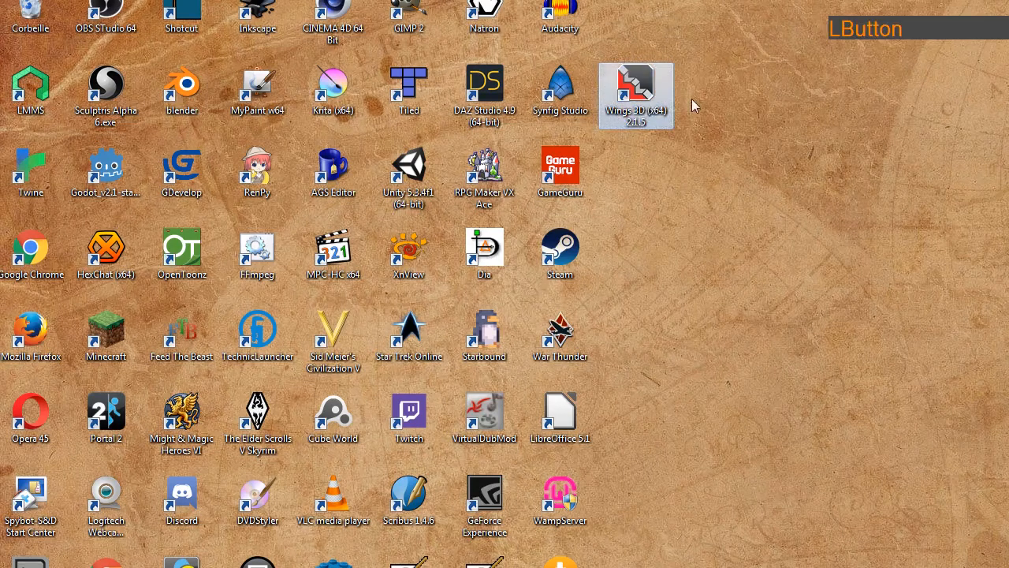
double_click(643, 91)
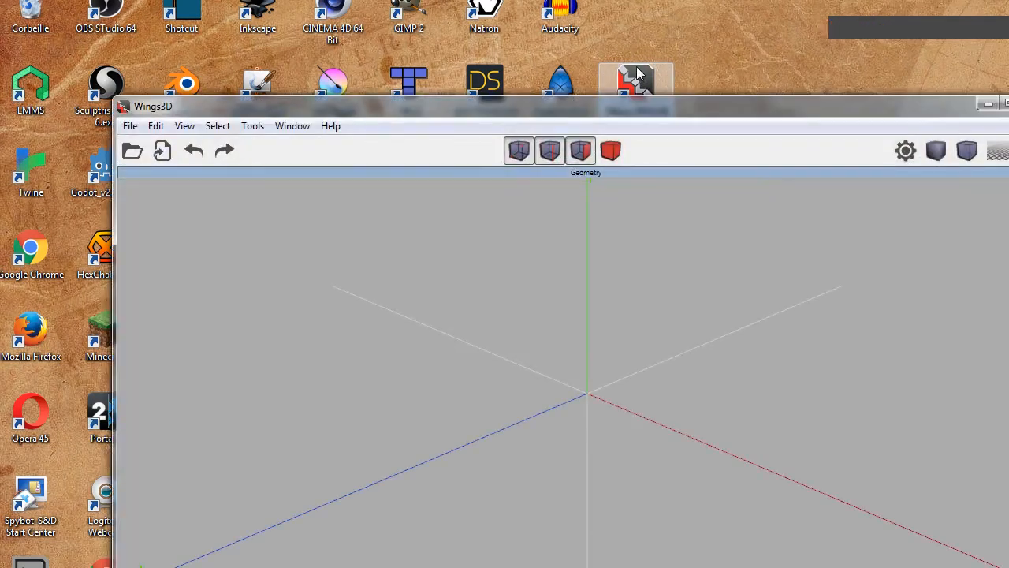
drag(664, 106, 585, 30)
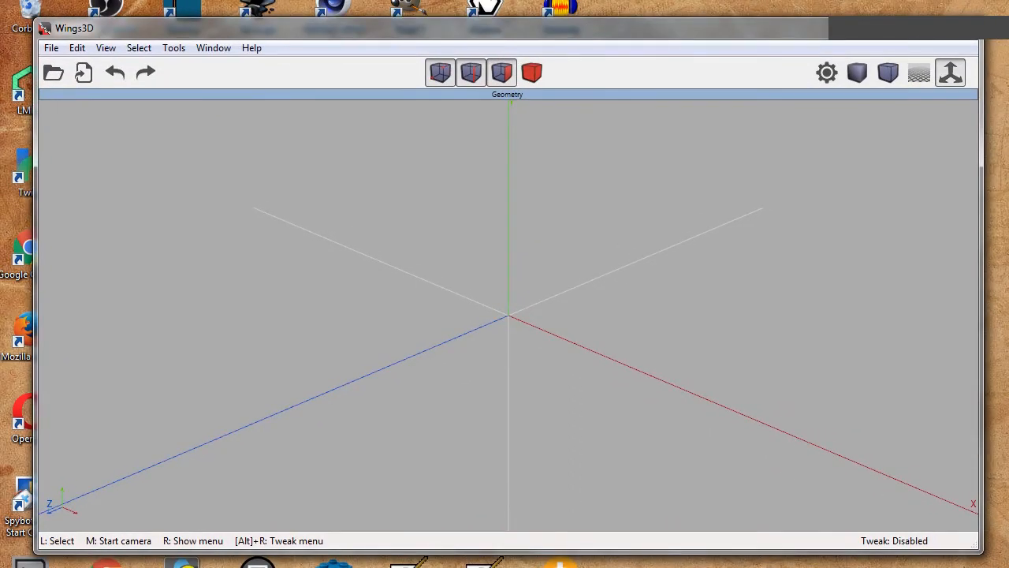
Reposition the Wings 3D window on the desktop so its title bar and window controls are fully visible
drag(694, 34, 683, 34)
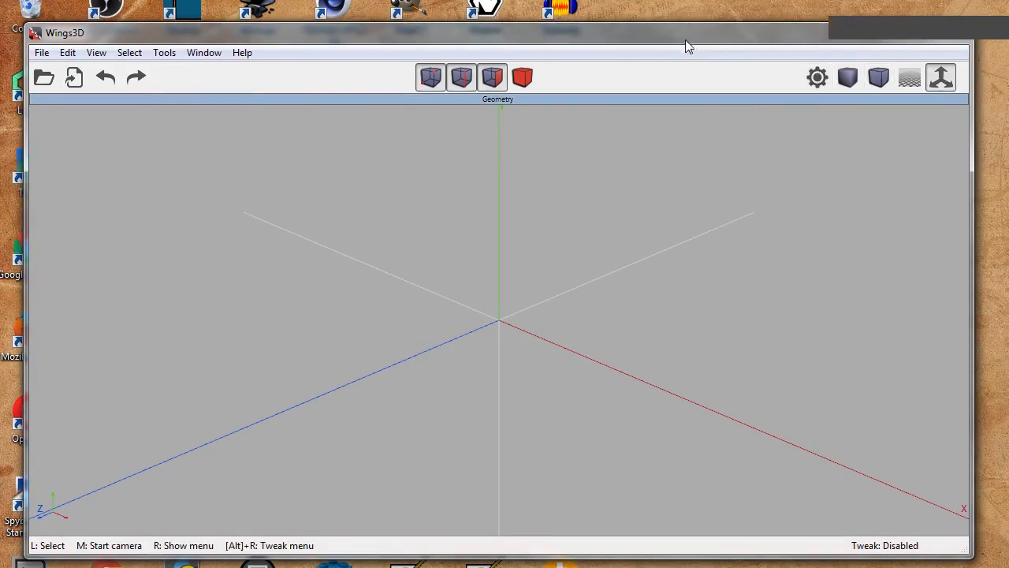
drag(679, 25, 678, 51)
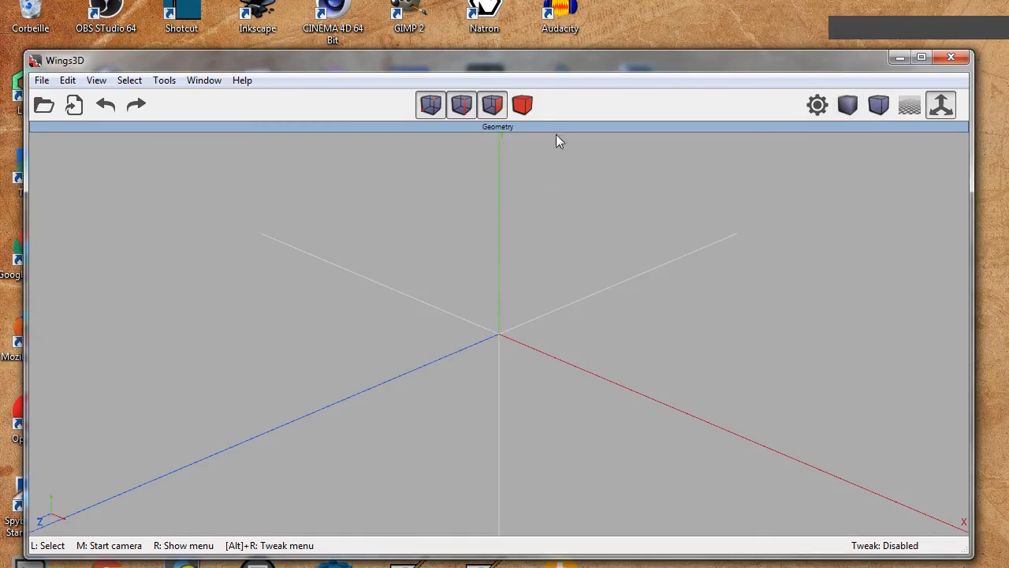
drag(567, 68, 562, 68)
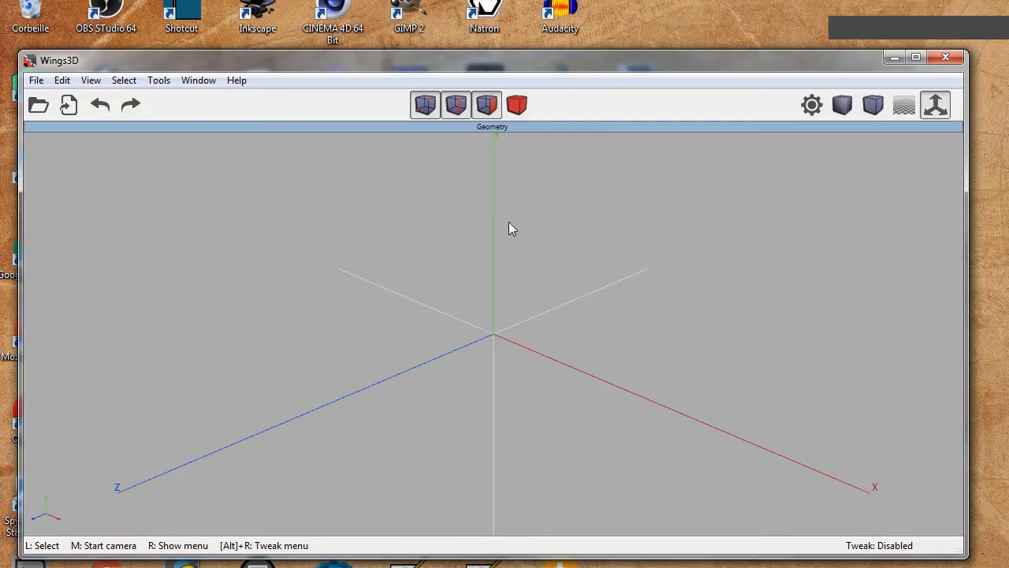
Create a default cube at the world origin, look at it up close and leave it unselected
right_click(437, 168)
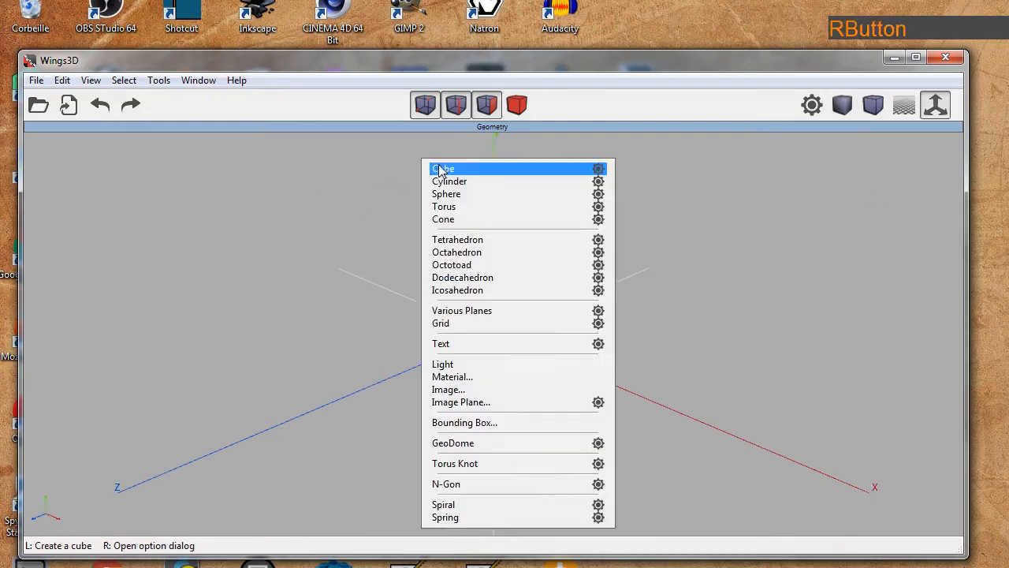
click(481, 170)
right_click(496, 184)
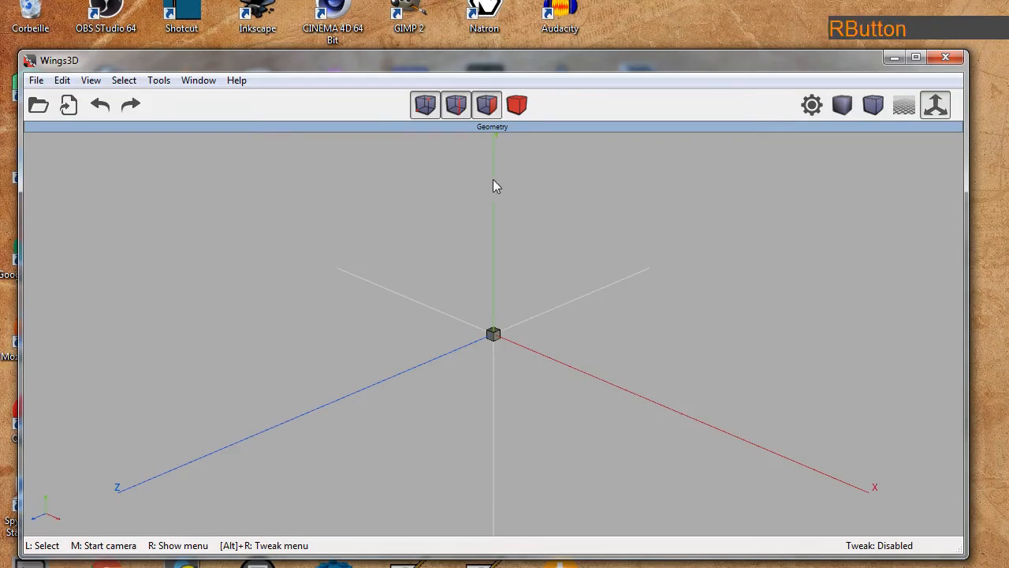
click(514, 233)
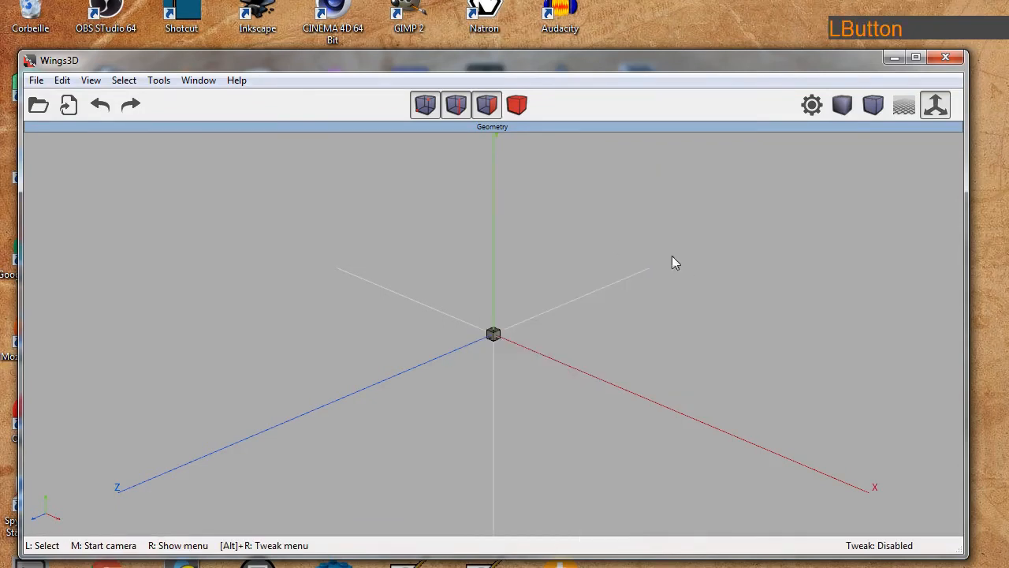
right_click(557, 249)
click(525, 335)
scroll(482, 344, up, 8)
click(473, 337)
key(space)
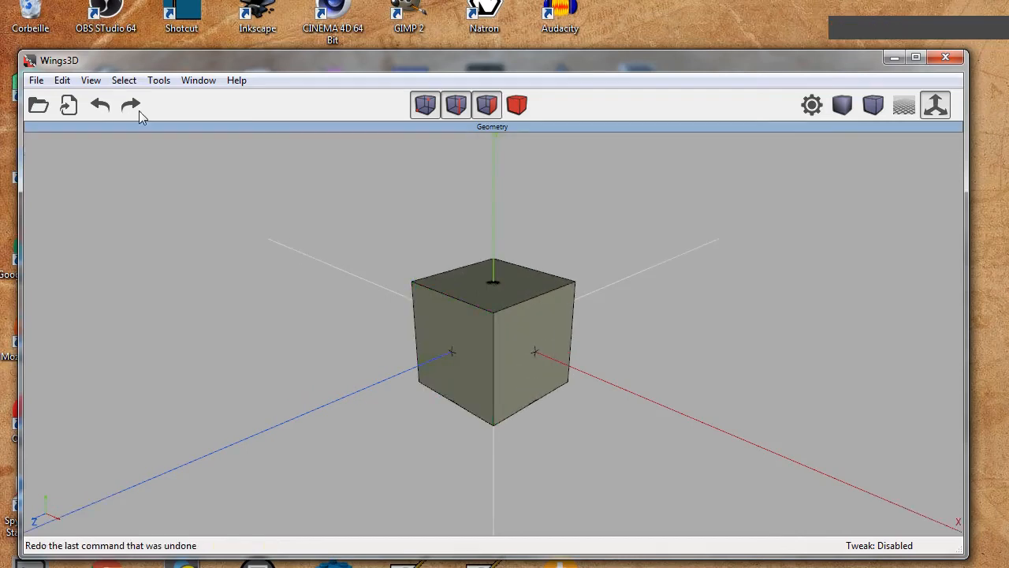
Start a new empty scene, discarding the cube without saving
click(36, 80)
click(79, 102)
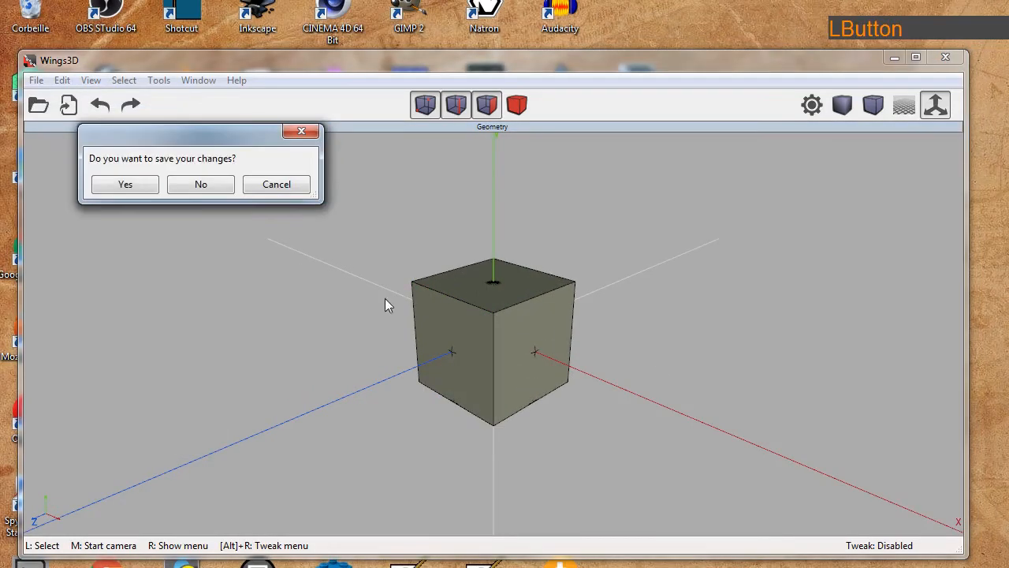
click(198, 184)
scroll(479, 300, down, 5)
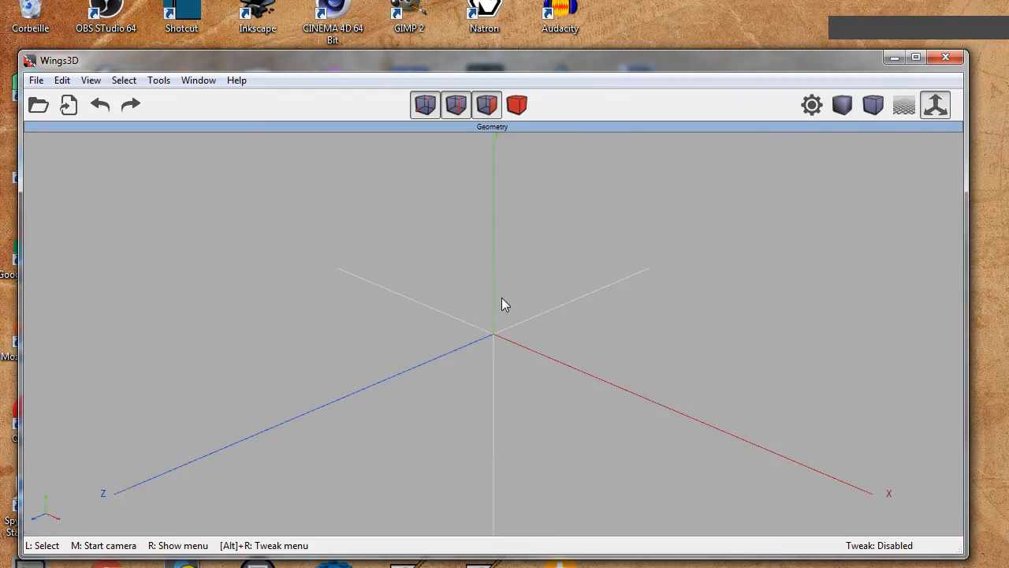
Import abc.3ds from Téléchargements as 3D Studio (.3ds) with Swap Y and Z Axes off and an import scale of 1.0
click(36, 79)
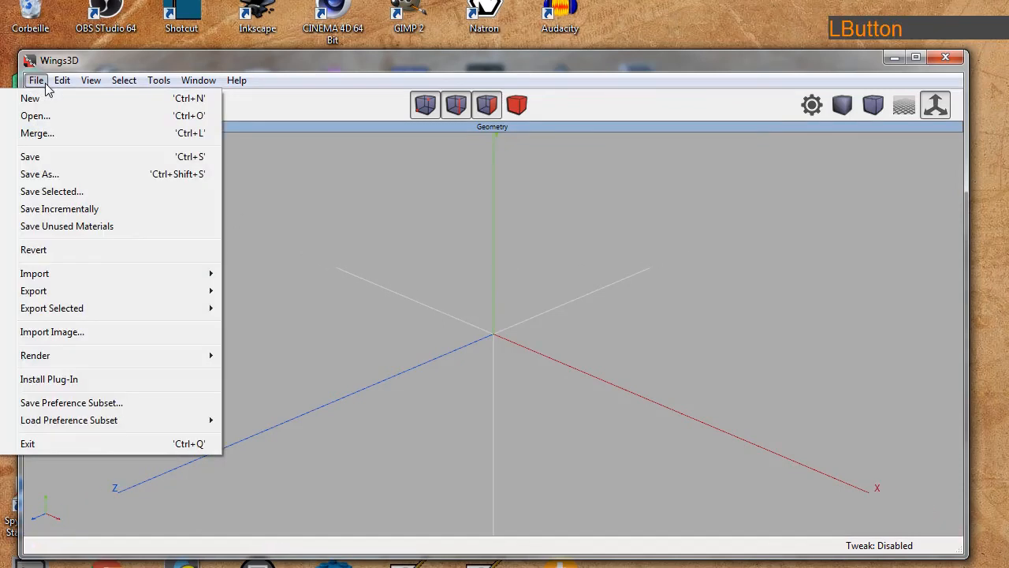
mouse_move(83, 277)
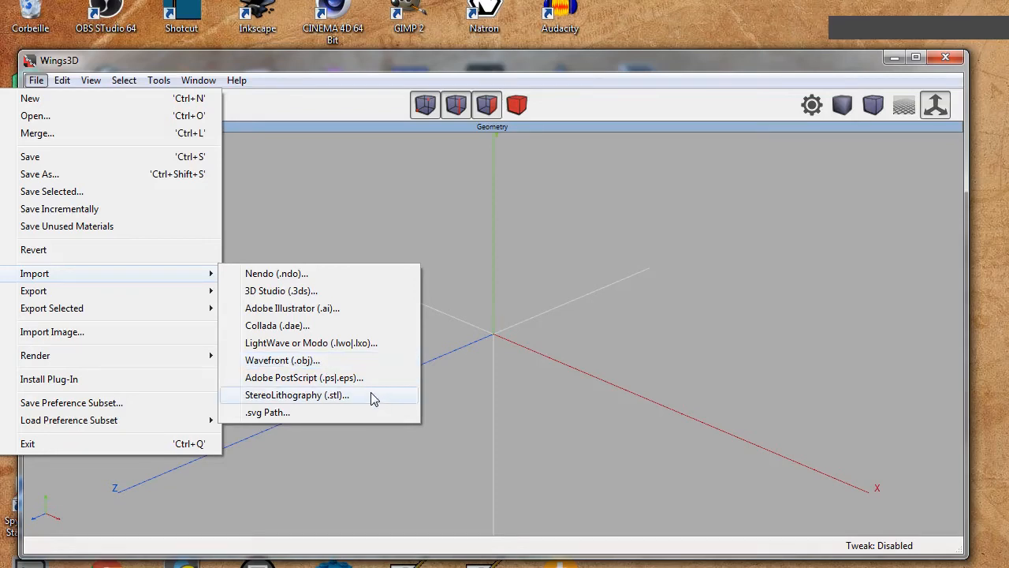
click(315, 292)
click(96, 162)
drag(113, 134, 322, 183)
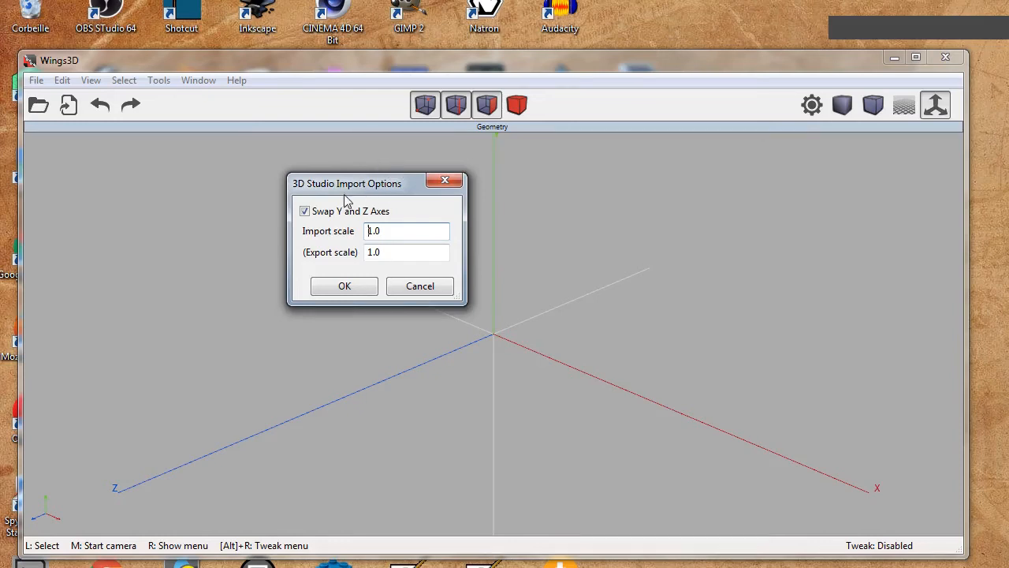
click(304, 212)
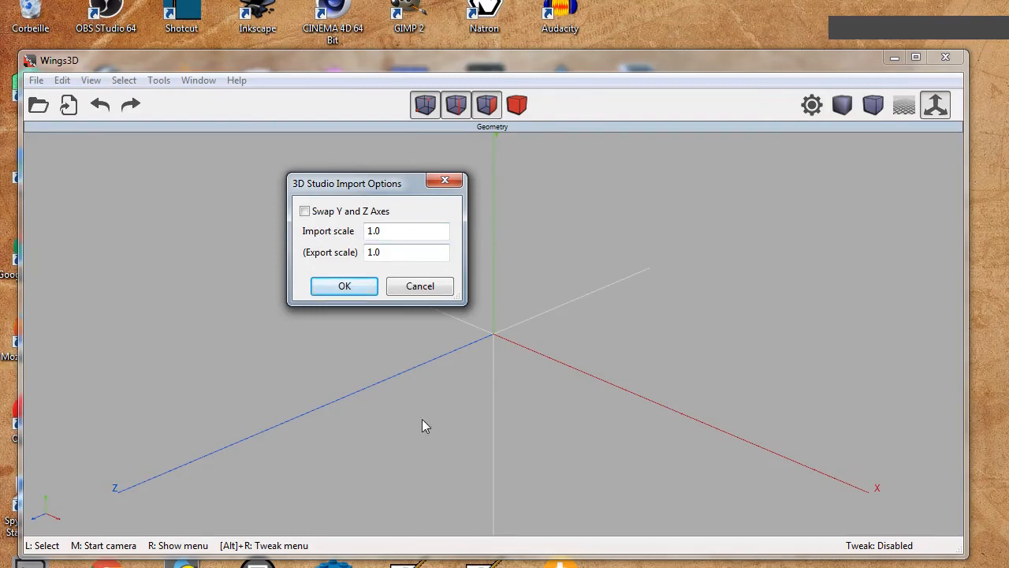
click(342, 290)
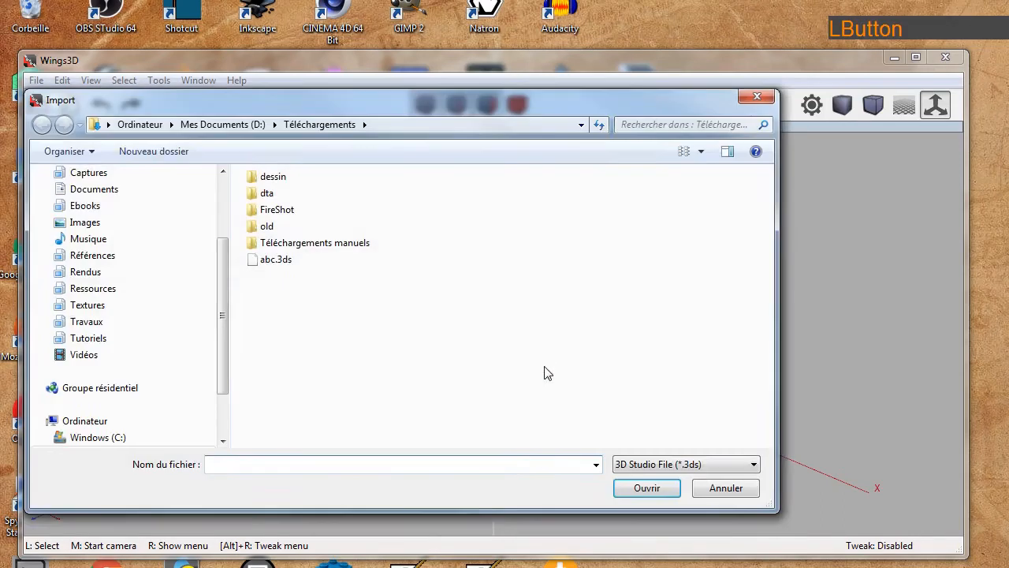
click(272, 261)
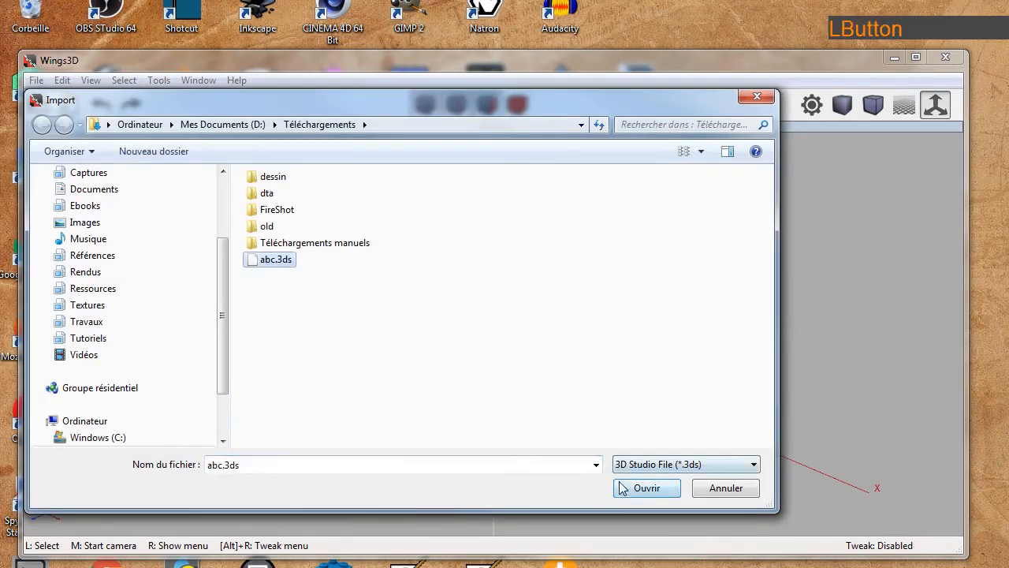
click(645, 488)
scroll(377, 331, down, 10)
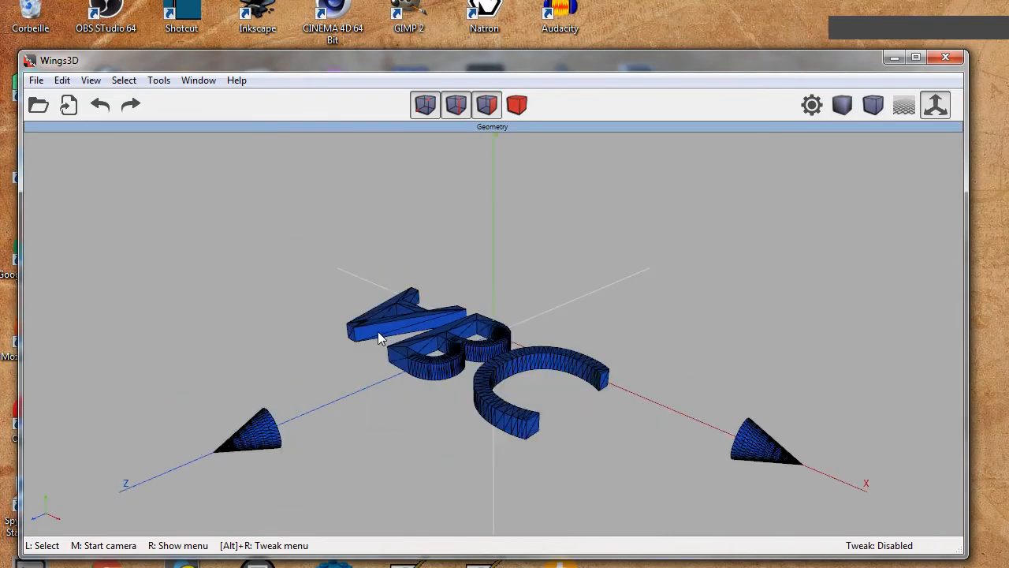
scroll(685, 253, down, 5)
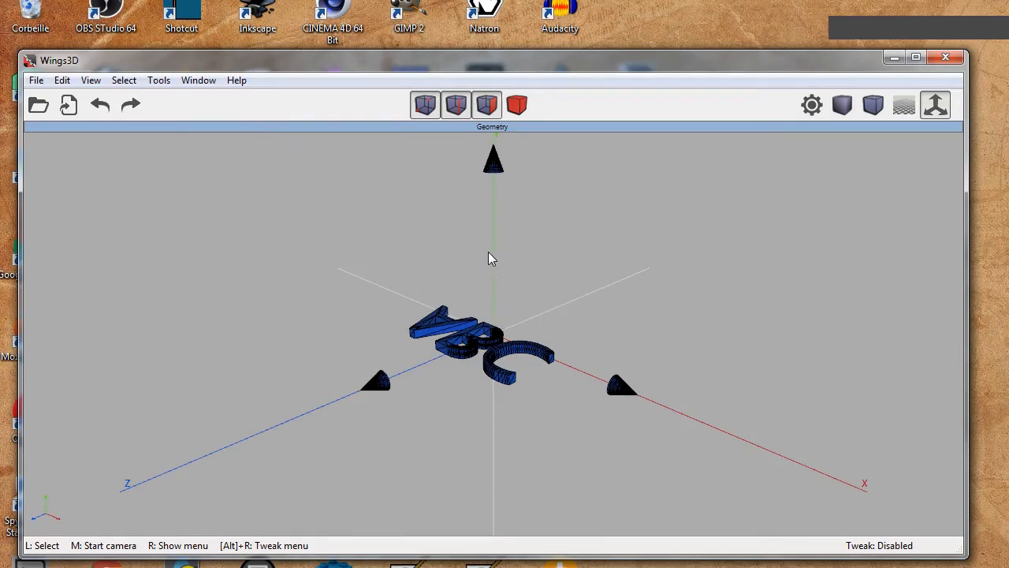
Start a new empty scene, discarding the imported ABC model without saving
click(35, 81)
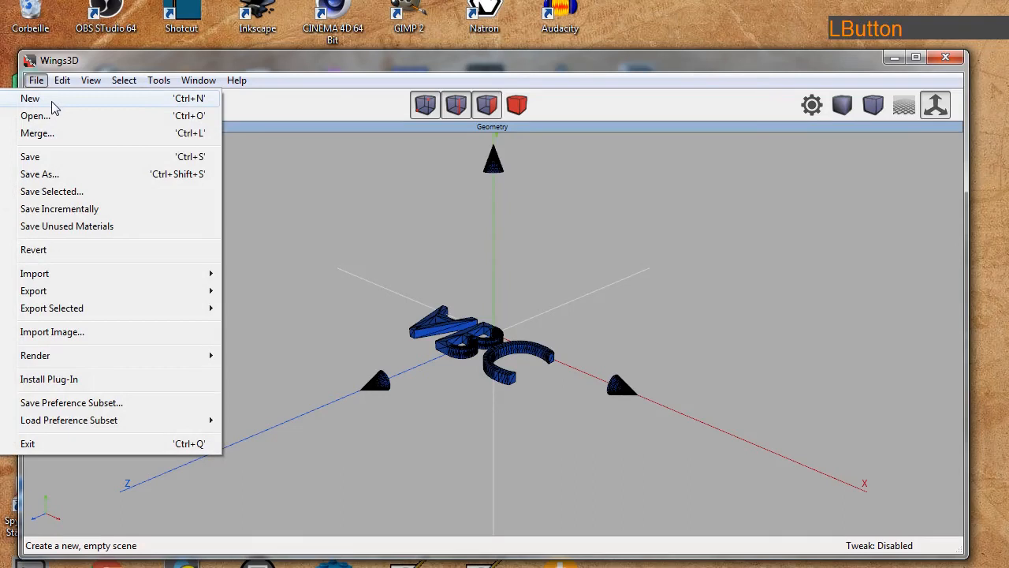
click(52, 101)
click(225, 188)
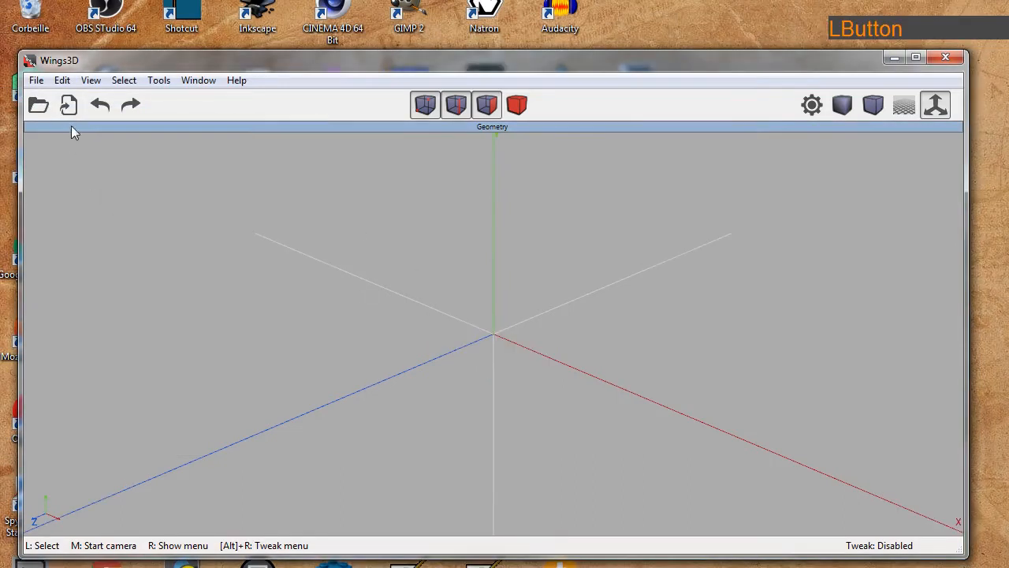
Import abc.3ds again as 3D Studio (.3ds) with Swap Y and Z Axes enabled, and inspect the letters and arrows against the world axes
click(35, 80)
mouse_move(94, 273)
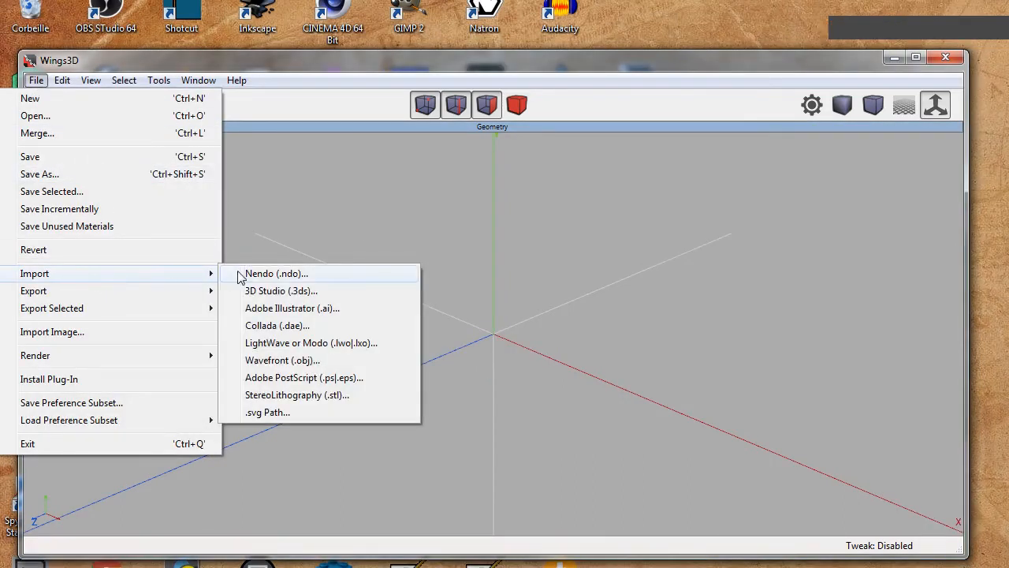
click(265, 291)
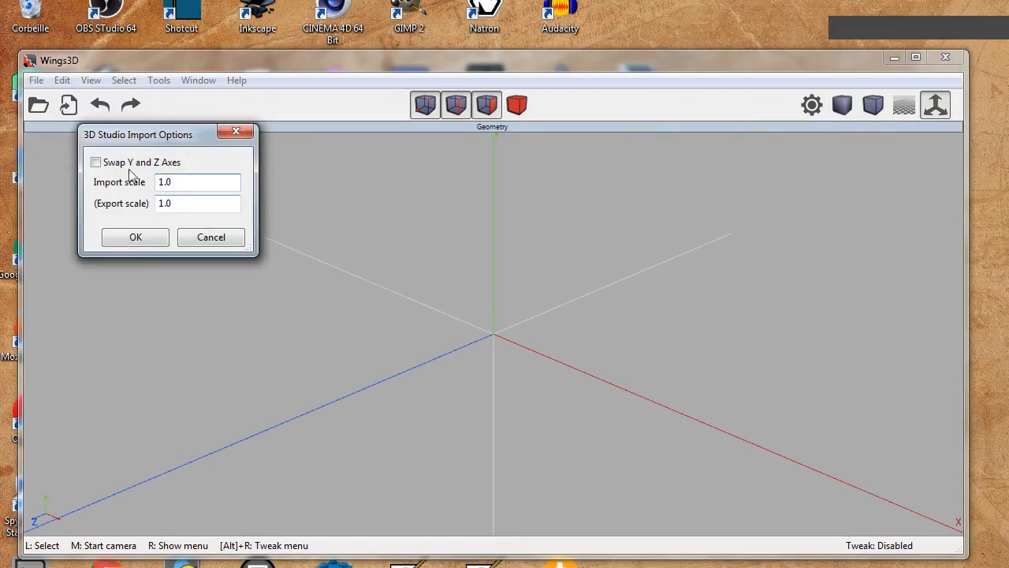
click(119, 163)
click(140, 240)
click(278, 265)
click(645, 487)
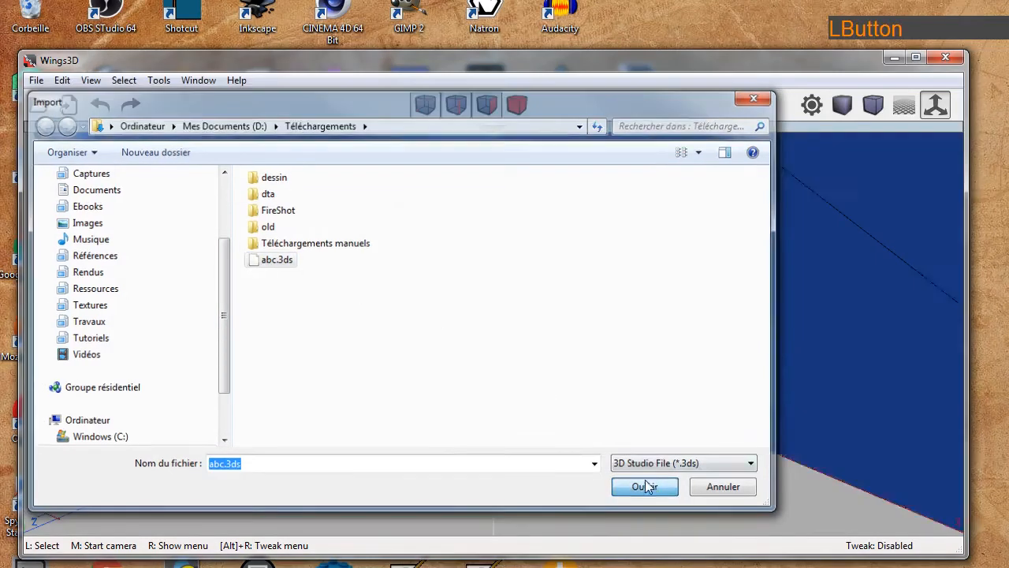
scroll(547, 361, down, 8)
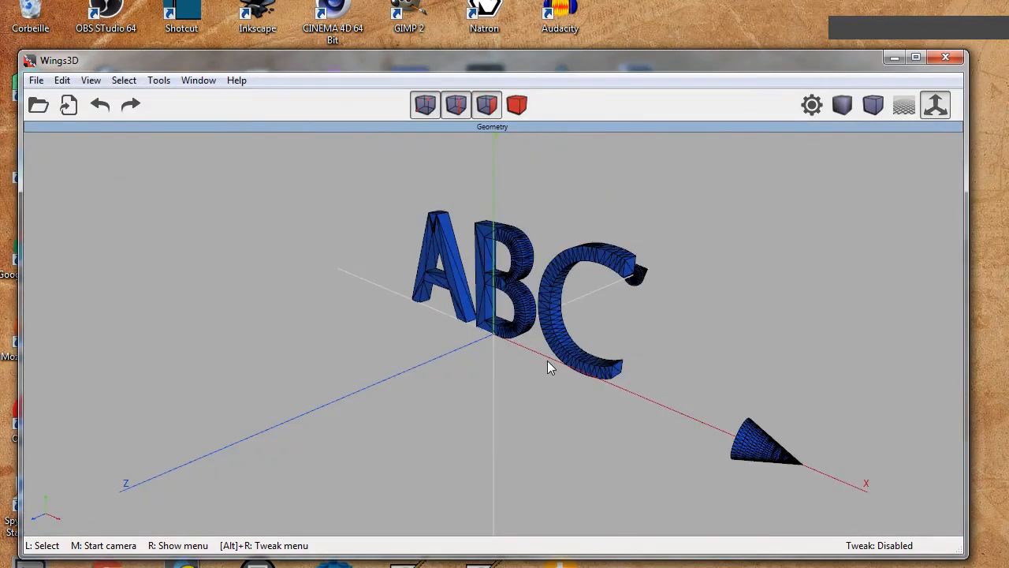
scroll(547, 368, down, 3)
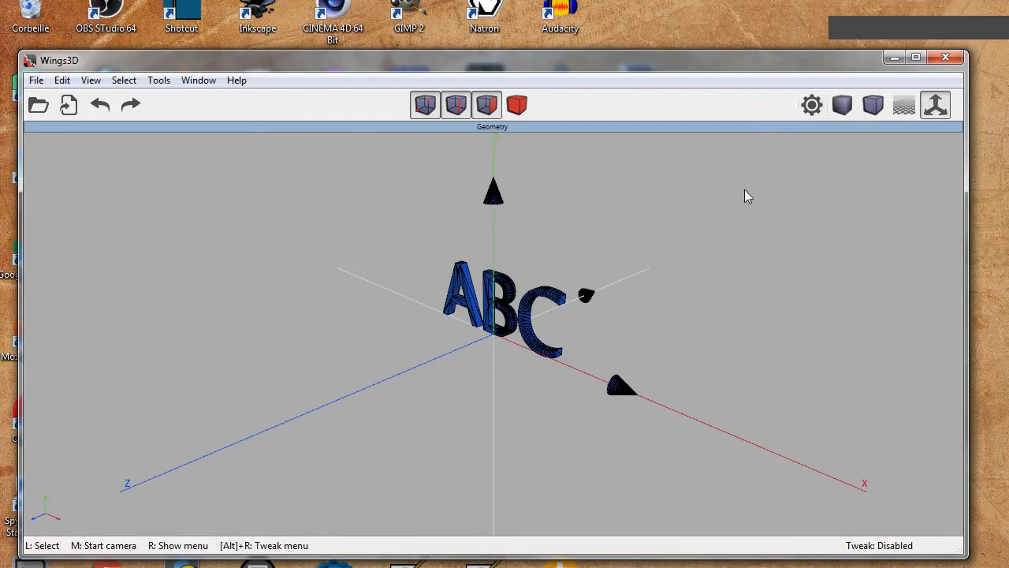
middle_click(670, 240)
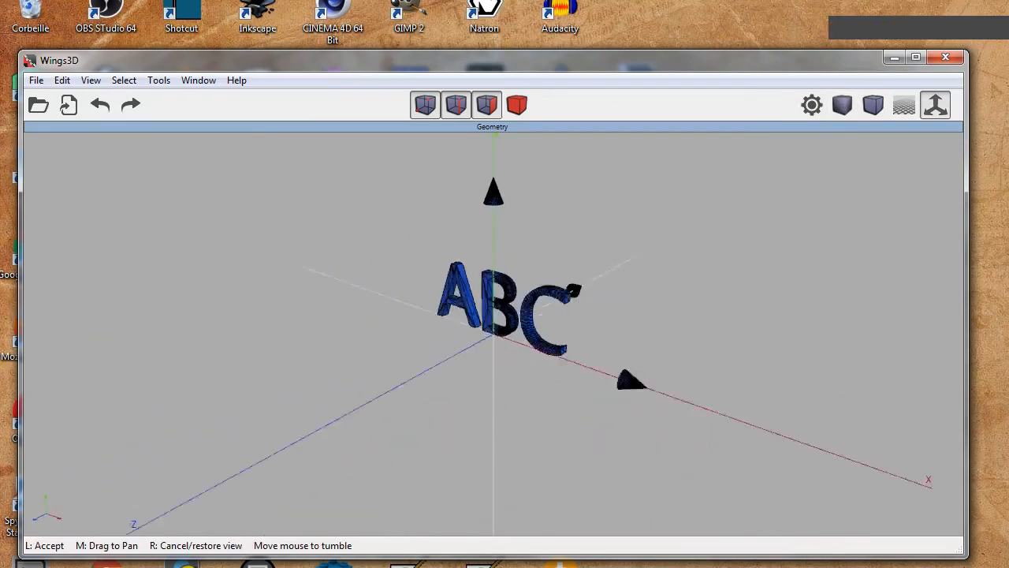
middle_click(669, 240)
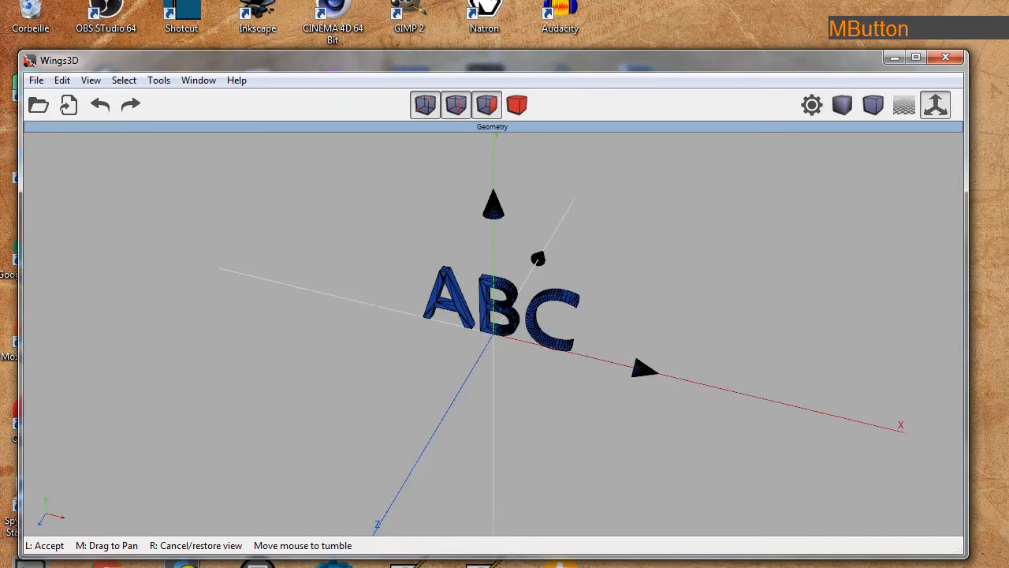
click(519, 308)
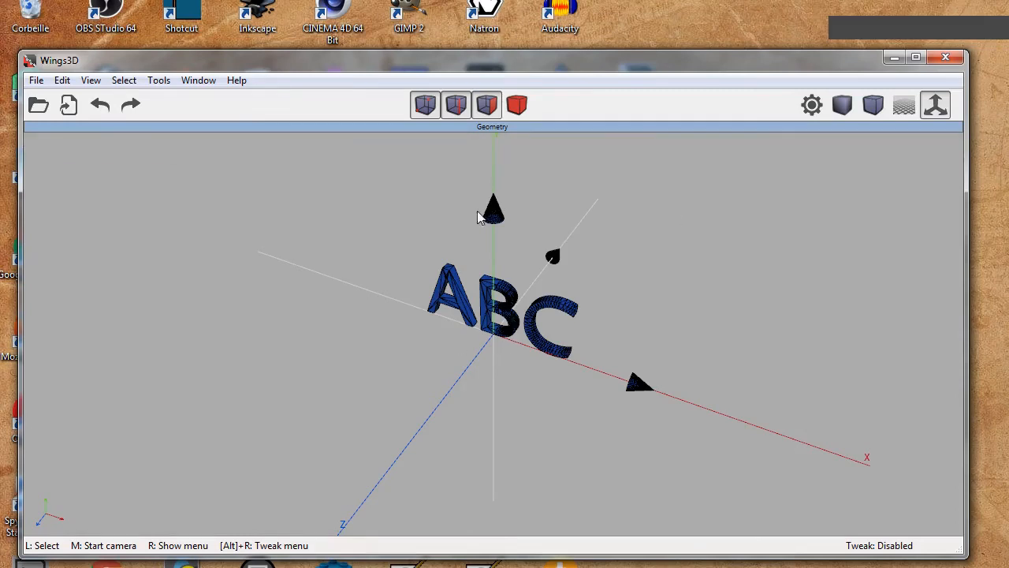
Examine the 3D Studio (.3ds) export options, including the Swap Y and Z Axes setting, and cancel without exporting
click(36, 79)
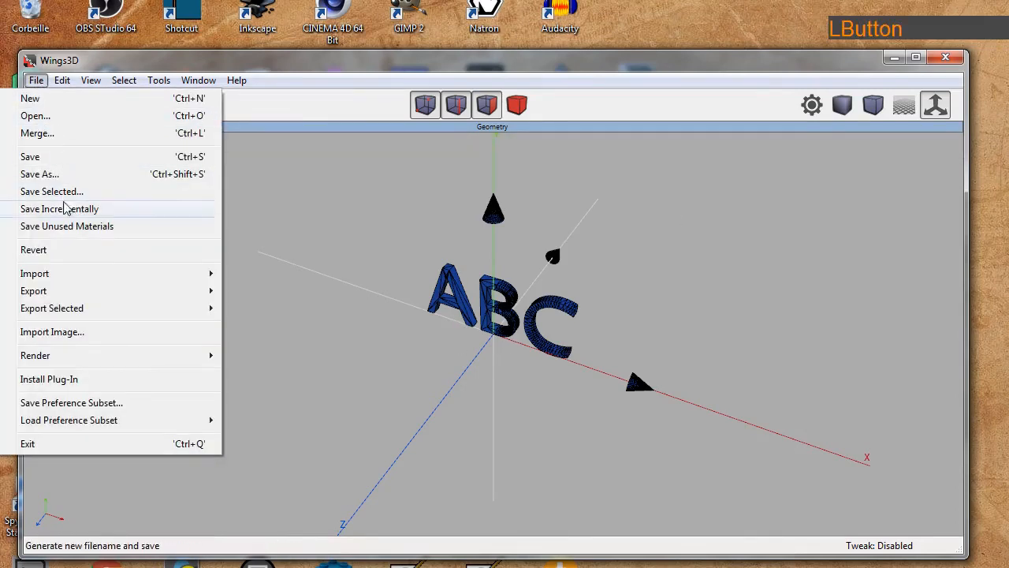
mouse_move(68, 291)
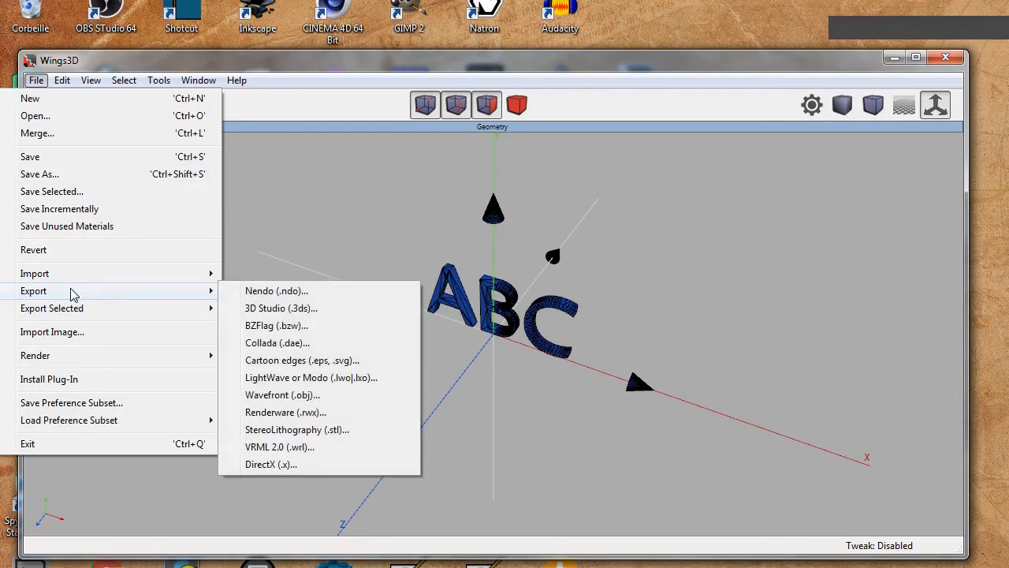
click(290, 309)
drag(136, 134, 236, 186)
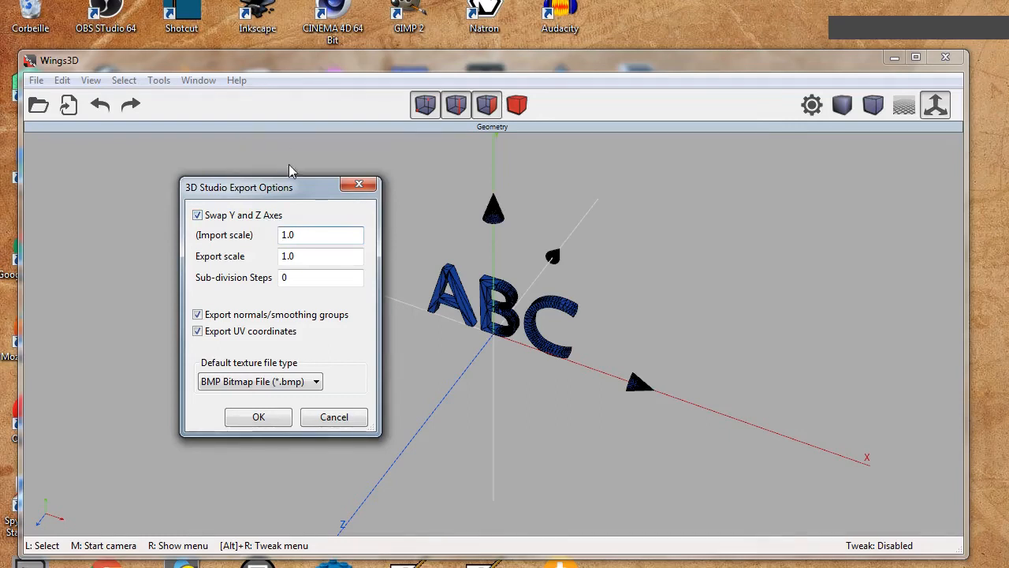
click(197, 215)
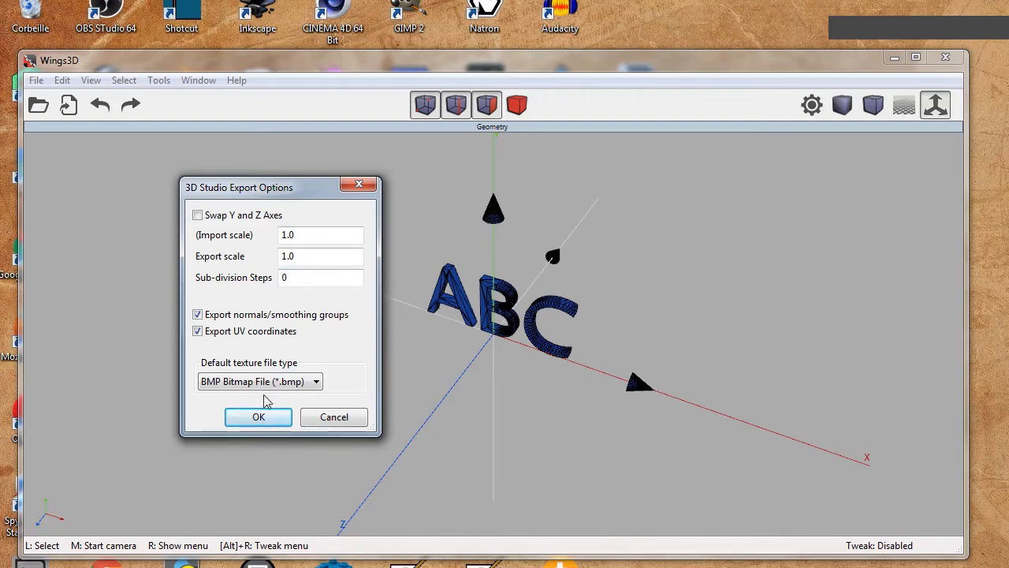
click(353, 418)
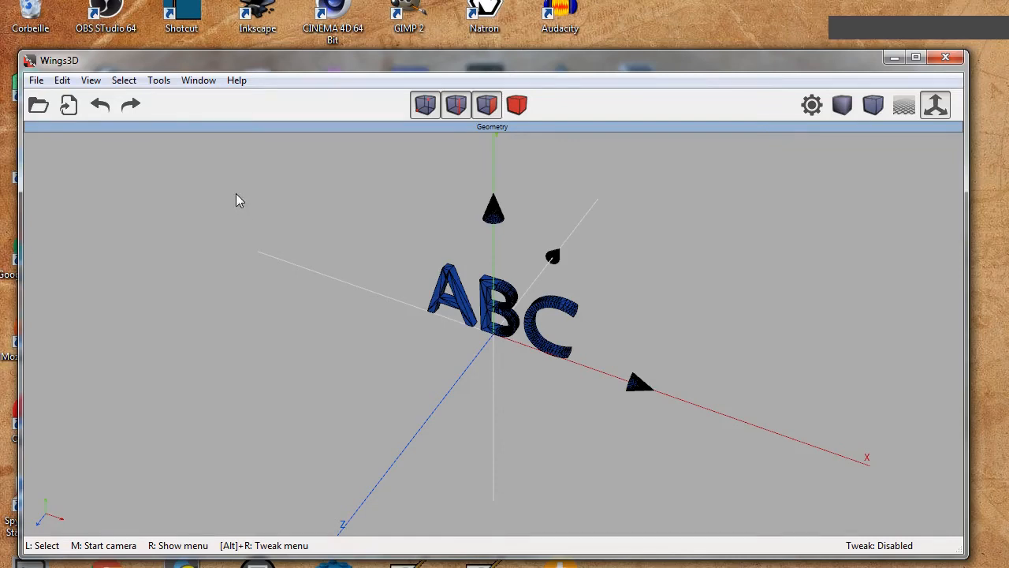
click(236, 80)
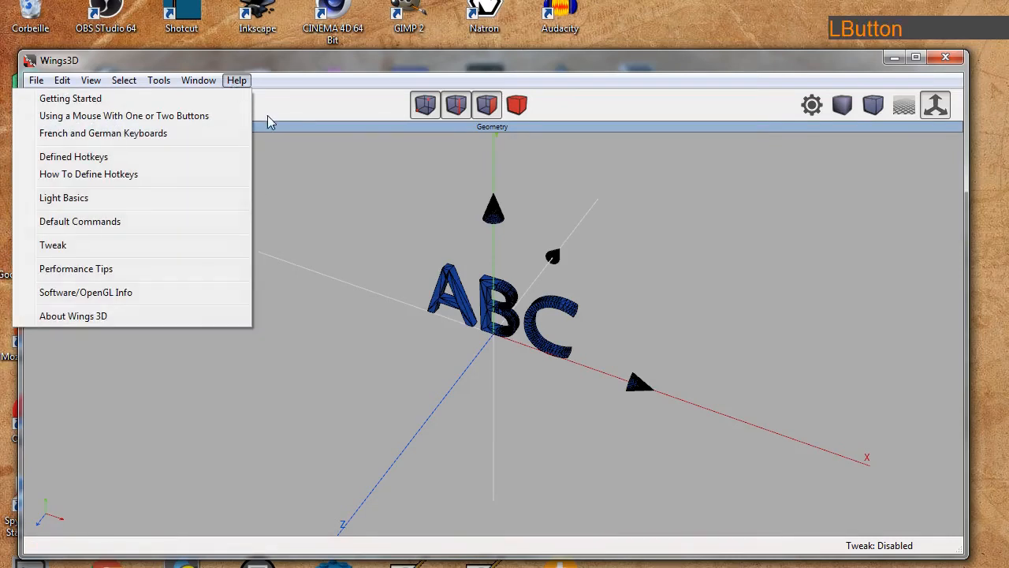
click(296, 102)
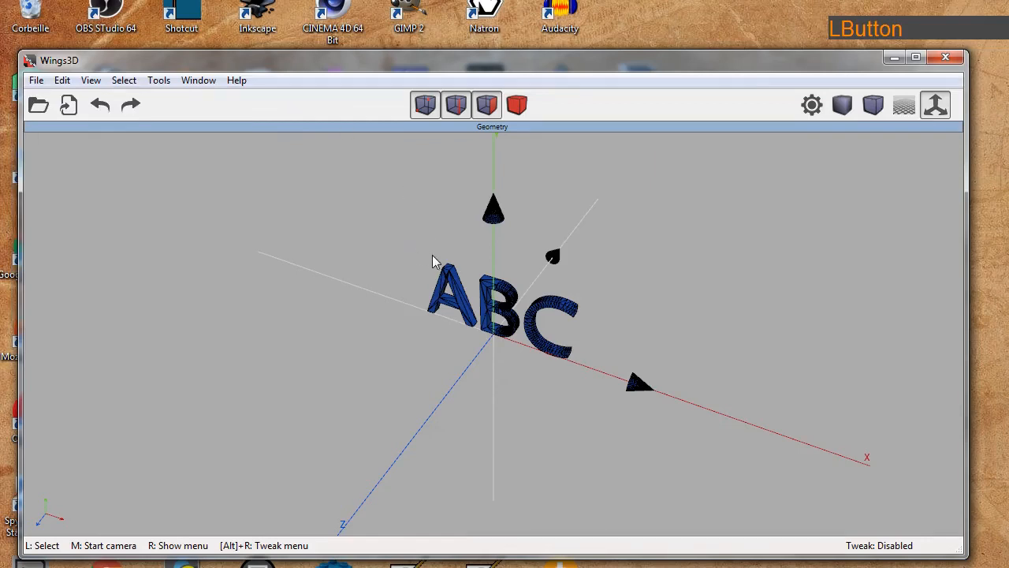
scroll(441, 257, up, 5)
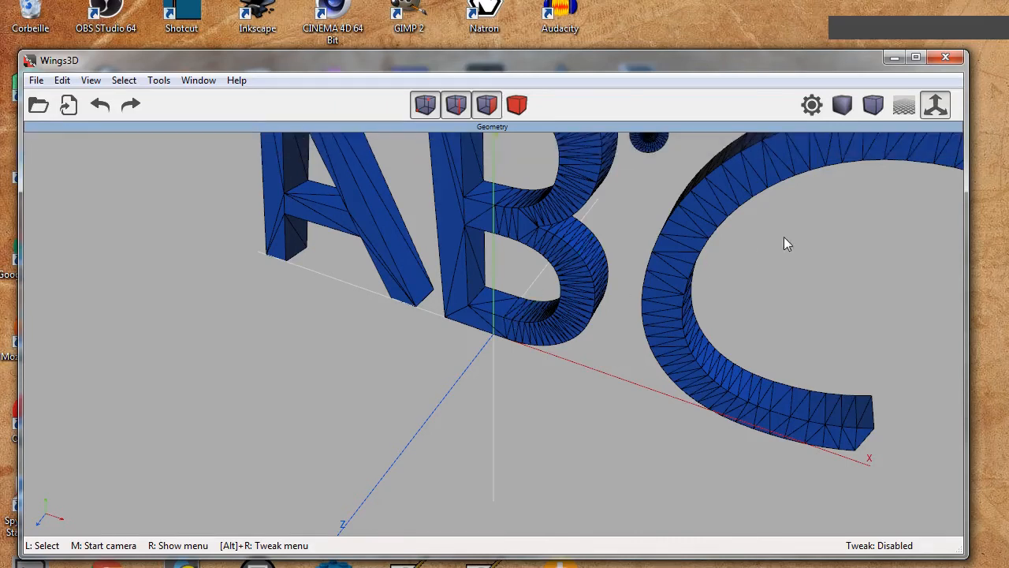
Switch to Cinema 4D, select the Mo Texte.1 object and inspect its letters and arrows for comparison with the Wings 3D import
scroll(588, 277, down, 3)
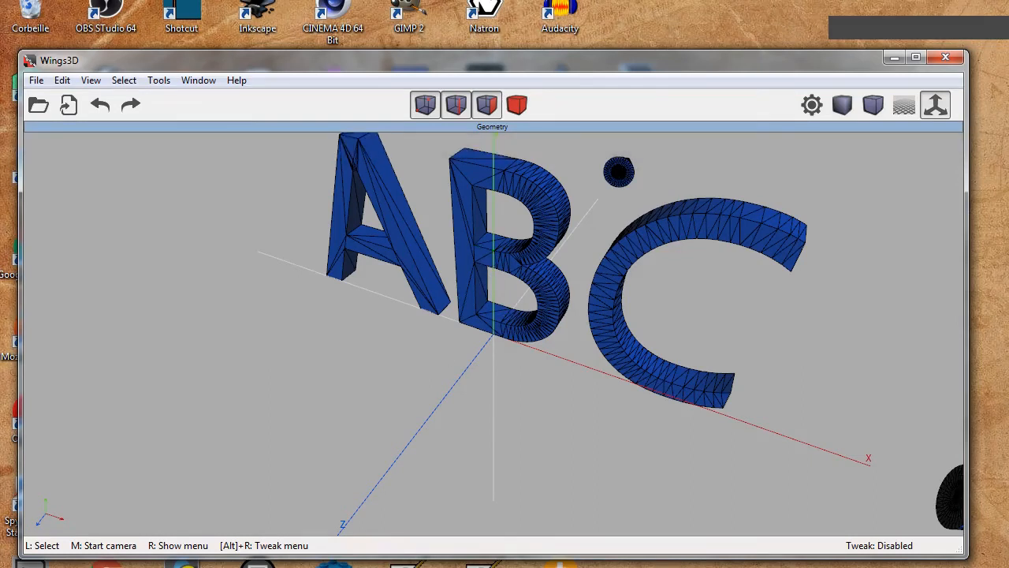
click(619, 171)
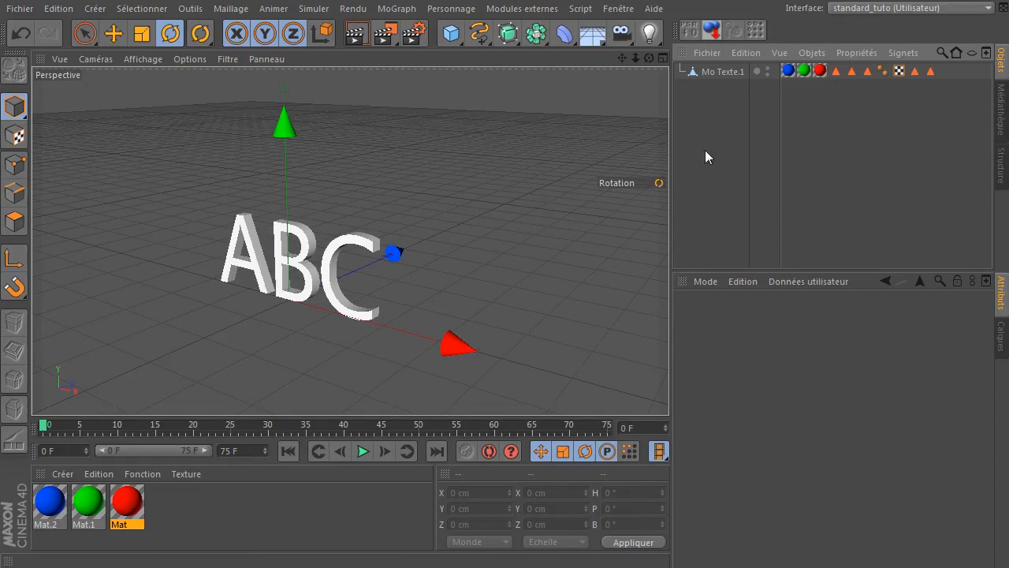
click(719, 72)
alt+right_drag(208, 265, 282, 223)
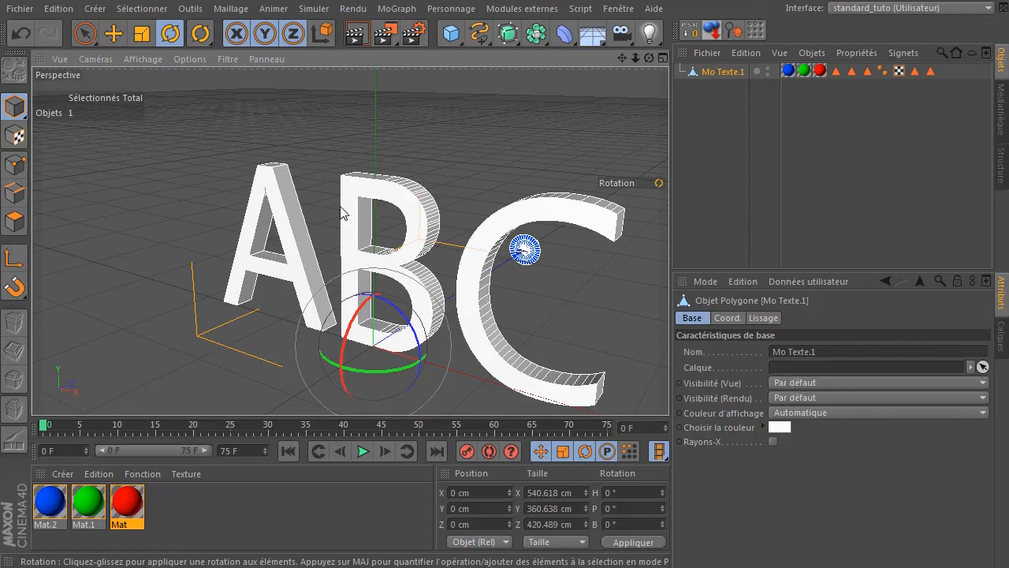
alt+right_drag(500, 302, 395, 212)
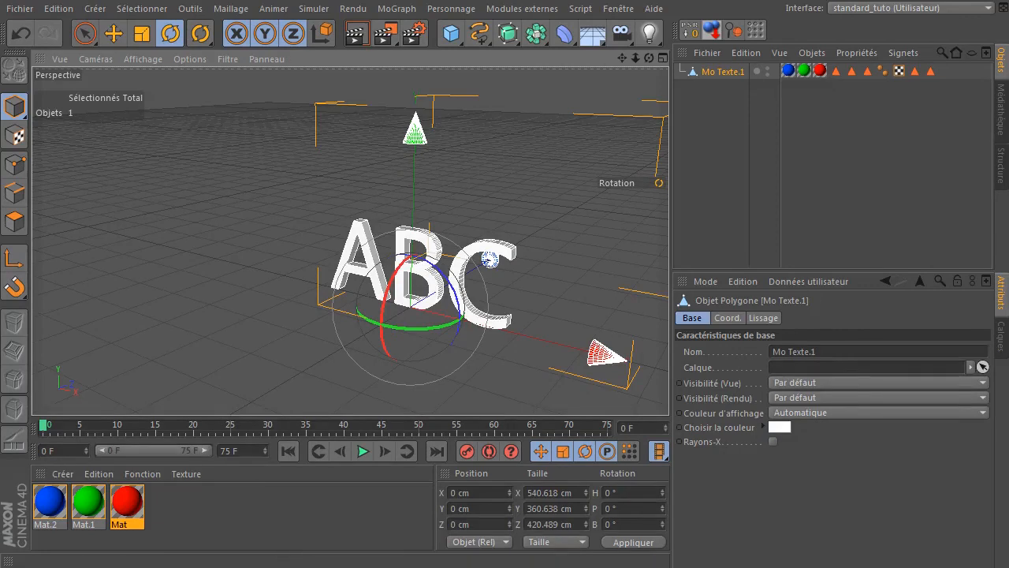
Return to Wings 3D and examine how the imported letters and arrows line up with the world axes
click(568, 567)
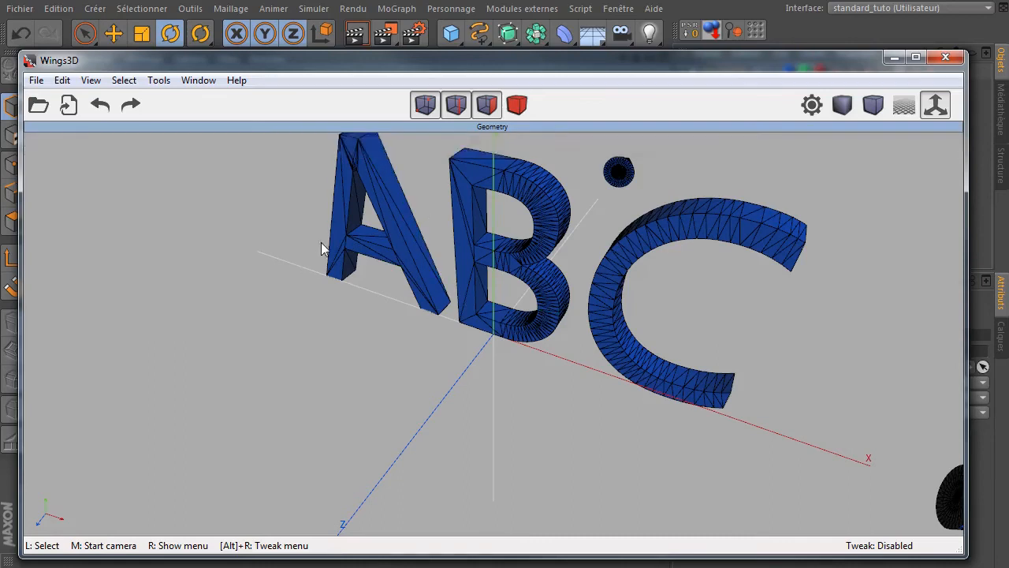
scroll(543, 293, down, 4)
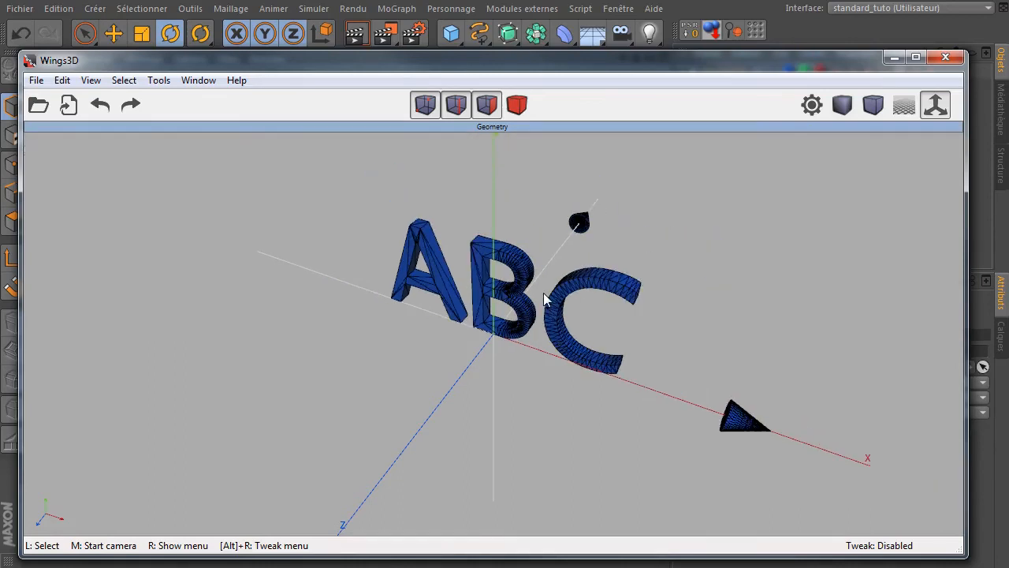
scroll(543, 292, up, 2)
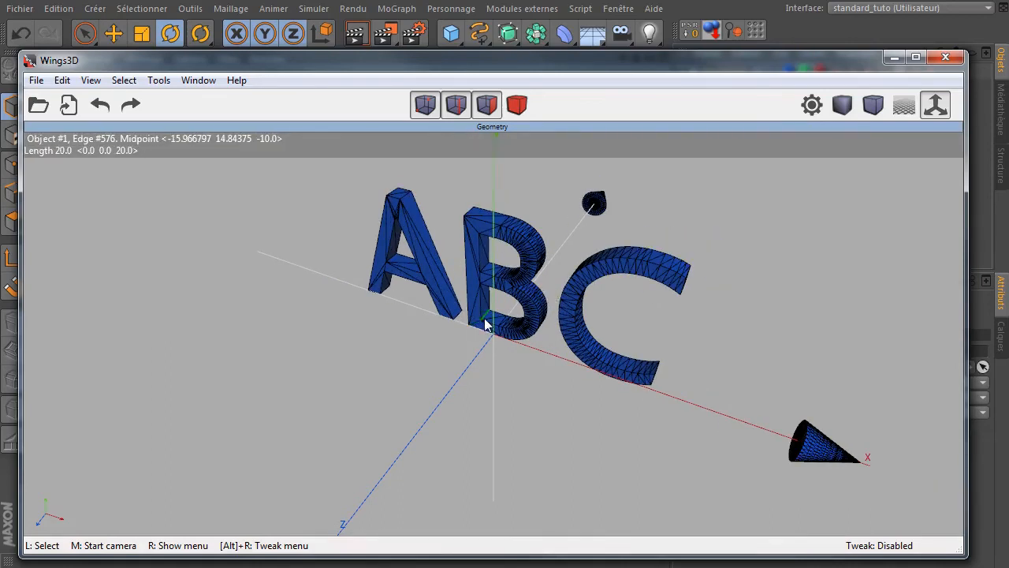
scroll(509, 300, up, 2)
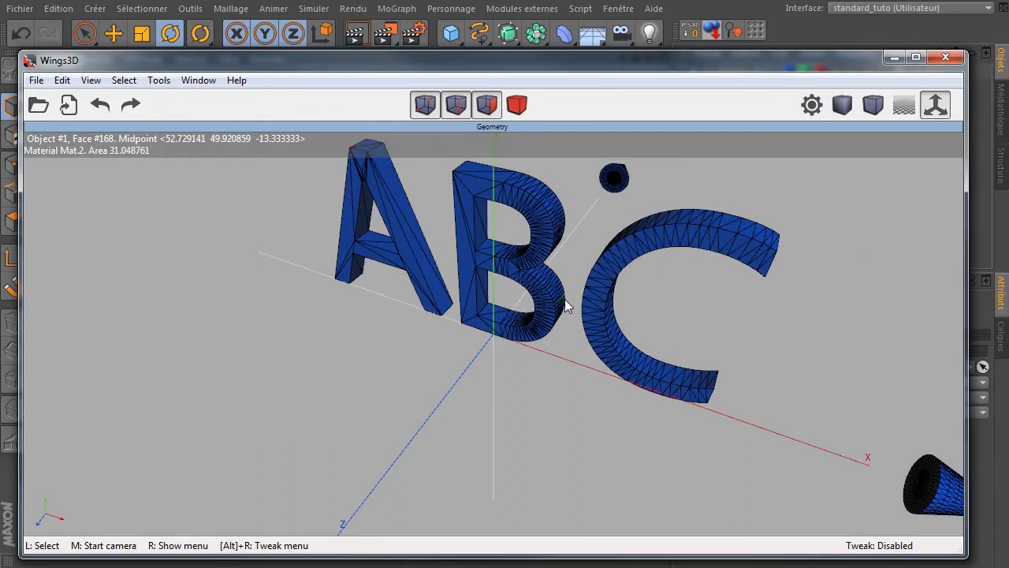
scroll(541, 310, down, 2)
scroll(536, 311, down, 2)
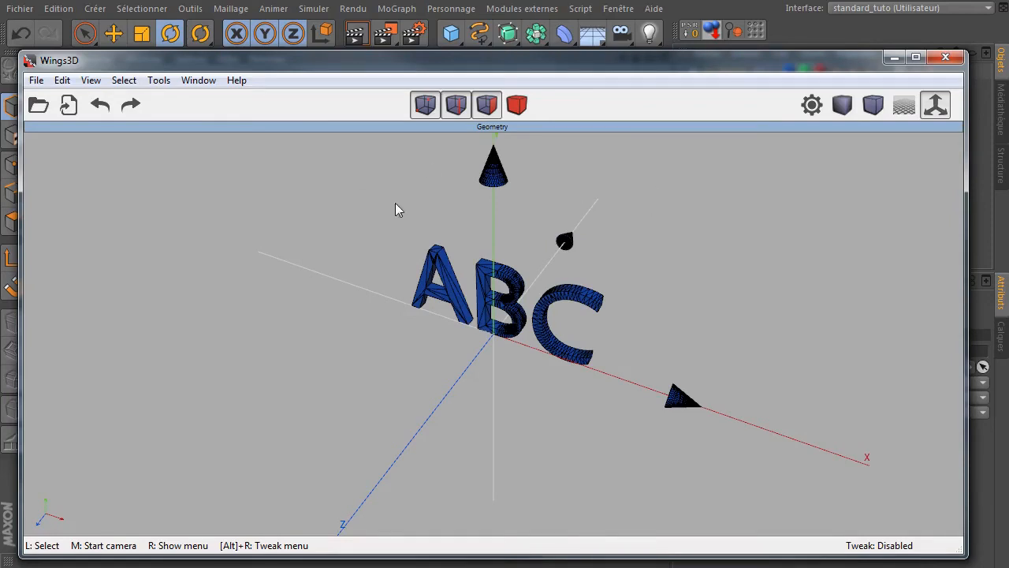
Start a new empty scene without saving the imported model and close Wings 3D
click(35, 80)
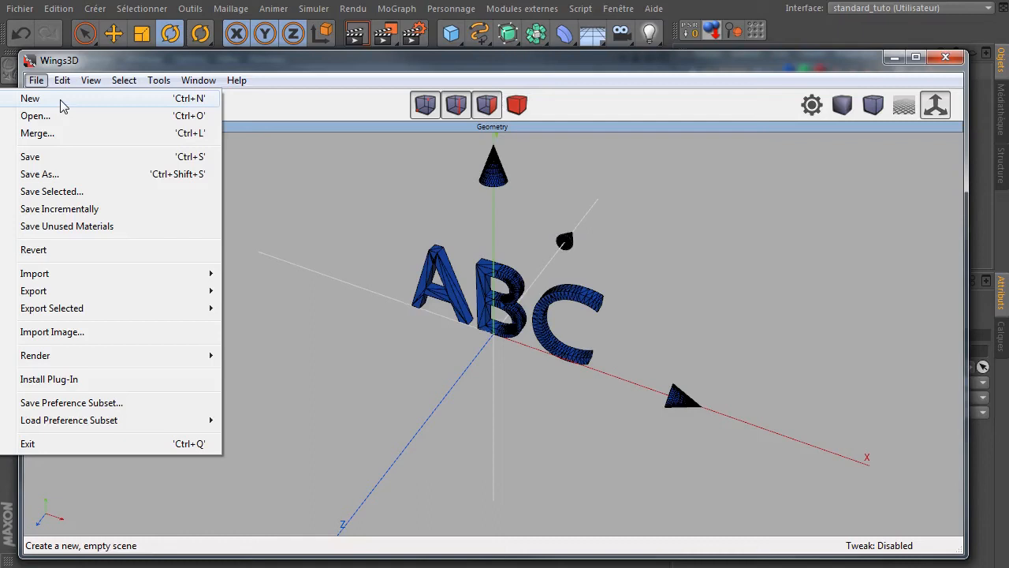
click(63, 98)
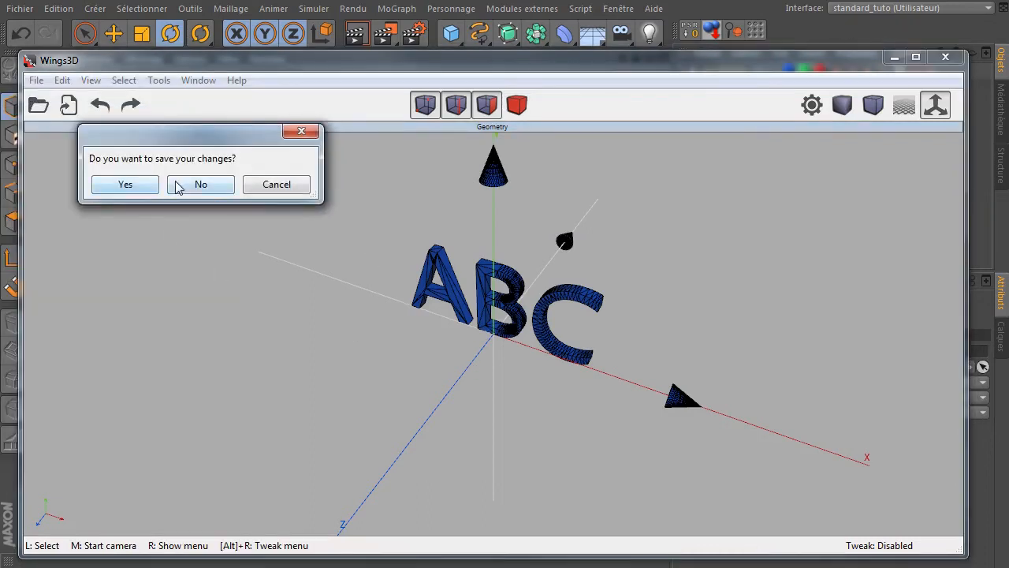
click(178, 184)
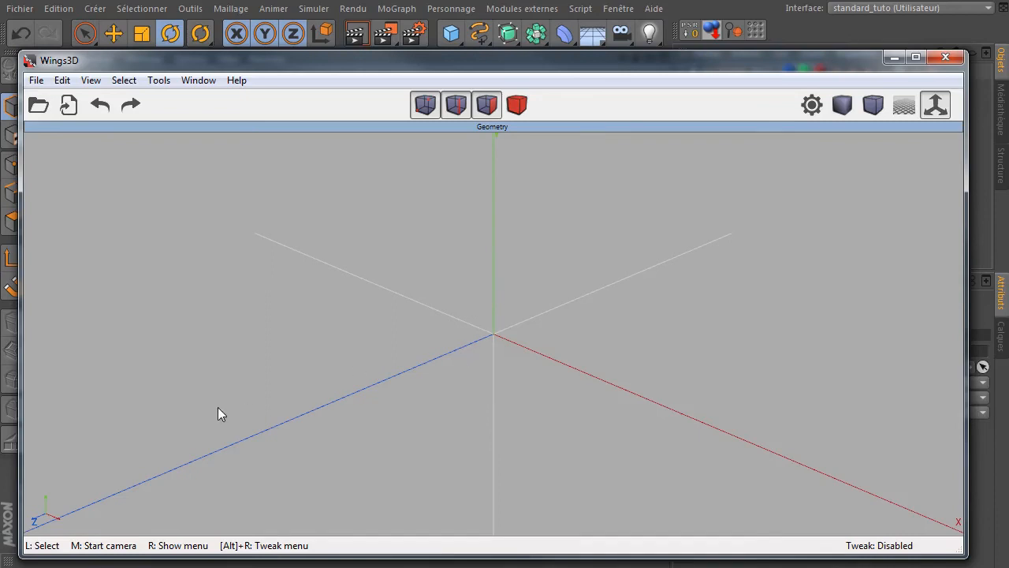
click(945, 57)
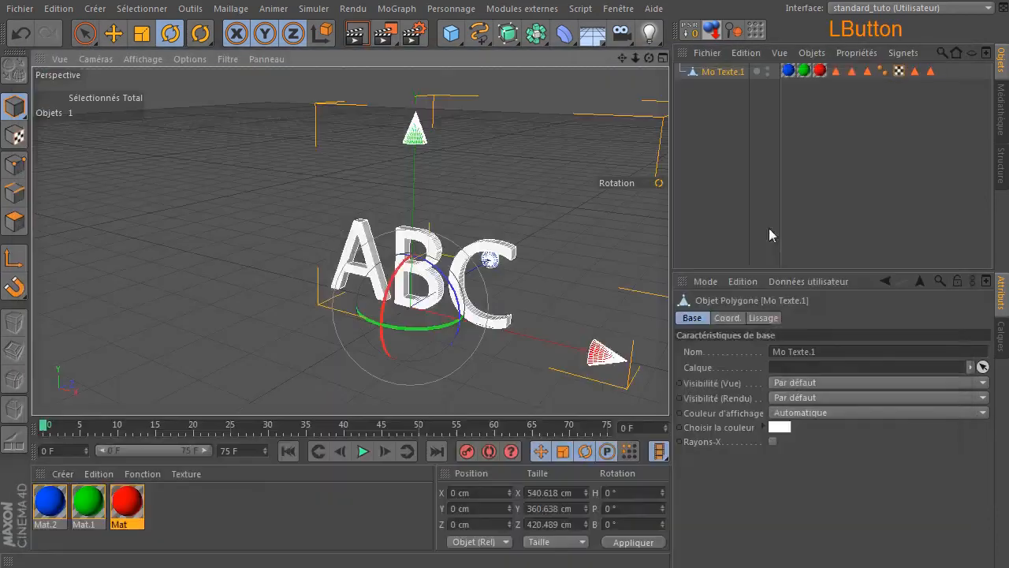
Deselect the Mo Texte.1 object in Cinema 4D and view the ABC letters from a higher angle
click(846, 168)
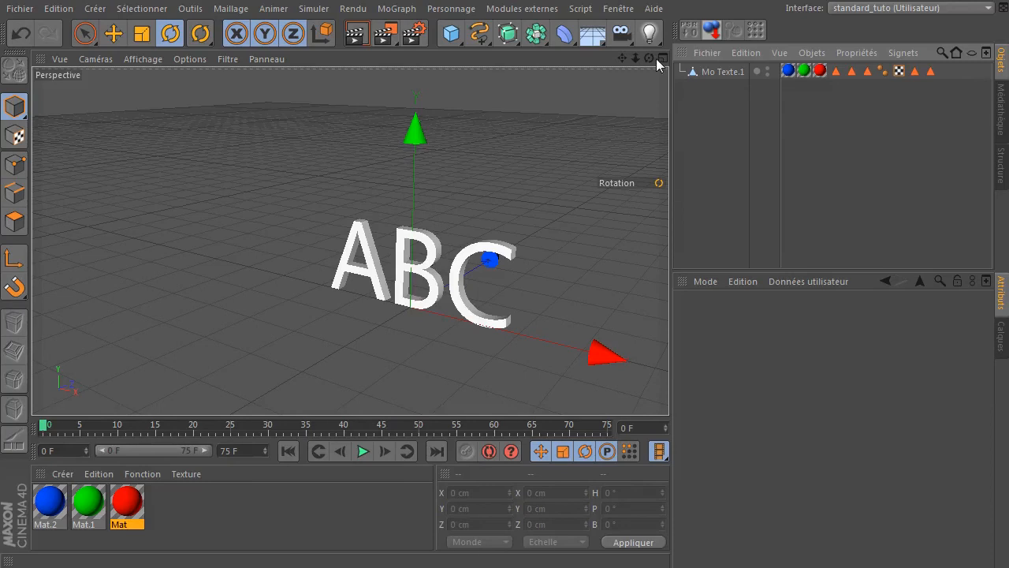
mouse_move(648, 58)
mouse_down()
mouse_move(622, 71)
mouse_move(648, 59)
mouse_up()
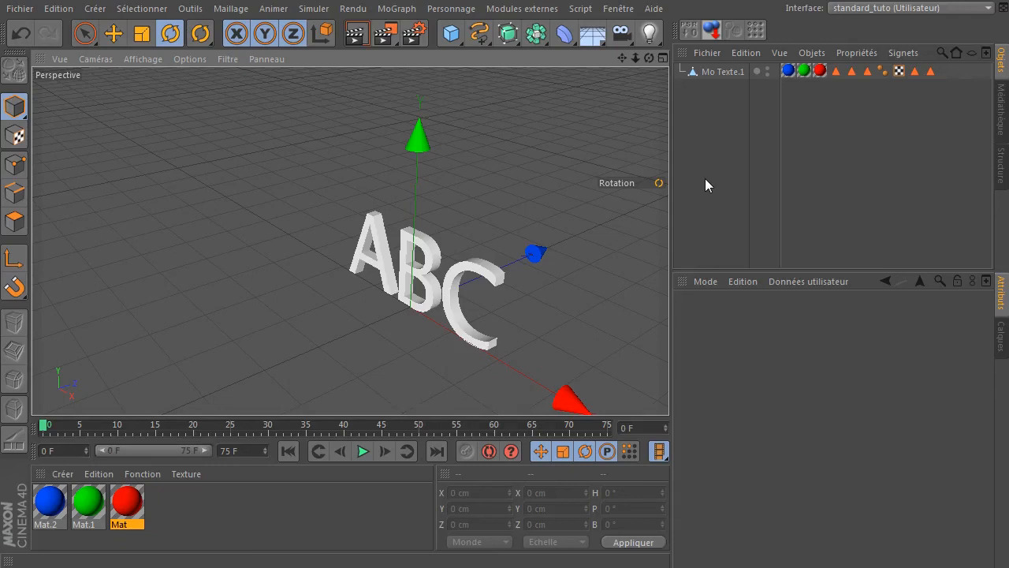
click(723, 72)
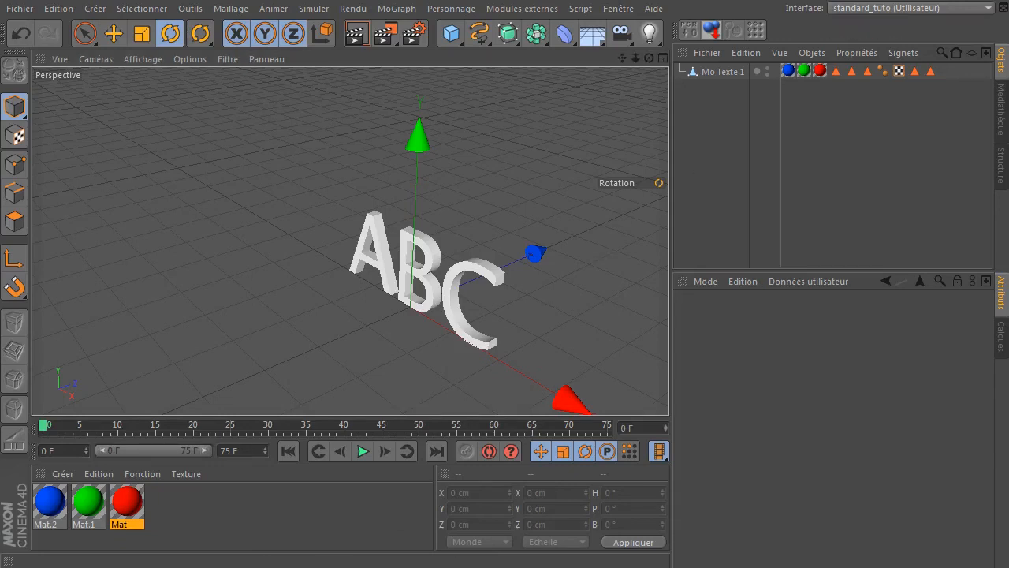
click(723, 72)
click(723, 72)
click(723, 72)
click(723, 72)
Bring the browser with the YouTube Creator Studio comments into view and check the Spam potentiel section
drag(1008, 150, 761, 68)
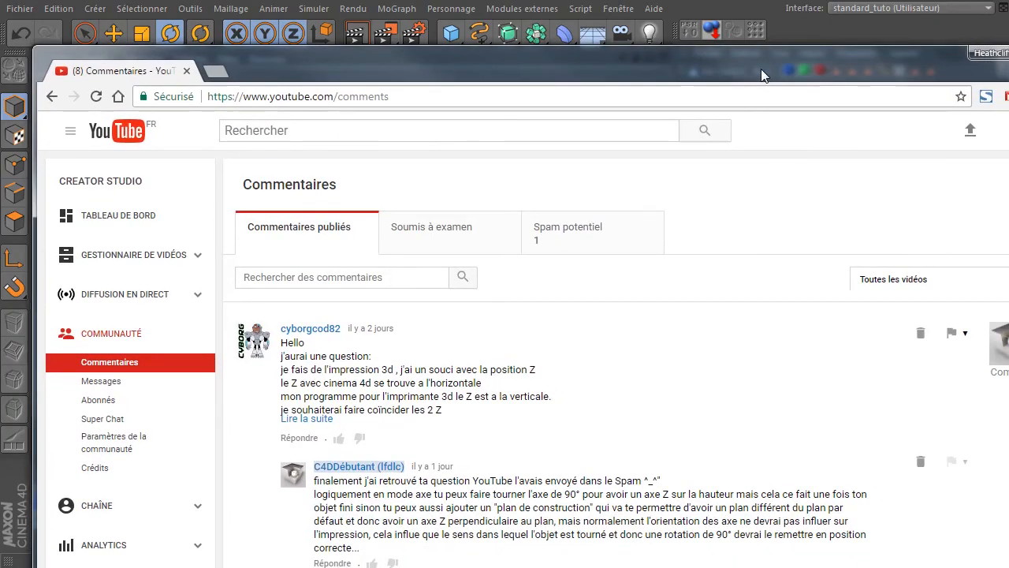
click(561, 238)
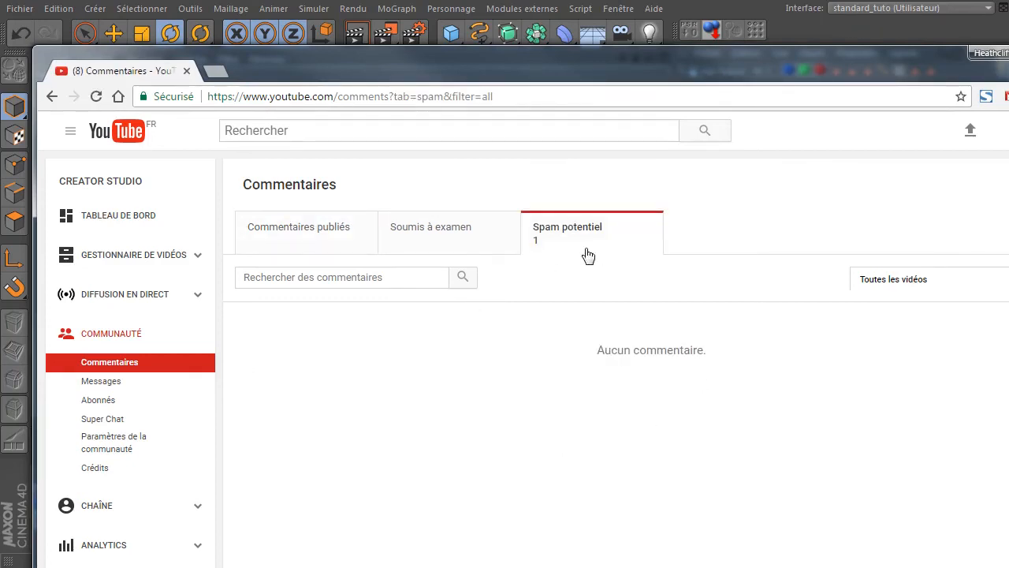
mouse_move(609, 67)
mouse_down()
mouse_move(596, 50)
mouse_move(593, 74)
mouse_up()
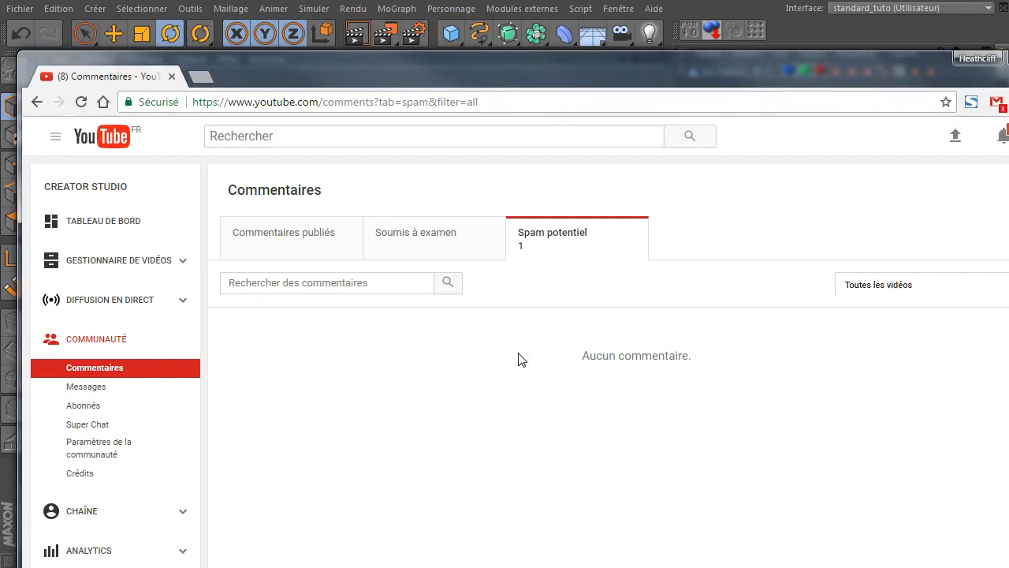
drag(351, 84, 1008, 130)
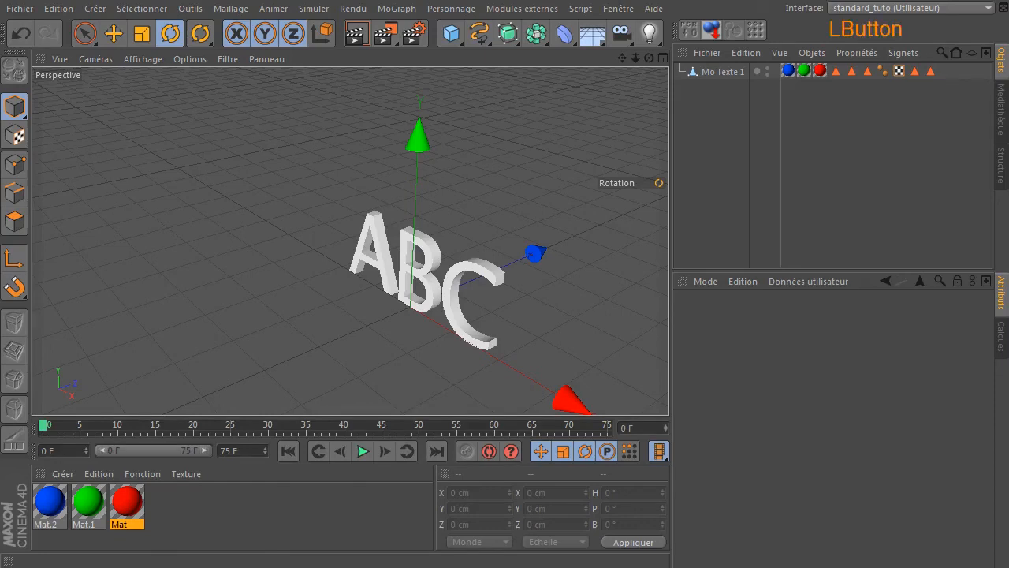
Show the YouTube comments window again, recheck the Spam potentiel list, and return to the Cinema 4D scene
drag(1008, 136, 565, 84)
click(604, 251)
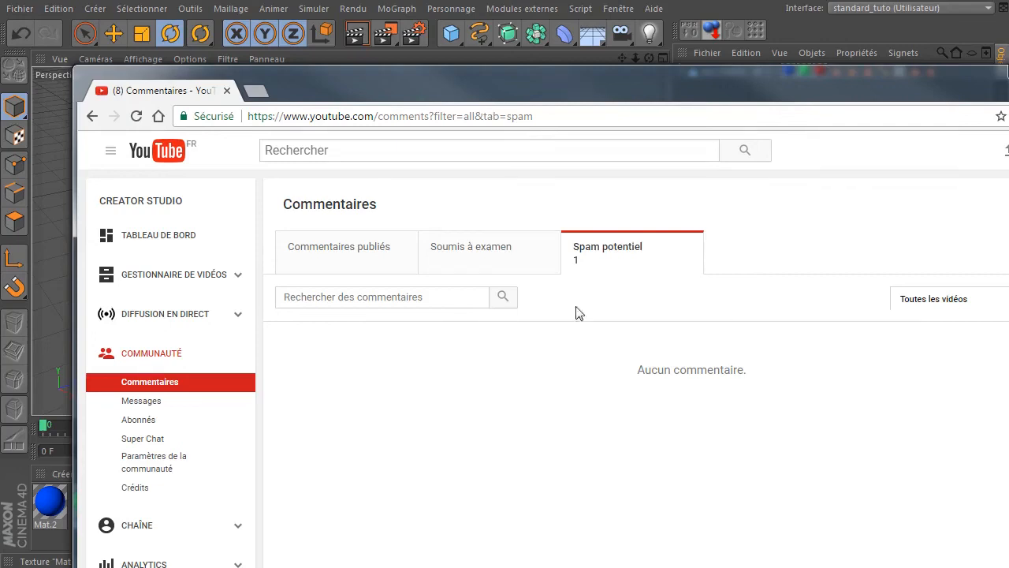
drag(444, 70, 1008, 71)
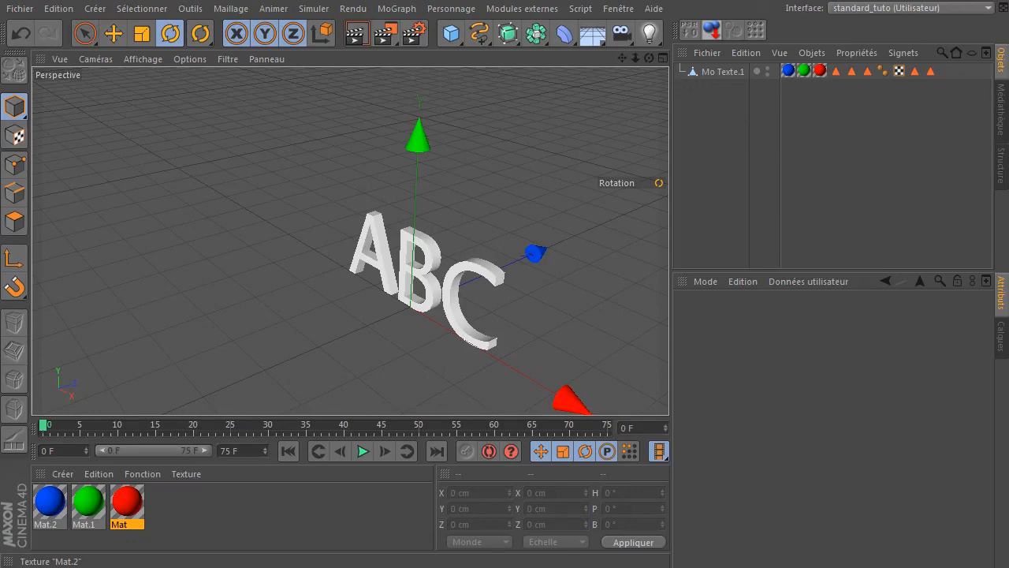
click(788, 71)
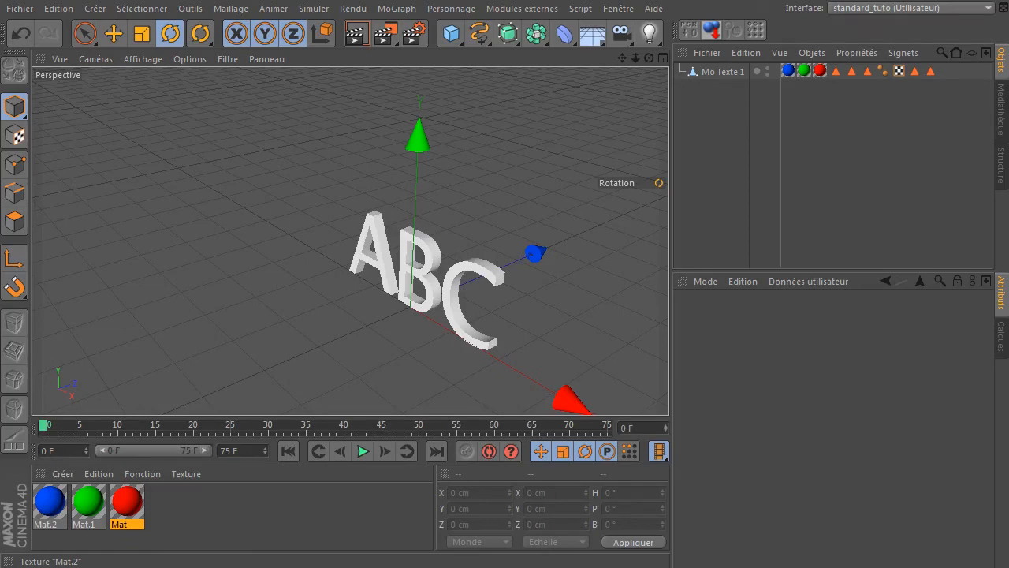